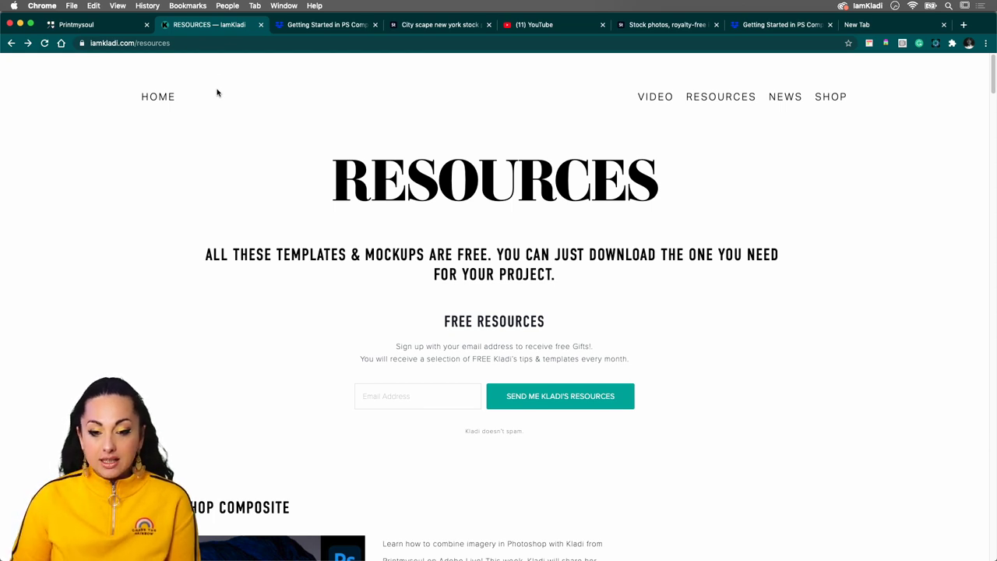
Scroll the iamkladi.com Resources page to the Photoshop Composite STREAM ASSETS and ASSETS DAY 2 buttons
scroll(343, 103, "down", 2)
scroll(347, 101, "down", 3)
scroll(350, 100, "down", 1)
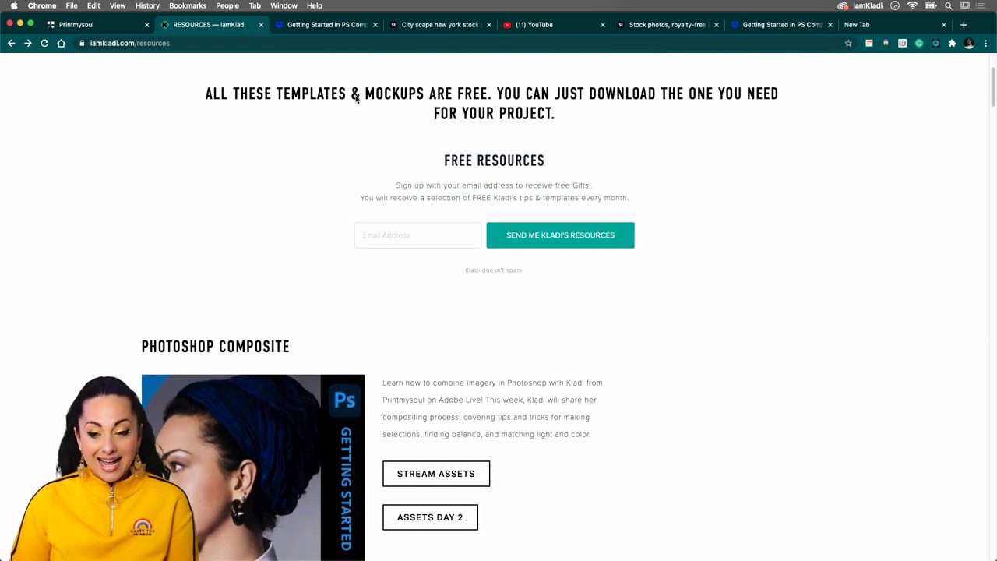
scroll(355, 99, "down", 1)
scroll(355, 99, "up", 4)
scroll(355, 99, "up", 1)
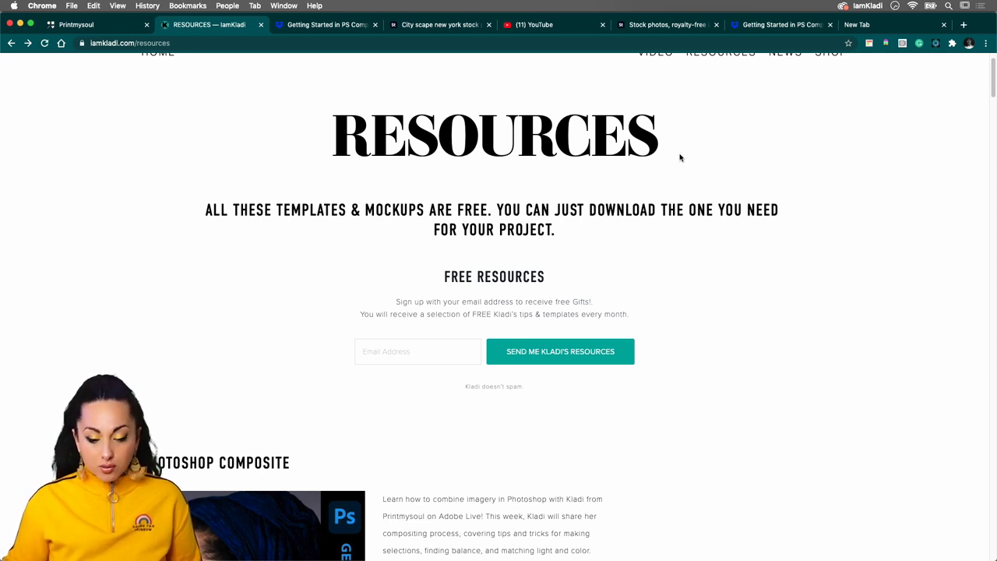
scroll(693, 234, "down", 5)
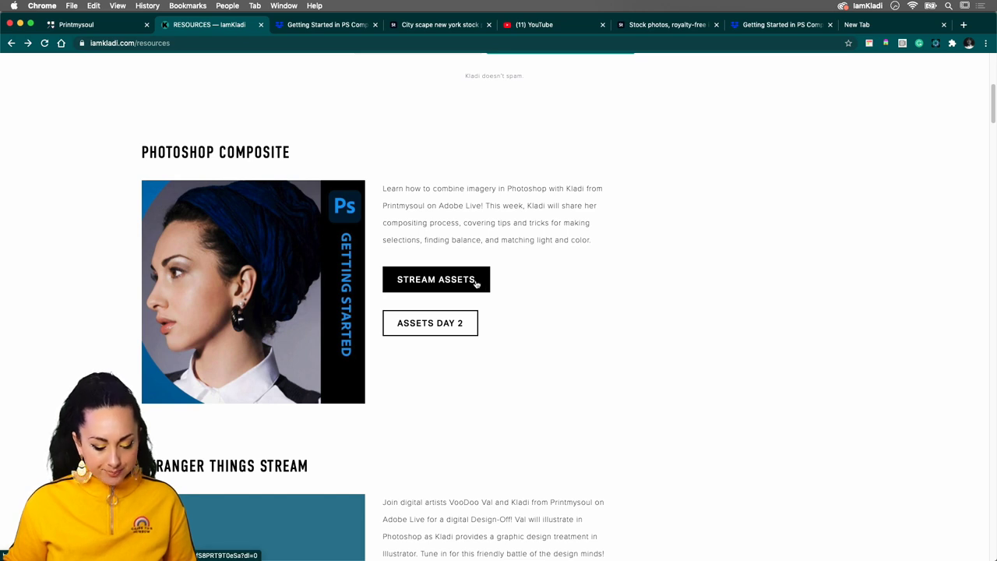
Open the stream assets folder and preview the roaring tiger and laughing-man stock images
left_click(473, 284)
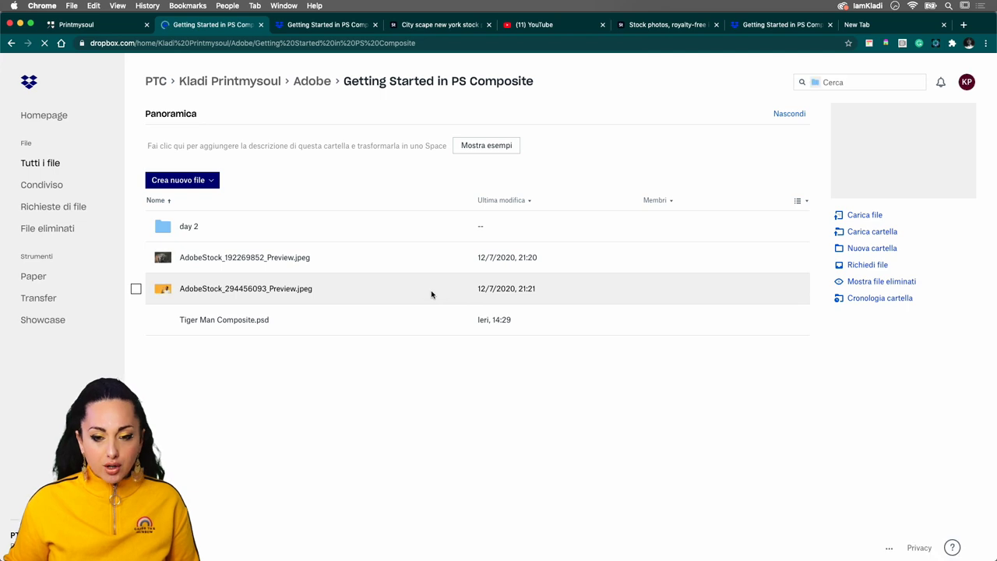
left_click(225, 265)
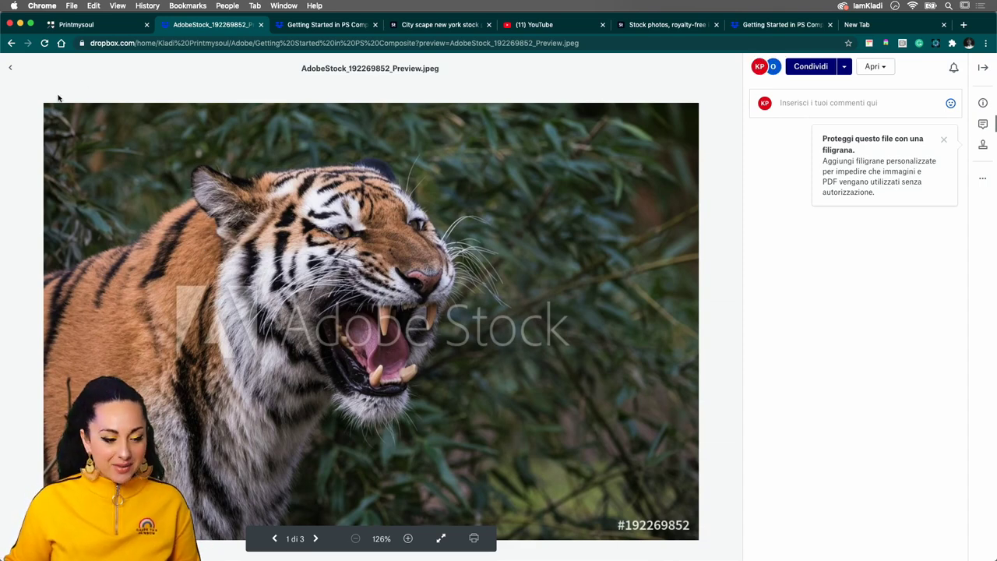
left_click(10, 67)
left_click(257, 289)
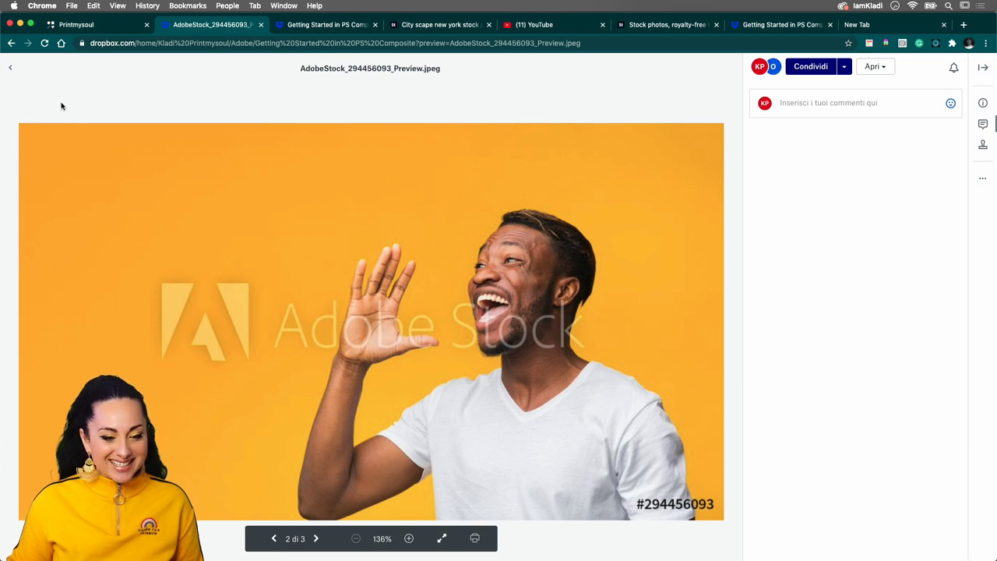
left_click(11, 69)
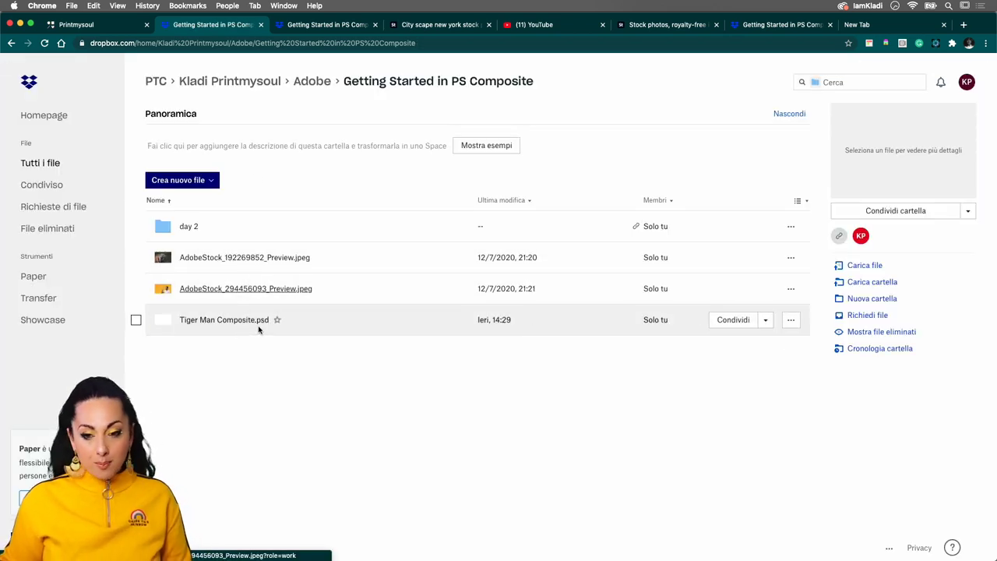
left_click(11, 43)
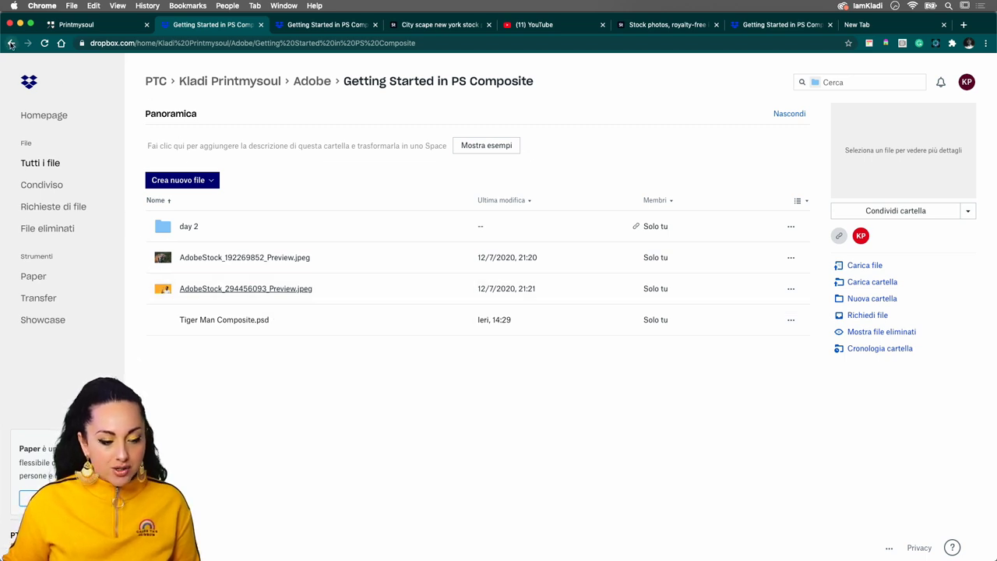
Switch to the other Dropbox tab and open the day 2 folder
left_click(330, 25)
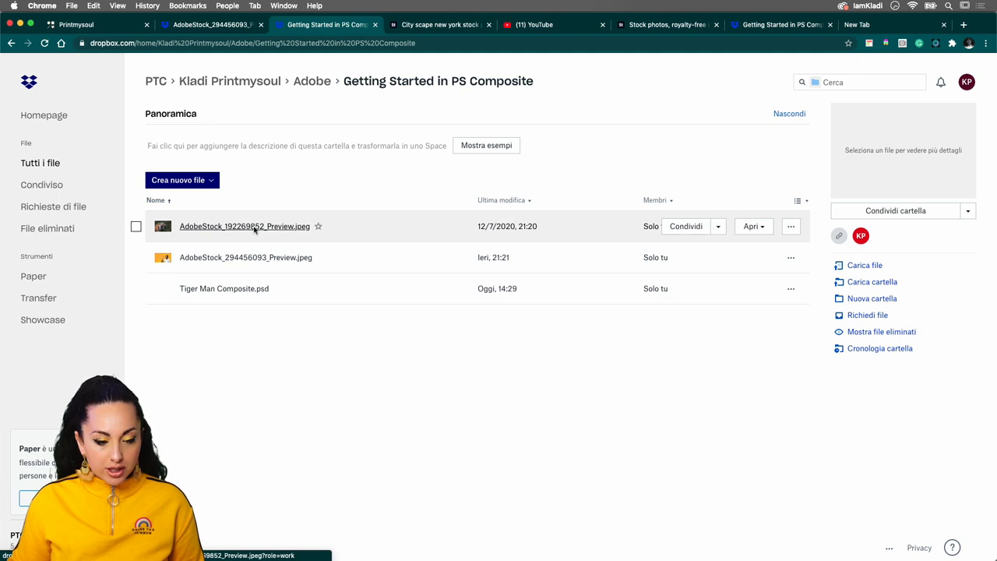
left_click(797, 30)
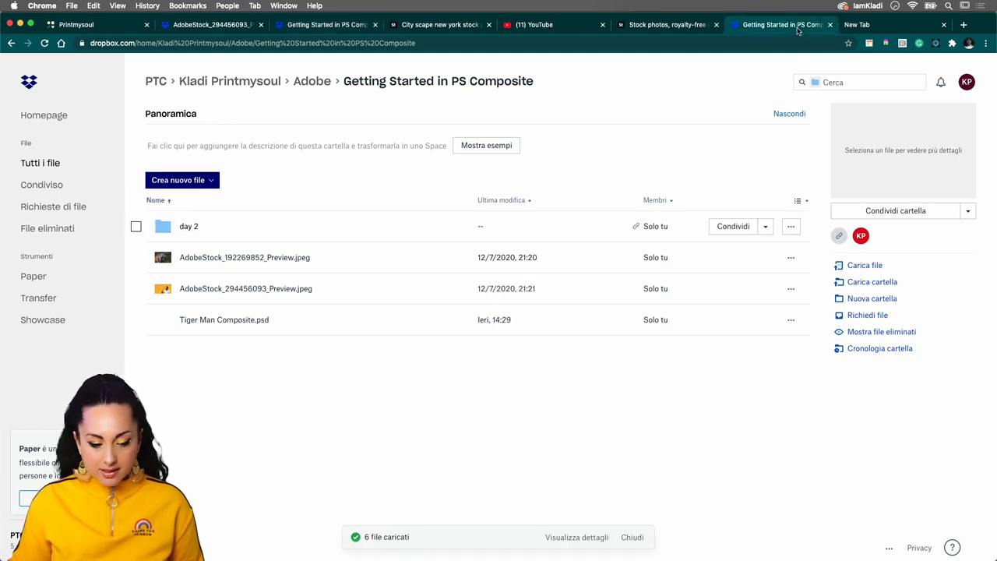
double_click(187, 226)
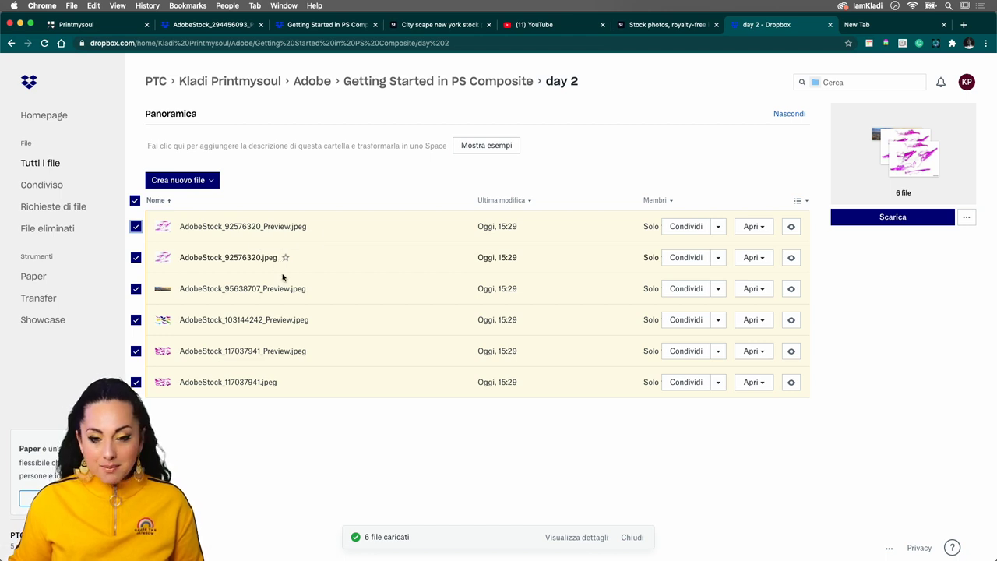
Preview the magenta paint-splash image AdobeStock_92576320, then go to the Printmysoul site
left_click(187, 225)
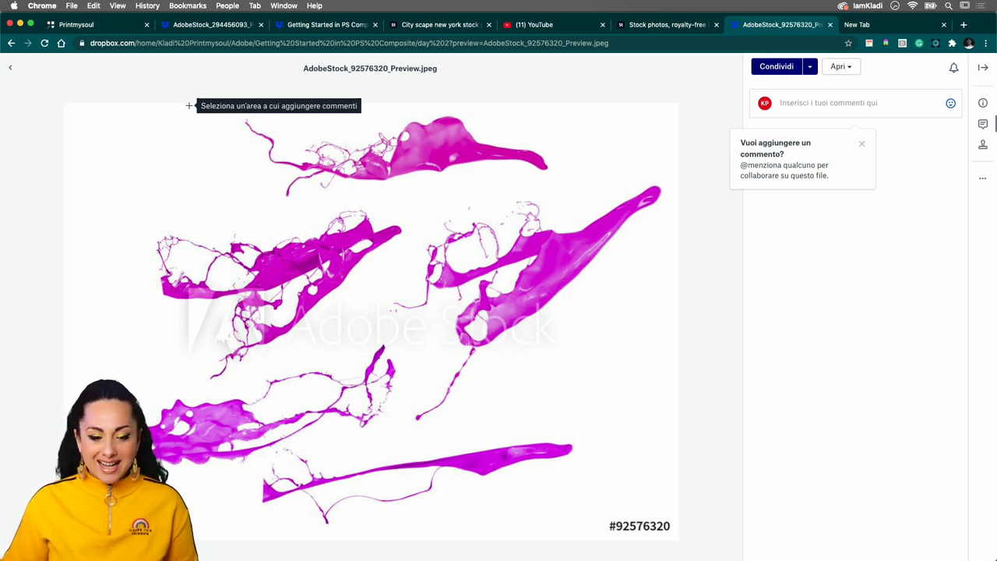
left_click(201, 32)
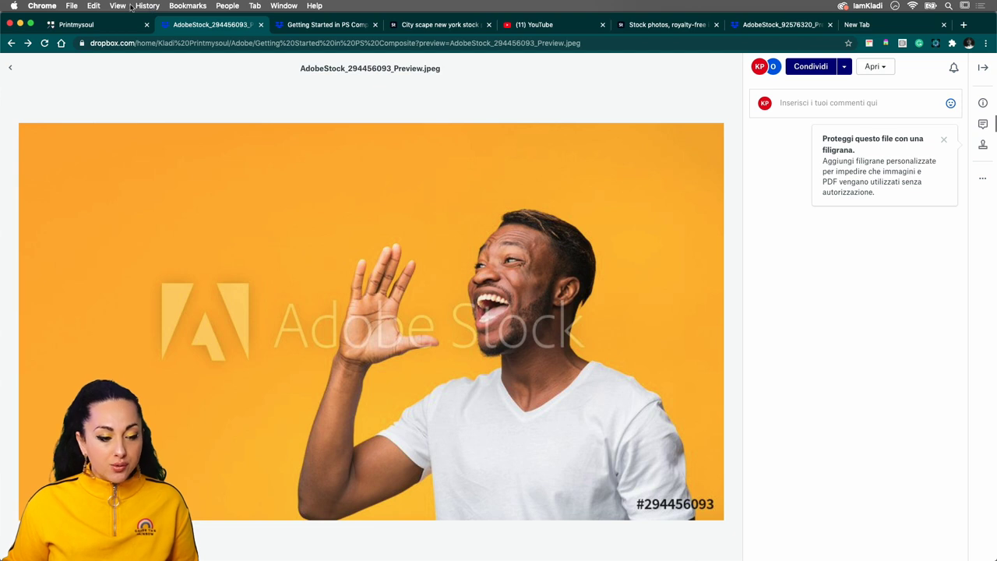
left_click(102, 25)
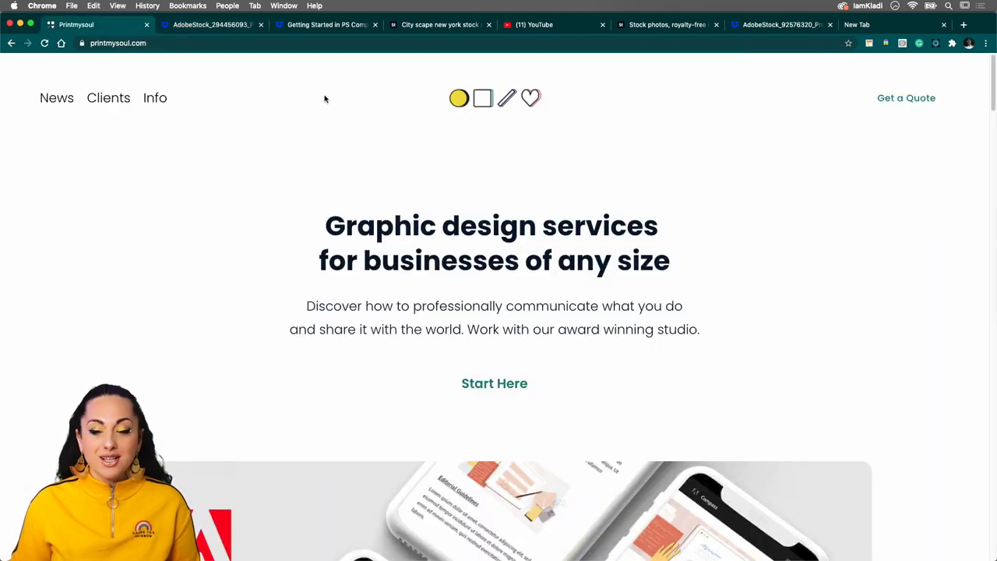
Browse down printmysoul.com past the phone mockups, then return to the AdobeStock_294456093 preview
scroll(592, 359, "down", 5)
scroll(579, 341, "down", 2)
scroll(577, 342, "down", 2)
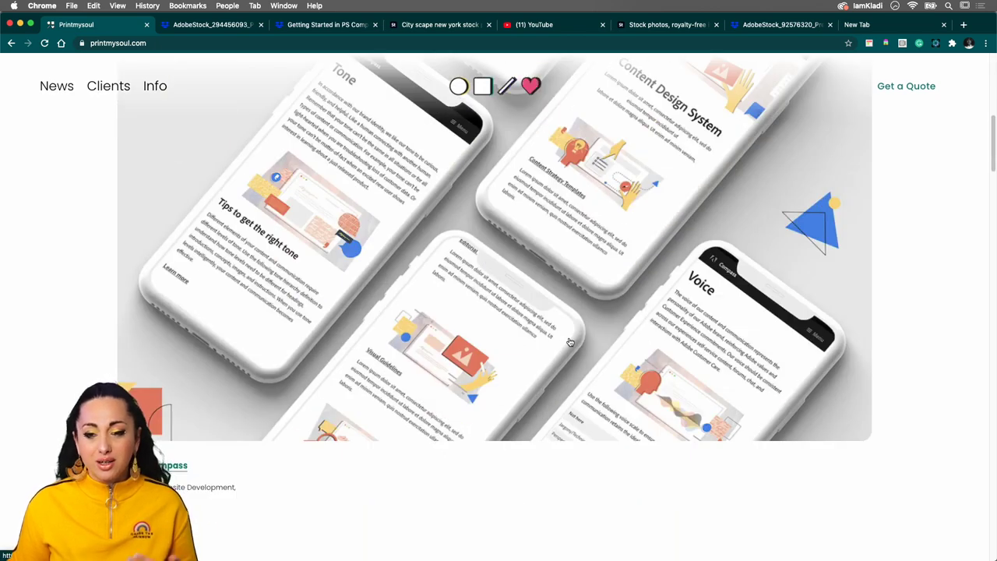
scroll(569, 343, "down", 3)
scroll(558, 343, "down", 2)
scroll(558, 343, "down", 1)
scroll(557, 342, "down", 2)
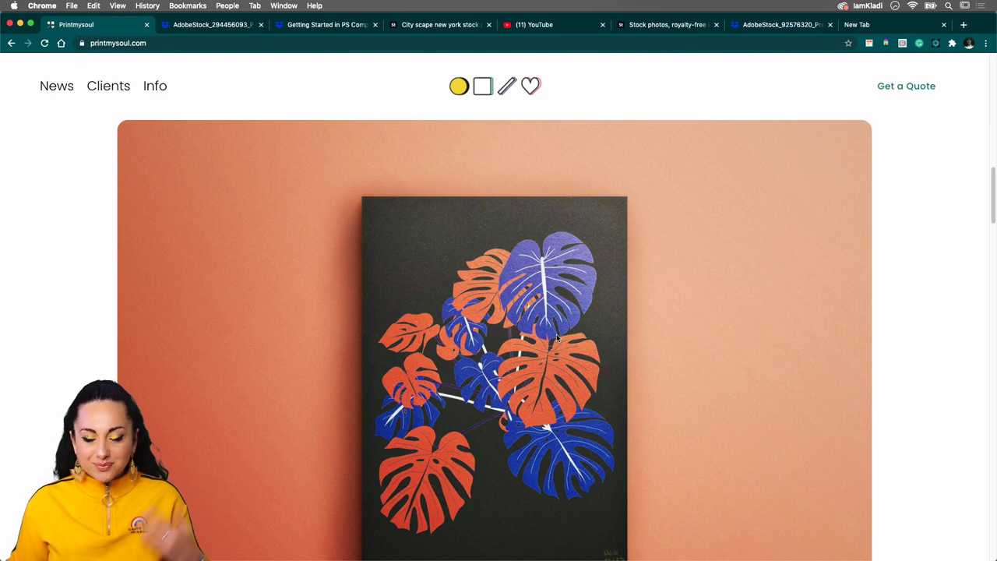
left_click(223, 28)
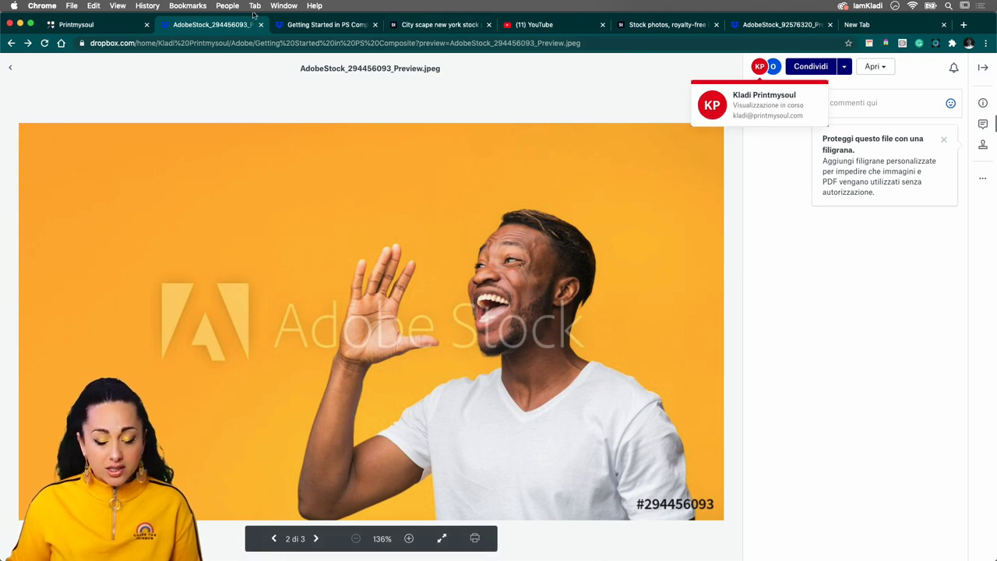
Search Spotlight for 'gest' to find the GESTALT K FONT folder, then dismiss it
left_click(949, 6)
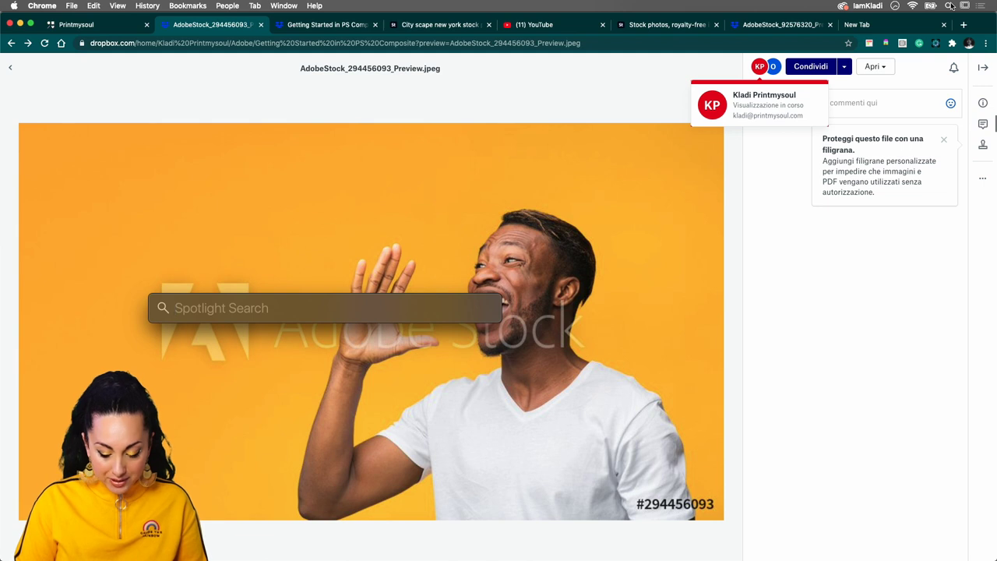
type("ge")
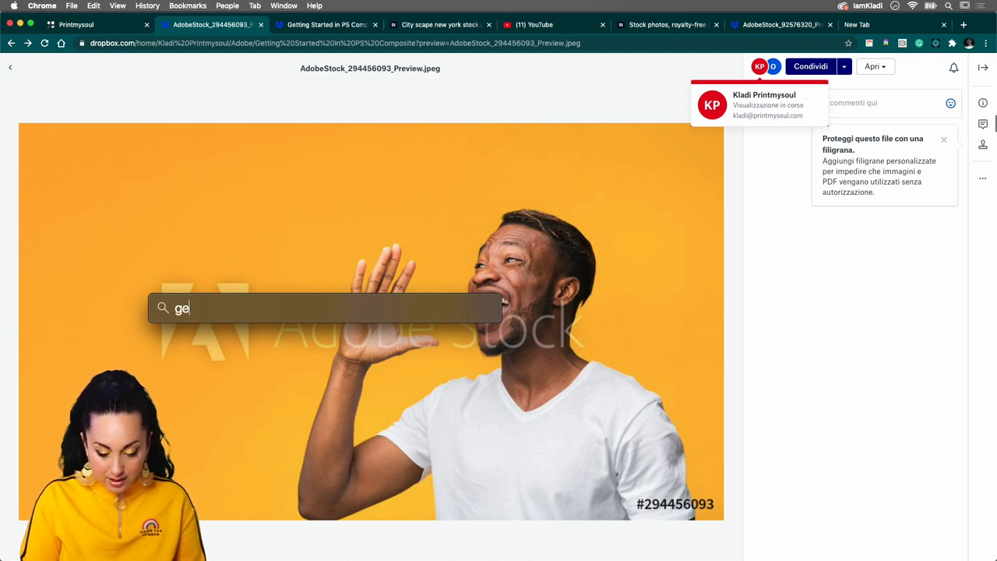
type("st")
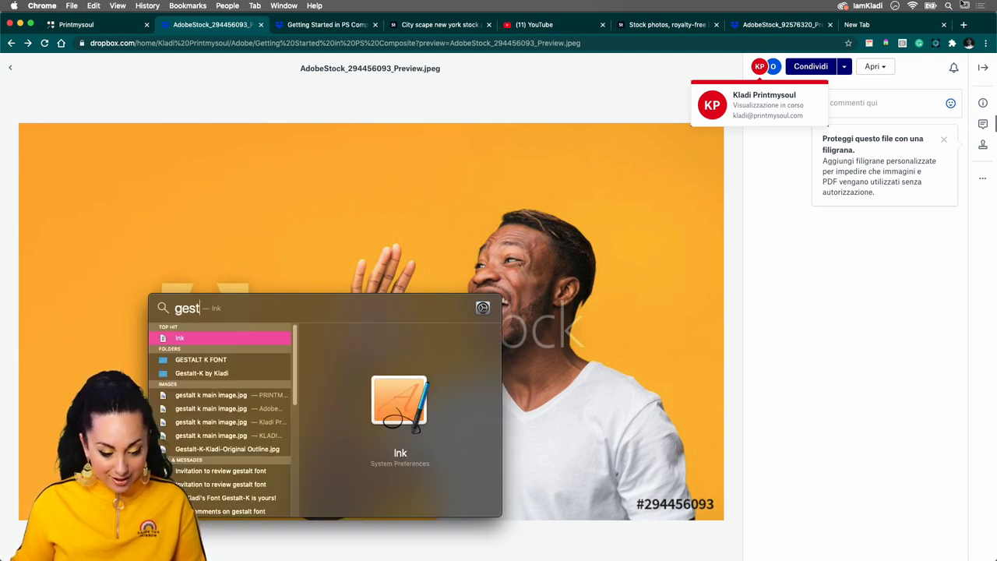
mouse_move(662, 159)
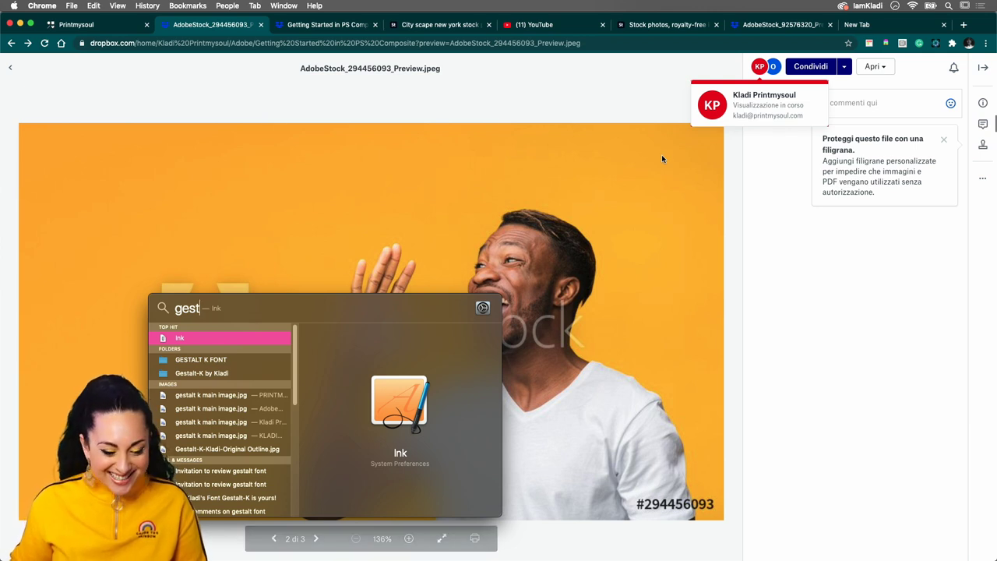
left_click(242, 362)
key("Escape")
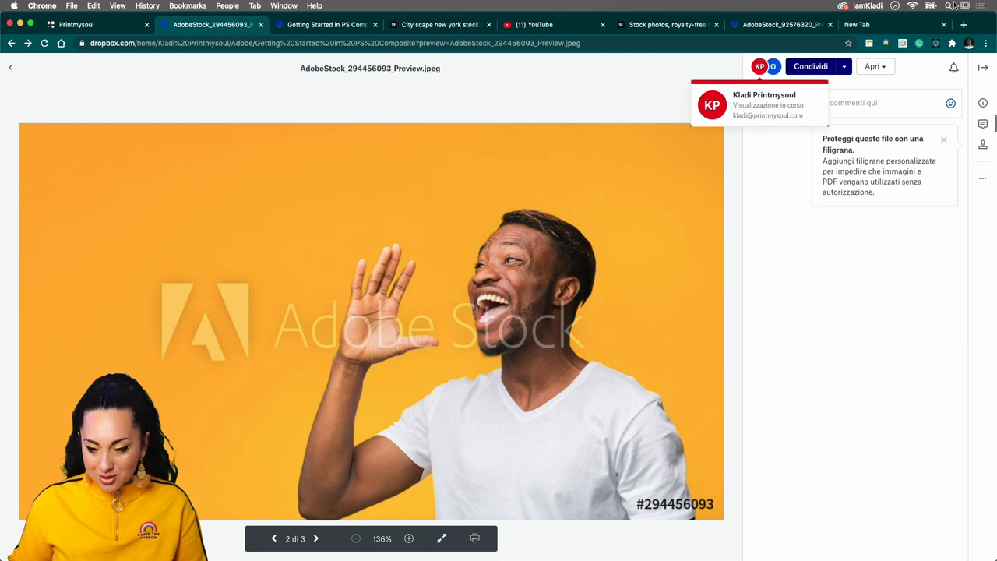
key("super+space")
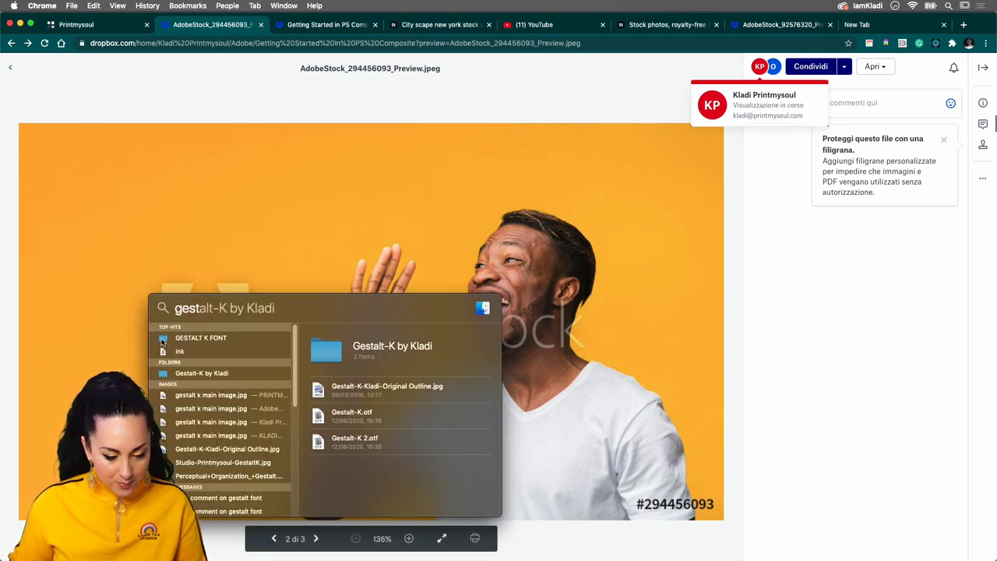
key("Escape")
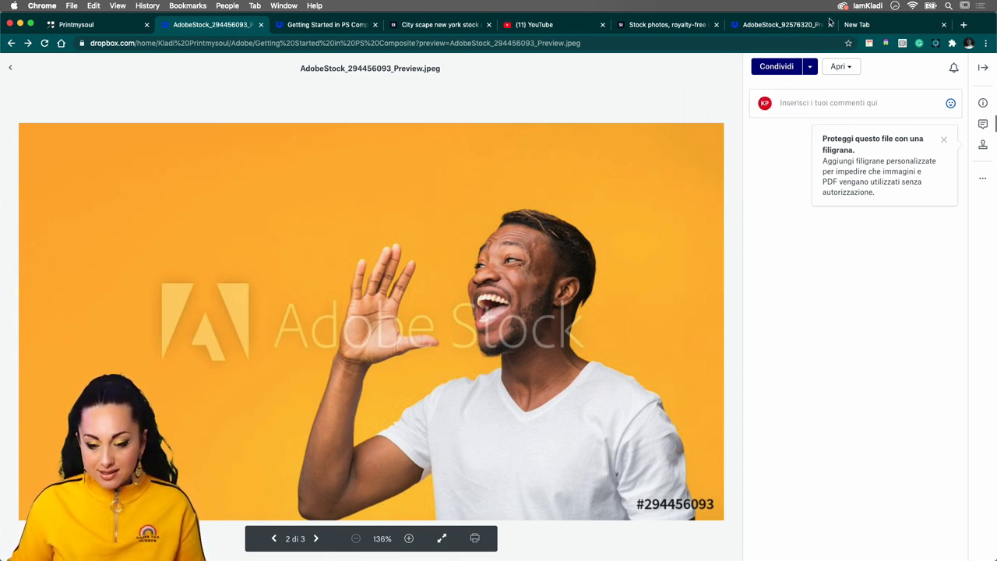
Load the iamkladi.com portfolio site from Chrome's address bar
left_click(233, 39)
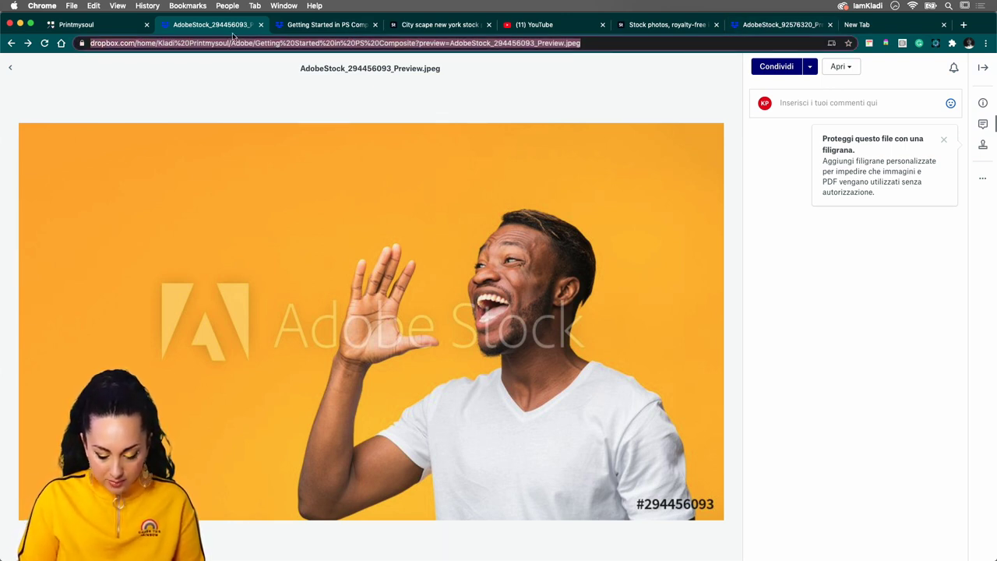
type("iamkladi.com")
key("Return")
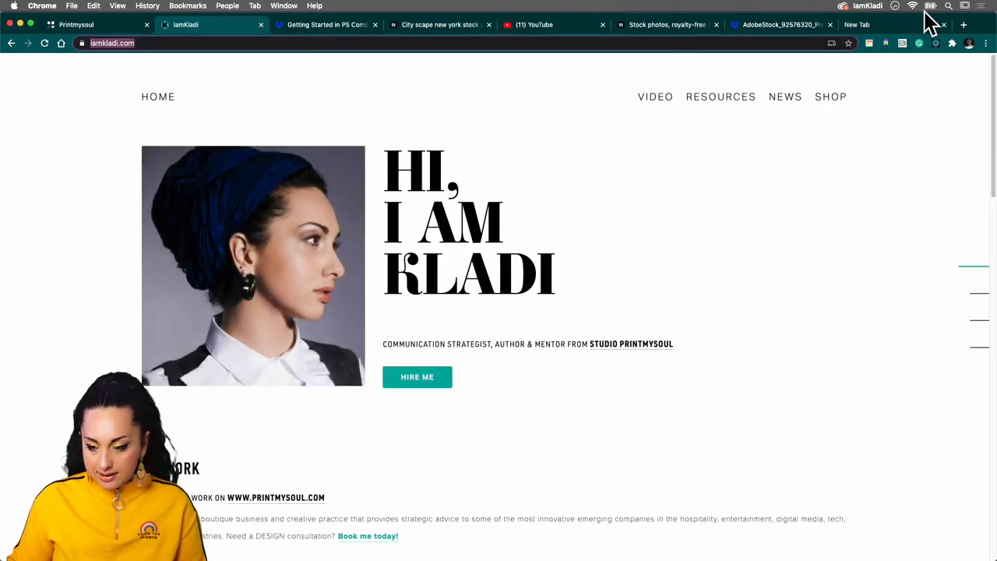
Search Spotlight for 'gest' again and preview the gestalt k main images
left_click(956, 7)
type("gest")
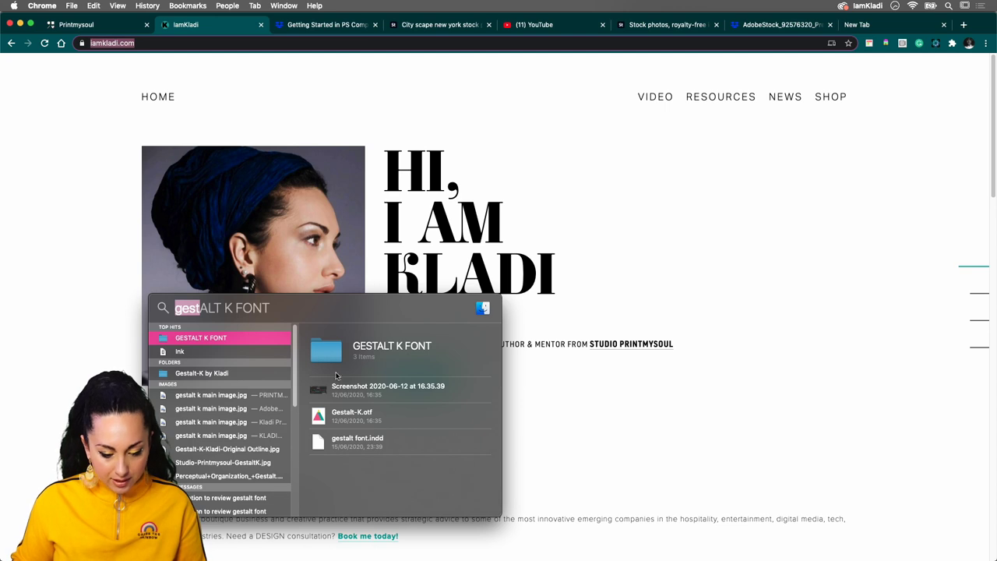
left_click(216, 396)
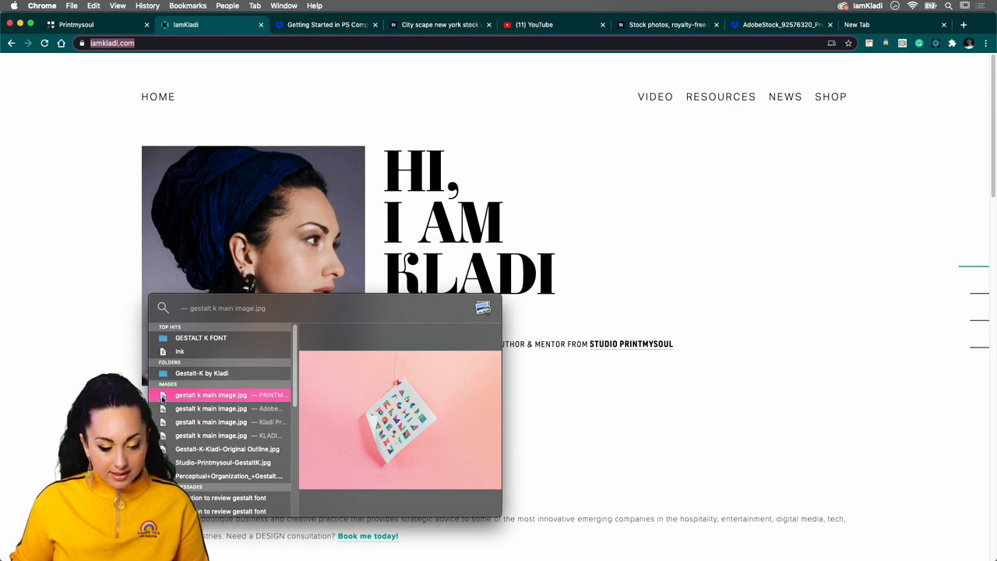
left_click(226, 405)
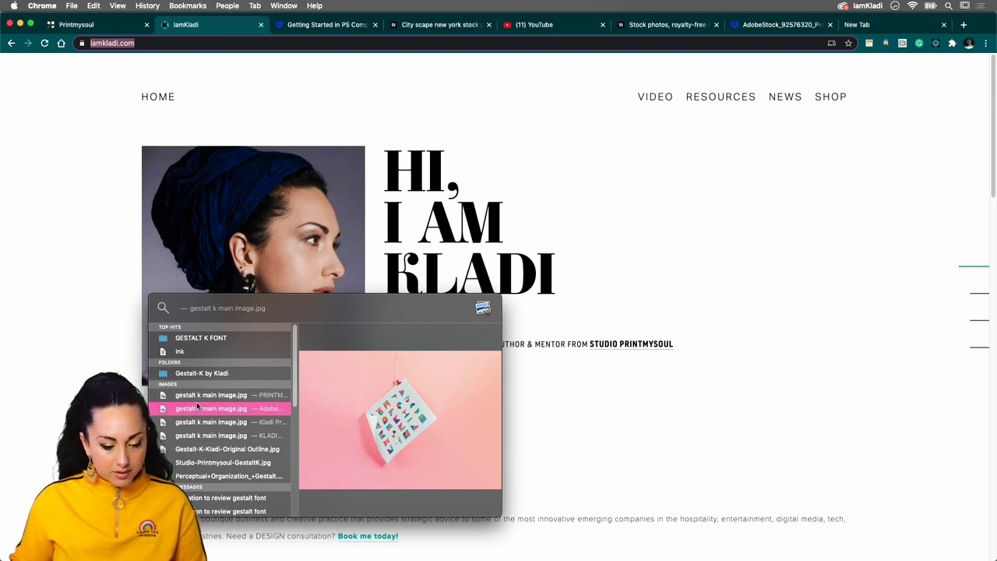
left_click(182, 397)
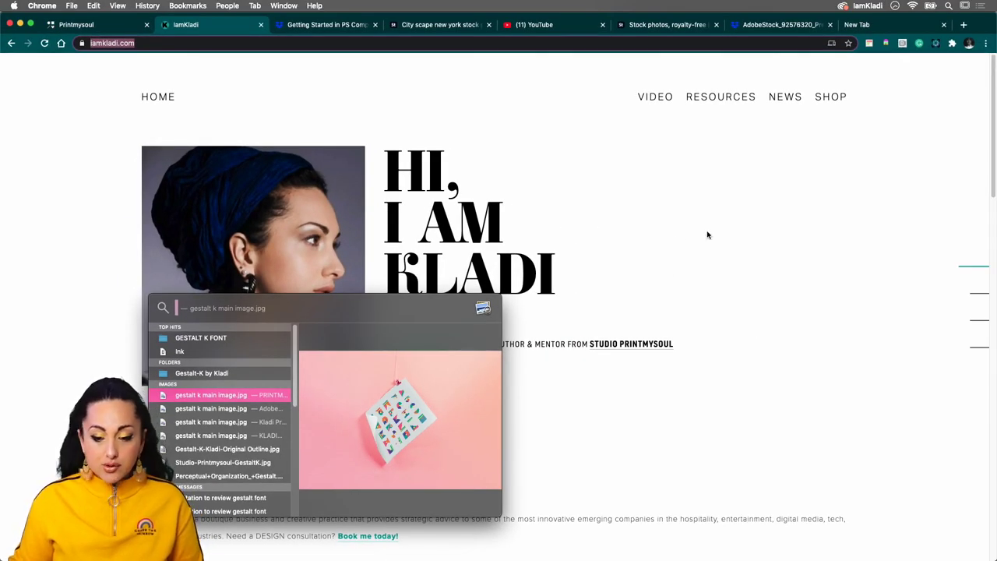
key("Escape")
Open the site's Resources page, then switch to Photoshop showing Tiger Man comp.psd
left_click(735, 96)
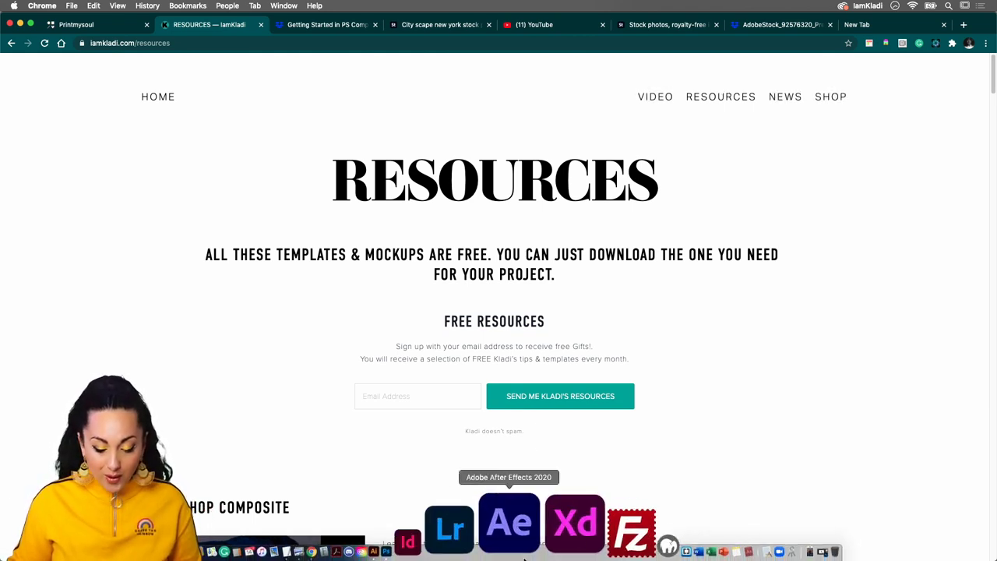
left_click(507, 538)
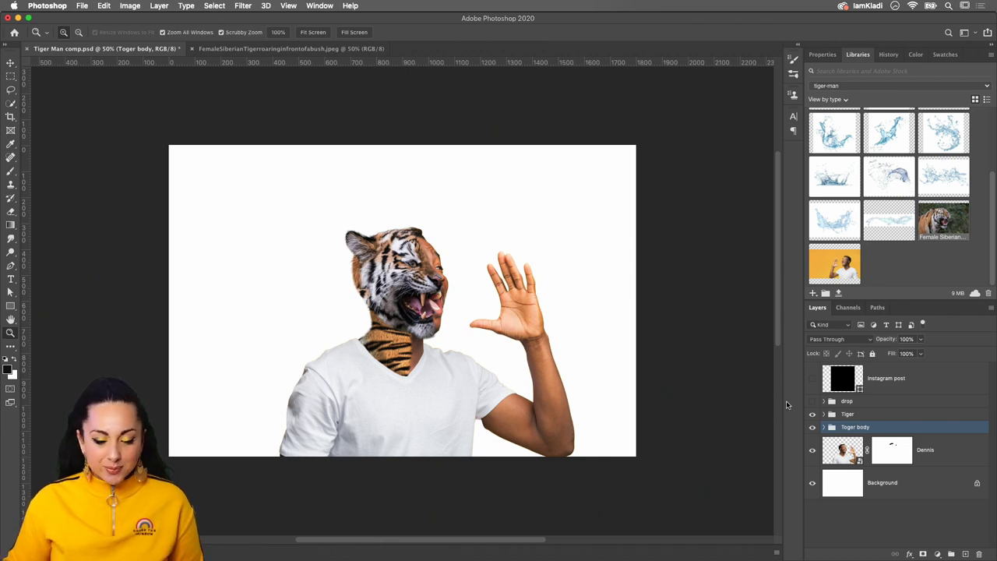
Zoom in and out on the tiger's face and shirt, then bring up a Finder window
left_click(454, 269)
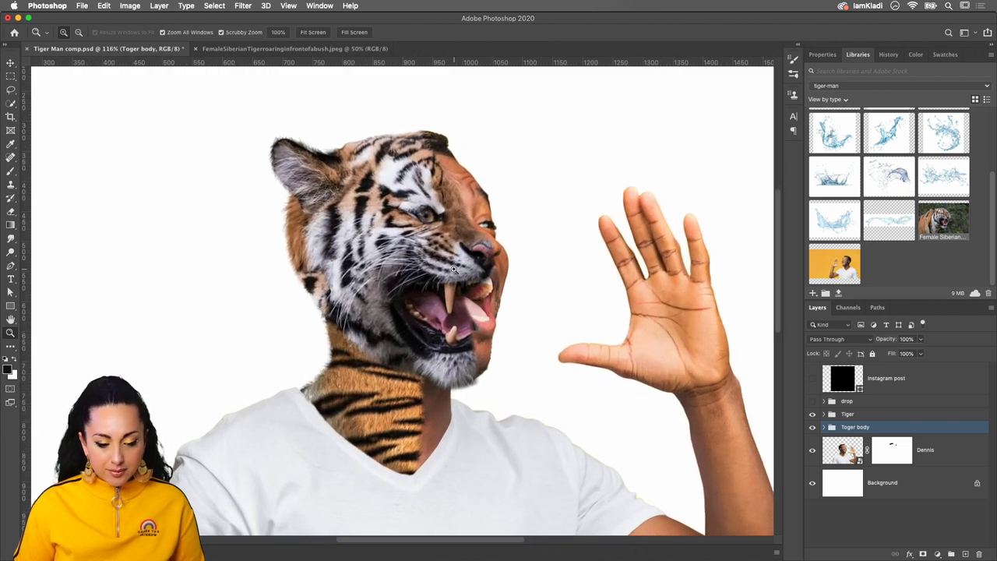
left_click(454, 269)
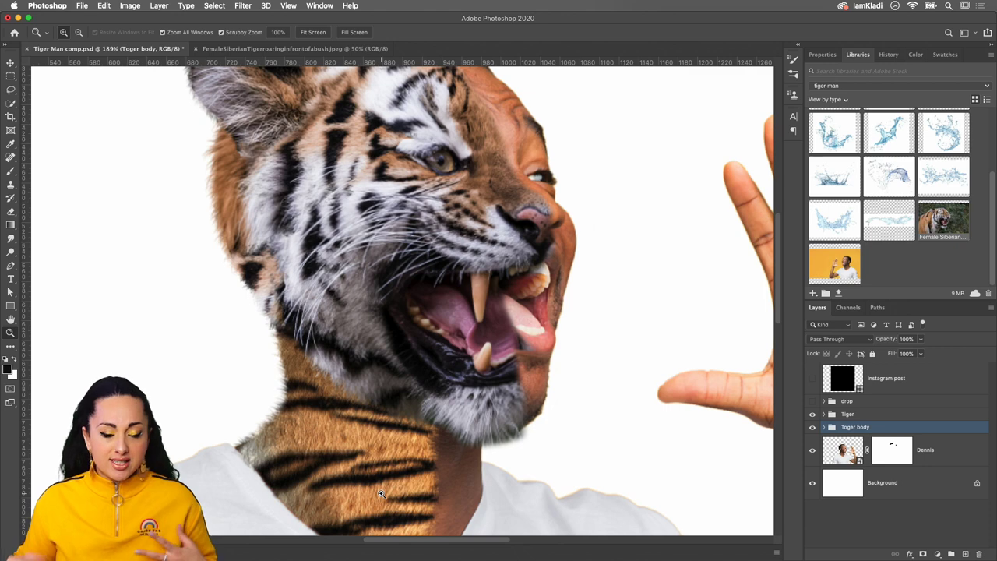
left_click(231, 514, "alt")
scroll(231, 514, "down", 3)
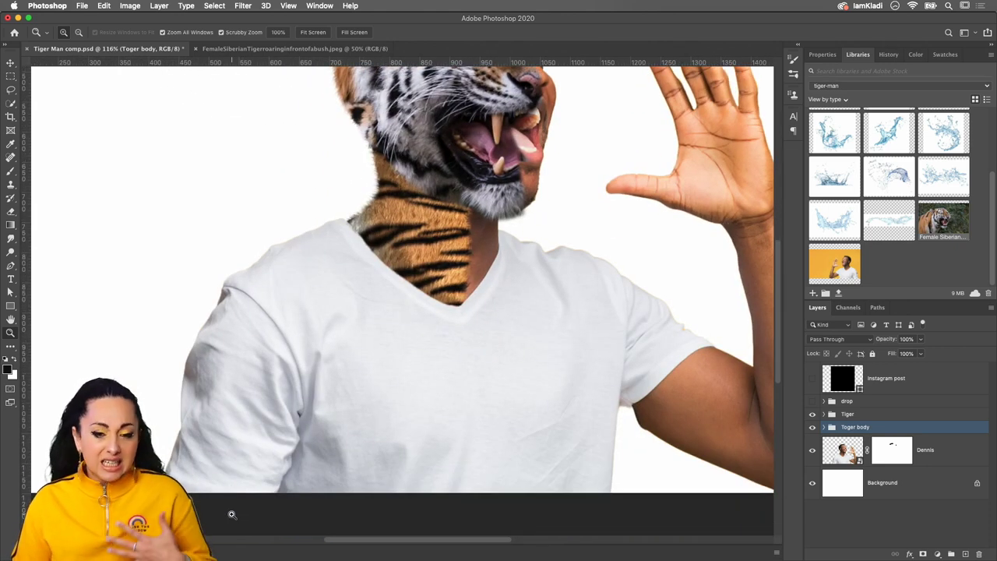
left_click(293, 408, "alt")
left_click(293, 408, "alt")
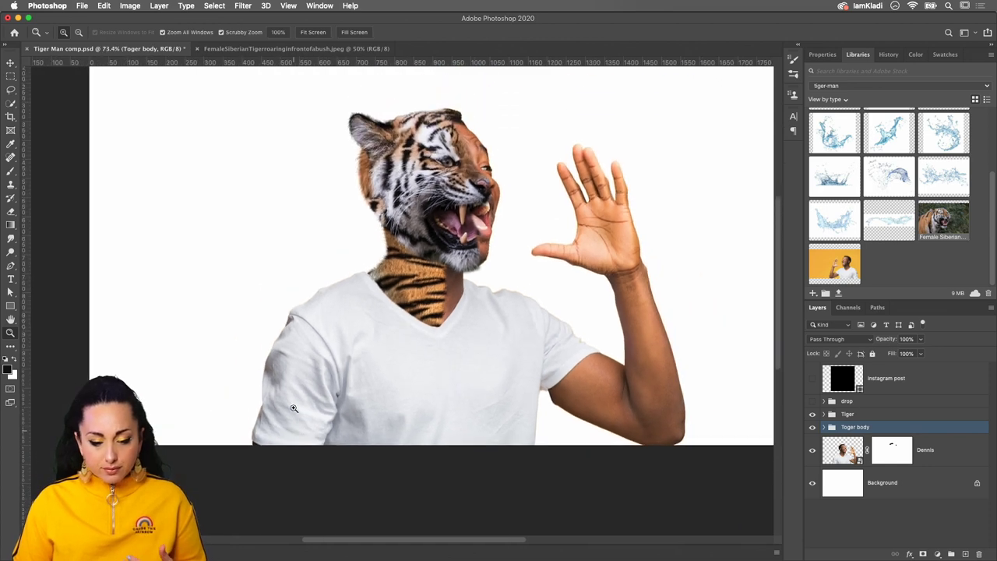
left_click_drag(289, 408, 384, 437)
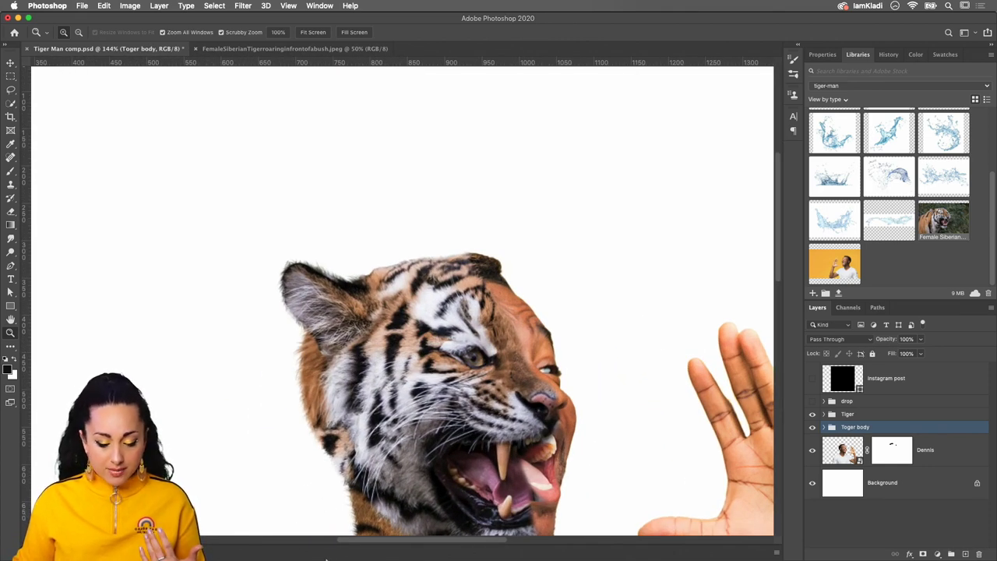
mouse_move(327, 558)
left_click(273, 552)
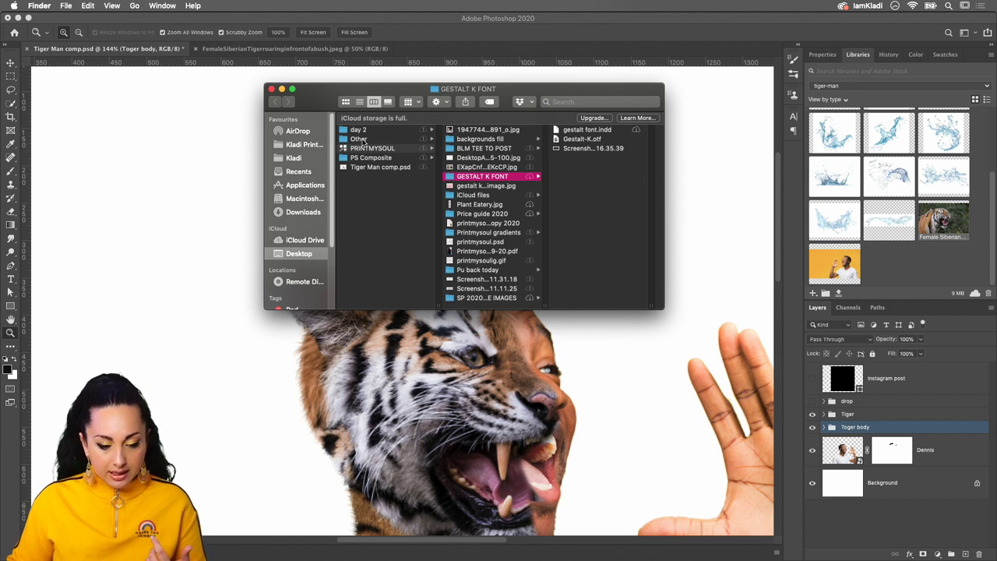
Open Desktop's PS Composite folder and view the Daredevil screenshot full screen in Quick Look
left_click(297, 254)
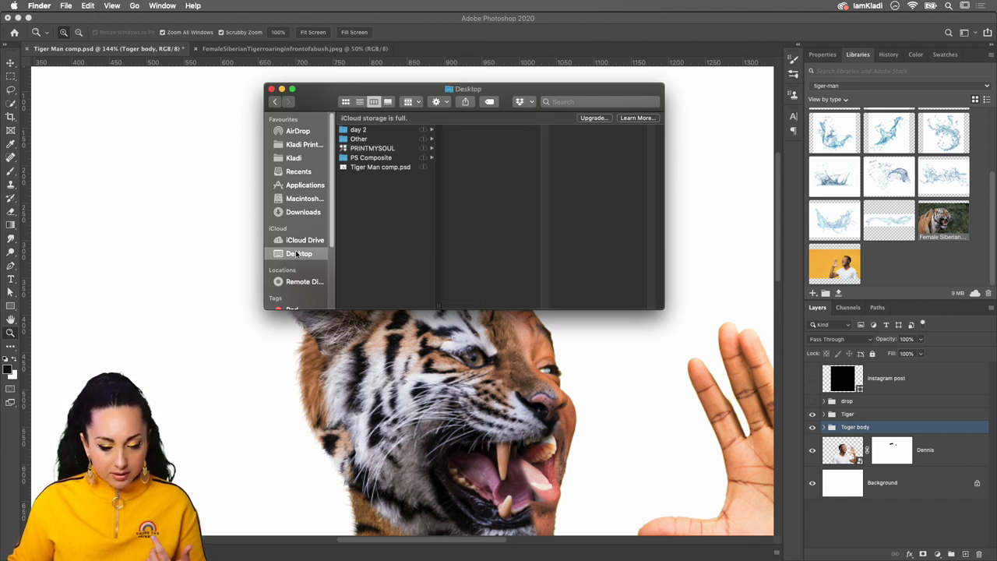
left_click(369, 157)
left_click(477, 130)
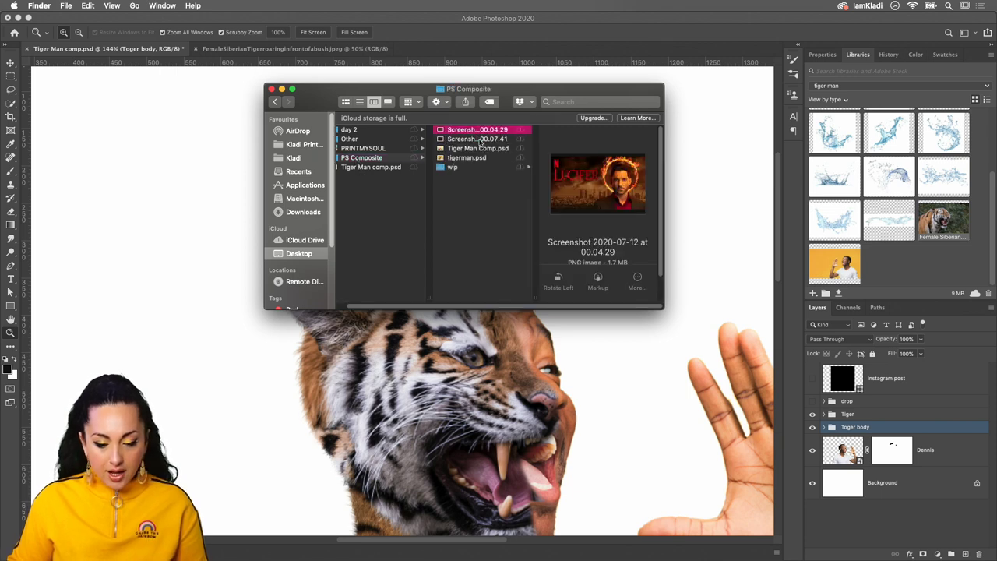
left_click(478, 139)
key("space")
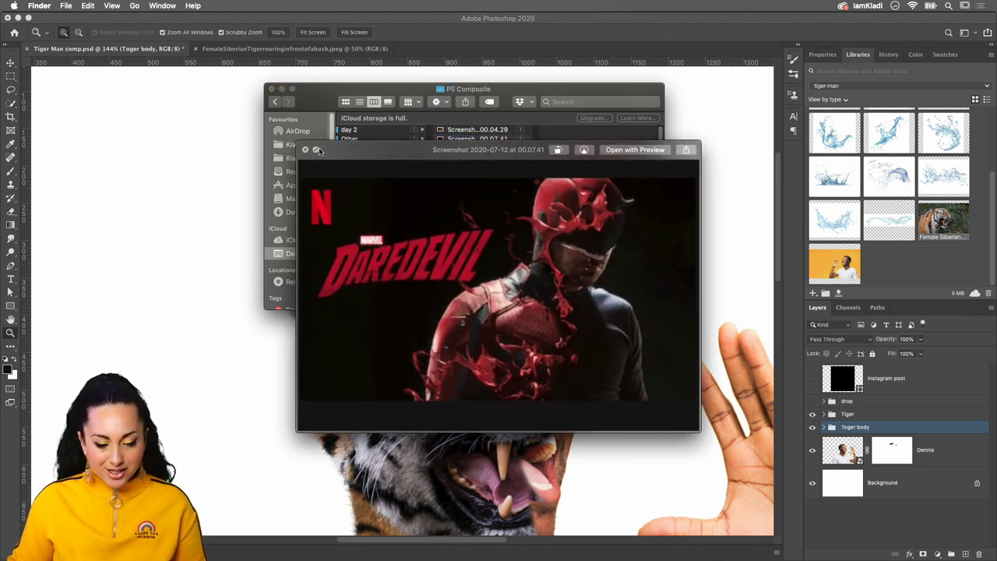
left_click(316, 149)
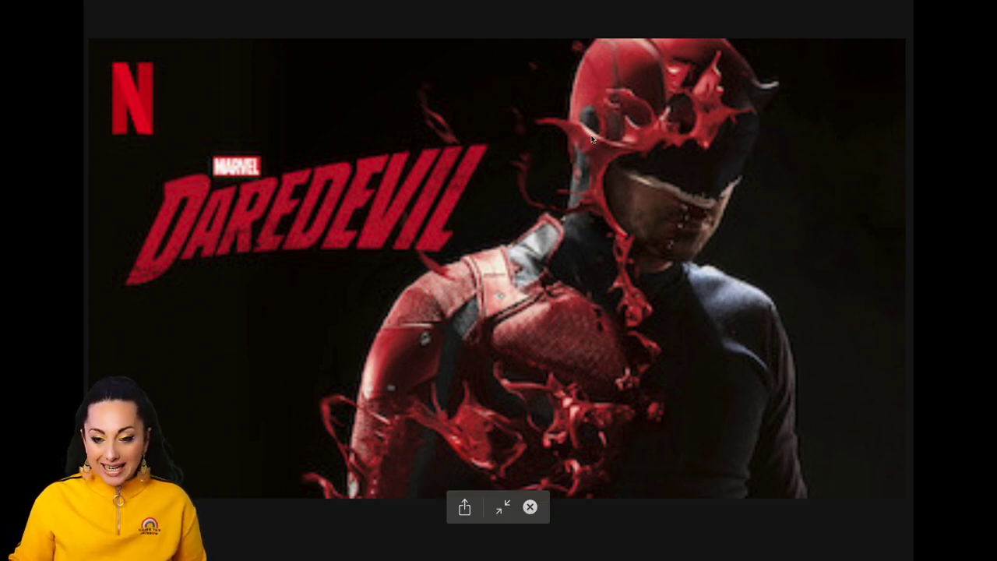
key("Escape")
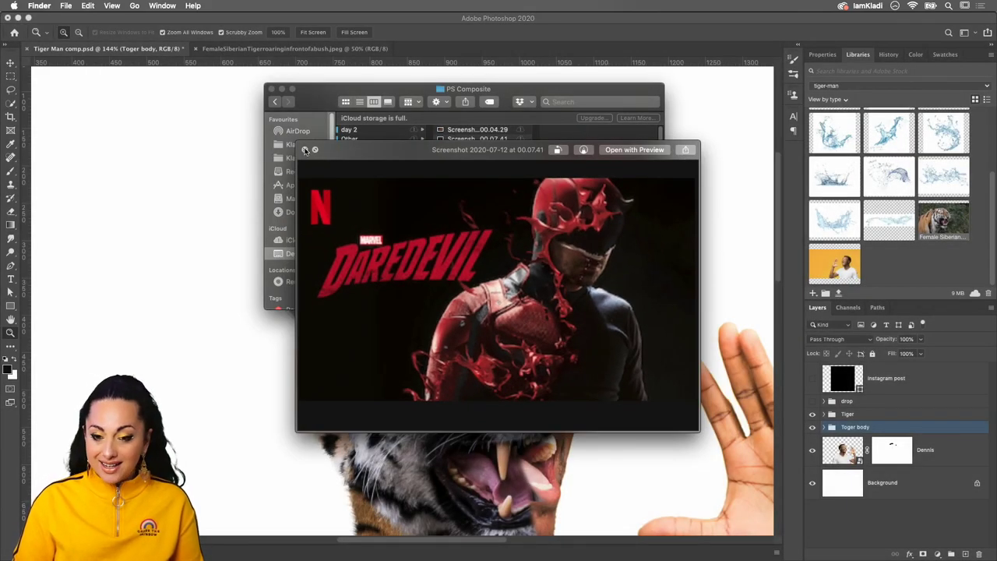
left_click(304, 149)
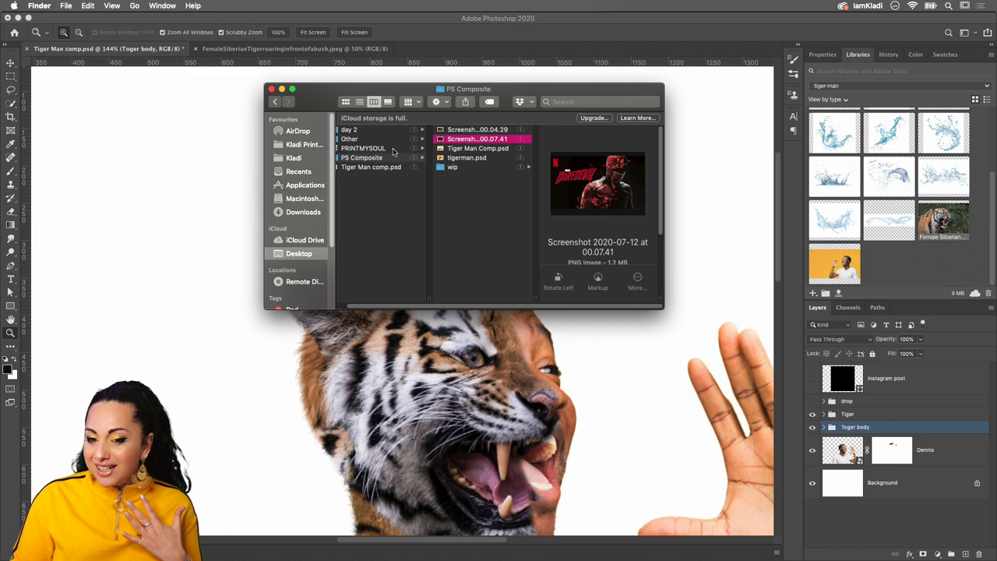
View the Lucifer reference screenshot full screen in Quick Look, then close it
left_click(450, 168)
left_click(452, 130)
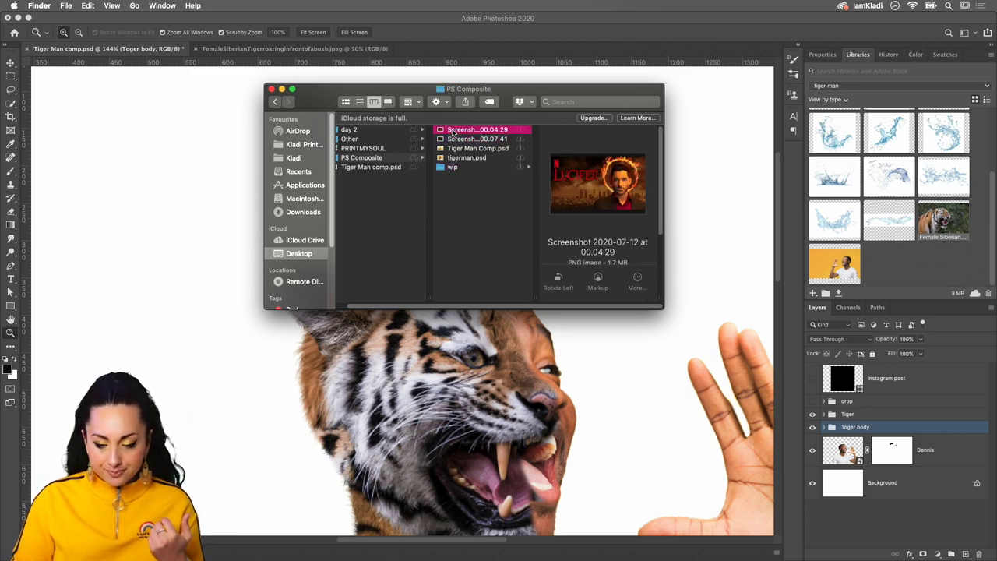
key("space")
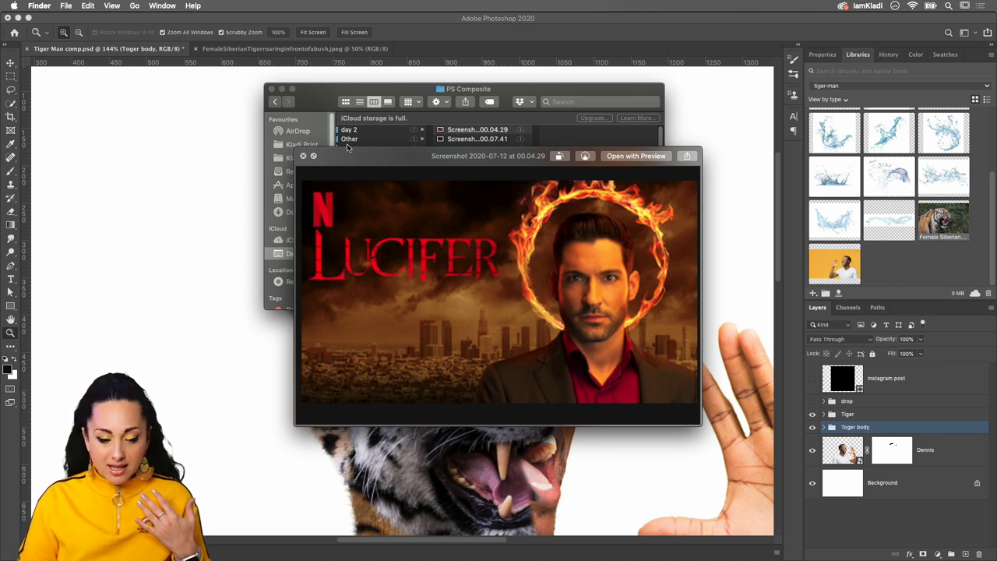
left_click(313, 157)
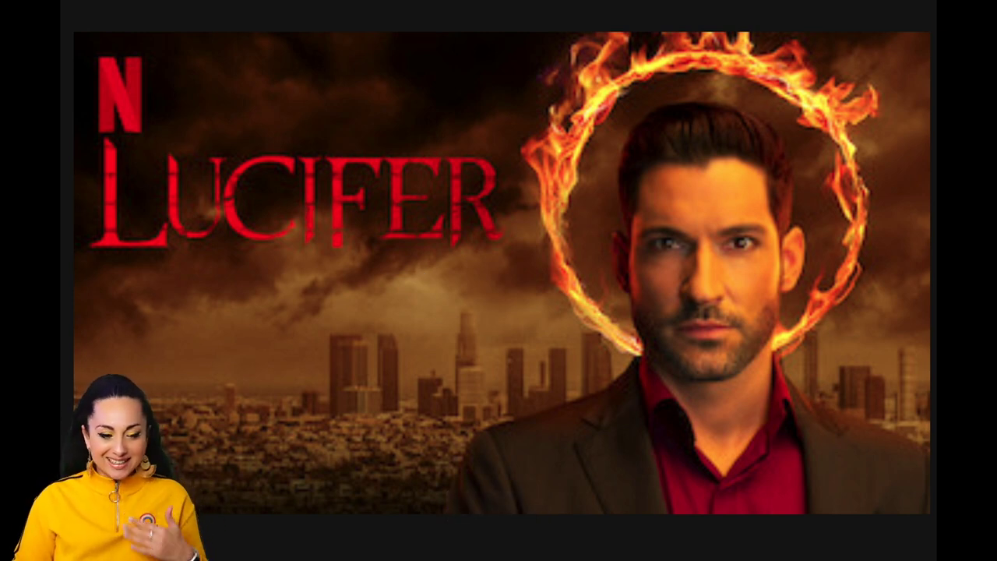
key("Escape")
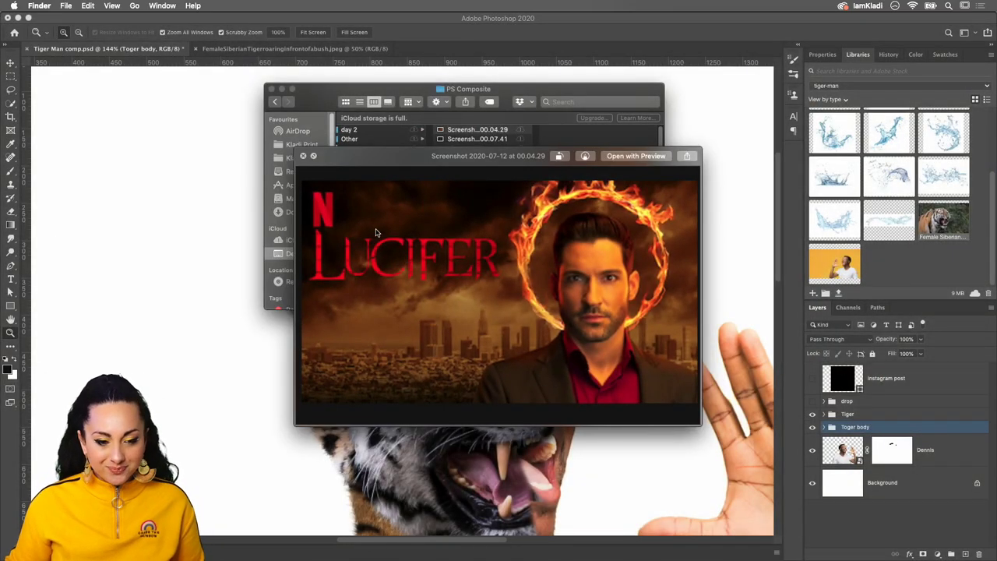
left_click(305, 156)
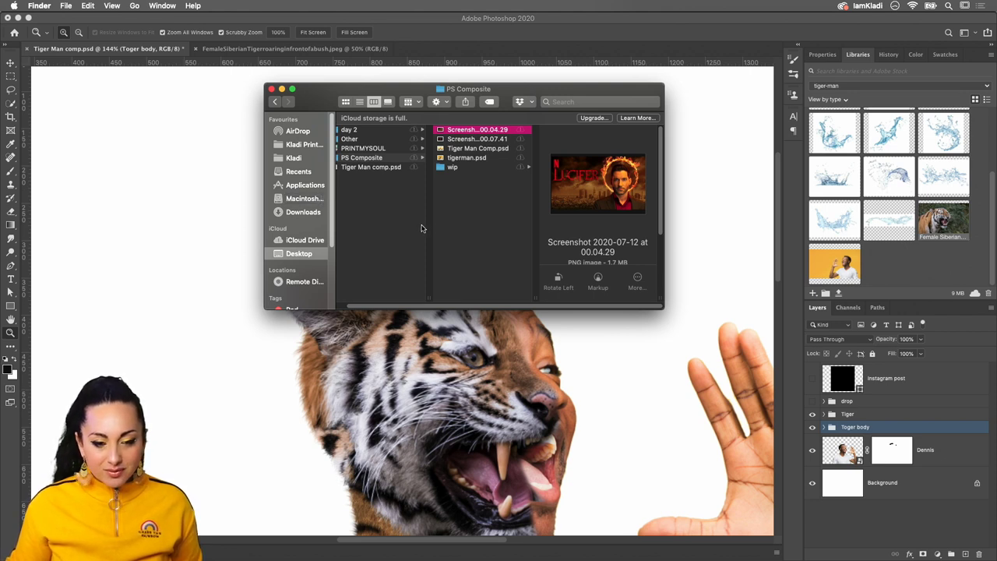
Return to Tiger Man comp.psd, pan and zoom in on the tiger's head, and start a Libraries search
left_click(738, 227)
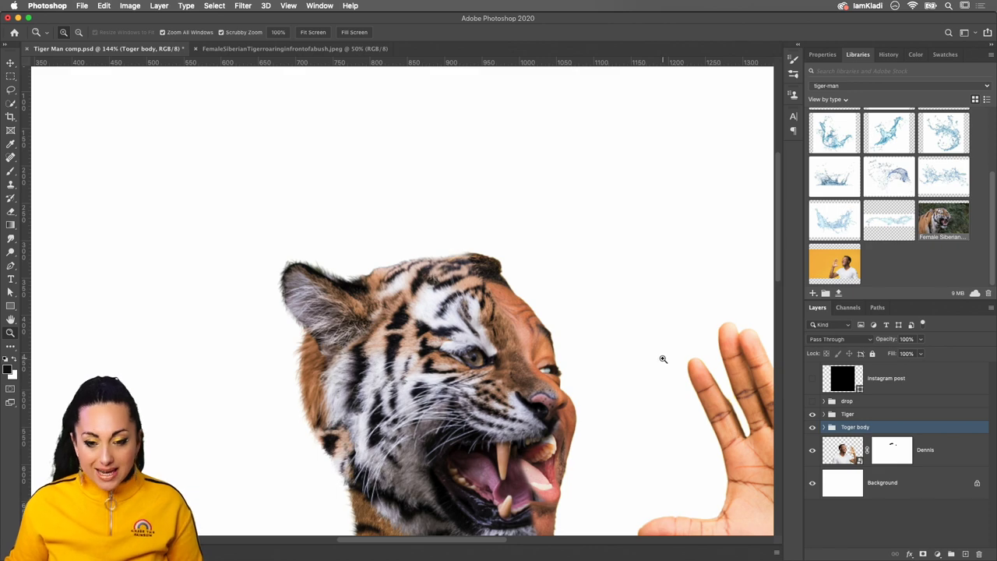
mouse_move(640, 340)
left_mouse_down()
mouse_move(627, 292)
mouse_move(521, 169)
left_mouse_up()
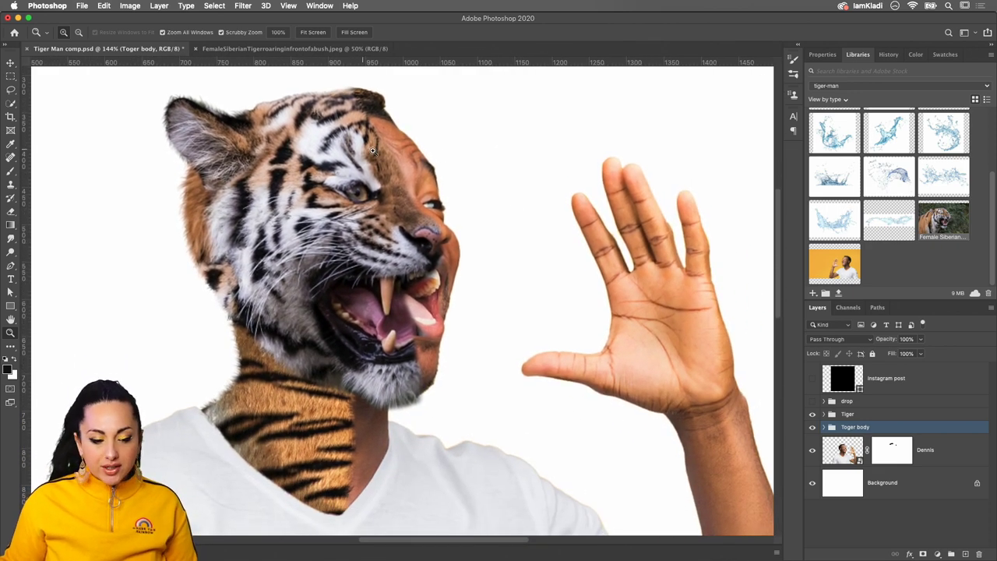
left_click(188, 95)
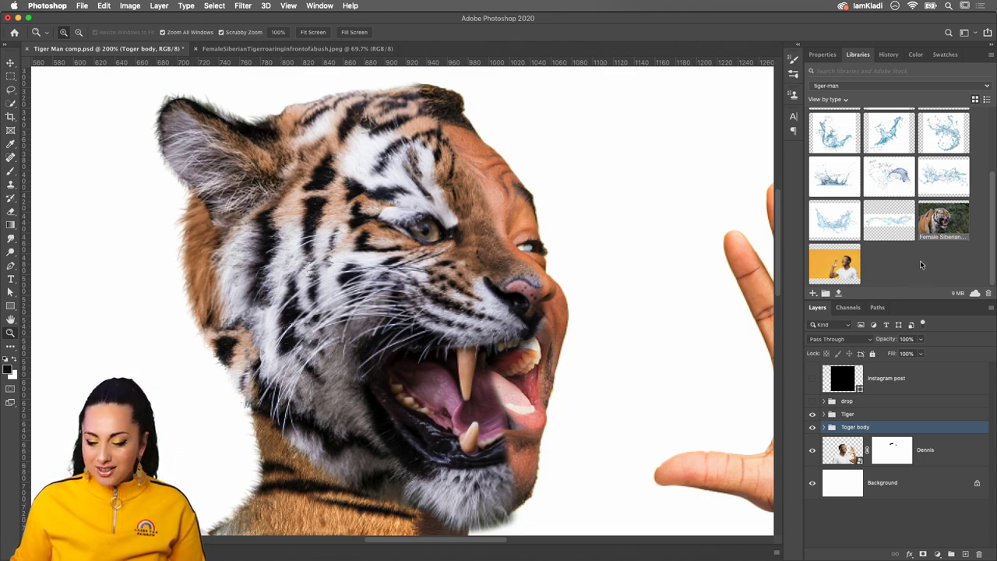
scroll(923, 265, "up", 2)
scroll(931, 271, "up", 3)
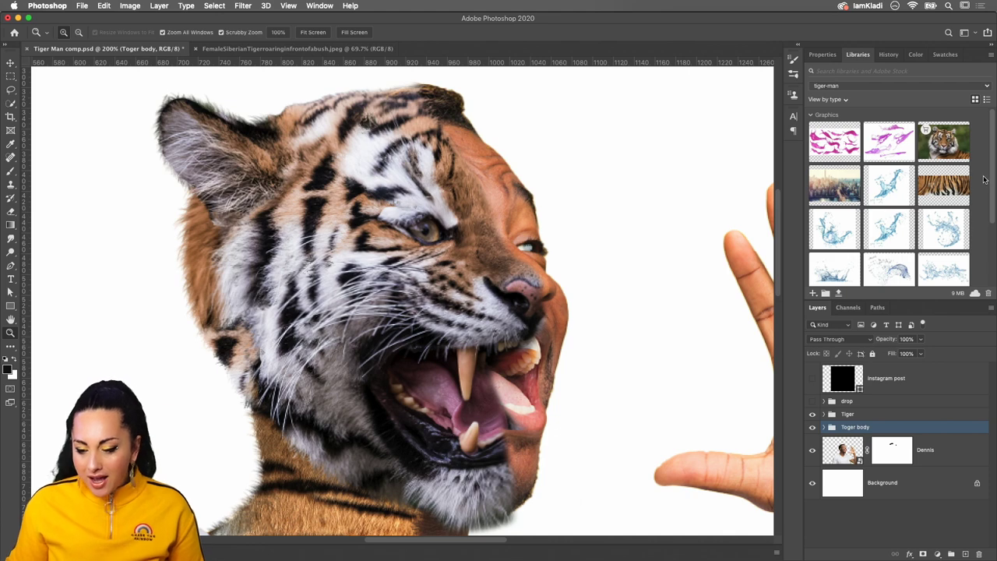
left_click(856, 72)
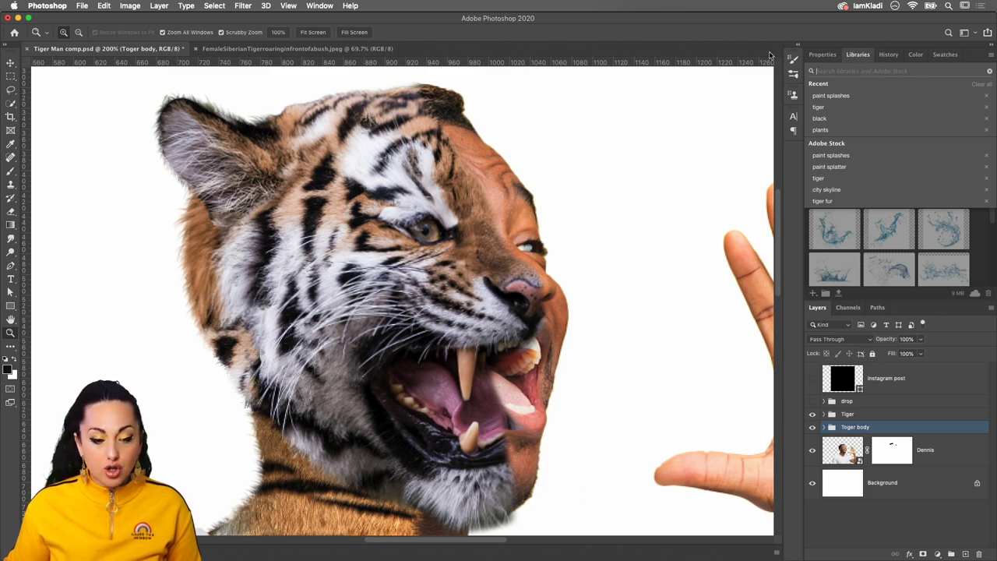
Search the Libraries panel for 'paint splashes' with Adobe Stock as the source
left_click(318, 4)
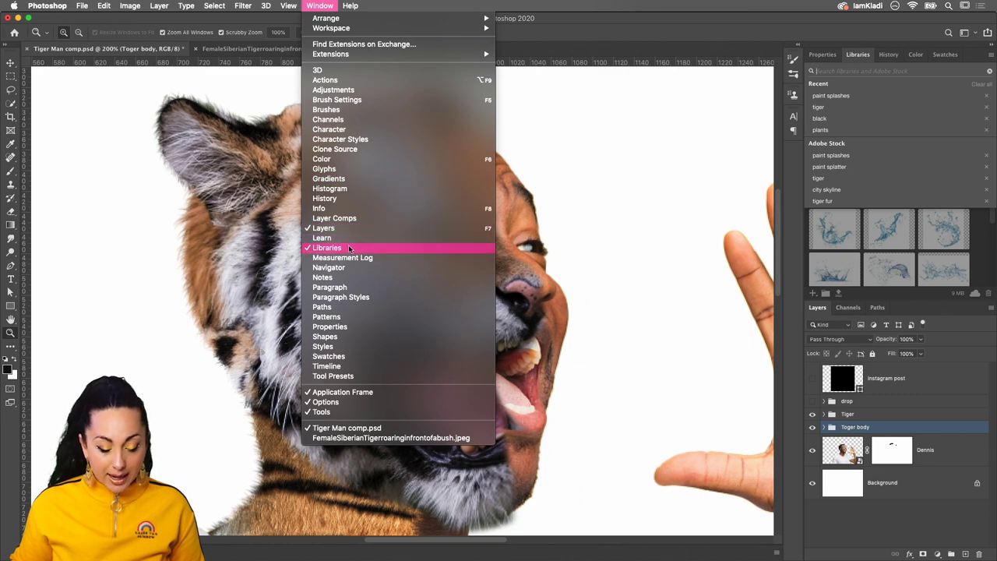
left_click(858, 59)
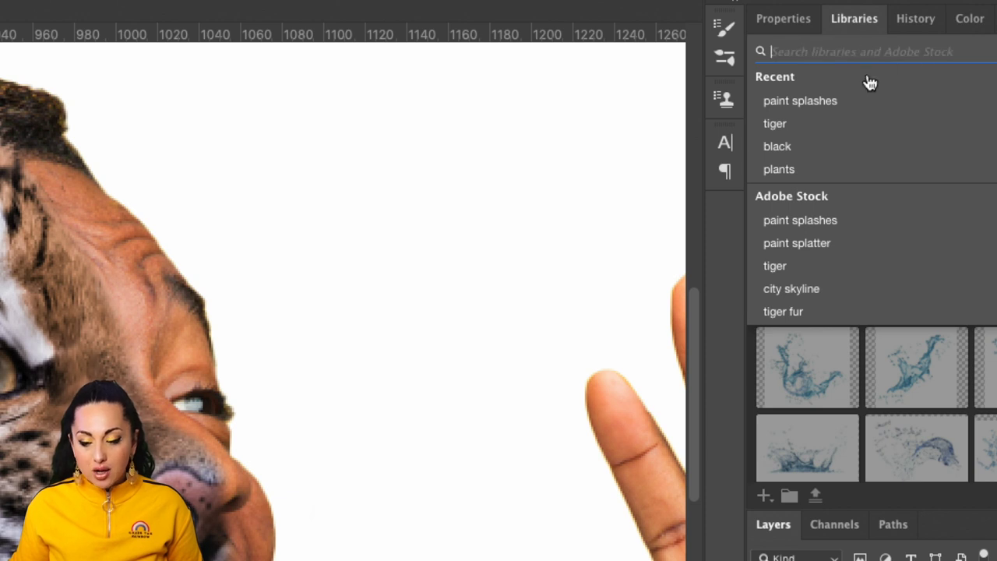
left_click(815, 101)
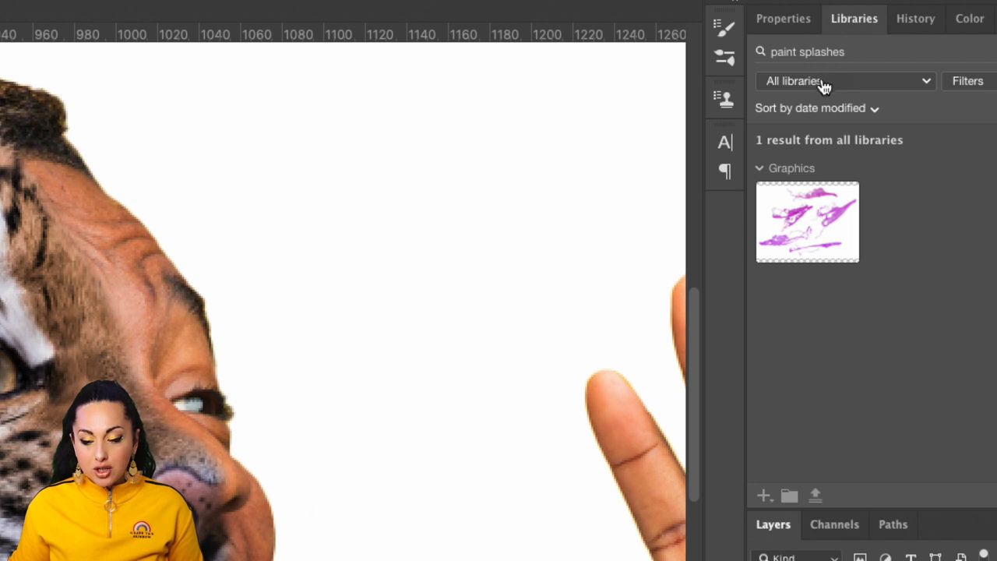
left_click(824, 82)
left_click(841, 109)
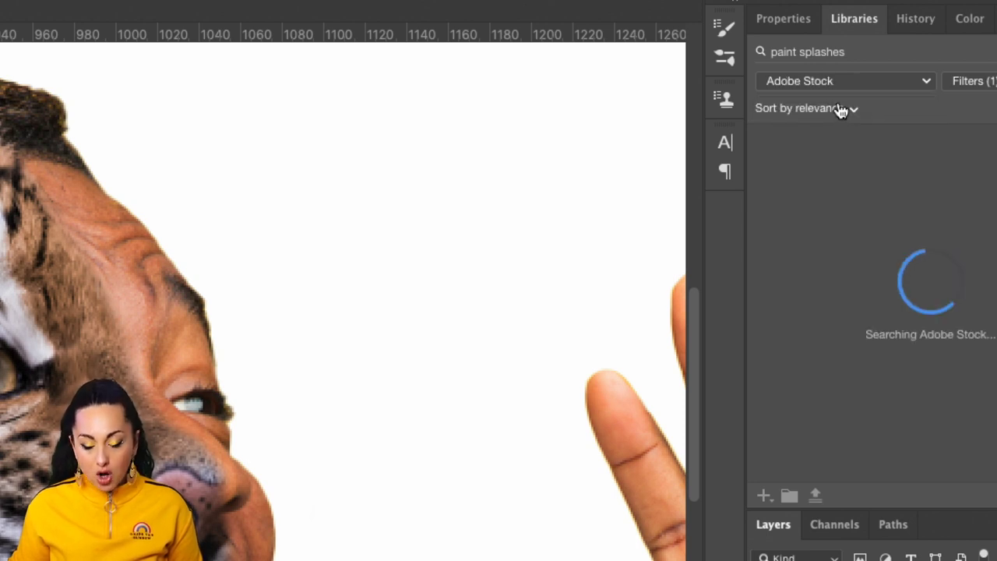
mouse_move(897, 236)
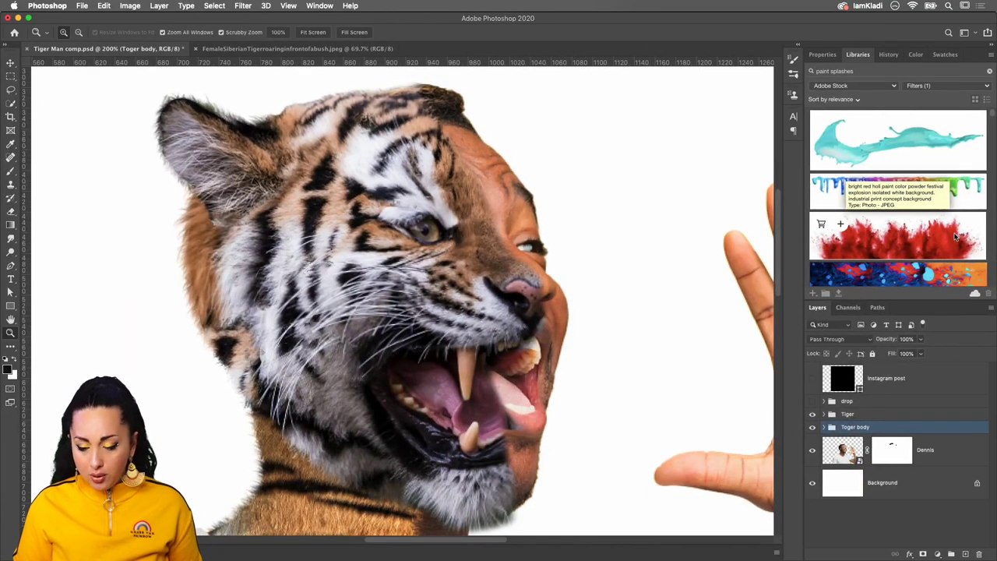
scroll(955, 235, "down", 2)
scroll(955, 235, "down", 3)
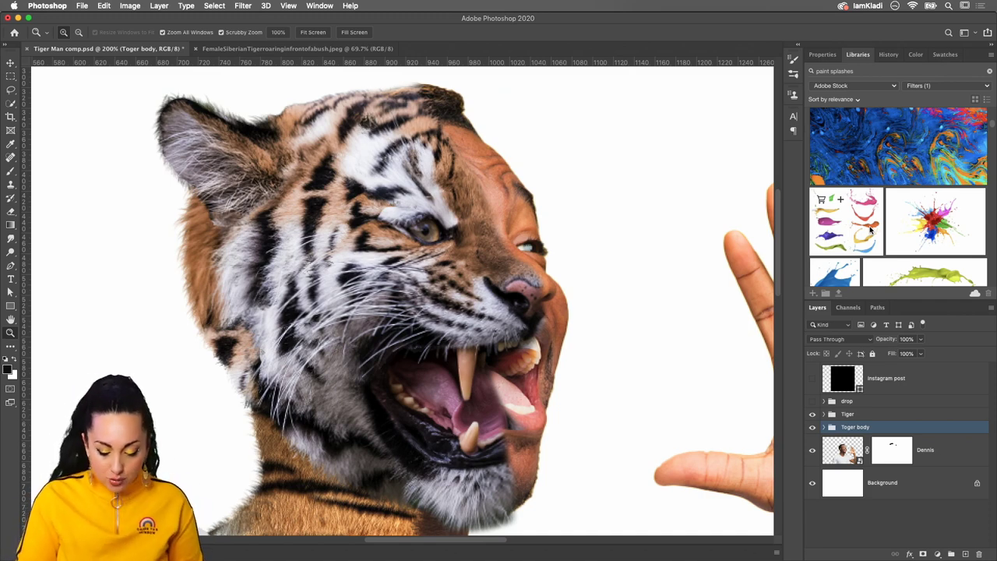
Place the coloured paint-splashes image on the canvas, fit to screen, then undo it
right_click(870, 229)
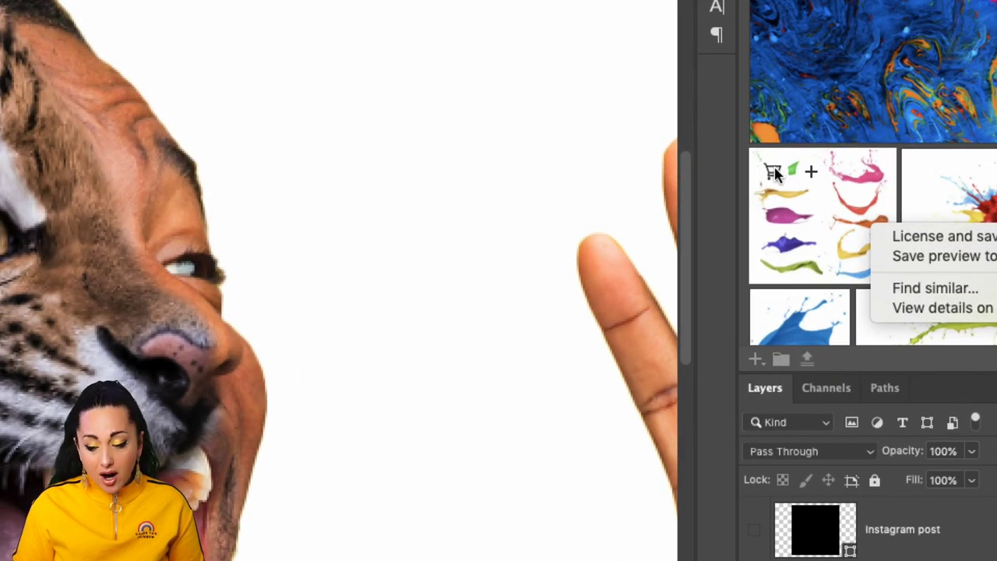
left_click(810, 216)
left_click_drag(533, 244, 518, 244)
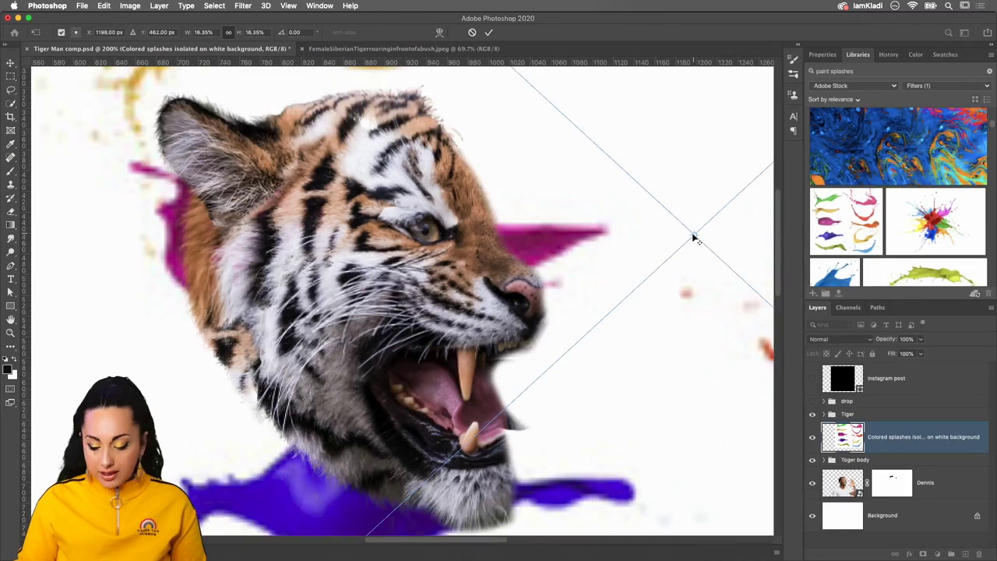
key("Return")
key("ctrl+0")
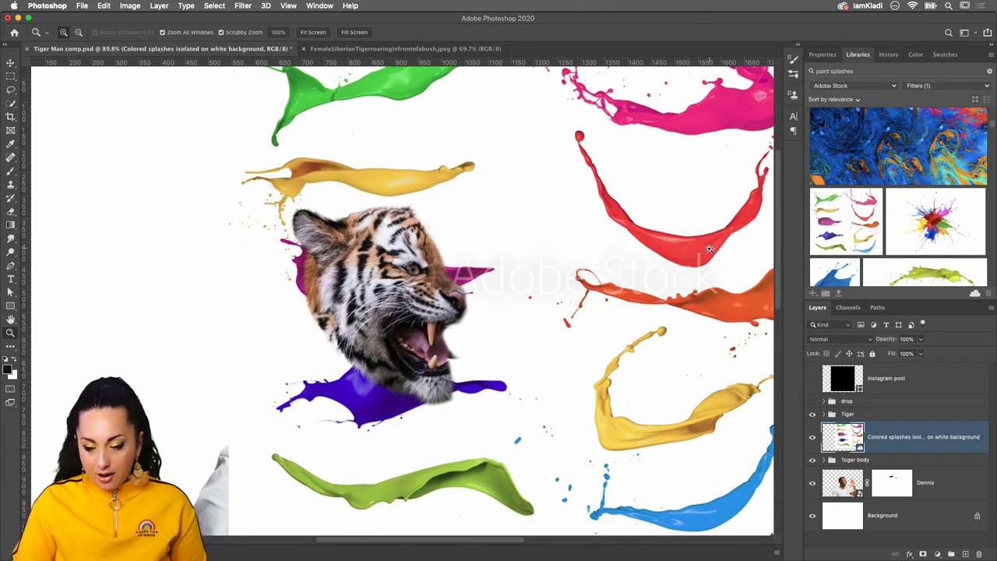
key("ctrl+z")
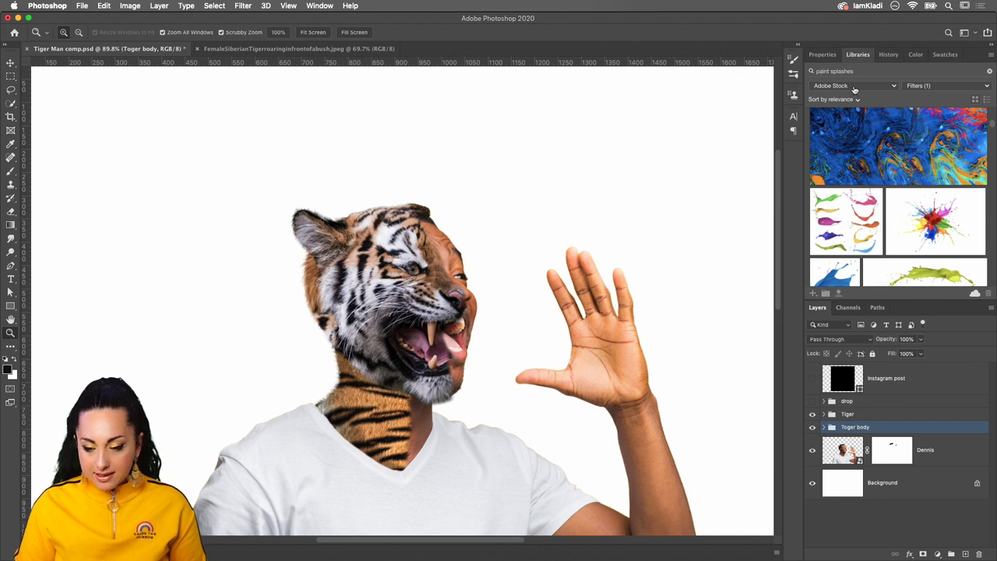
Clear the tiger-man library search and open the pink splashes graphic as a new document
left_click(854, 87)
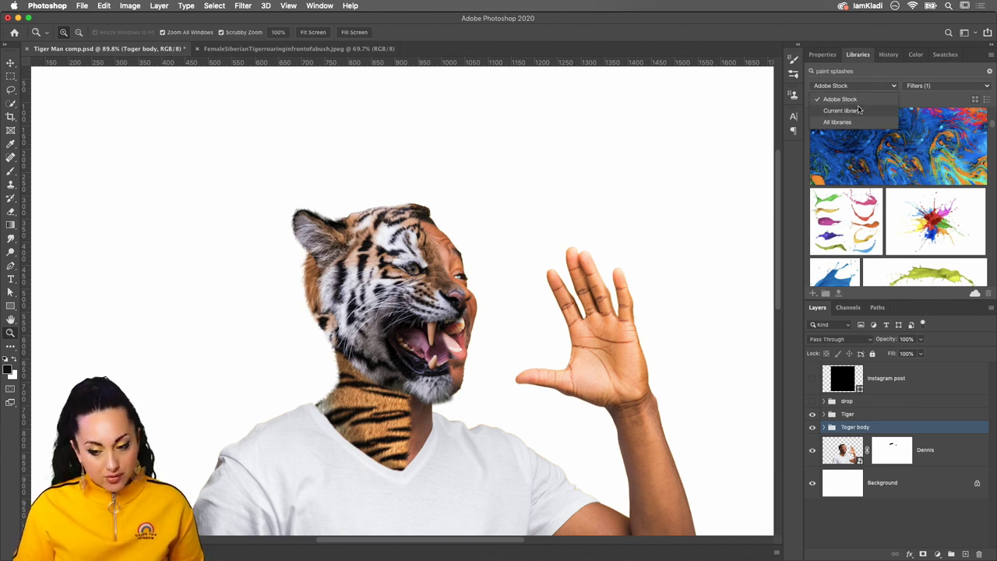
left_click(859, 110)
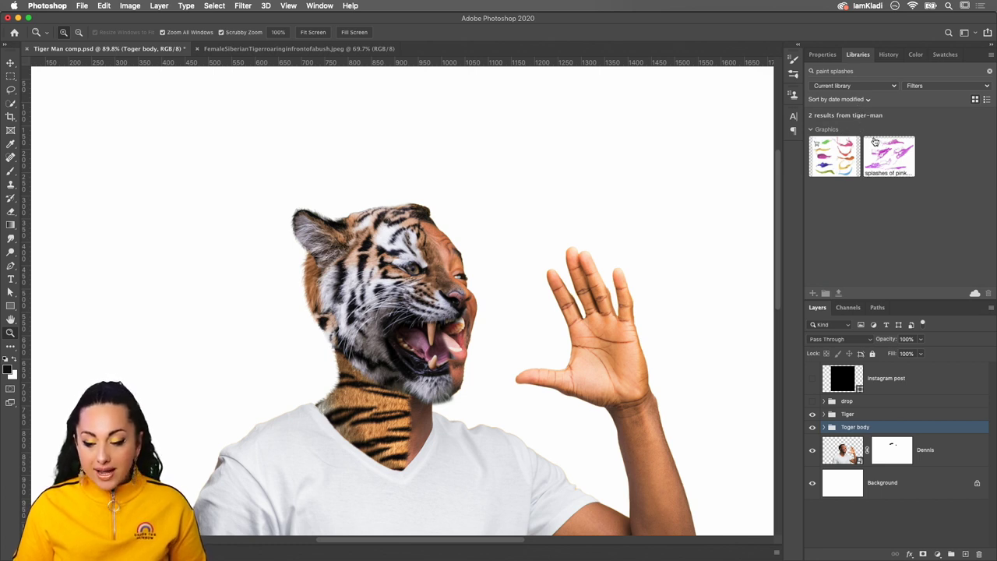
left_click(834, 131)
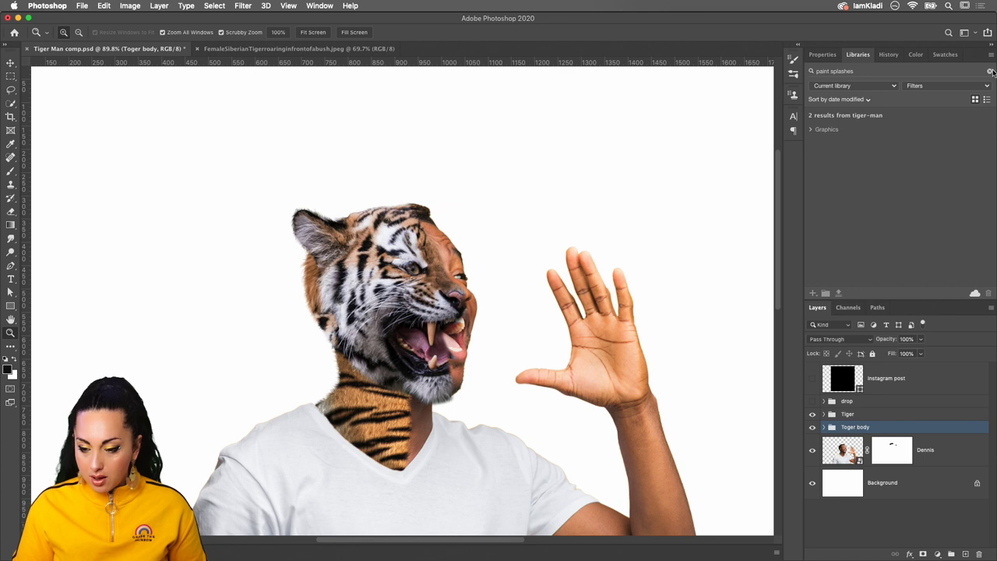
left_click(988, 71)
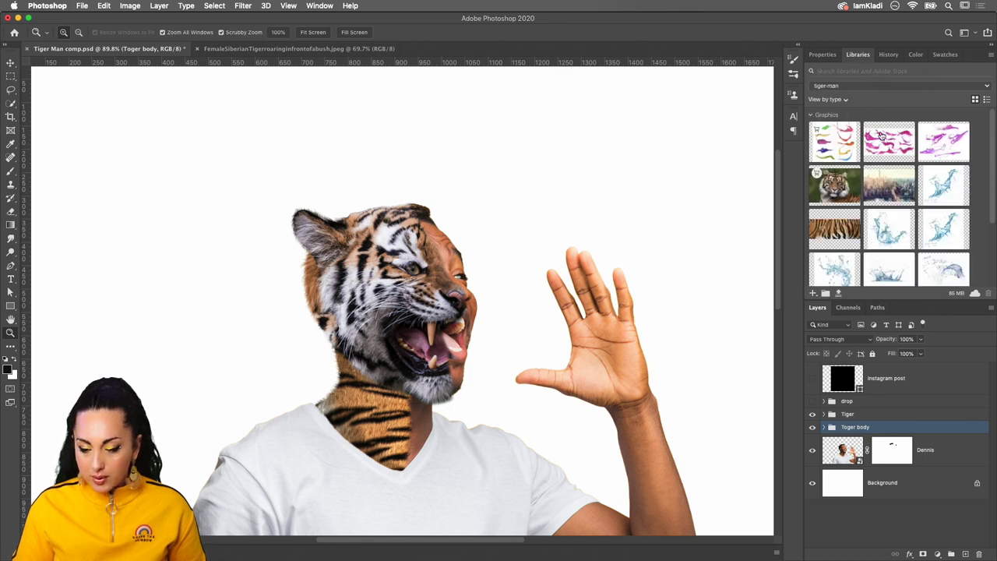
mouse_move(888, 143)
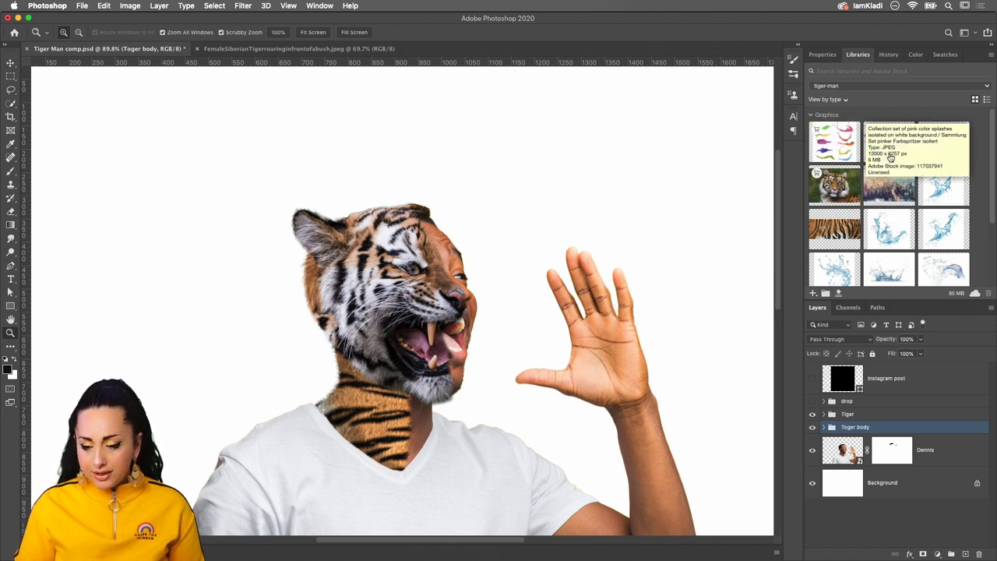
double_click(894, 142)
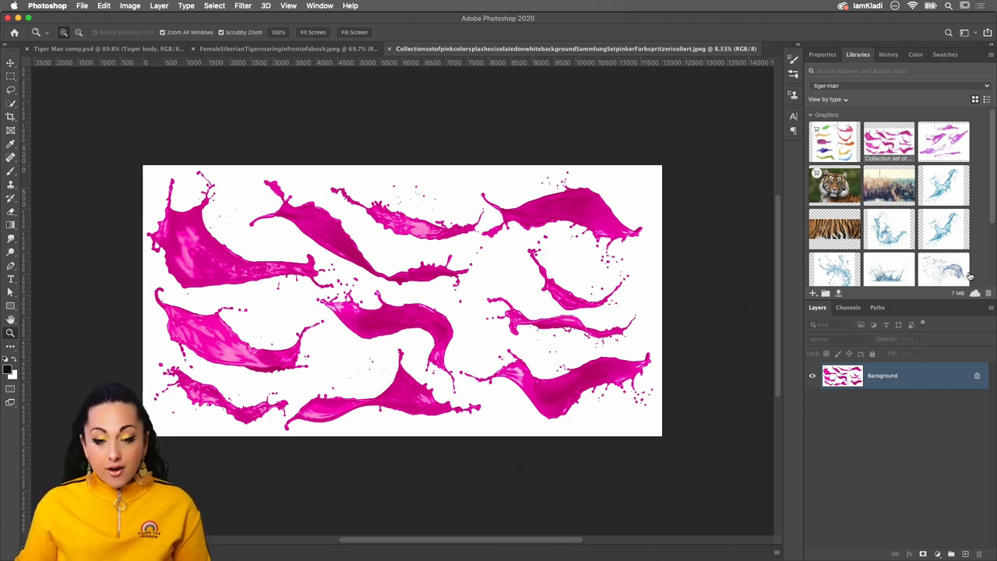
Unlock the Background into Layer 0, switch to the Magic Wand at tolerance 5, and select the splashes
left_click(977, 376)
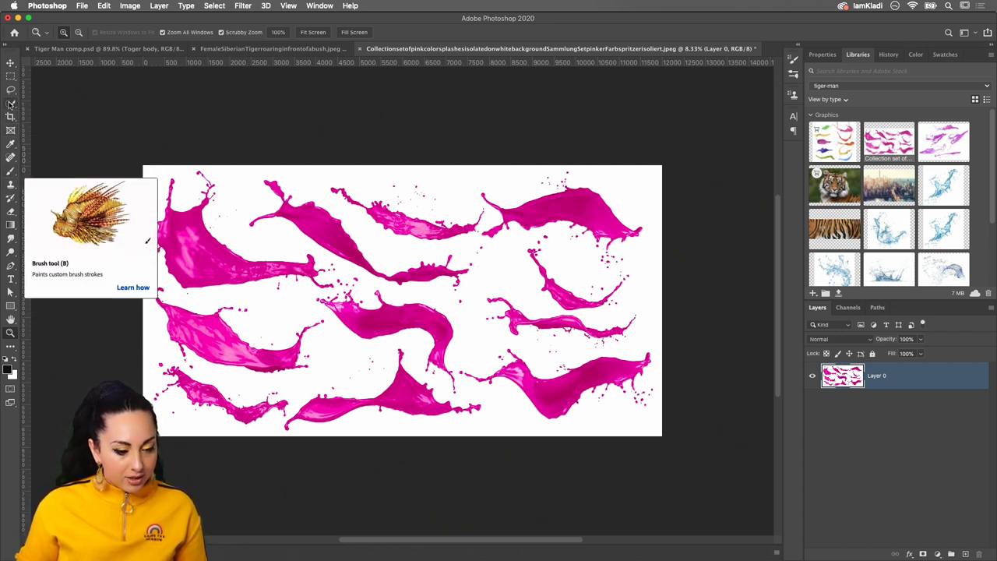
left_click(10, 103)
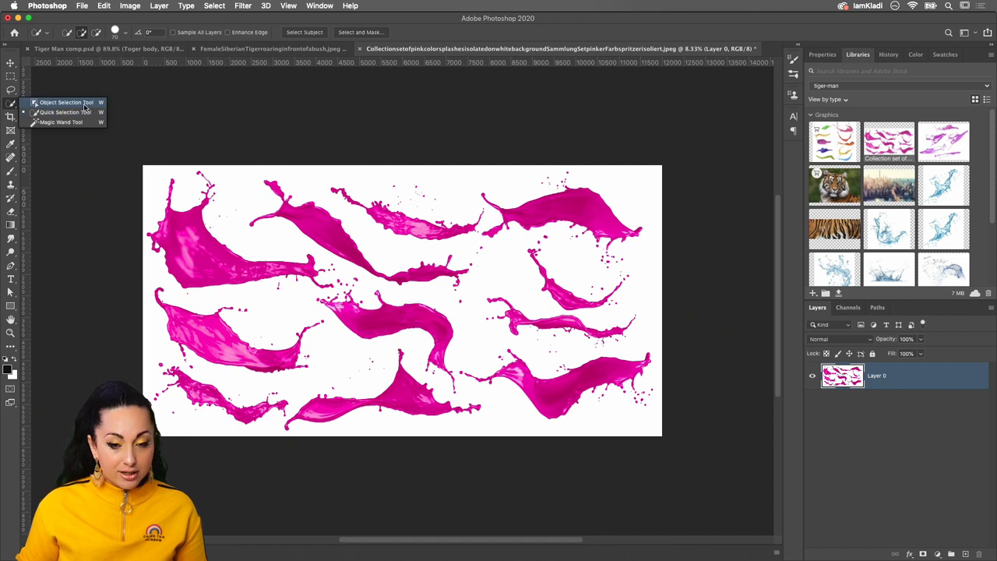
left_click(65, 102)
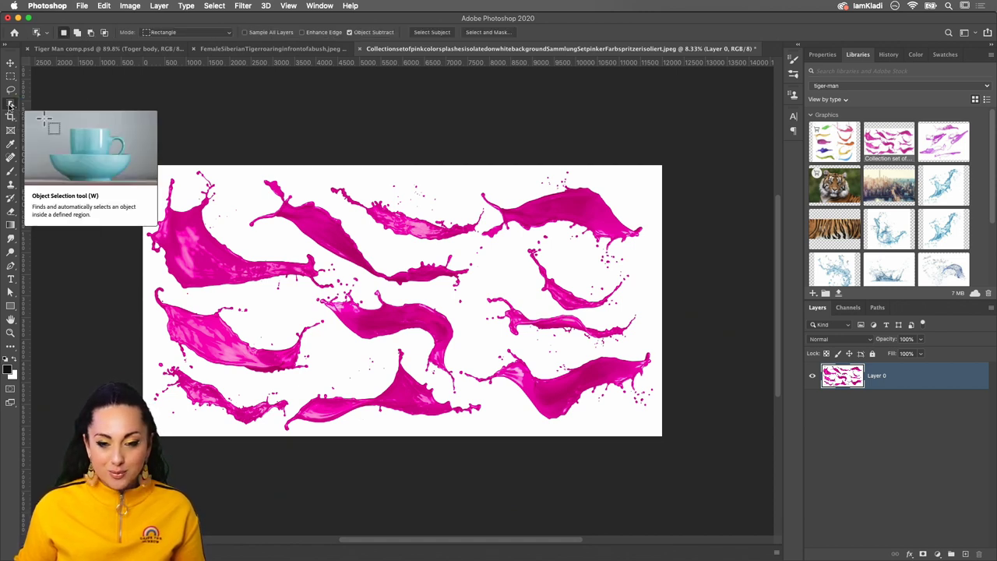
left_click(10, 103)
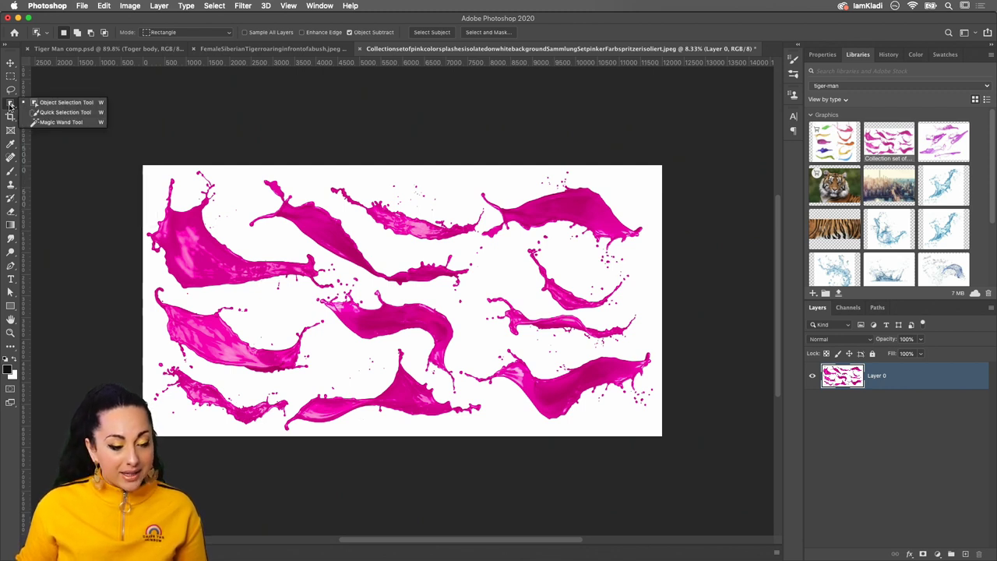
left_click(67, 123)
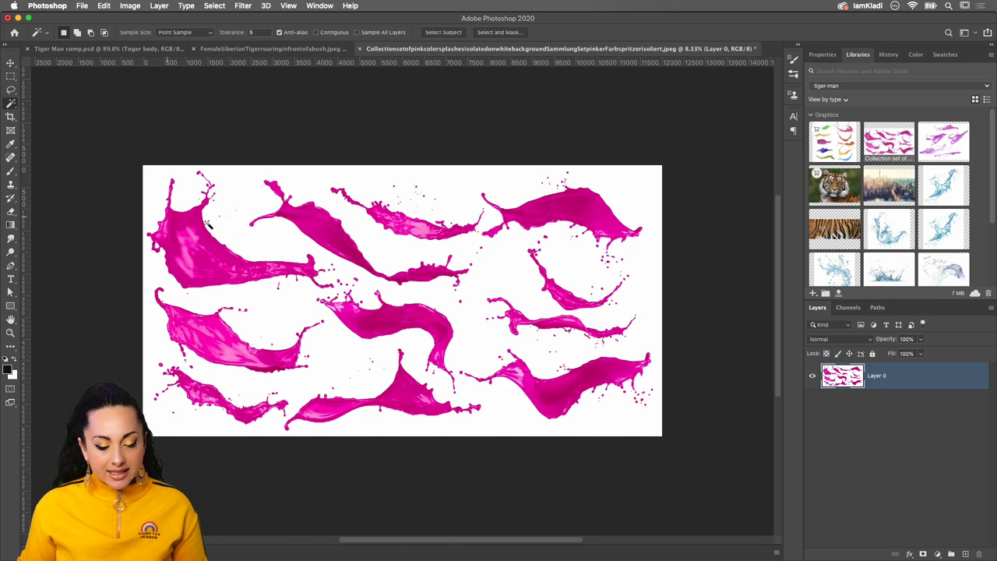
key("super+plus")
scroll(218, 219, "up", 1)
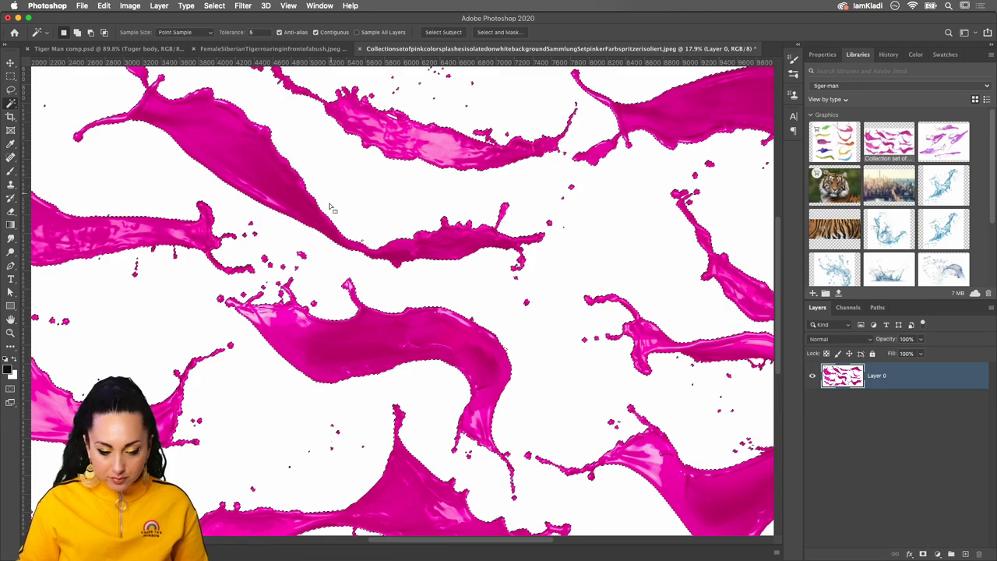
Inspect the splash image and Magic Wand-add the missed magenta splashes and droplets to the selection
scroll(330, 209, "down", 3)
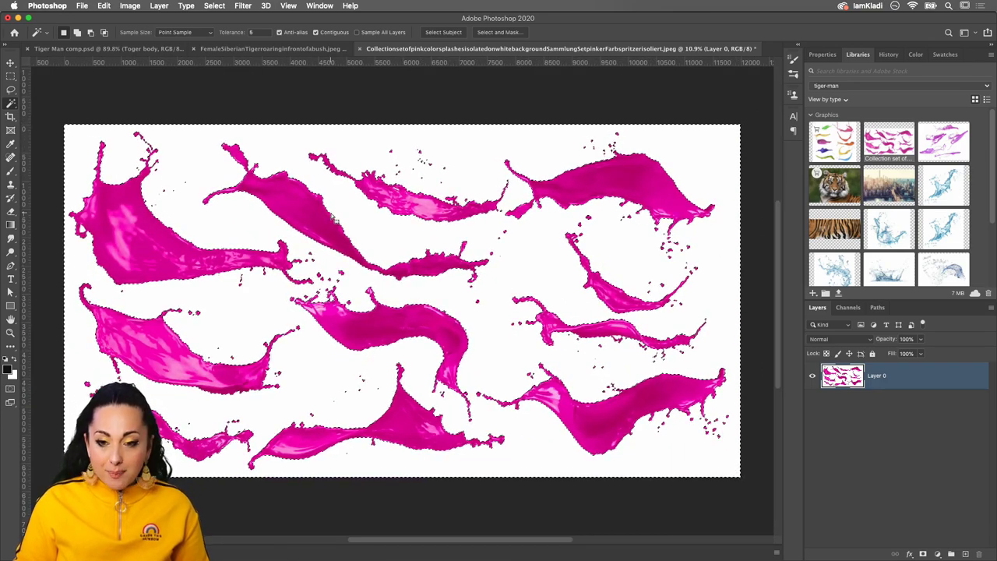
scroll(333, 220, "up", 3)
scroll(331, 218, "up", 2)
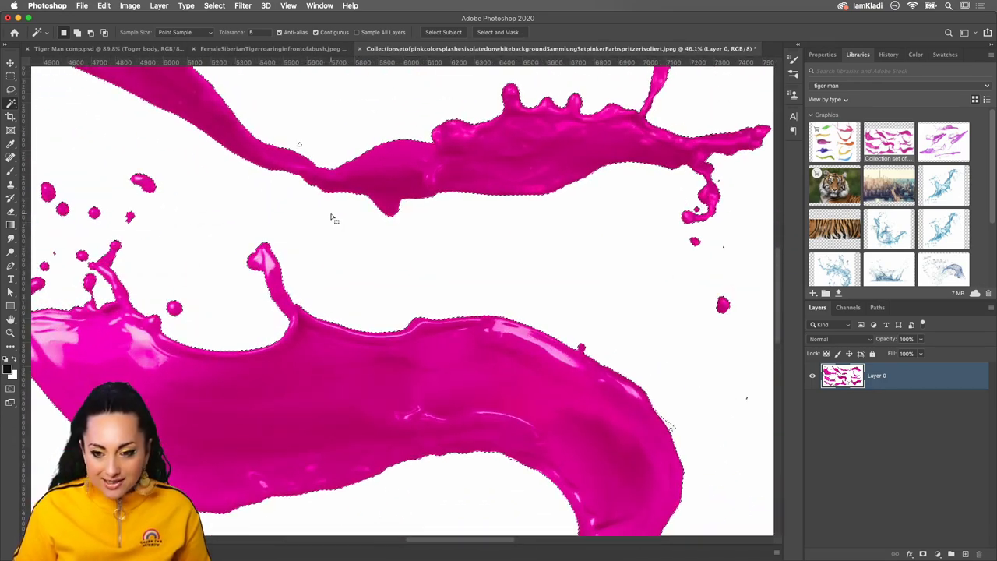
scroll(335, 215, "down", 2)
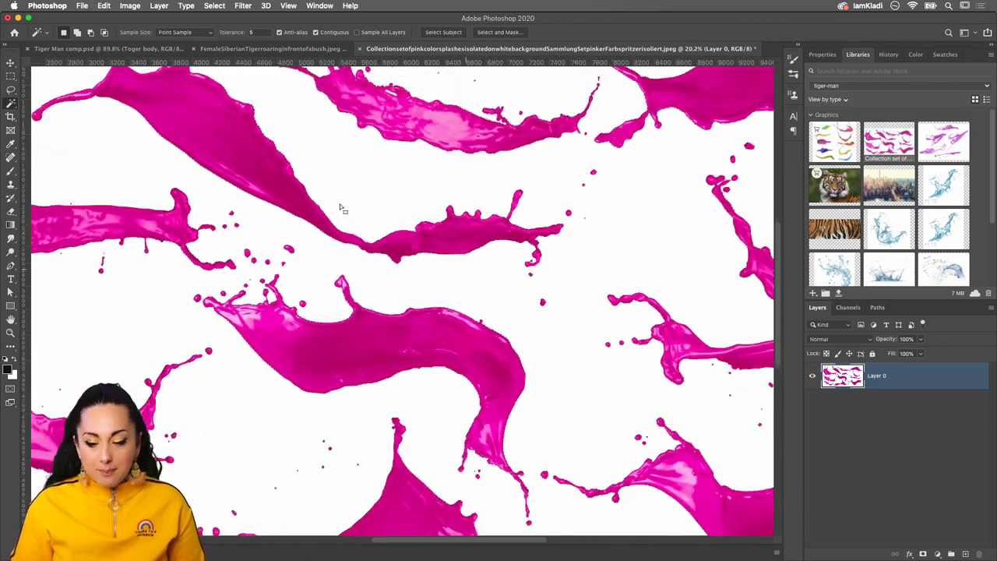
scroll(358, 191, "down", 1)
scroll(363, 185, "down", 1)
left_click(381, 173)
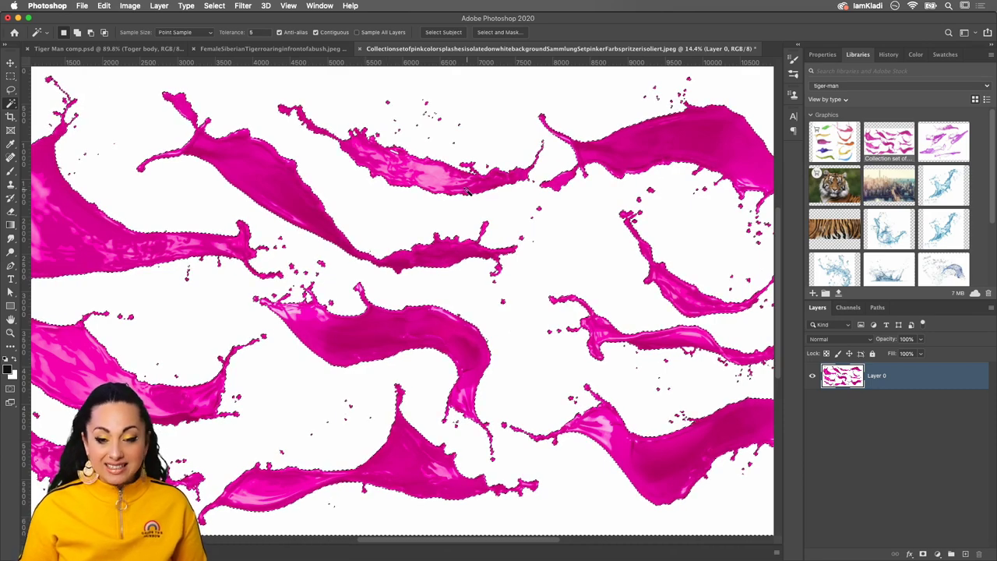
scroll(468, 190, "down", 1)
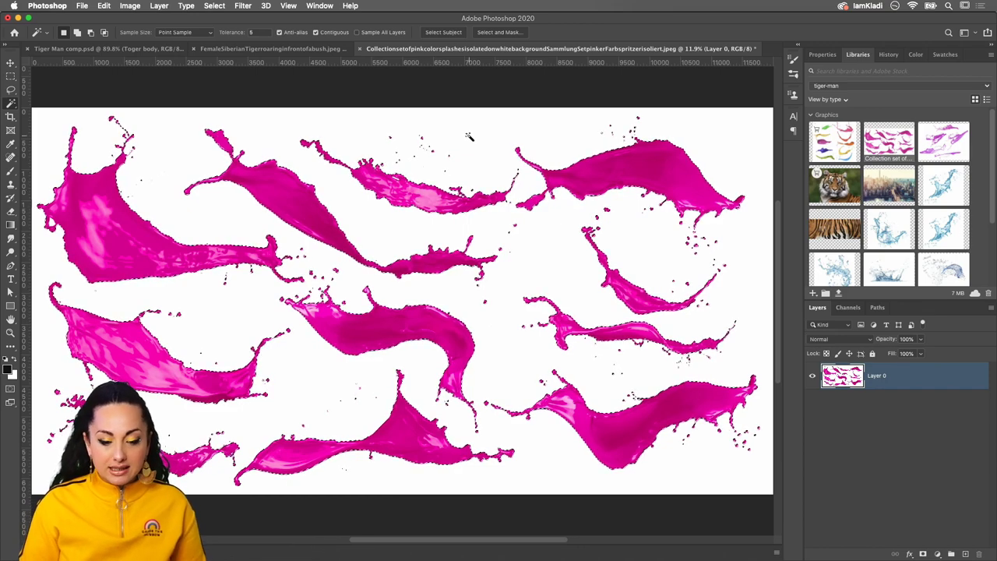
scroll(468, 137, "up", 2)
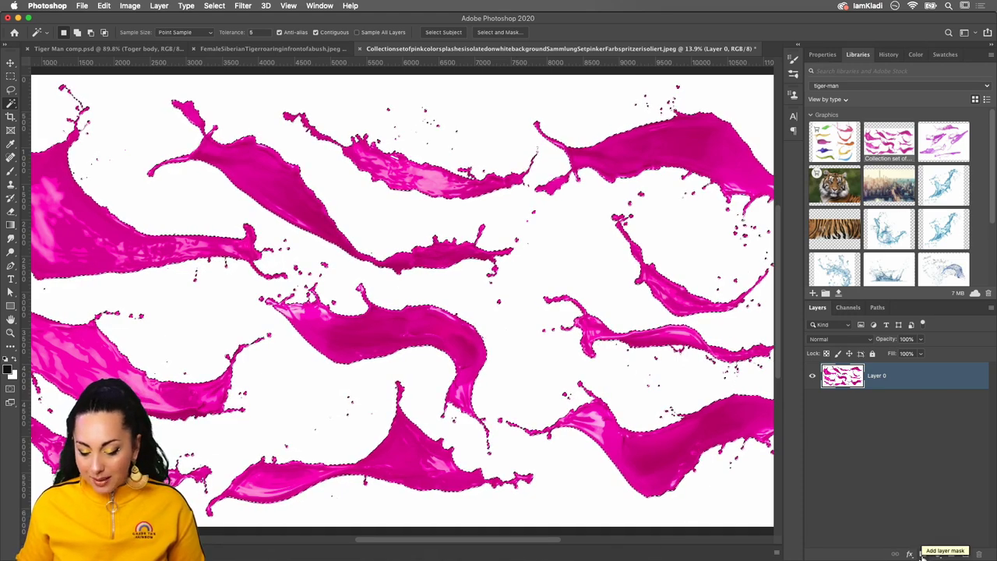
Add a layer mask to Layer 0 from the selection, hiding the white background
left_click(922, 553)
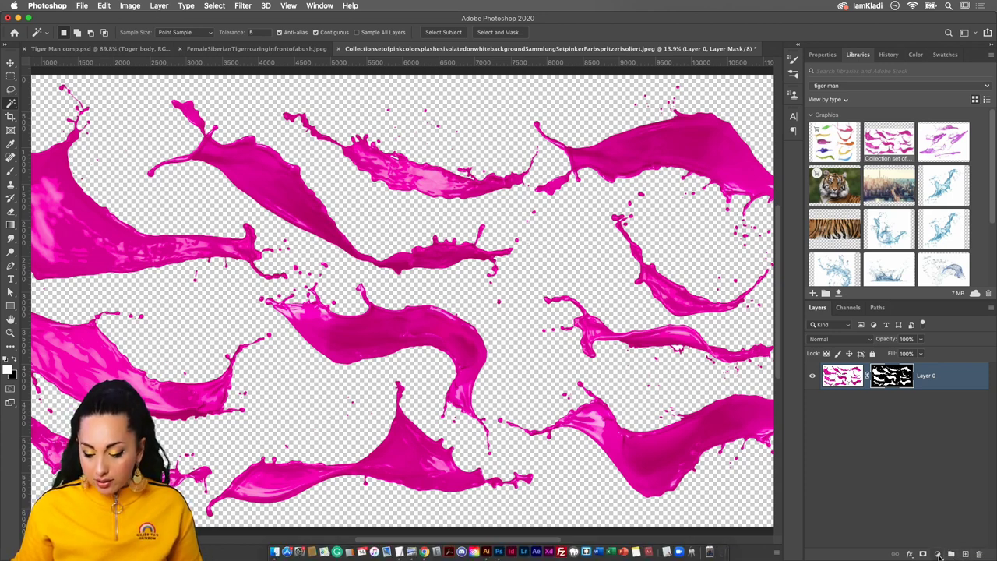
Add a mauve Solid Color fill layer and place Color Fill 1 below Layer 0
left_click(938, 553)
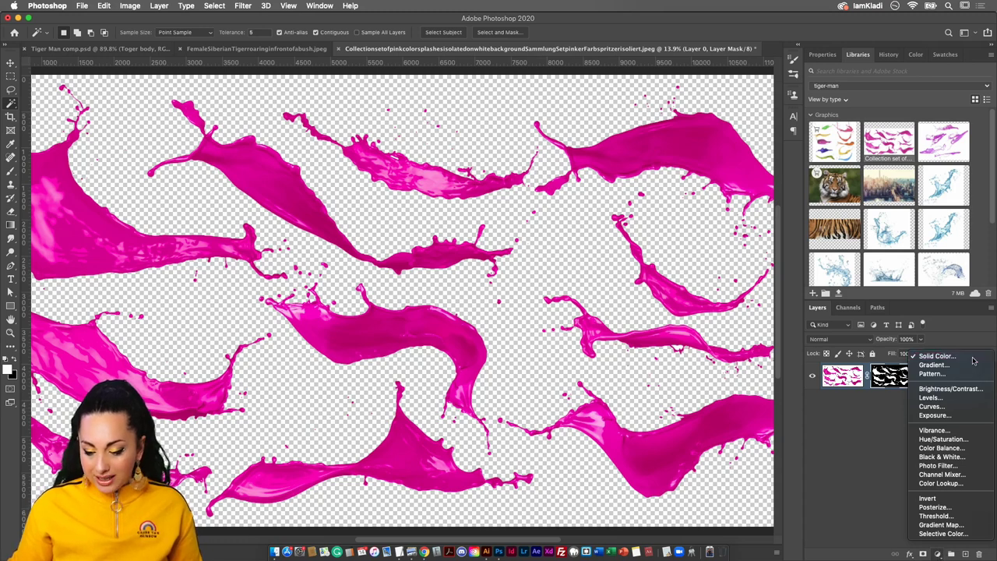
left_click(937, 356)
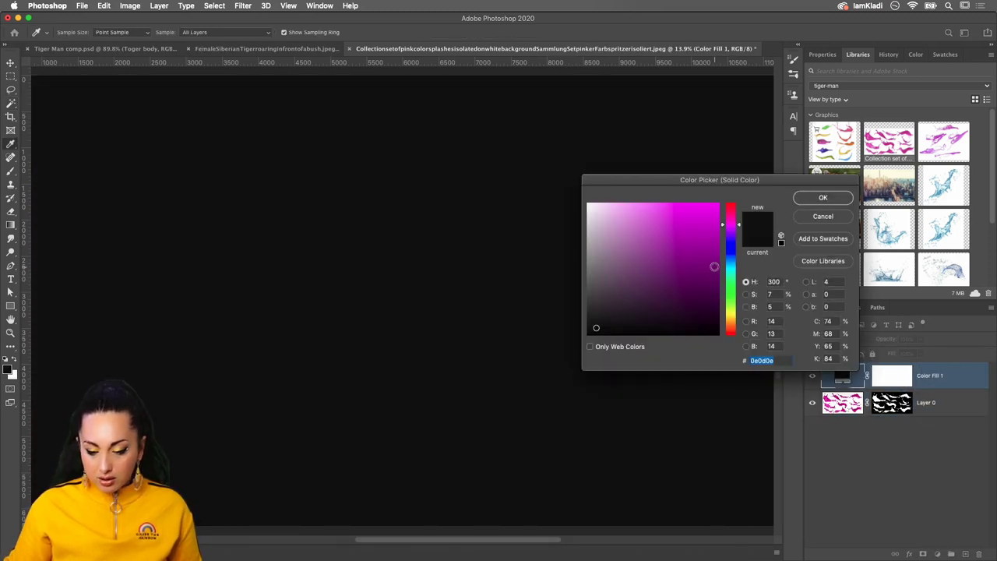
left_click(599, 259)
left_click(822, 198)
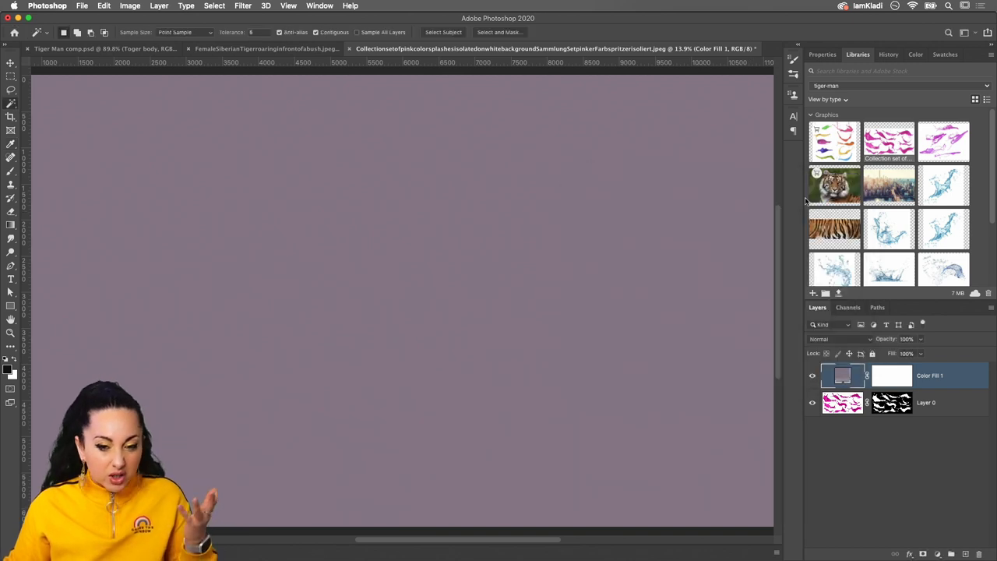
left_click_drag(938, 377, 929, 405)
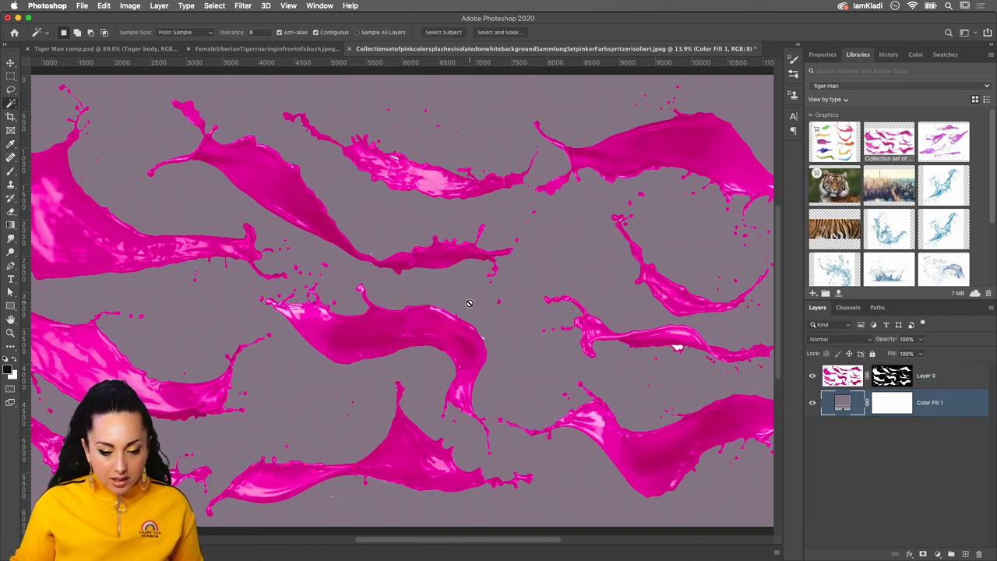
Inspect the splash edges against the mauve backdrop, then make Layer 0 the active layer
scroll(469, 303, "up", 1)
scroll(469, 303, "up", 2)
scroll(469, 303, "up", 3)
scroll(469, 303, "up", 1)
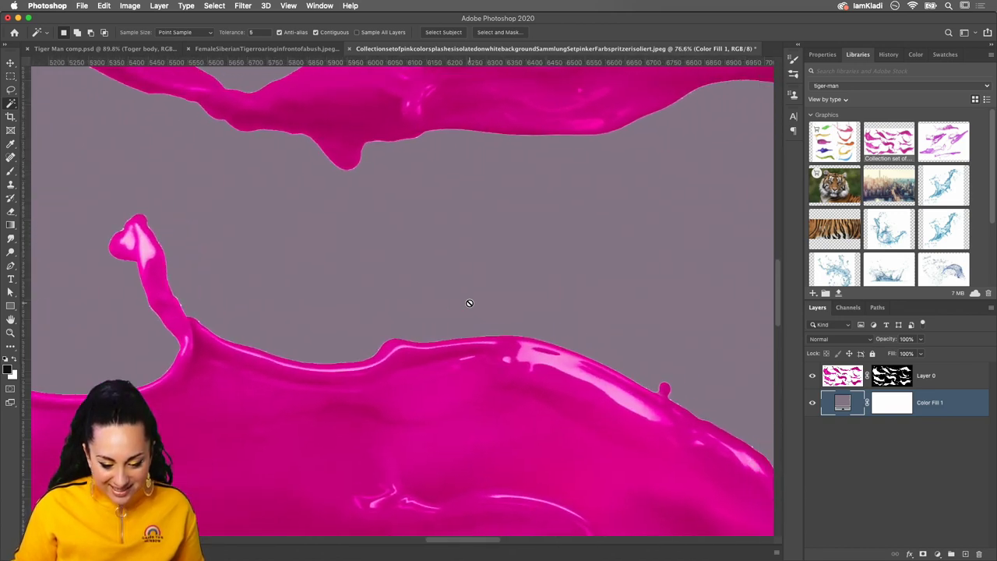
scroll(470, 302, "up", 1)
scroll(469, 302, "up", 2)
scroll(469, 302, "up", 1)
scroll(469, 302, "up", 2)
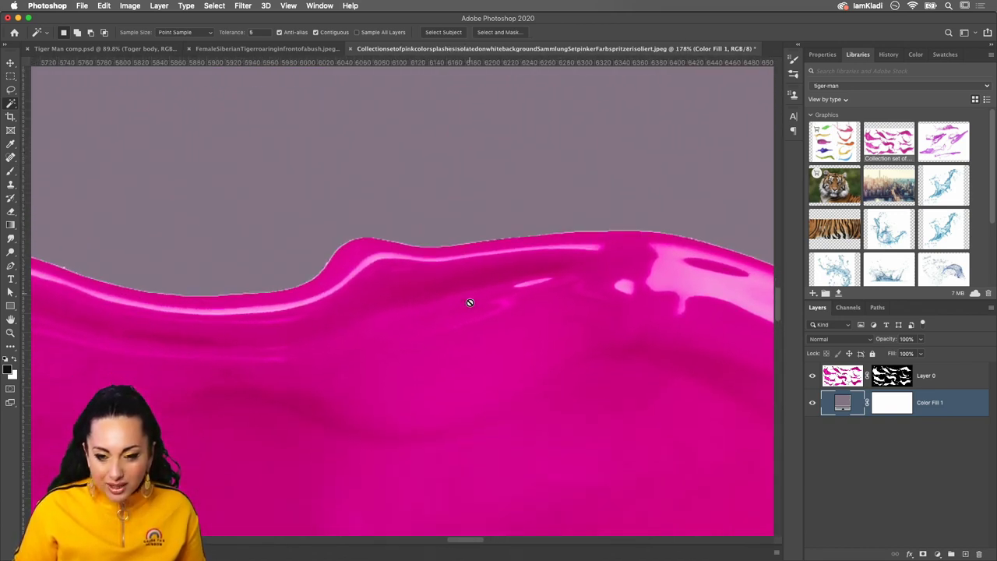
scroll(469, 302, "up", 1)
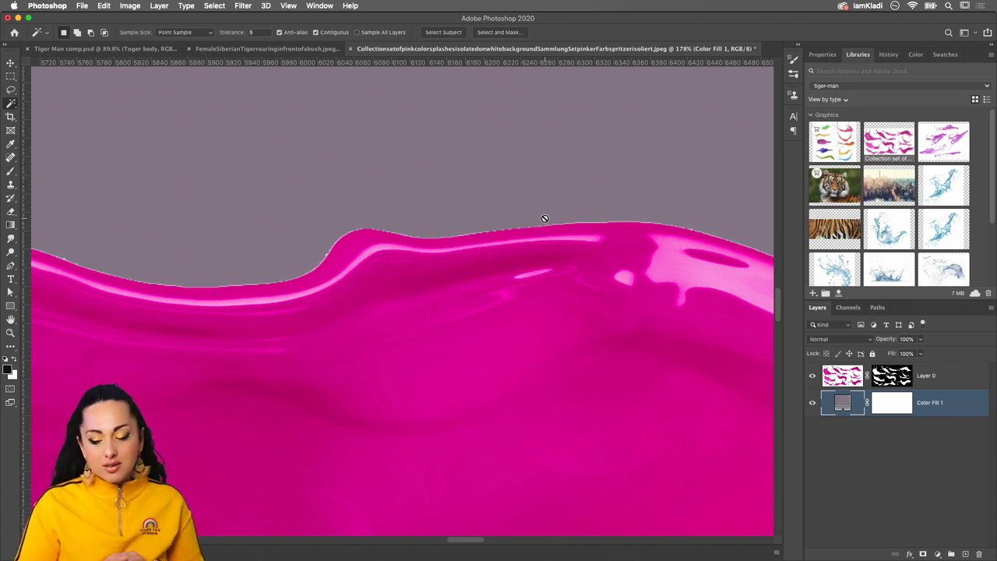
scroll(545, 218, "down", 2)
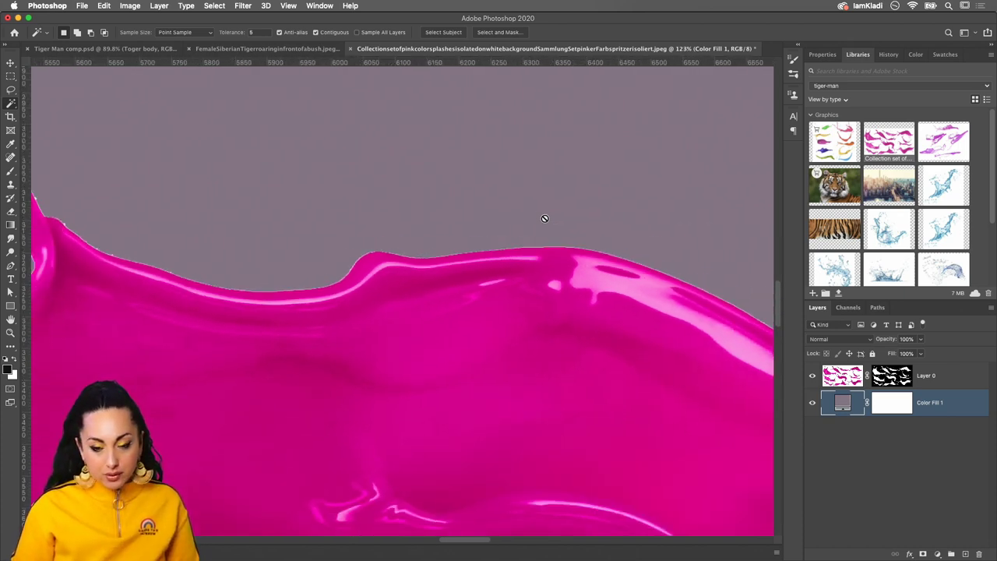
scroll(545, 218, "down", 2)
scroll(545, 219, "down", 2)
scroll(544, 218, "down", 1)
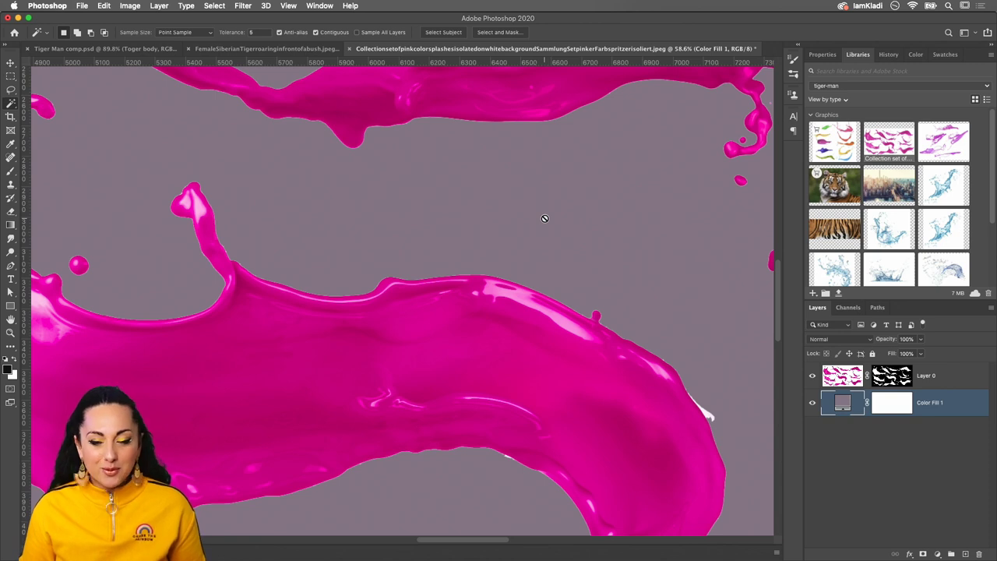
left_click(951, 382)
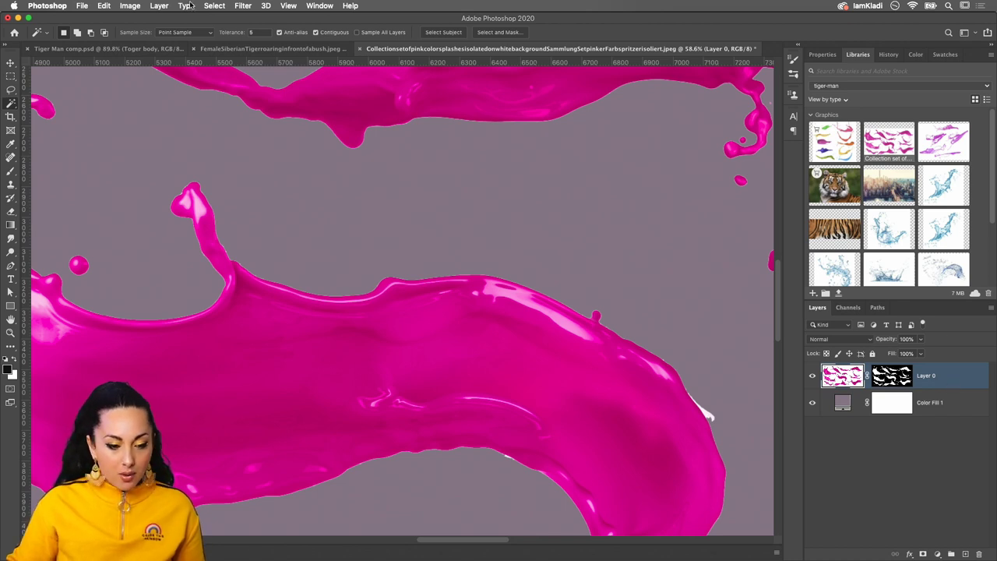
left_click(159, 5)
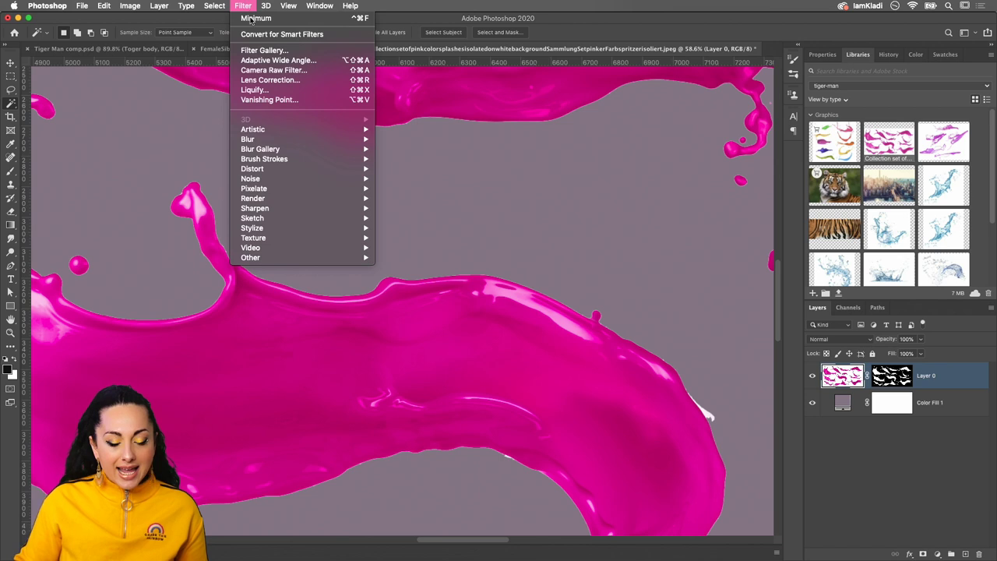
mouse_move(250, 257)
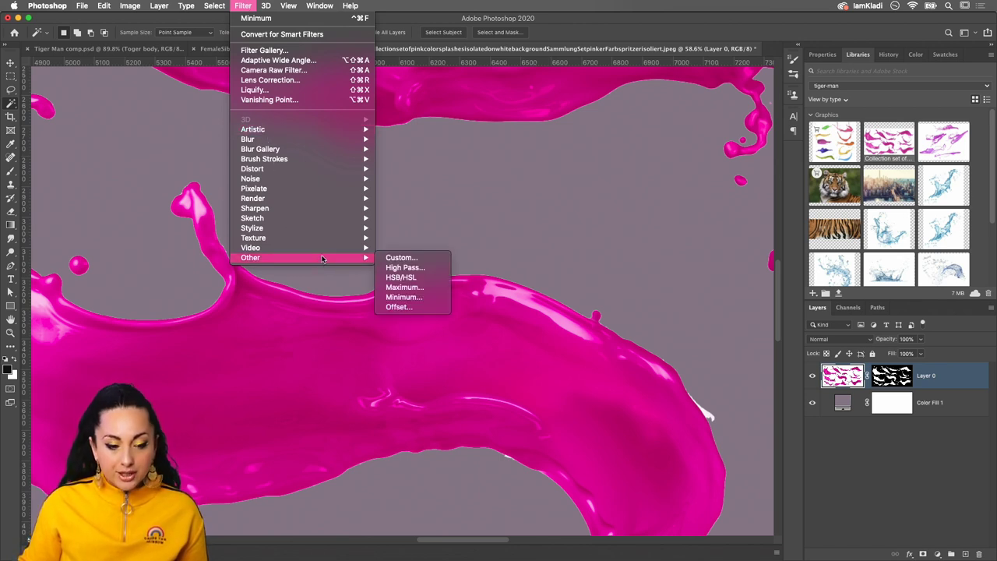
Apply a Minimum filter to Layer 0 with Roundness edge preservation and a 1.5-pixel radius
left_click(434, 295)
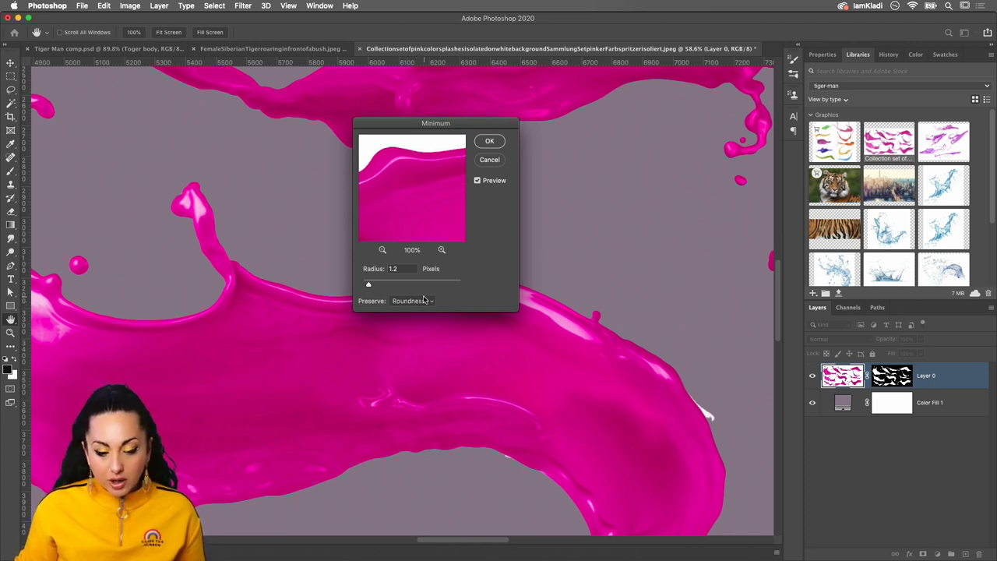
left_click(424, 301)
left_click(425, 288)
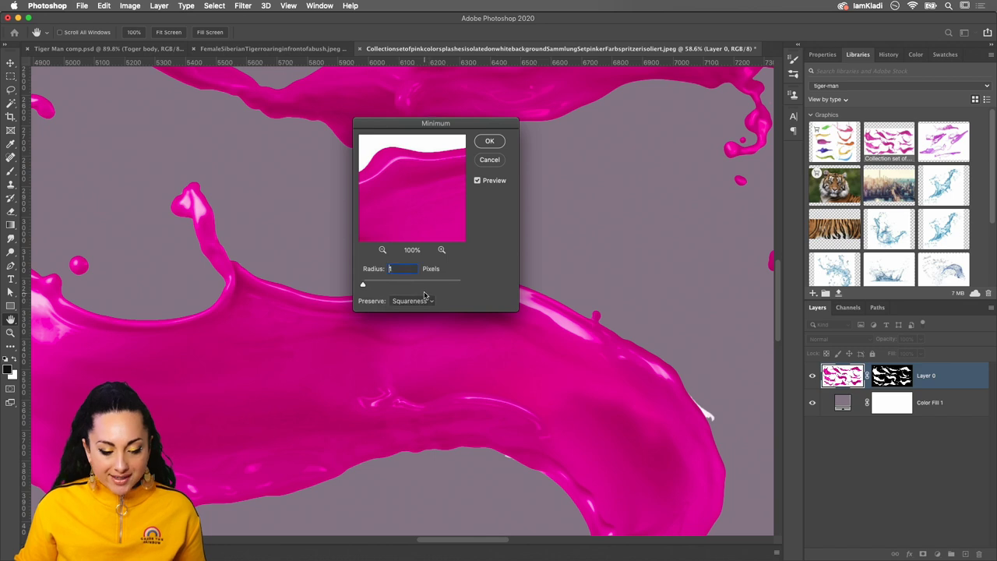
left_click(426, 303)
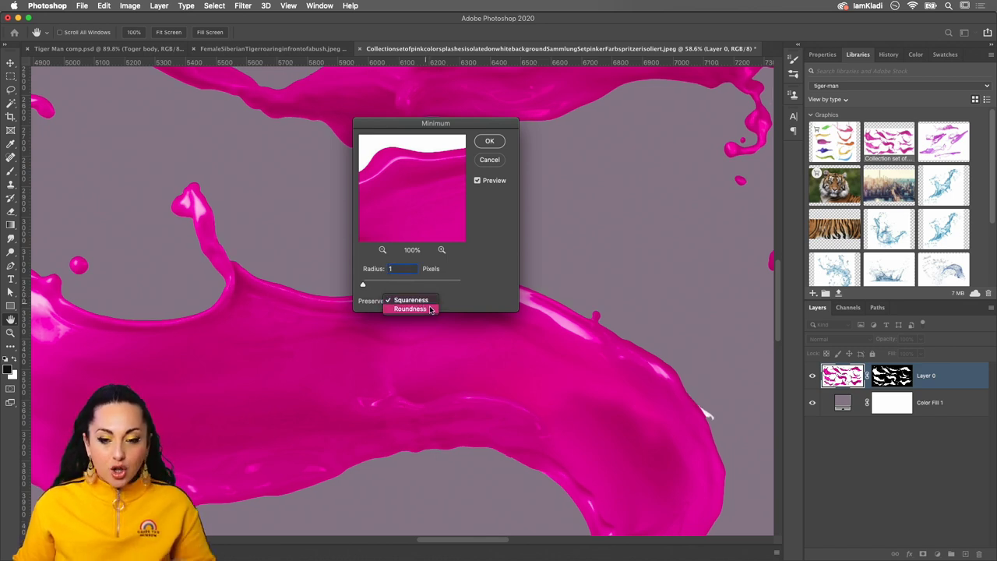
left_click(424, 309)
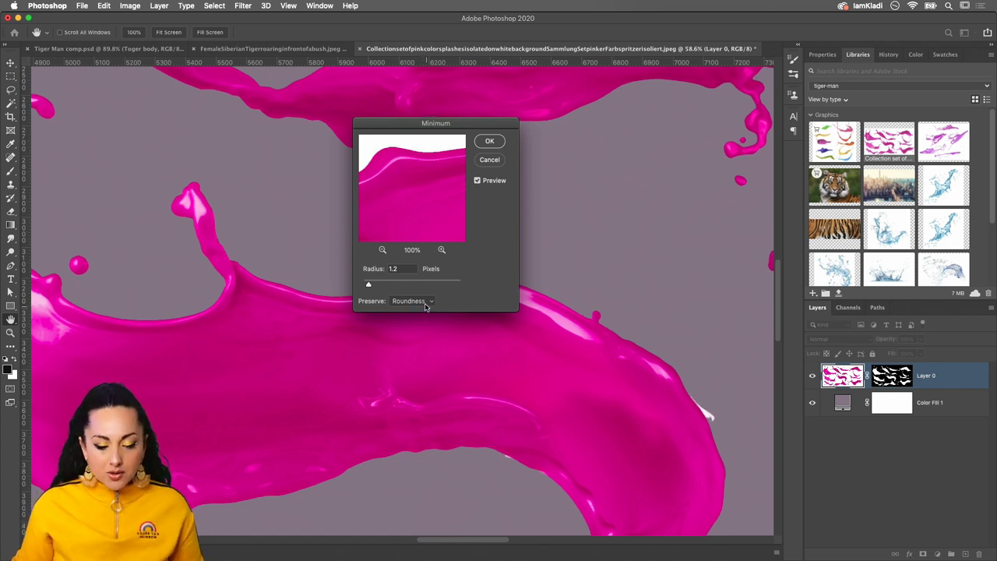
left_click(477, 181)
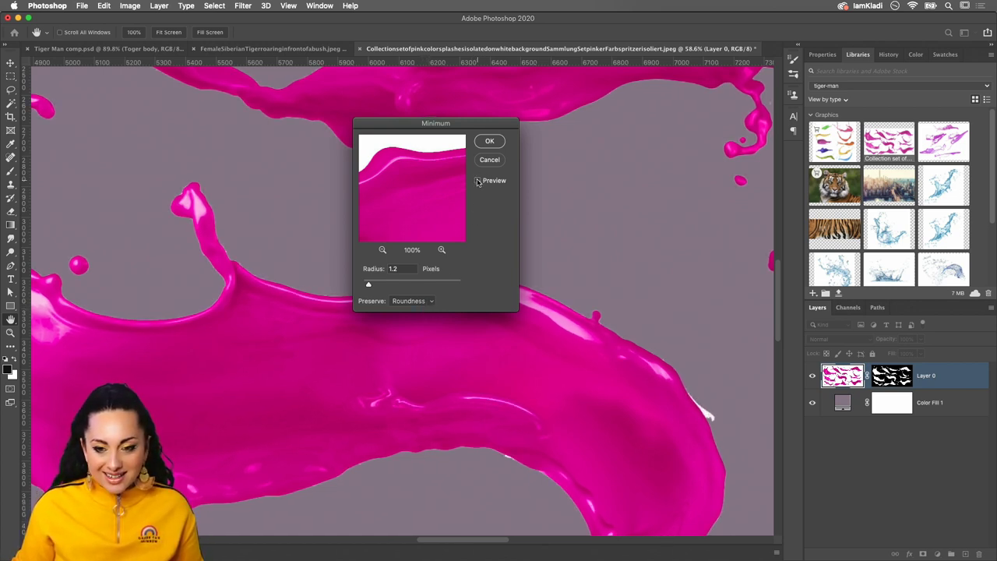
left_click(477, 181)
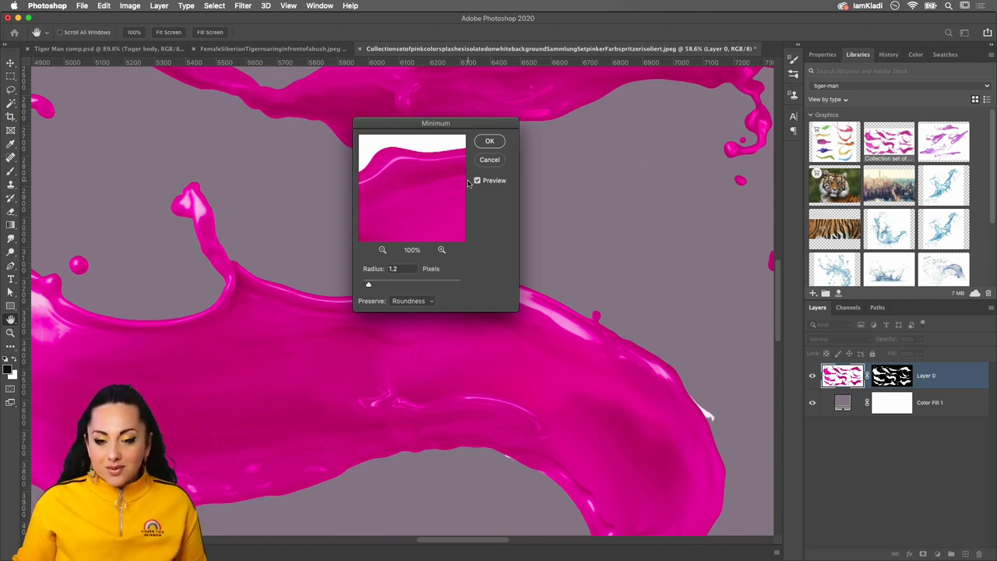
left_click_drag(444, 172, 431, 163)
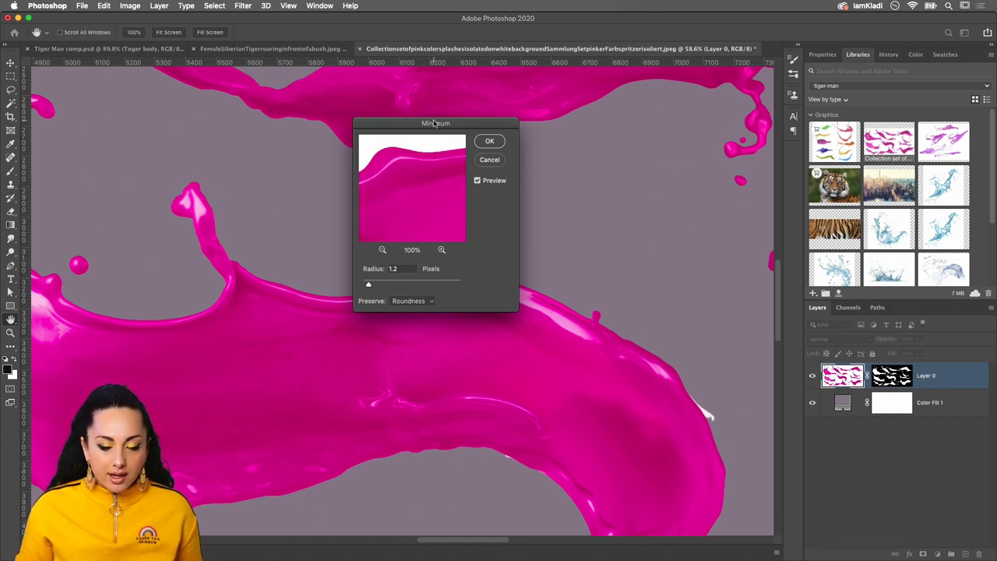
double_click(396, 268)
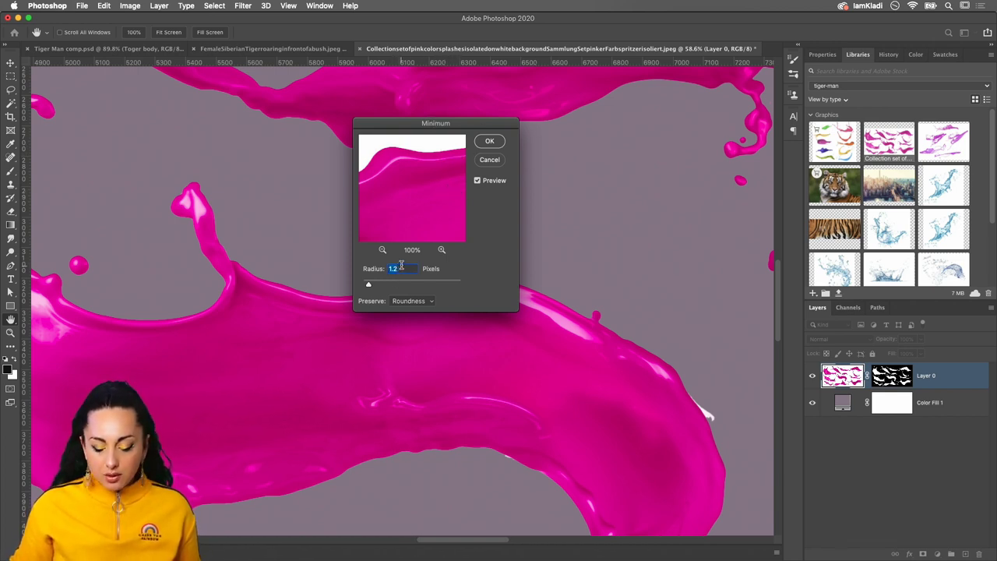
key("Up")
key("Up")
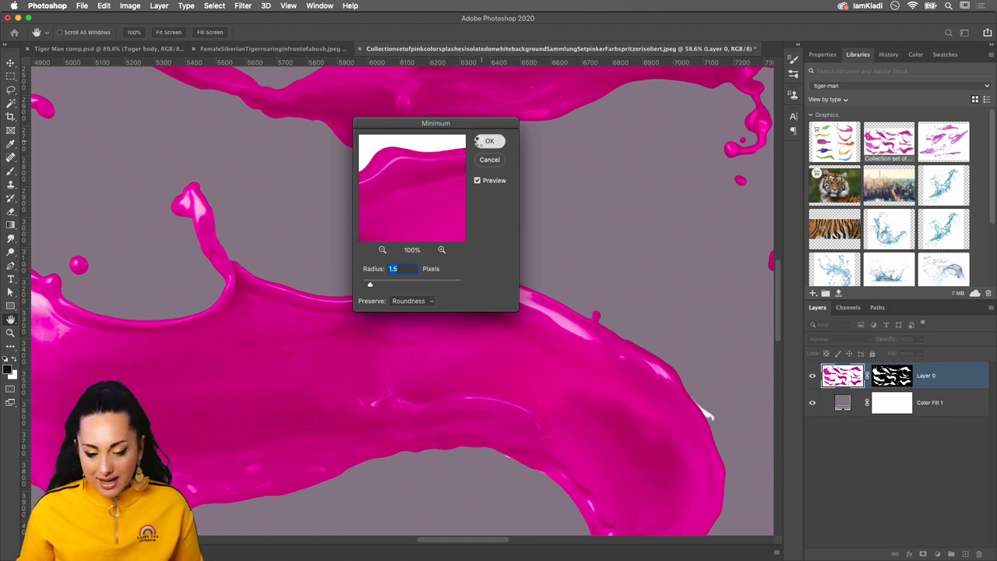
left_click(479, 142)
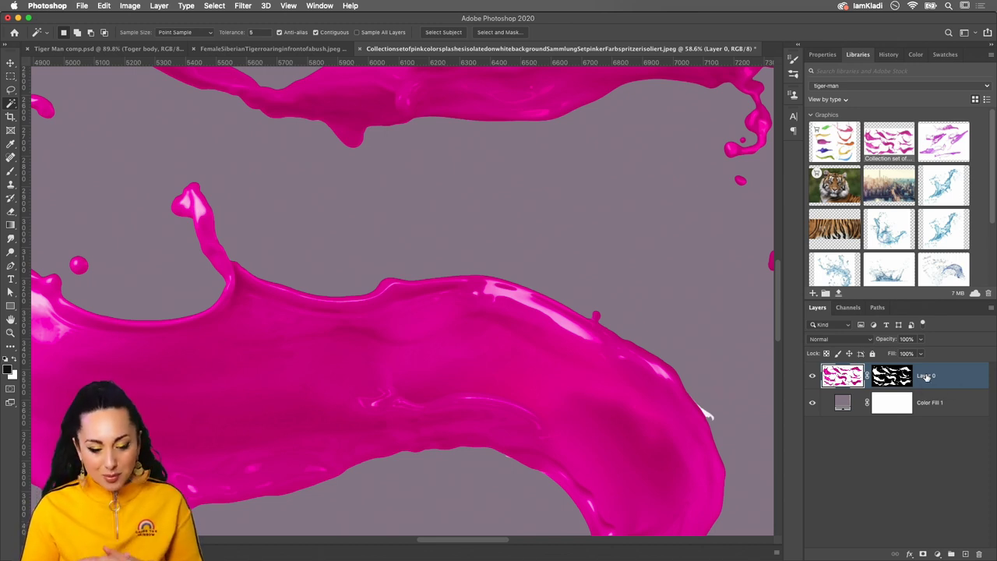
Duplicate the splash layer and apply the copy's layer mask permanently
key("ctrl+j")
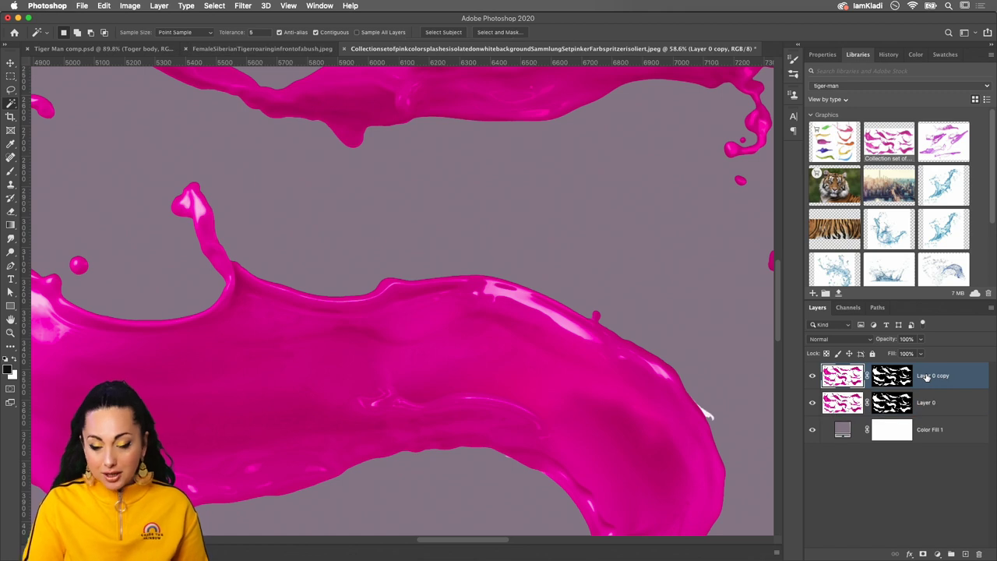
right_click(926, 376)
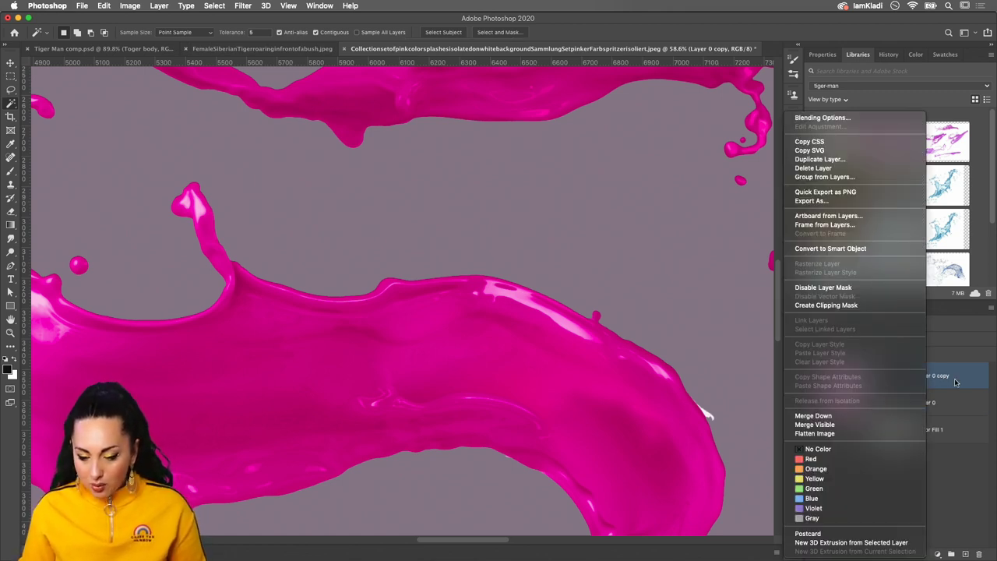
key("Escape")
right_click(899, 380)
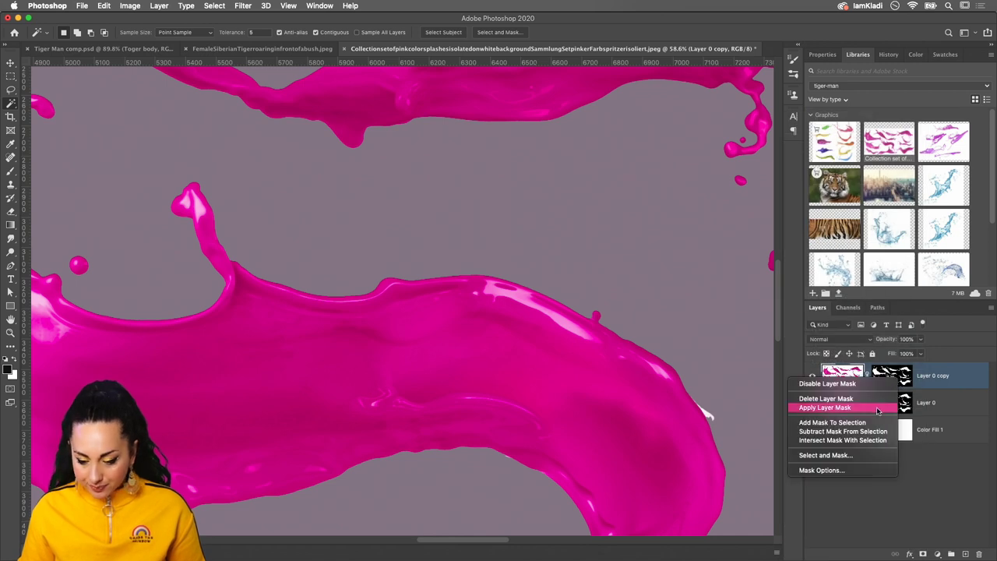
key("Escape")
right_click(900, 378)
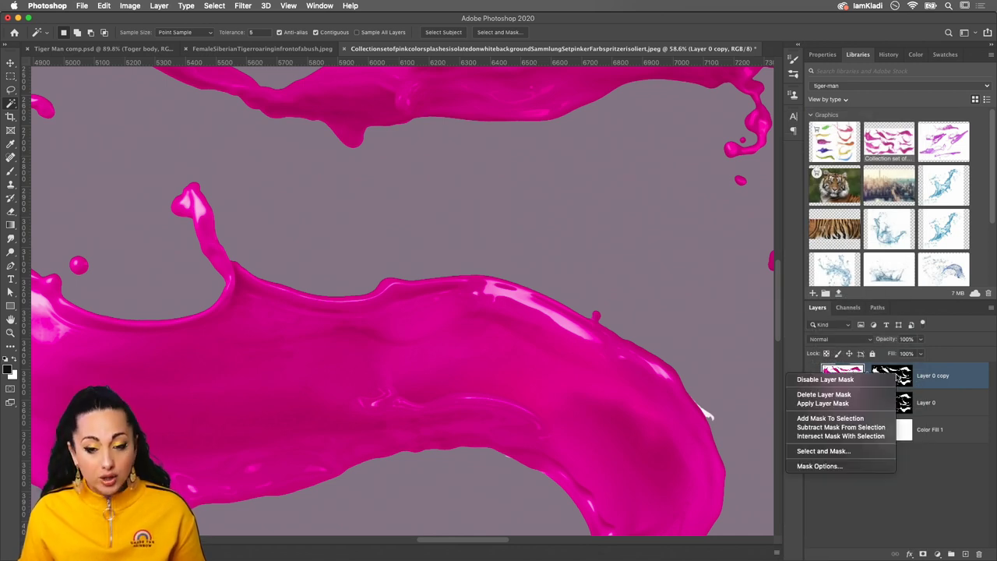
left_click(869, 404)
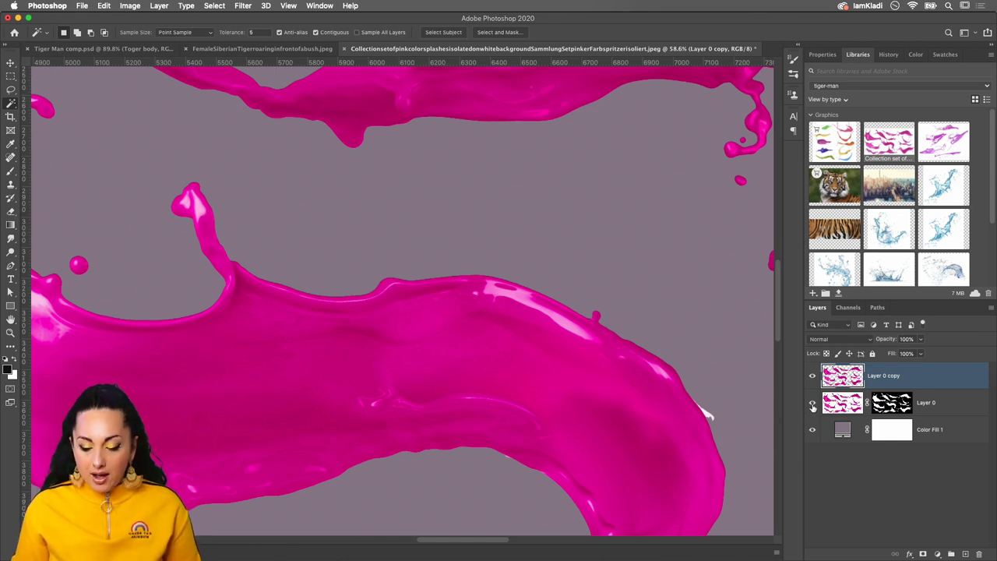
Hide Color Fill 1 and Layer 0 so Layer 0 copy shows on transparency
left_click(810, 430)
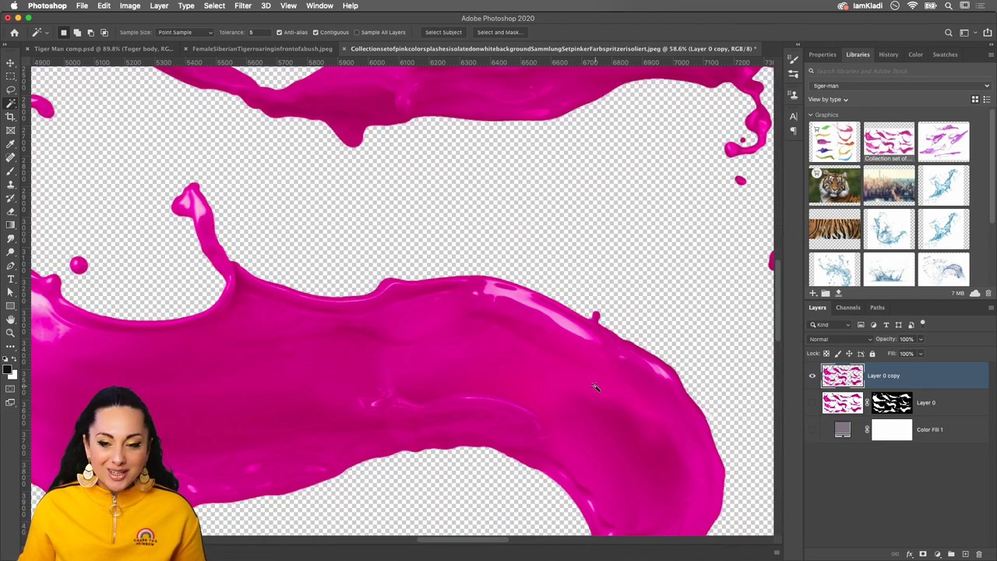
scroll(579, 363, "down", 2)
scroll(577, 364, "down", 3)
scroll(577, 364, "down", 3)
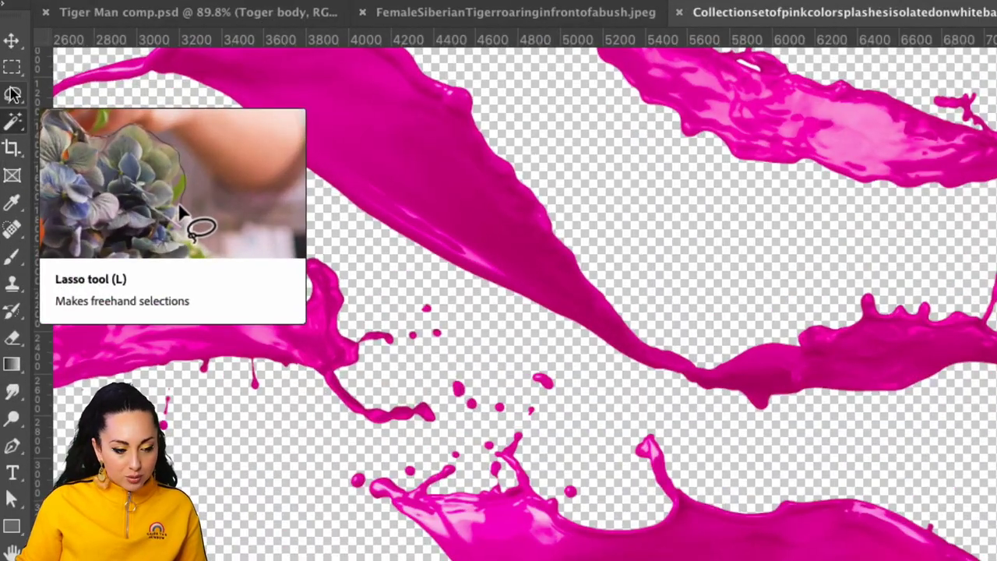
Lasso a freehand outline around one pink splash
left_click(9, 89)
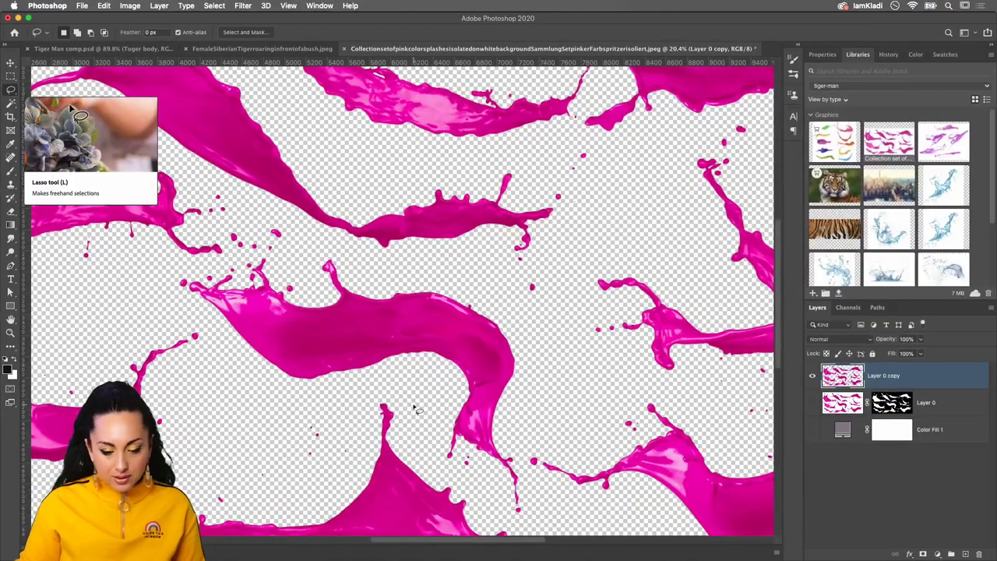
scroll(414, 404, "down", 2)
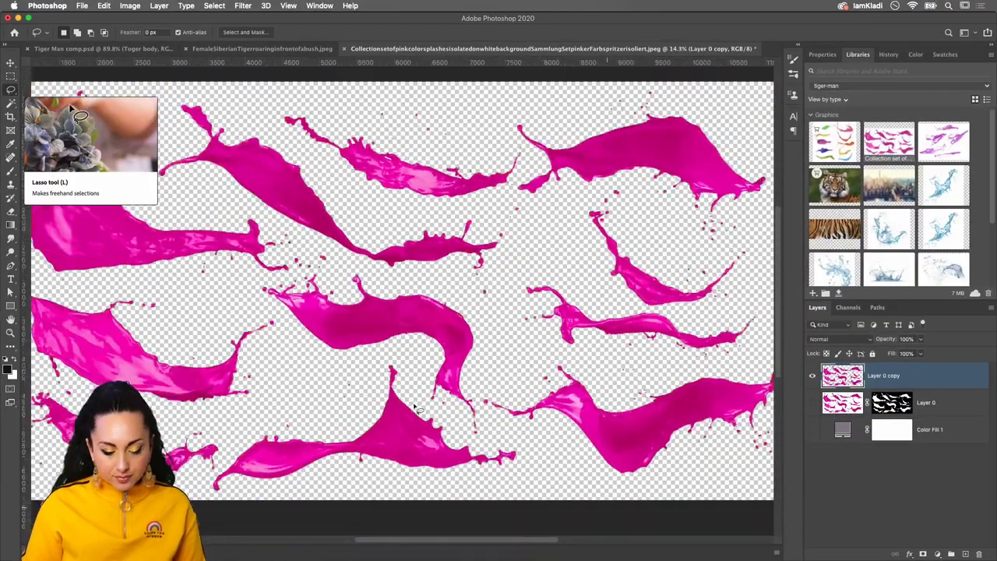
scroll(414, 405, "down", 2)
scroll(414, 405, "down", 2)
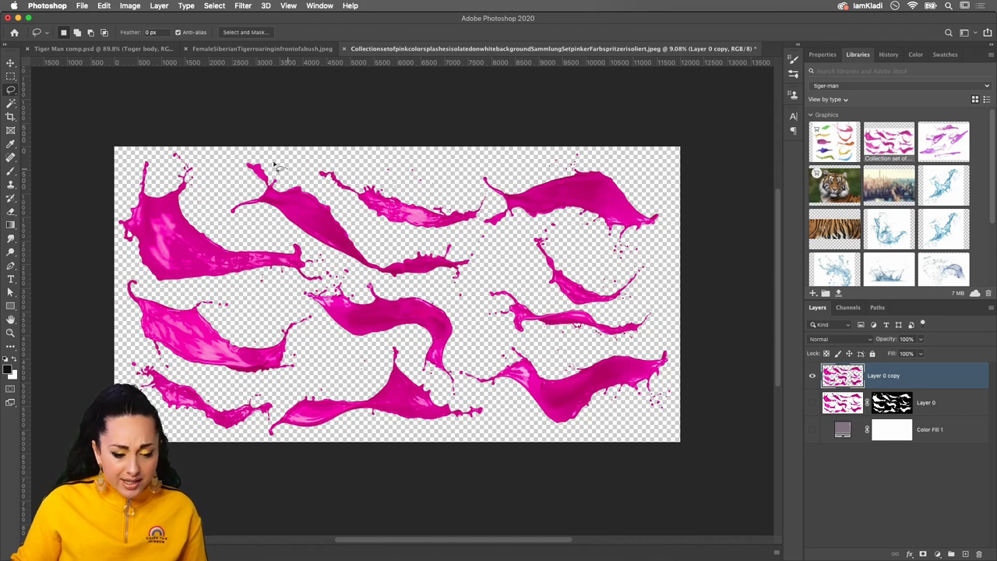
mouse_move(239, 165)
left_mouse_down()
mouse_move(228, 213)
mouse_move(288, 234)
left_mouse_up()
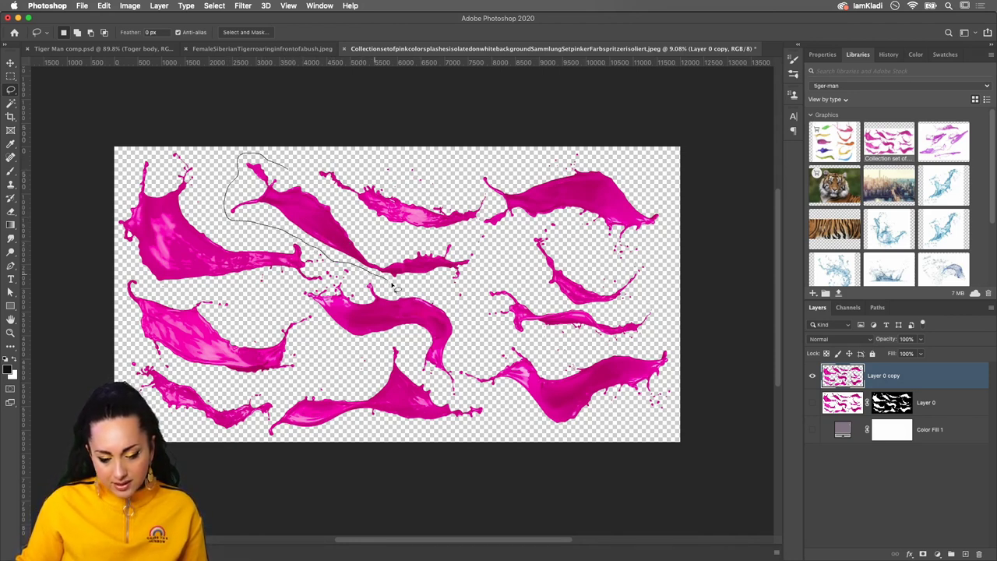
mouse_move(396, 287)
left_mouse_down()
mouse_move(430, 282)
mouse_move(459, 298)
mouse_move(483, 255)
mouse_move(374, 227)
left_mouse_up()
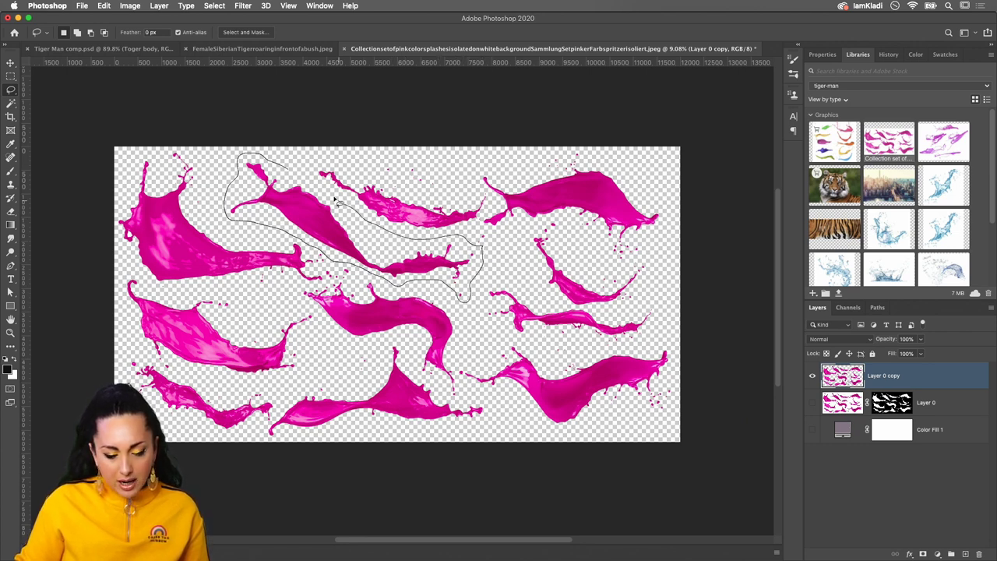
left_click_drag(336, 199, 291, 170)
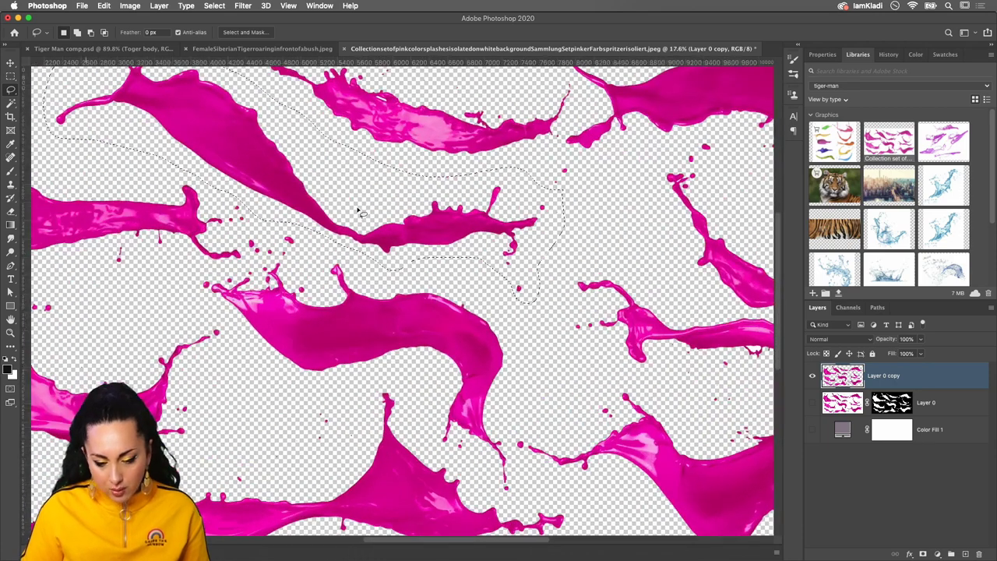
scroll(286, 176, "up", 5)
scroll(575, 234, "right", 3)
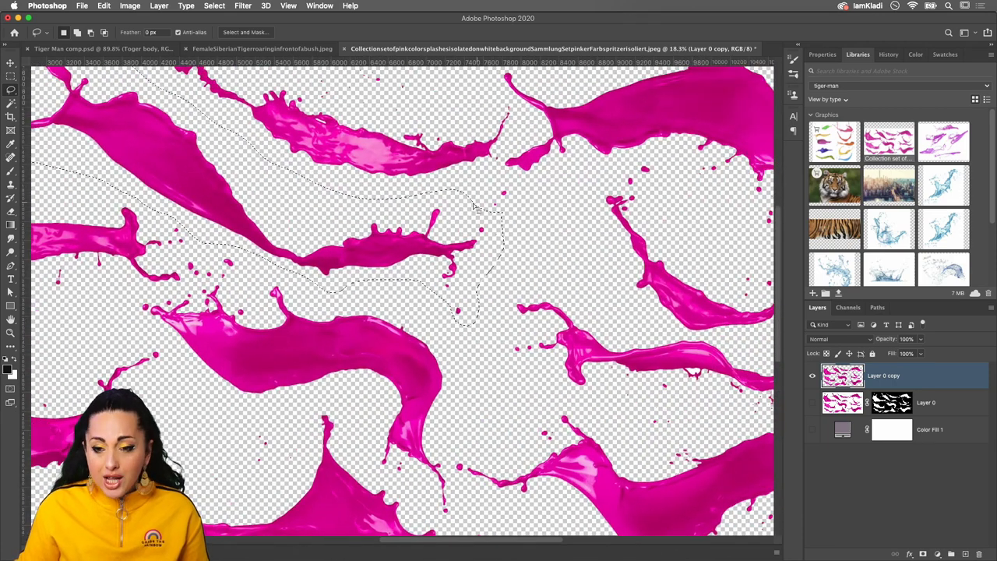
Add a stray droplet, set Layer 0 copy to Linear Light, and copy the selection to Layer 1
key("shift")
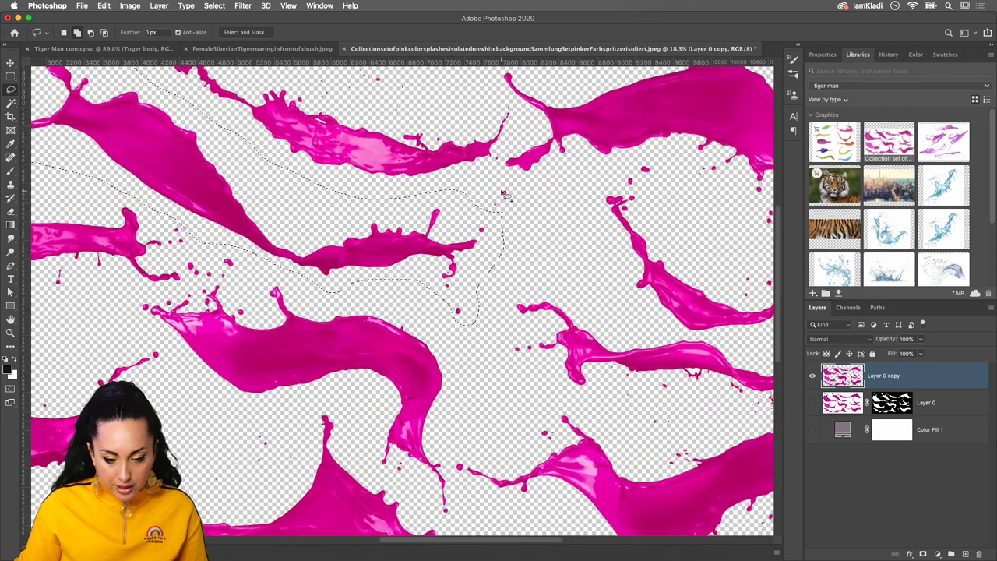
left_click_drag(516, 197, 493, 212)
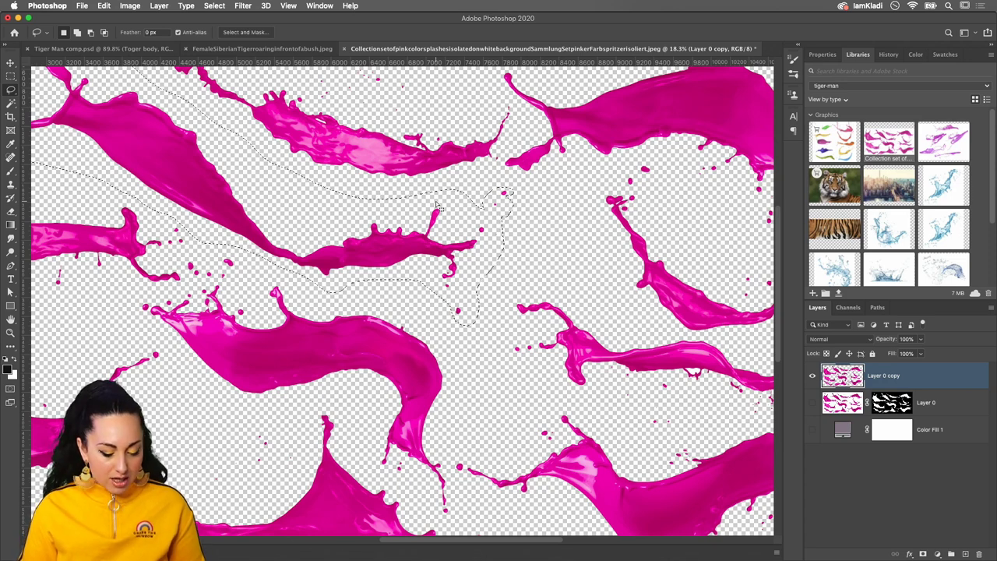
key("shift")
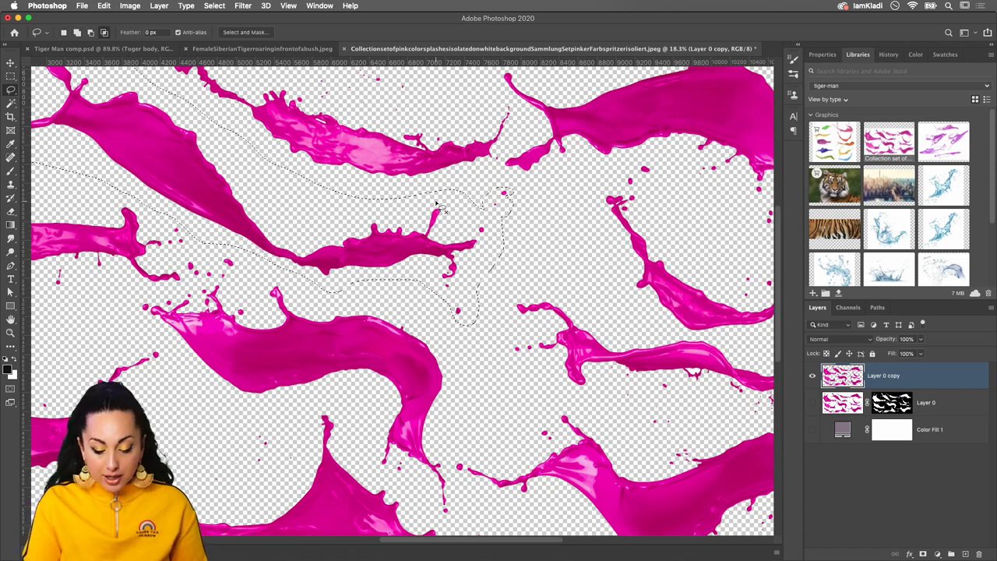
key("shift+alt+j")
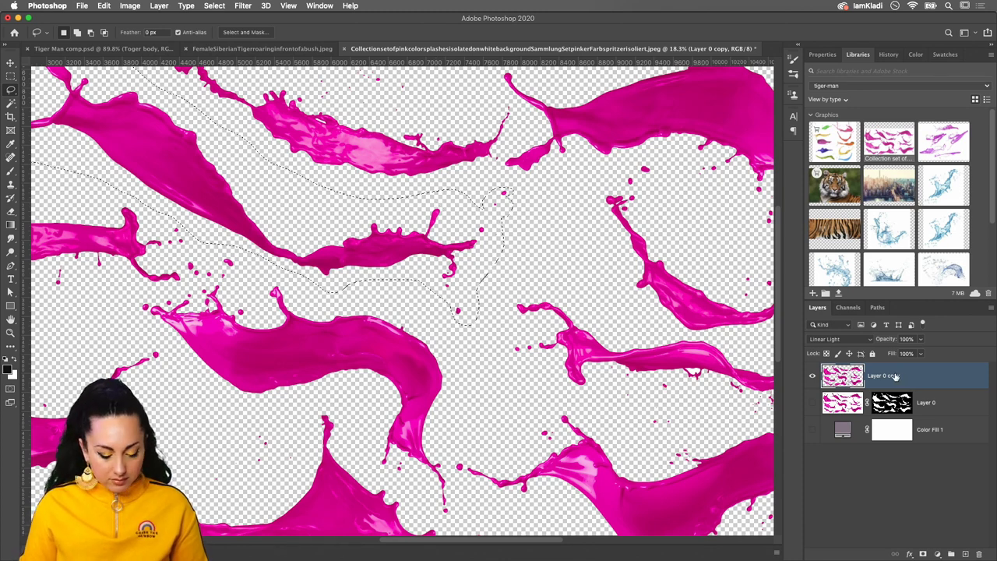
key("ctrl+j")
key("ctrl+z")
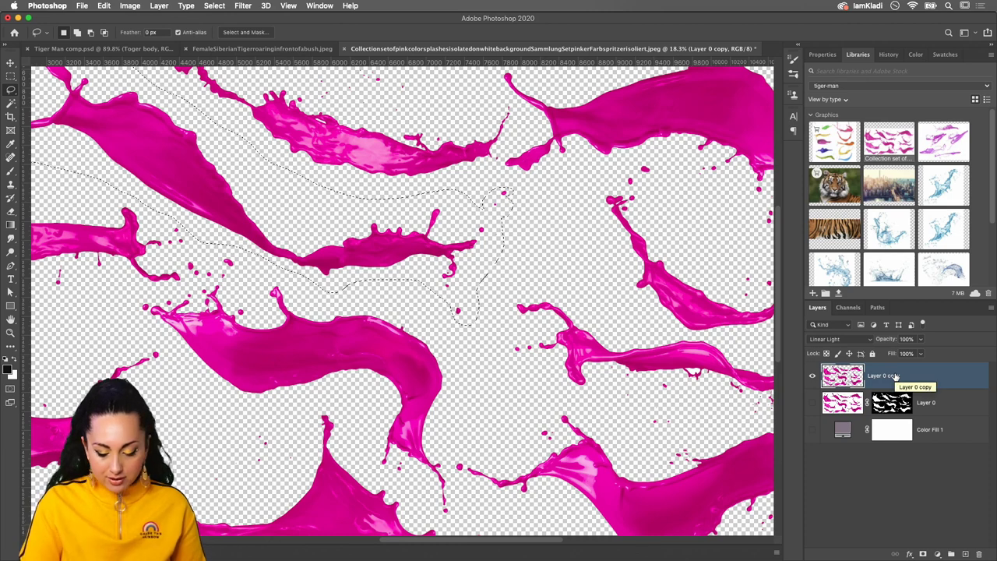
key("ctrl+j")
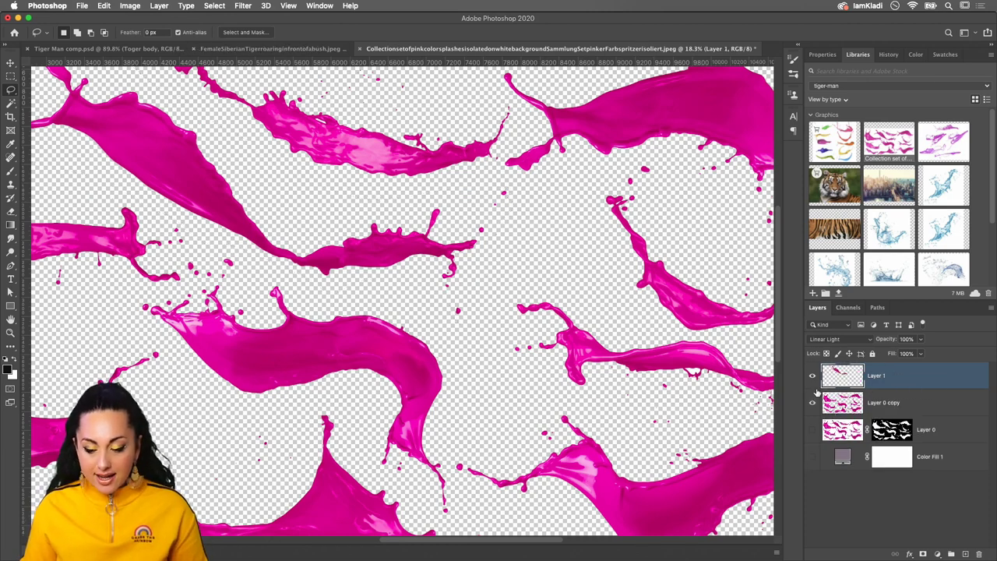
left_click(811, 376)
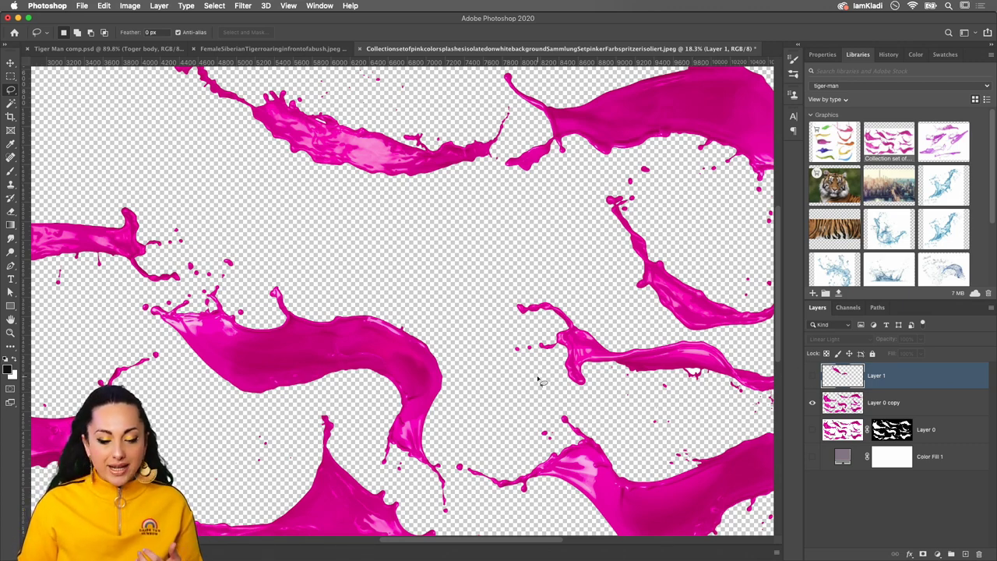
scroll(537, 384, "down", 3)
scroll(529, 386, "down", 2)
scroll(523, 388, "down", 2)
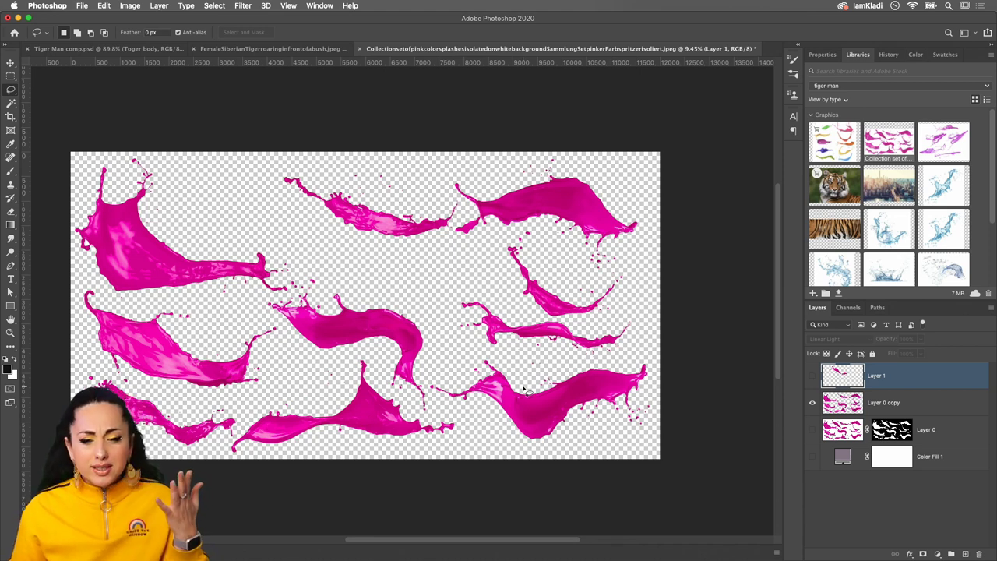
left_click(813, 376)
left_click(814, 377)
left_click(812, 377)
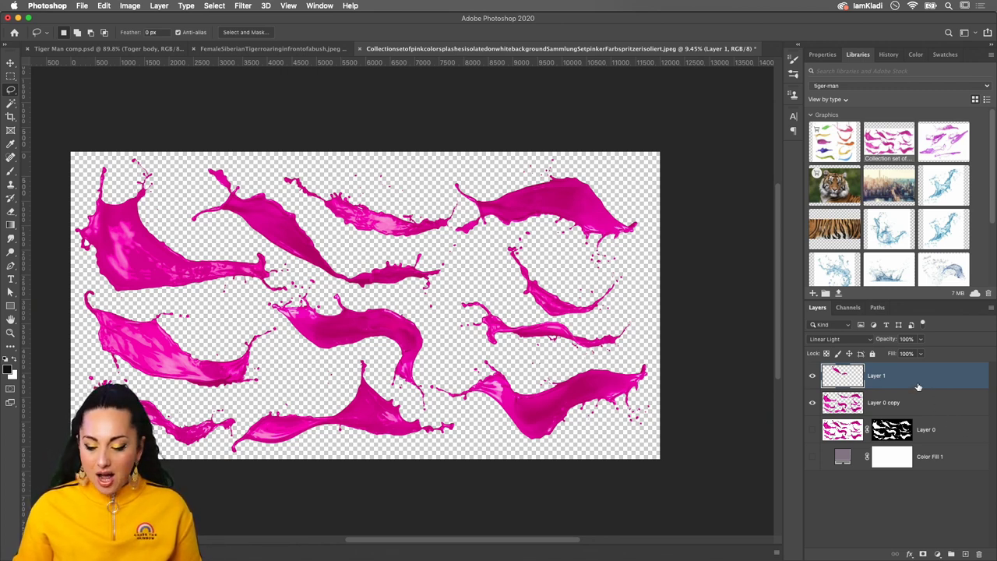
left_click_drag(855, 378, 170, 35)
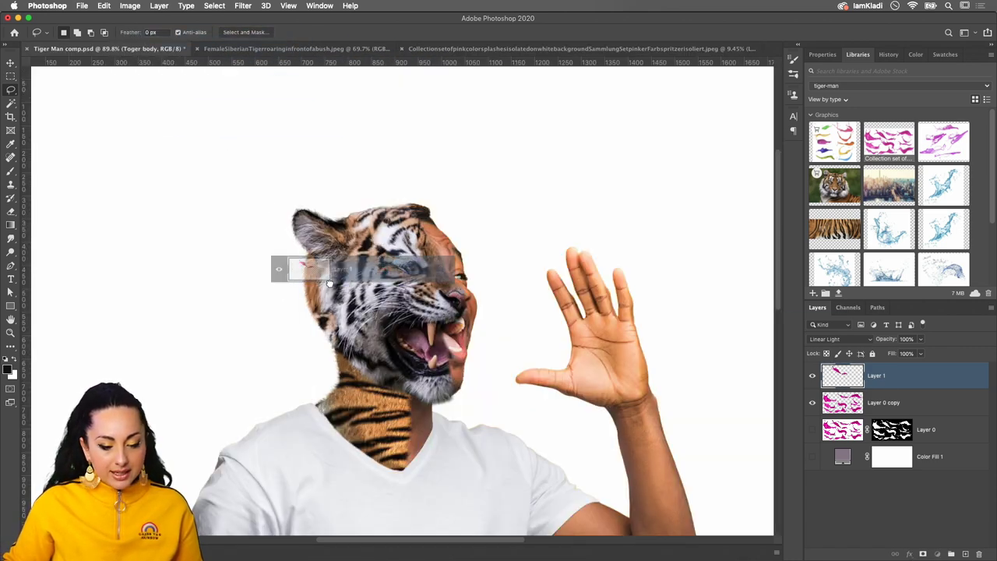
Drop the splash into Tiger Man comp.psd, scale it down, and move Layer 5 above the Tiger group
left_click_drag(171, 35, 288, 272)
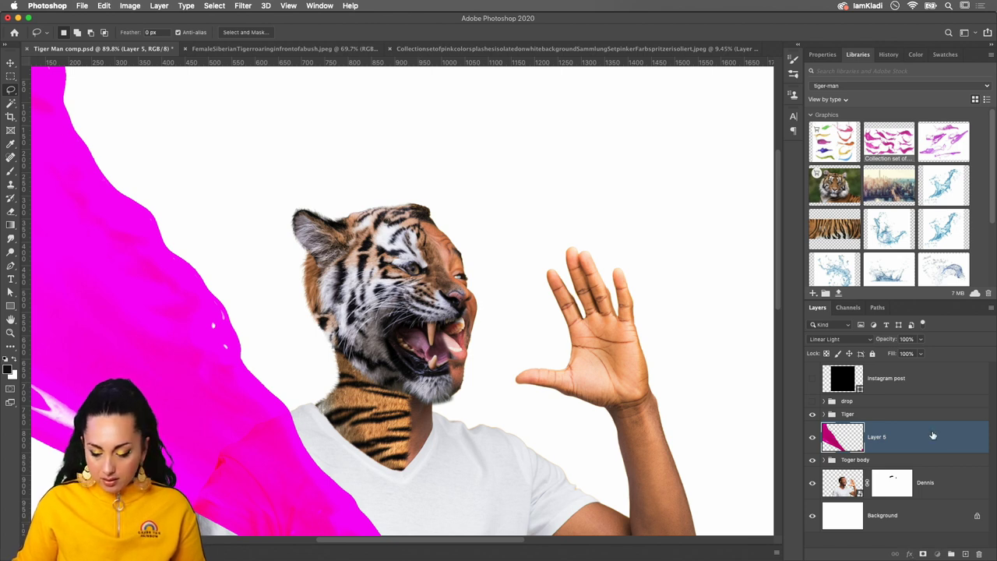
key("ctrl+t")
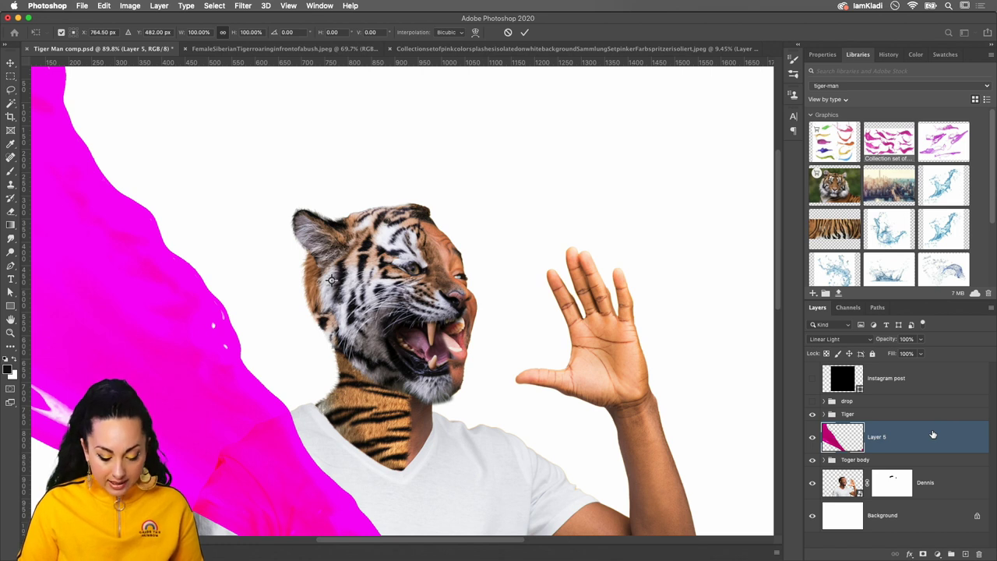
key("ctrl+0")
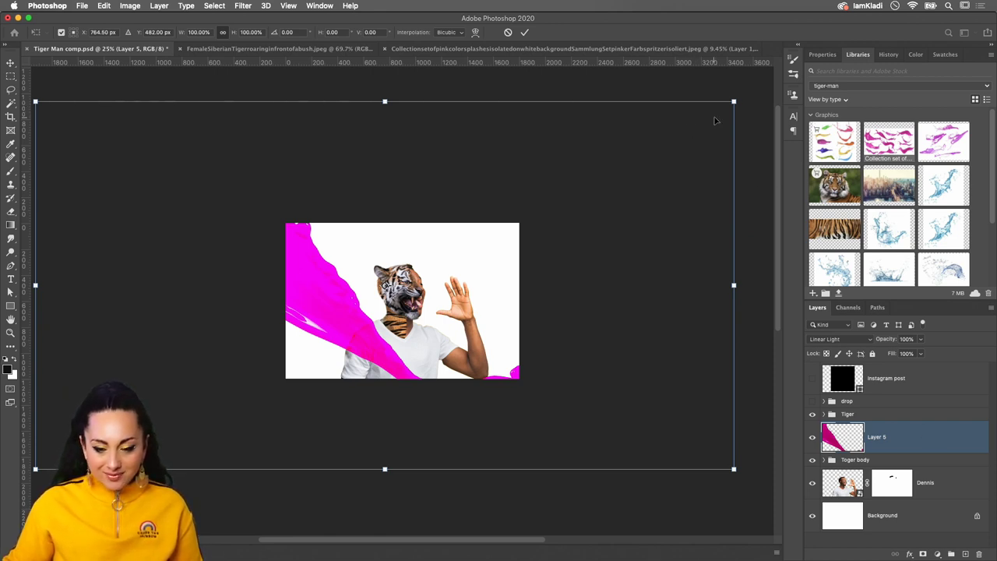
mouse_move(733, 99)
left_mouse_down()
mouse_move(247, 366)
mouse_move(558, 236)
mouse_move(465, 294)
left_mouse_up()
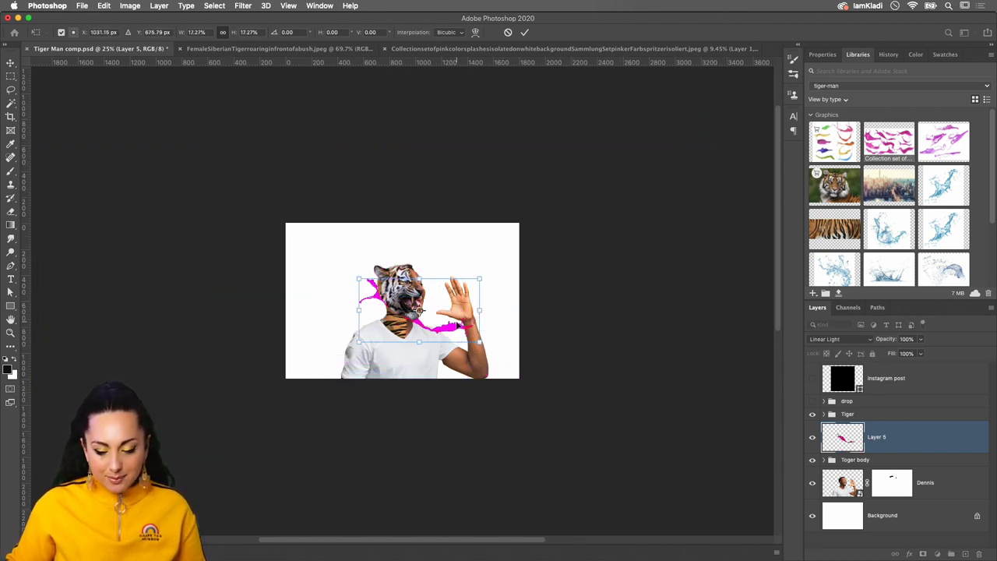
key("Return")
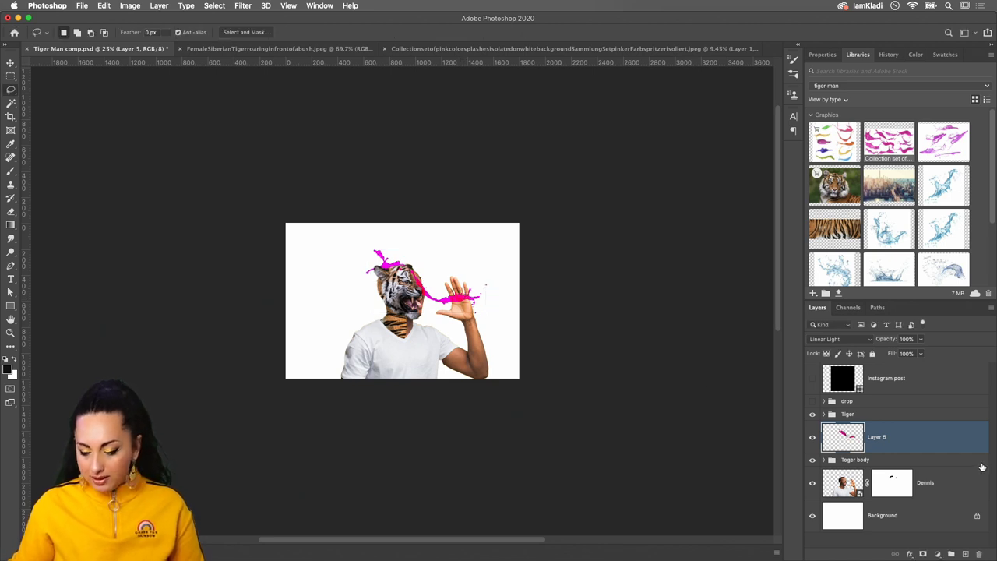
left_click_drag(909, 441, 914, 411)
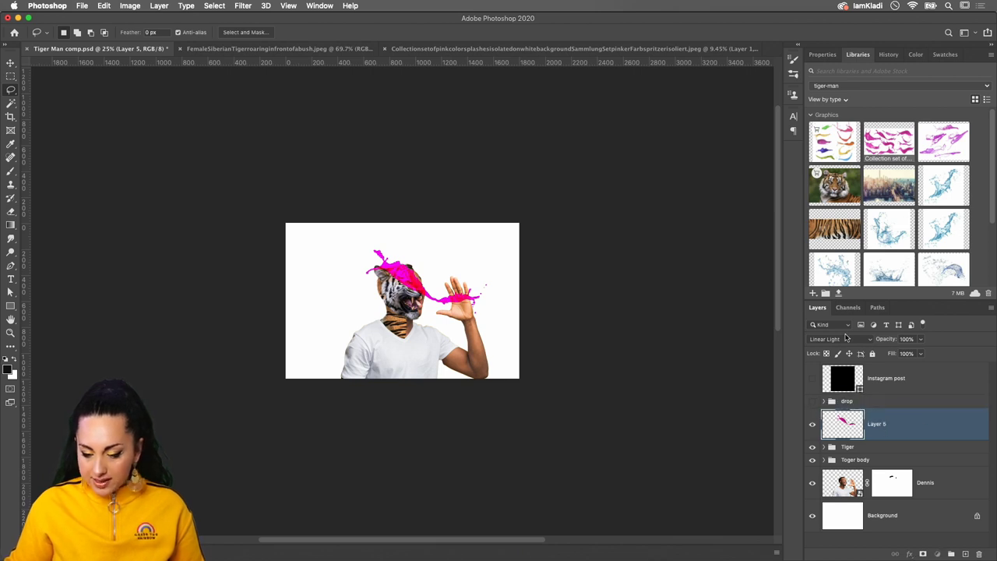
key("super+0")
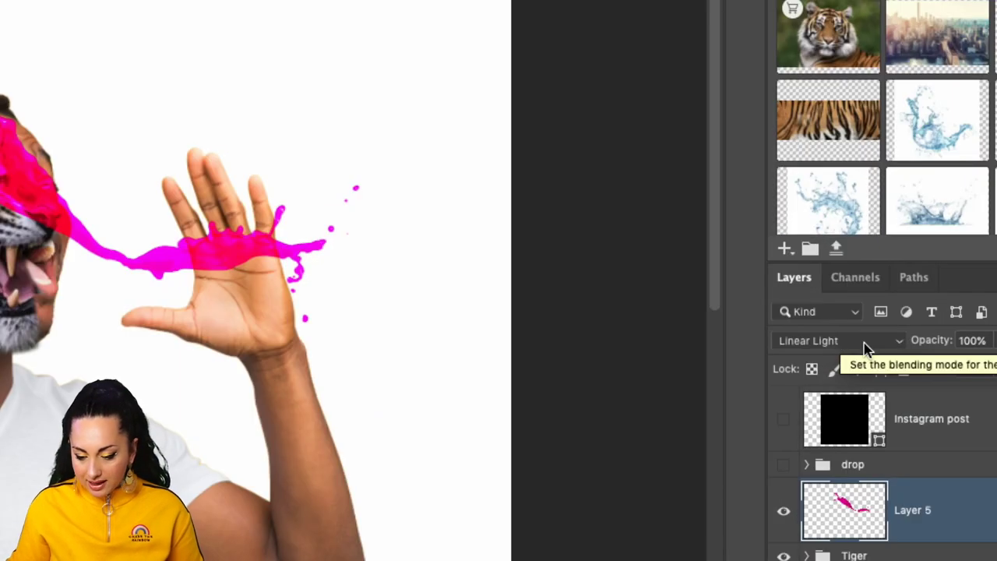
Switch Layer 5's blend mode from Linear Light to Normal
left_click(870, 341)
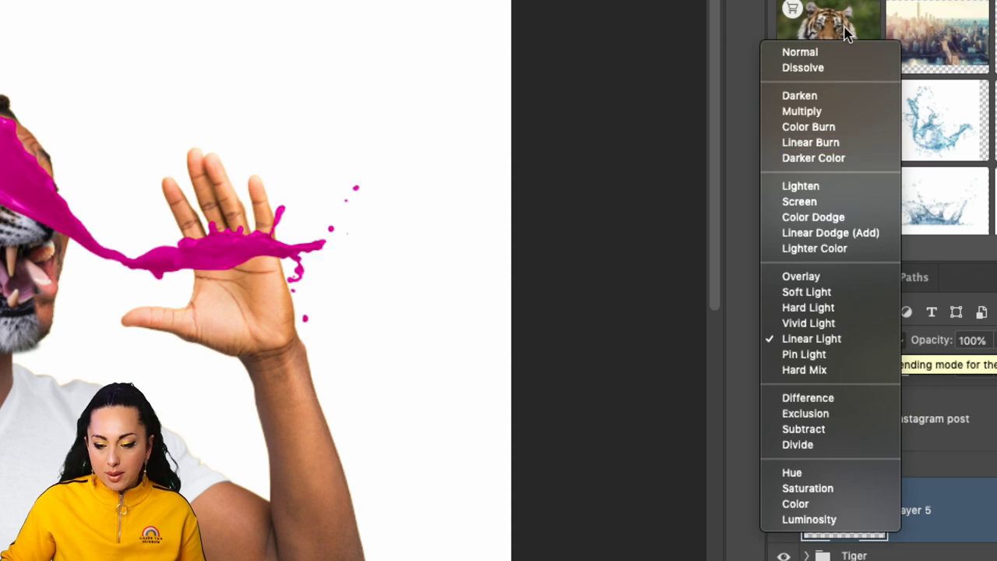
left_click(846, 51)
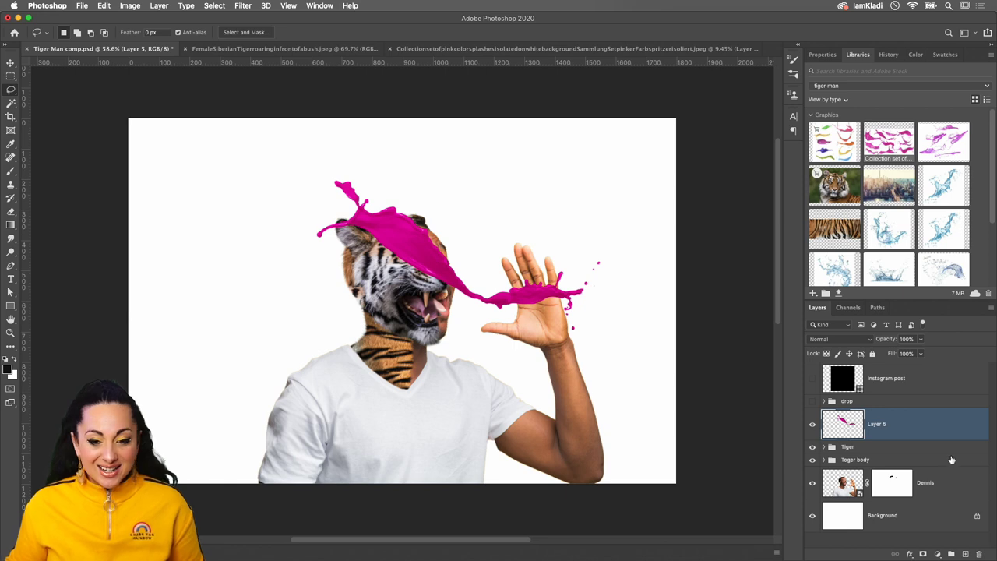
Convert the splash layer, Layer 5, into a smart object
right_click(939, 425)
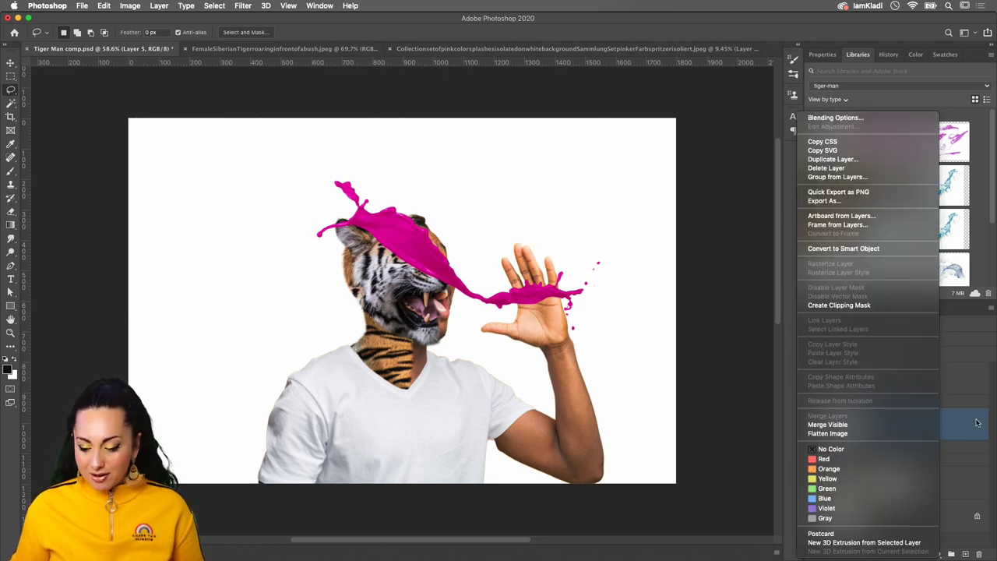
left_click(976, 423)
right_click(977, 423)
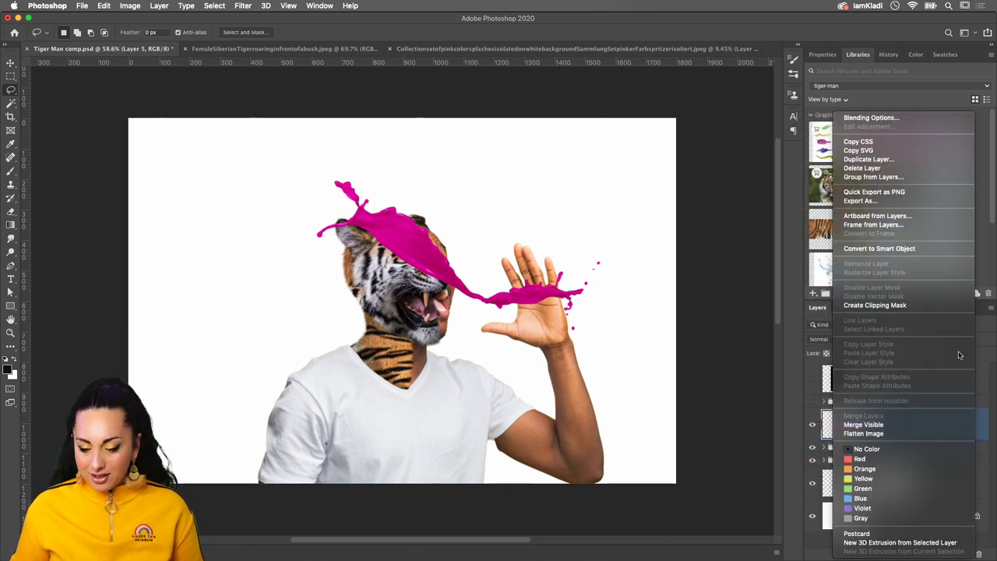
left_click(929, 248)
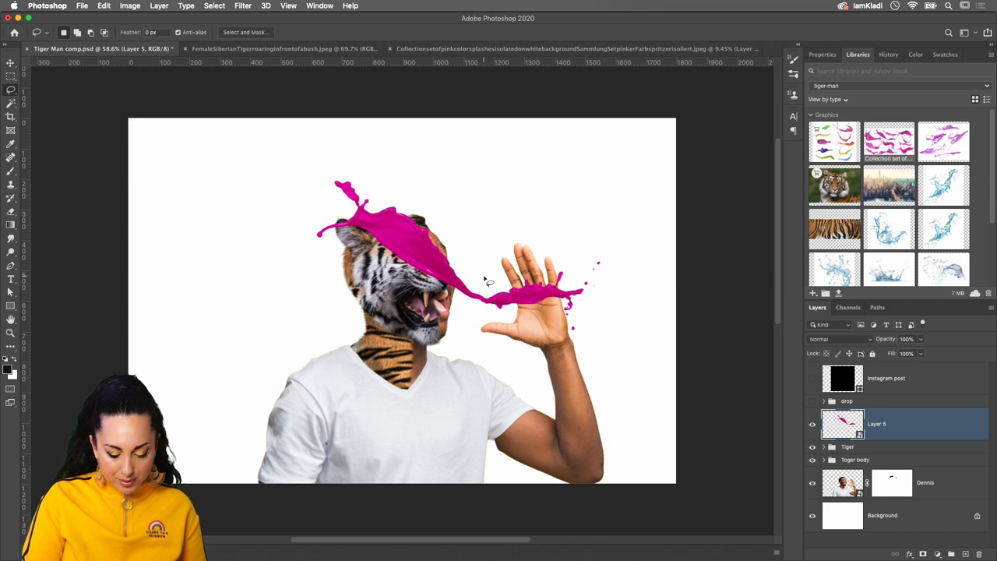
Free-transform the splash: scale it down, rotate it upside down and move it onto the face
key("ctrl+t")
left_click_drag(599, 330, 487, 270)
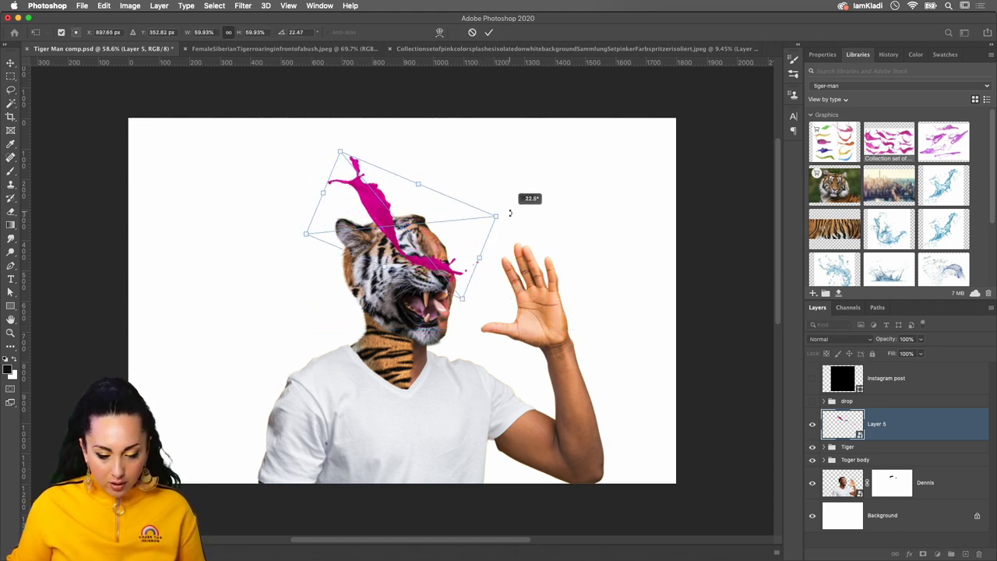
left_click_drag(494, 169, 512, 201)
left_click_drag(419, 205, 462, 230)
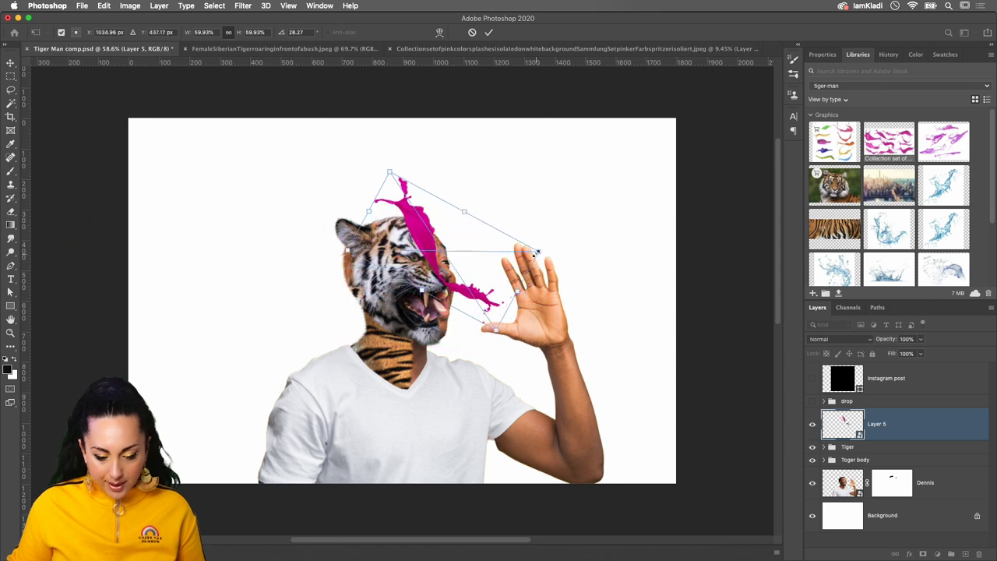
mouse_move(537, 252)
left_mouse_down()
mouse_move(468, 250)
mouse_move(483, 249)
left_mouse_up()
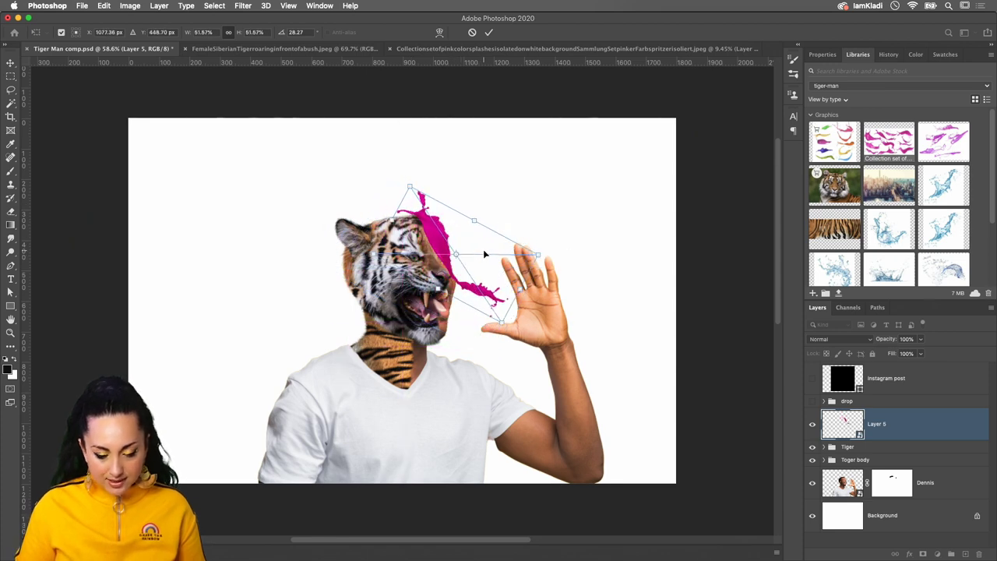
scroll(483, 249, "up", 5)
scroll(482, 250, "down", 3)
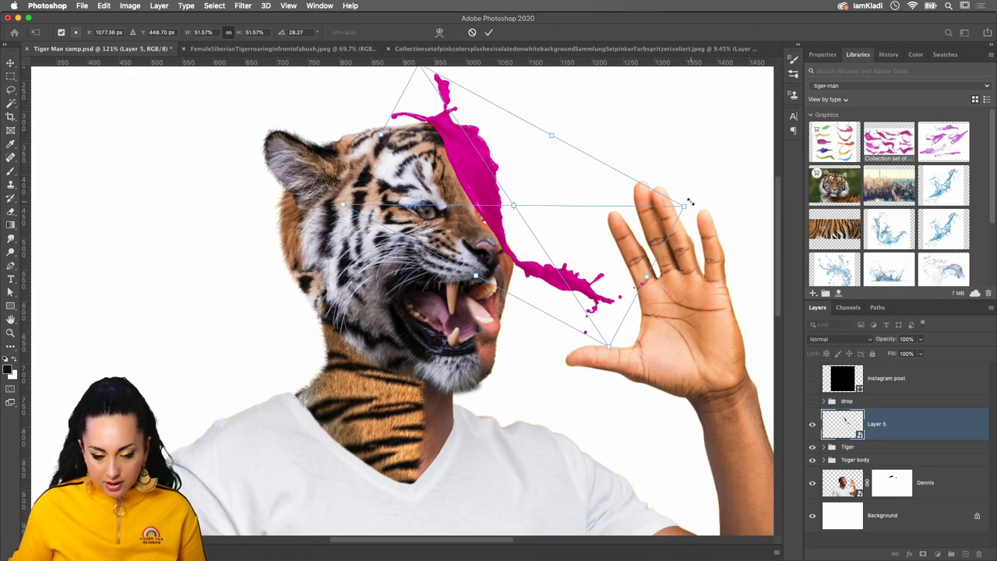
left_click_drag(697, 200, 347, 195)
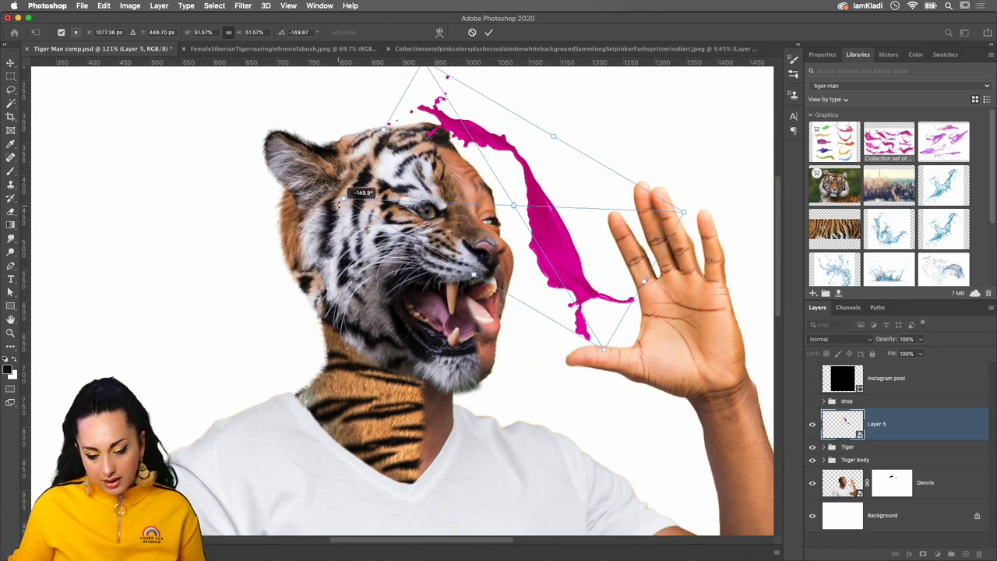
mouse_move(559, 235)
left_mouse_down()
mouse_move(474, 220)
mouse_move(484, 222)
left_mouse_up()
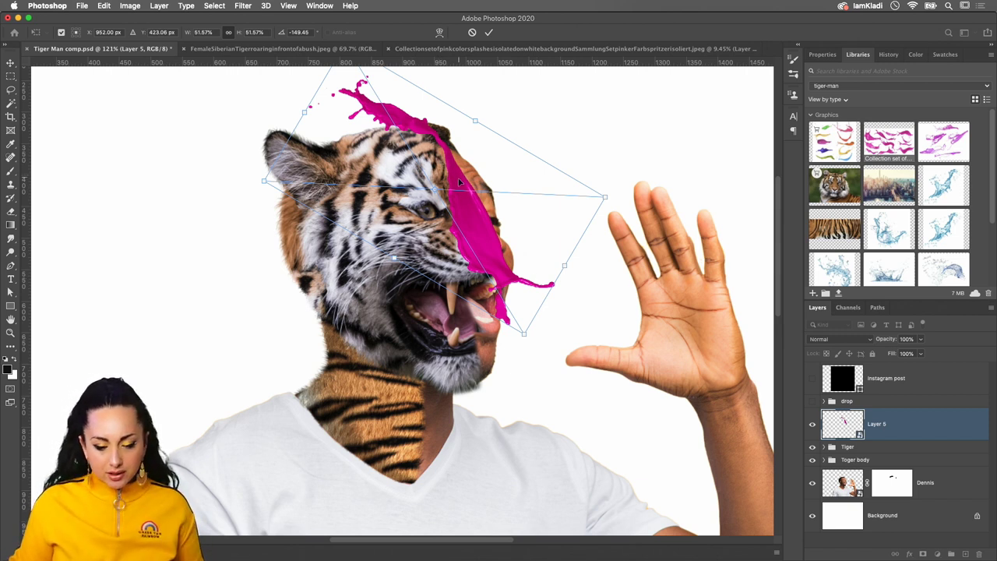
Flip the splash vertically, rotate it to about 85° at 51.57% scale, and commit
right_click(467, 204)
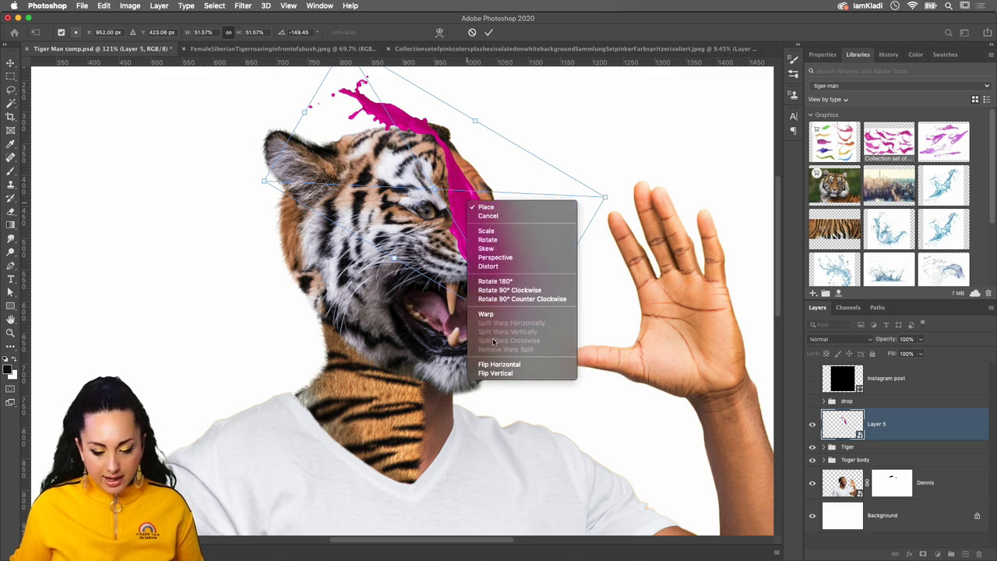
left_click(491, 374)
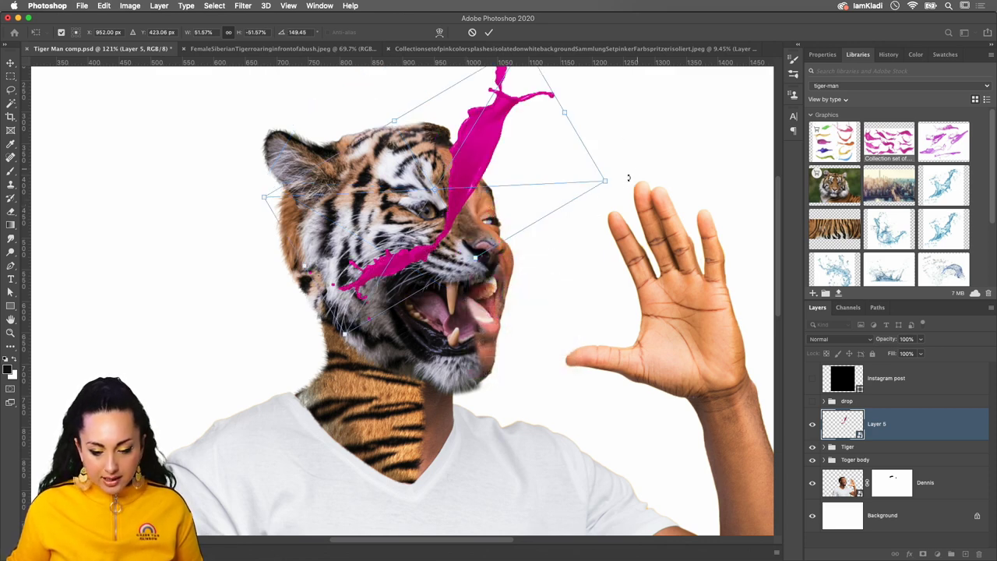
left_click_drag(629, 177, 476, 91)
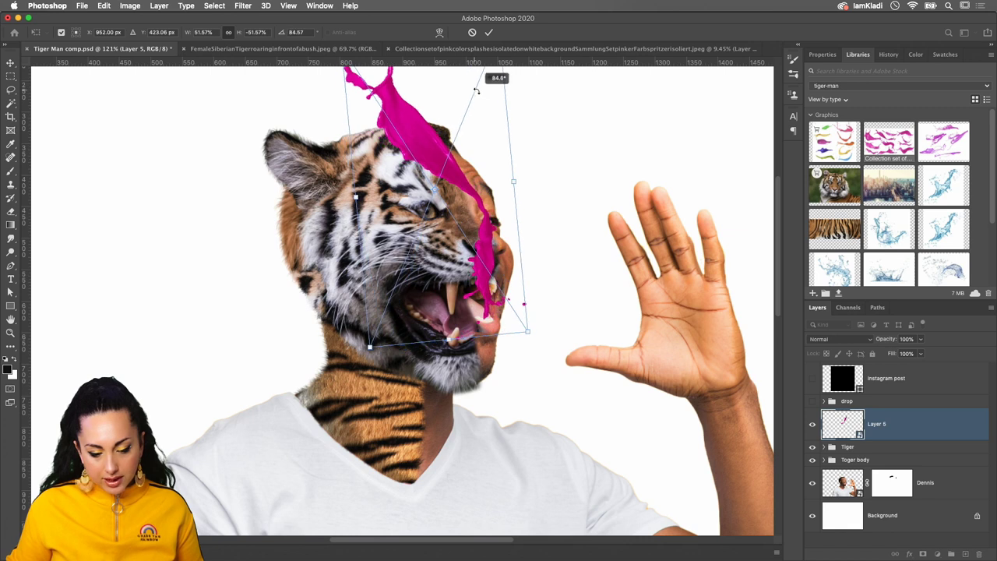
left_click_drag(439, 169, 452, 198)
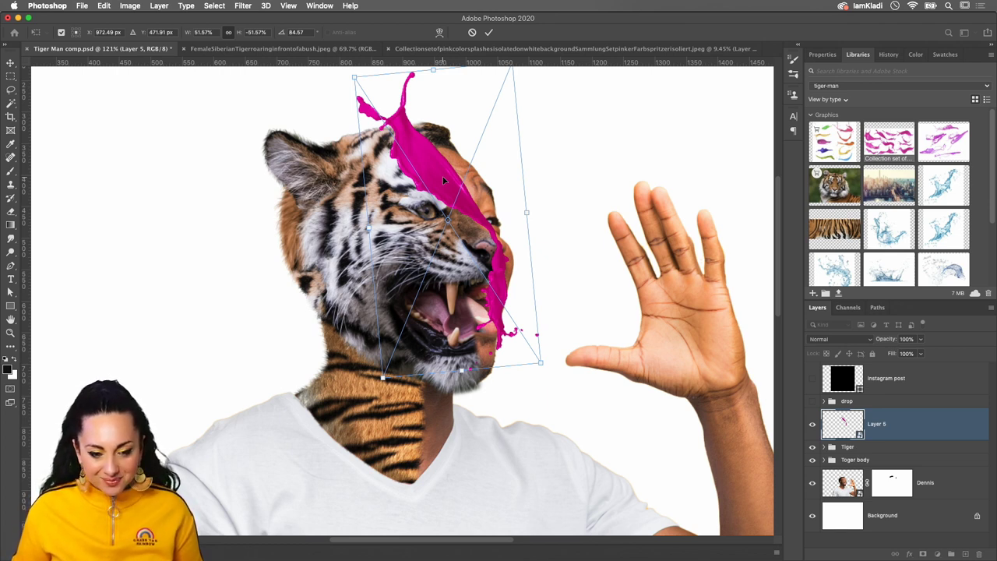
left_click_drag(454, 196, 454, 197)
left_click_drag(554, 305, 508, 293)
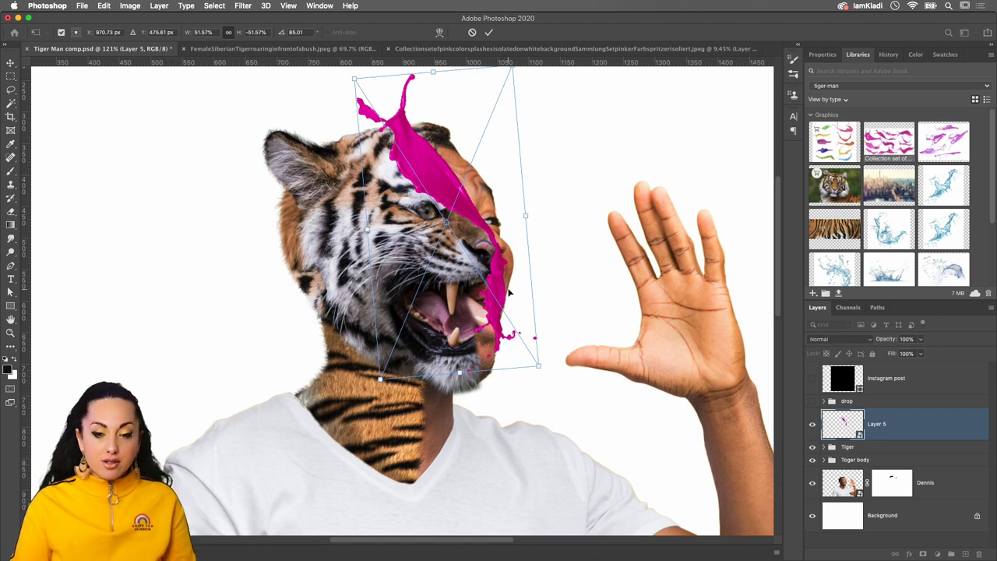
key("Return")
key("l")
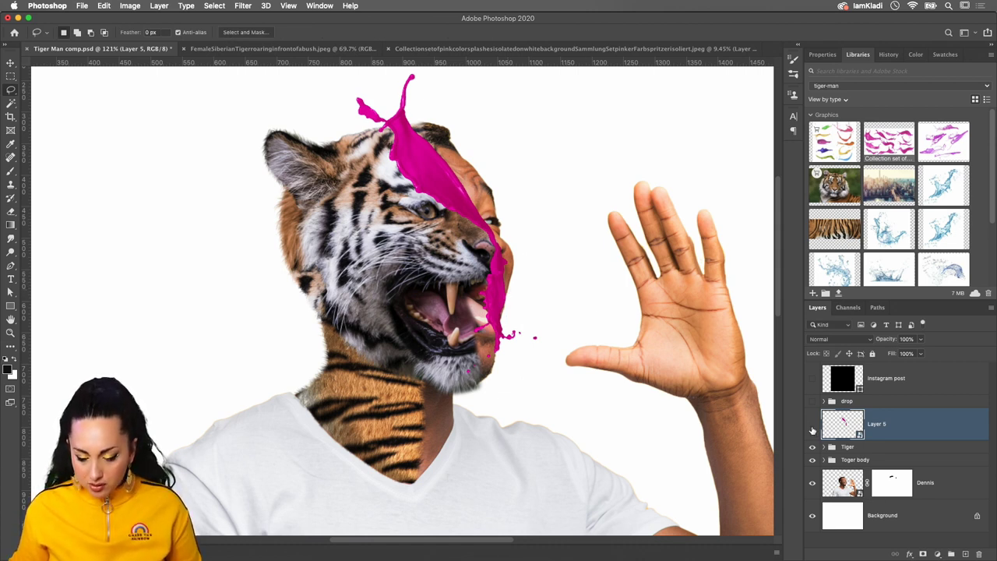
Hide the pink splash, expand the Tiger group and turn on Layer 4, checking the Ear layer
left_click(812, 429)
left_click(824, 446)
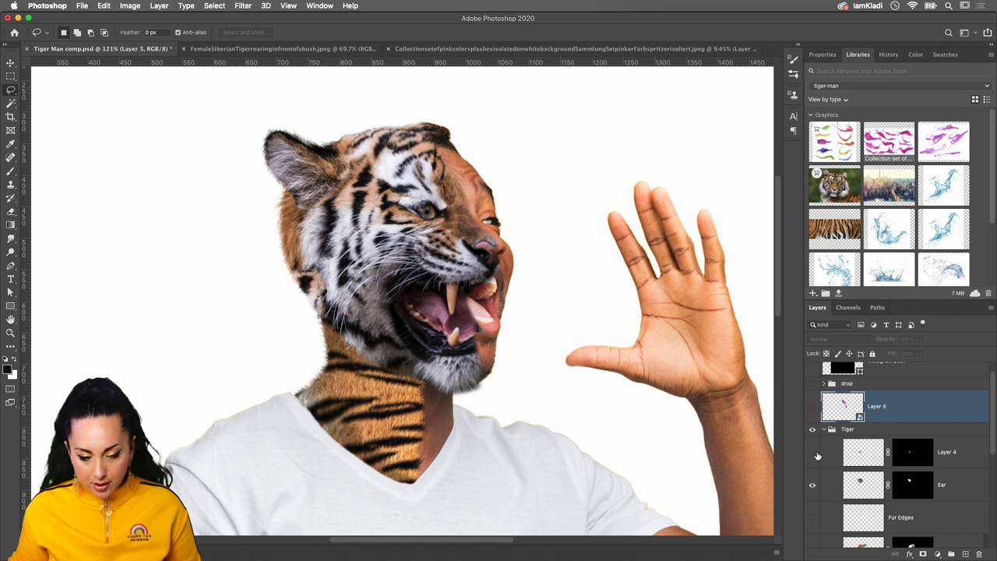
left_click(813, 452)
left_click(812, 485)
left_click(811, 486)
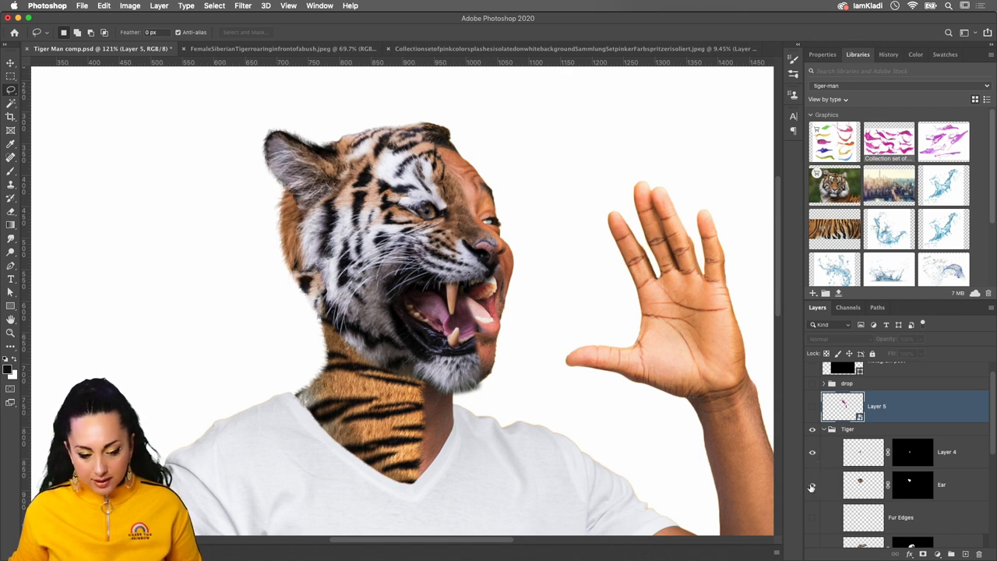
scroll(825, 485, "down", 2)
Compare the Top layer, turn on Fur Edges, collapse the Tiger group and reshow the splash
left_click(812, 516)
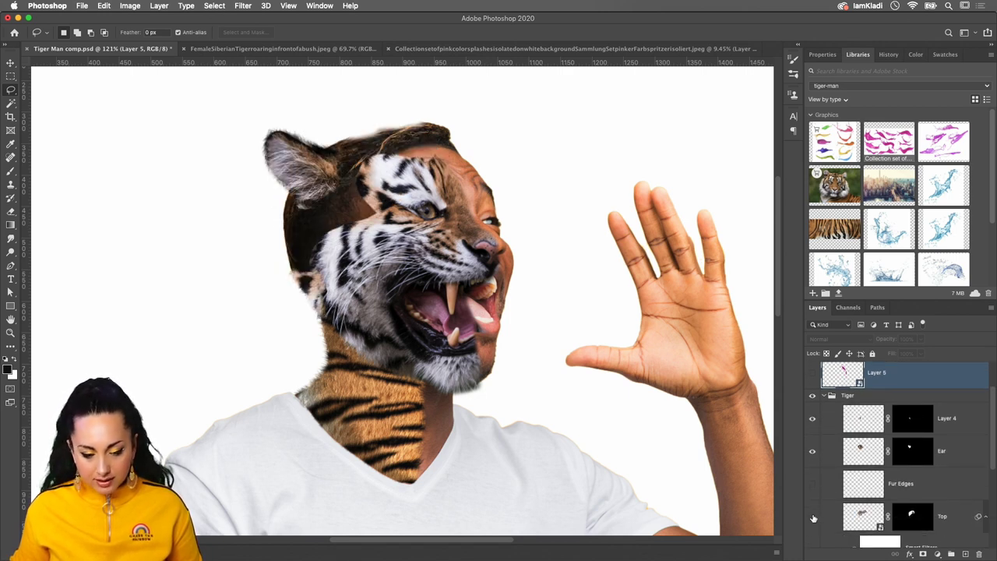
left_click(812, 516)
left_click(812, 517)
left_click(812, 517)
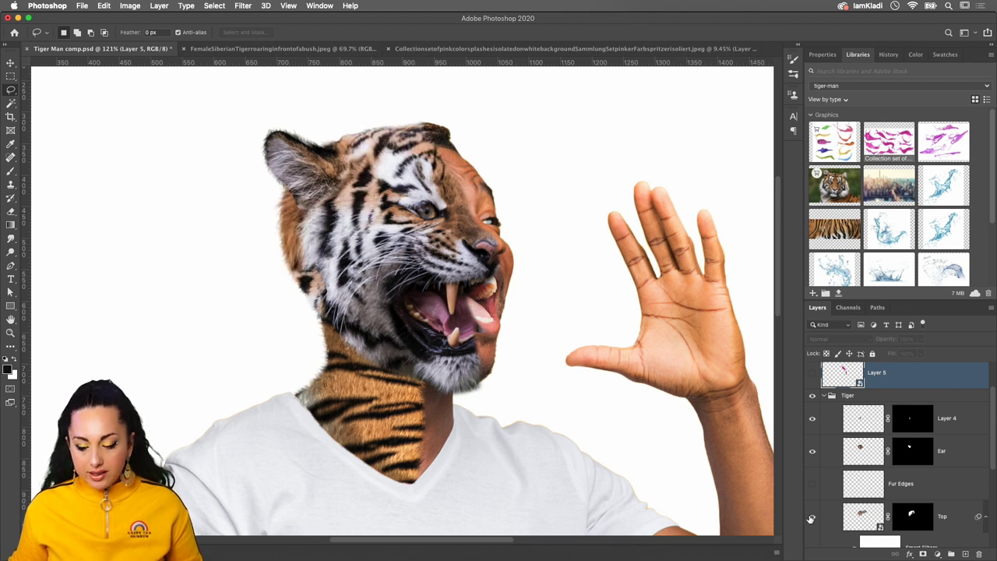
left_click(811, 484)
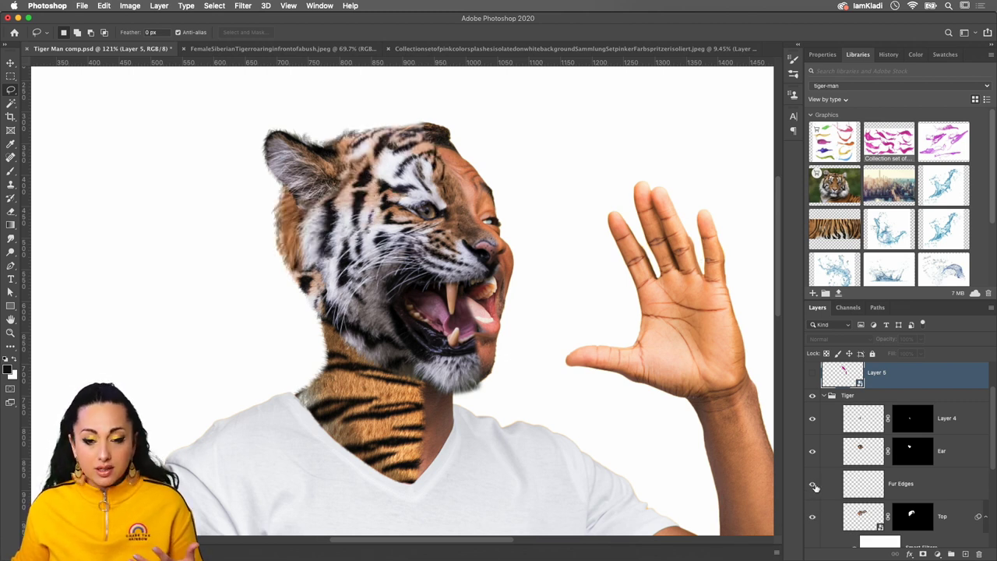
scroll(814, 488, "up", 2)
left_click(827, 448)
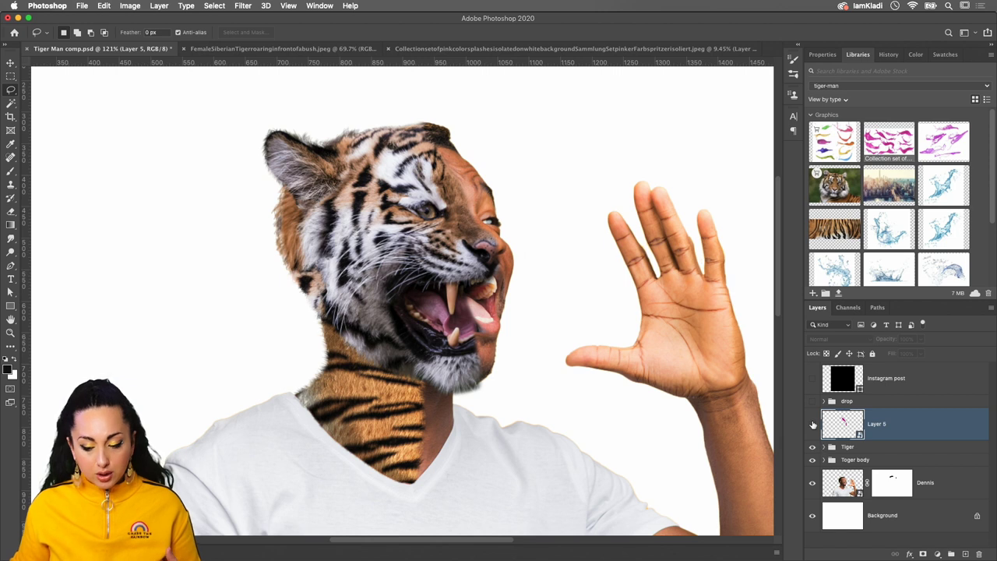
left_click(813, 424)
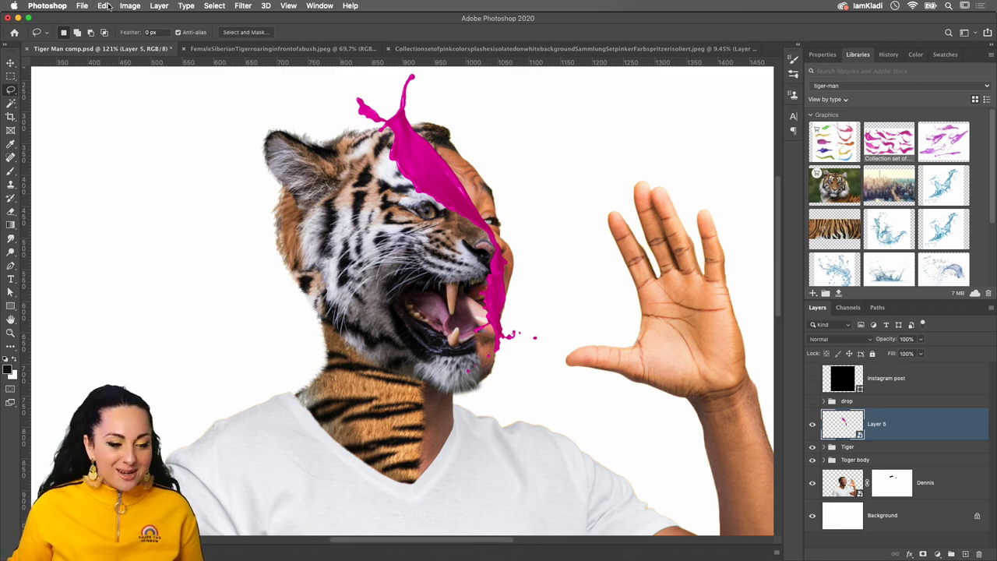
Apply Edit > Puppet Warp to the splash layer and frame the splash in view
left_click(105, 6)
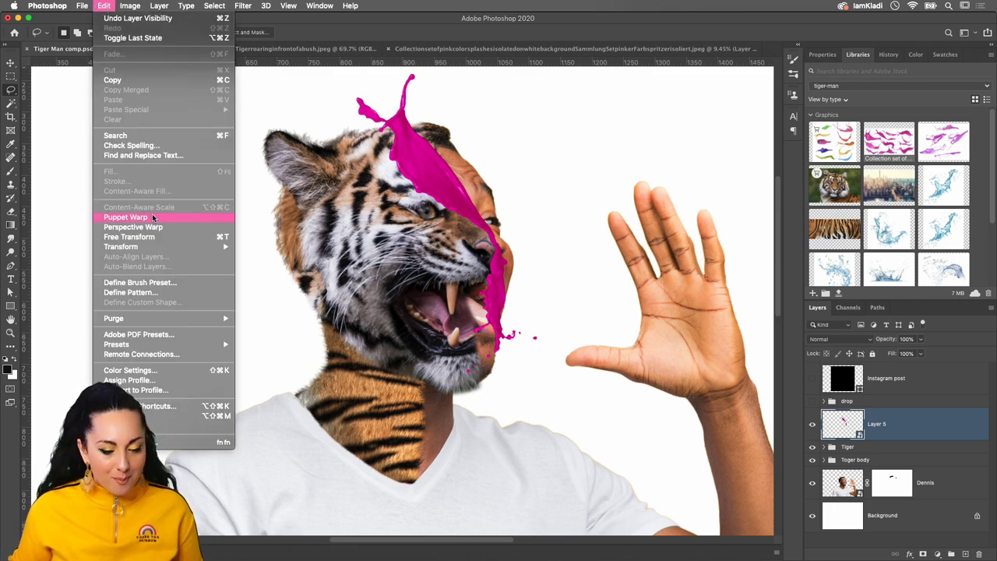
left_click(156, 217)
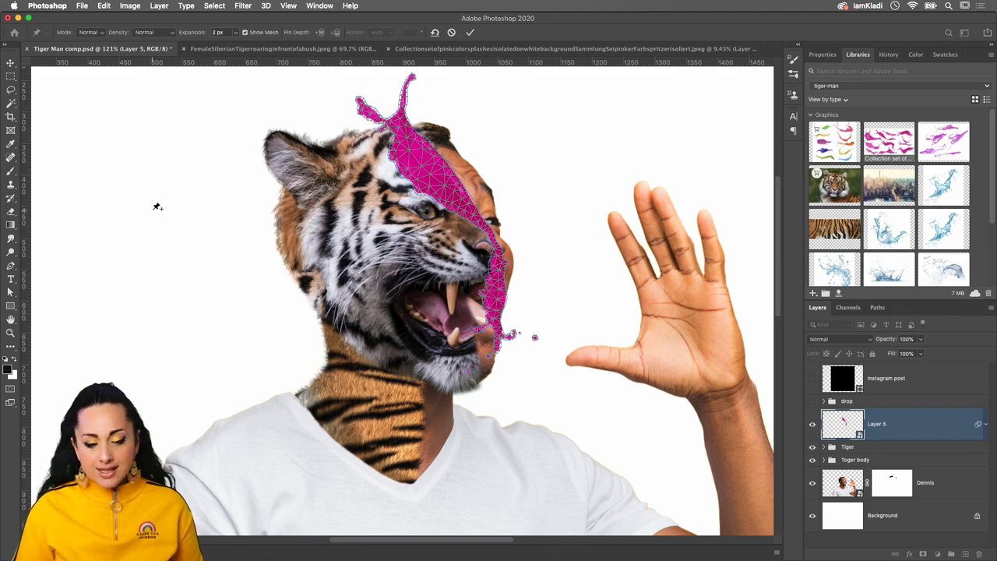
scroll(369, 217, "up", 2)
scroll(369, 218, "up", 2)
scroll(369, 216, "up", 2)
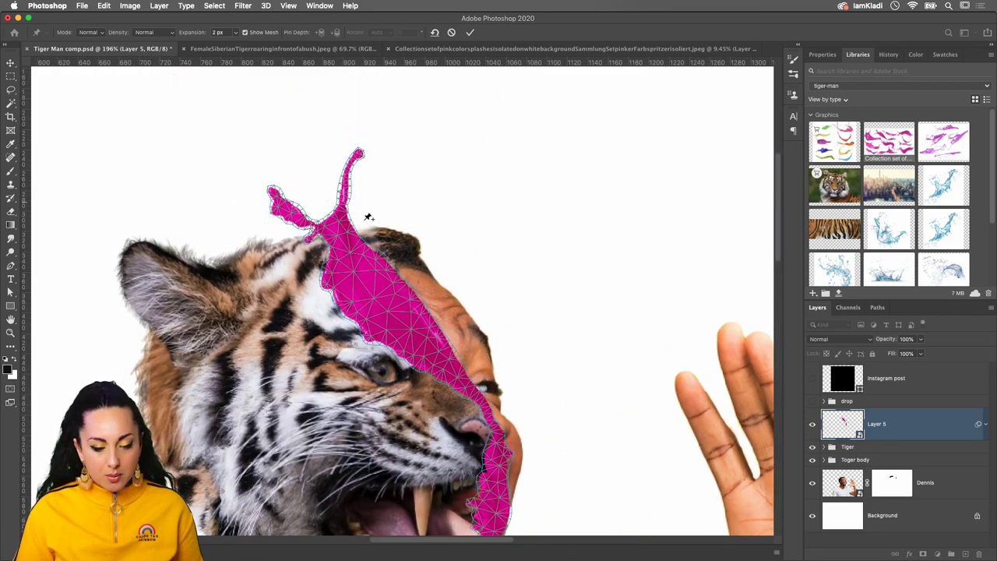
scroll(369, 213, "up", 1)
scroll(369, 212, "down", 3)
scroll(369, 212, "right", 2)
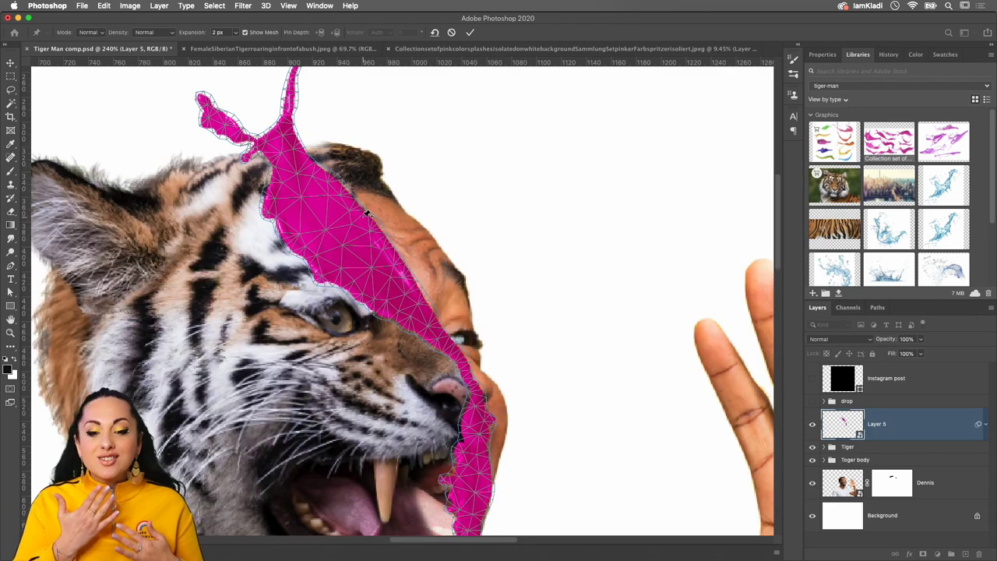
scroll(432, 238, "down", 1)
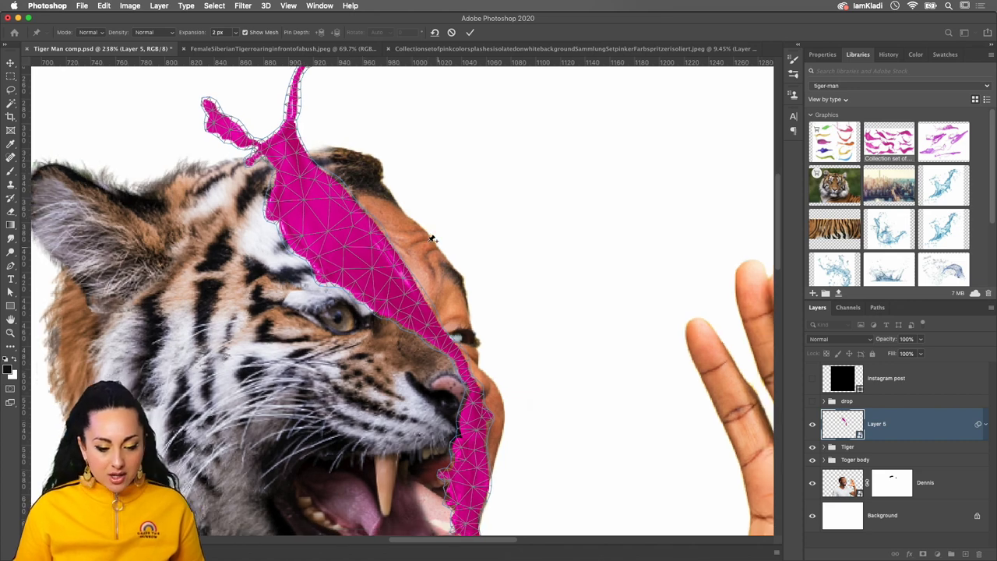
scroll(432, 238, "down", 1)
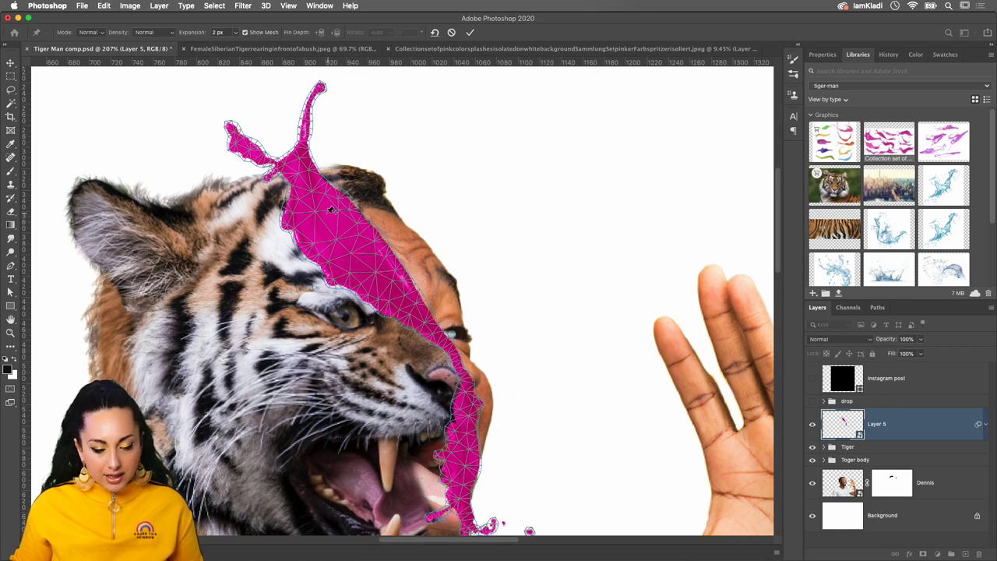
Pin the splash at its base, neck and cheek edge, then drag the cheek pin to bend it
left_click(330, 209)
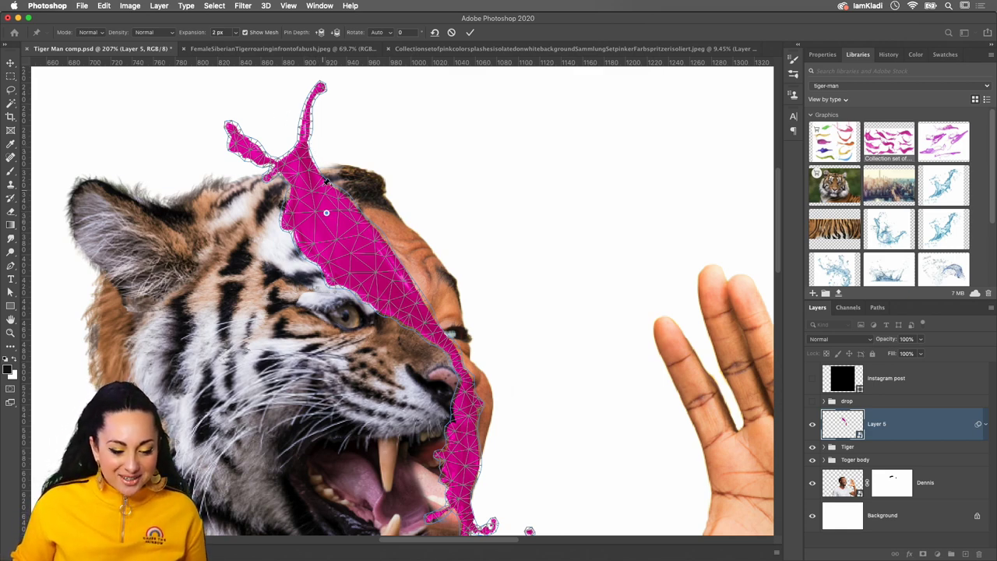
left_click(302, 144)
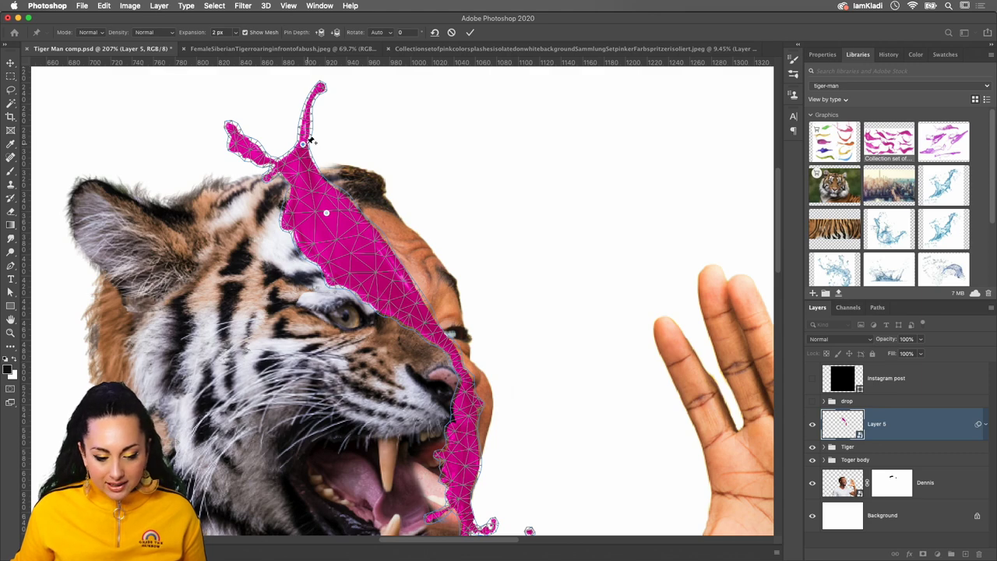
left_click(449, 344)
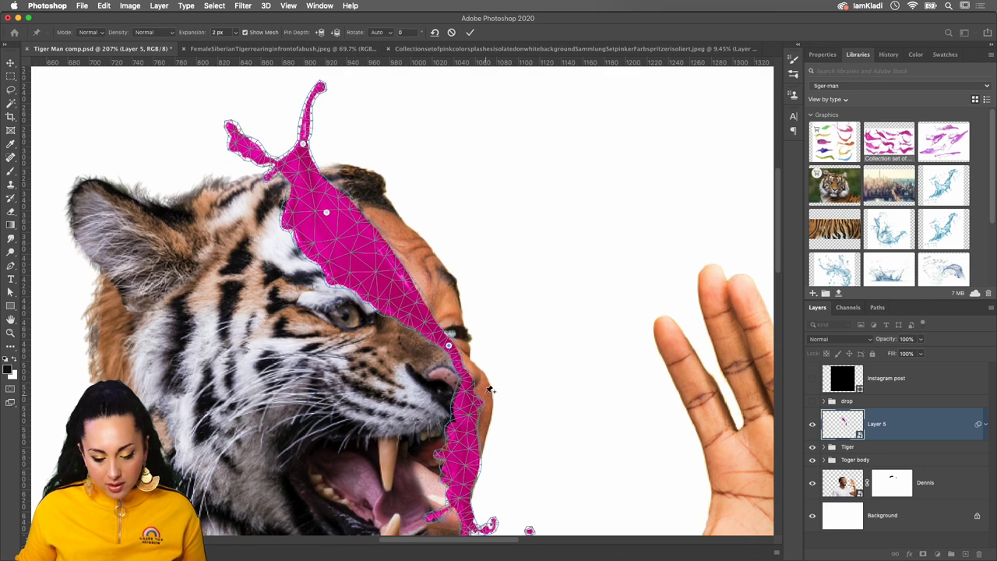
left_click(462, 496)
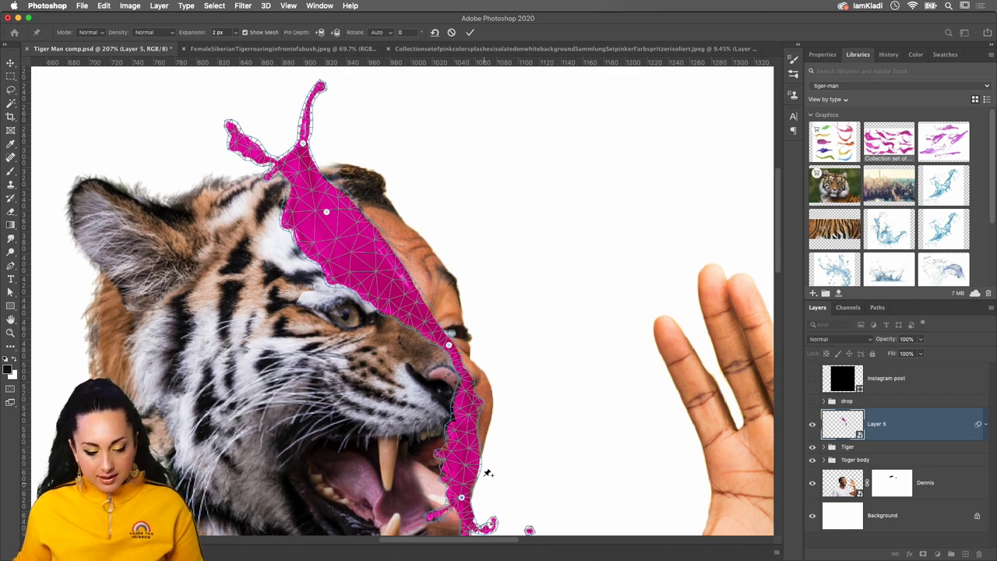
left_click_drag(449, 345, 441, 349)
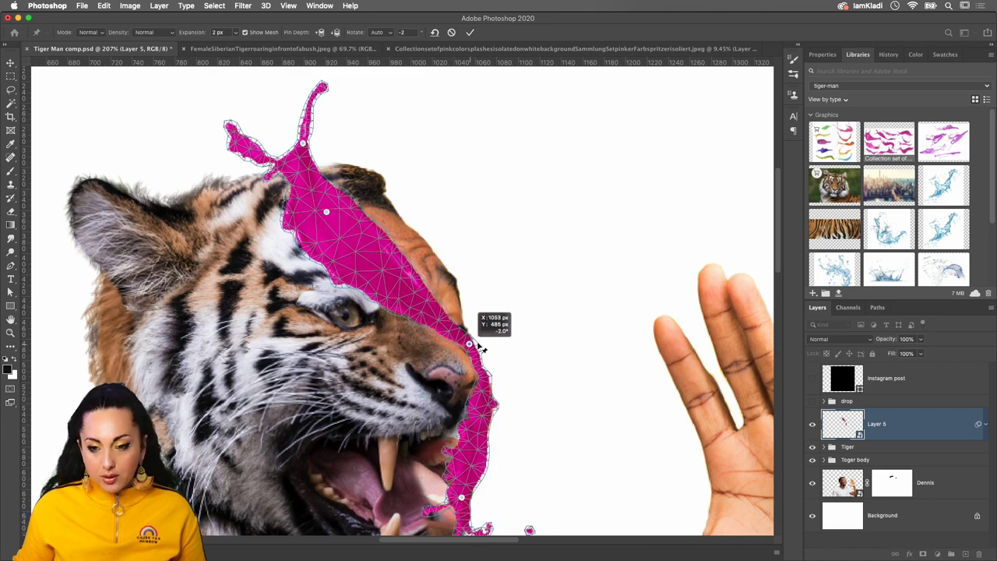
mouse_move(441, 352)
left_mouse_down()
mouse_move(384, 370)
mouse_move(461, 360)
left_mouse_up()
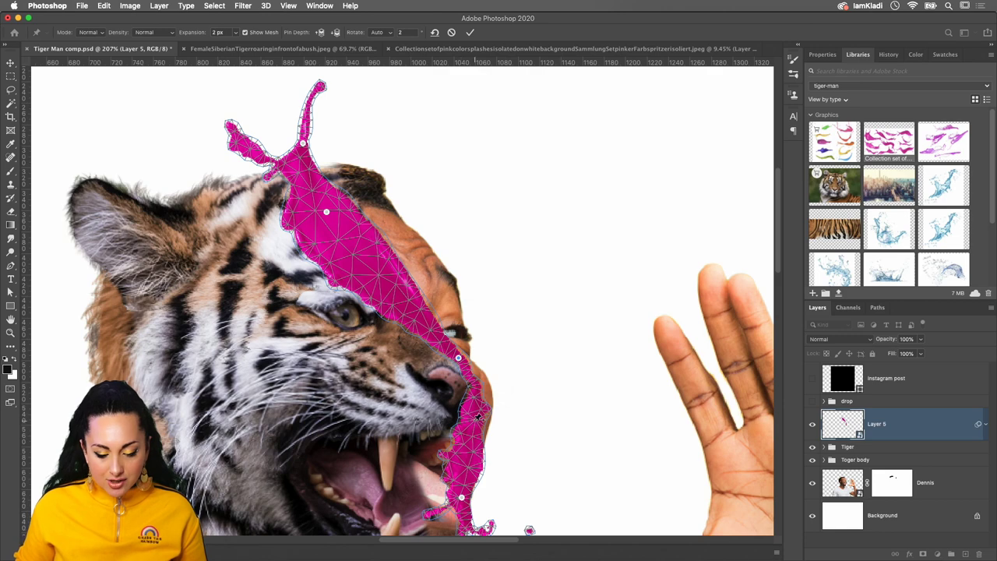
Bend the splash near the tiger's jaw and fine-tune the pin beside the nose
left_click(474, 419)
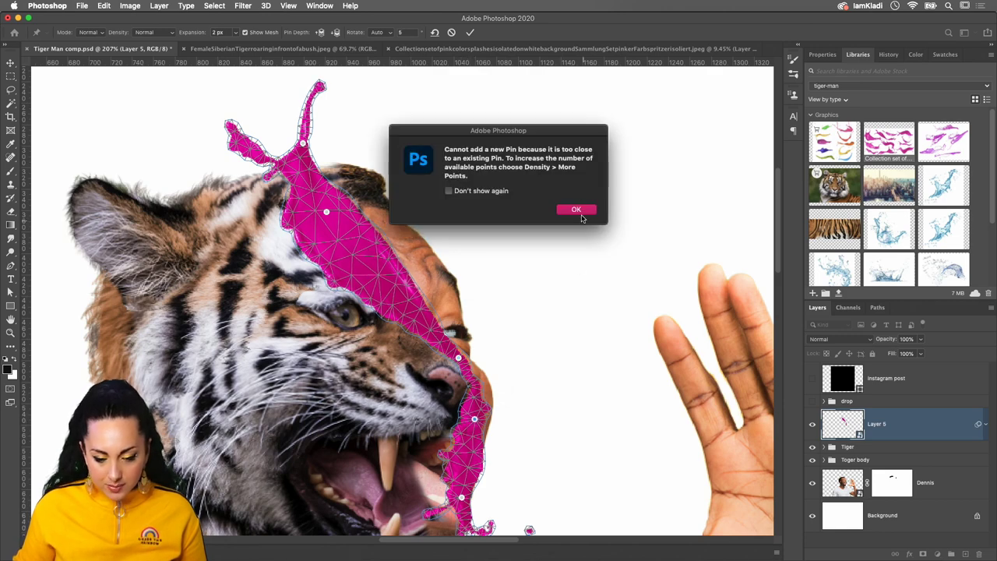
left_click(577, 208)
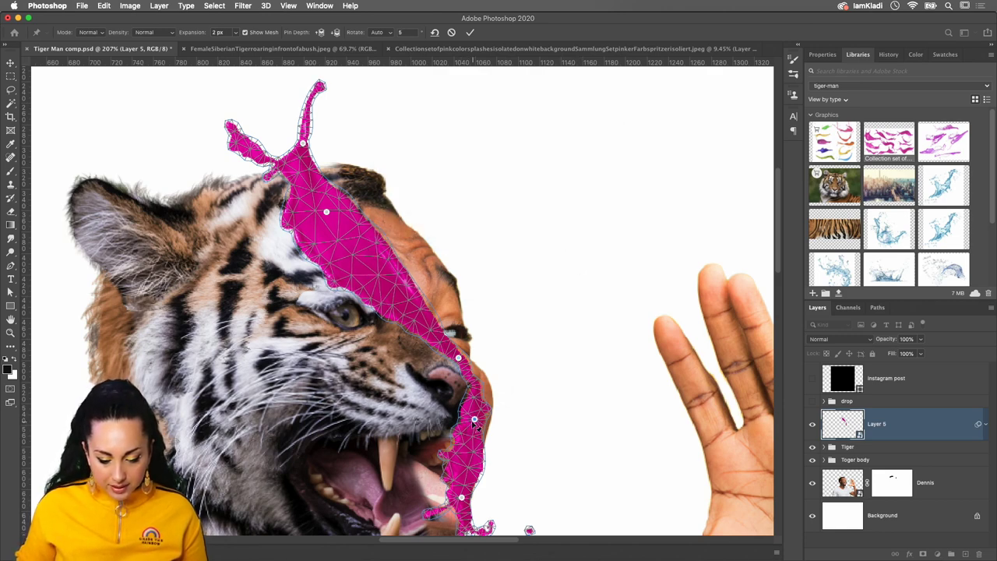
left_click_drag(474, 421, 480, 407)
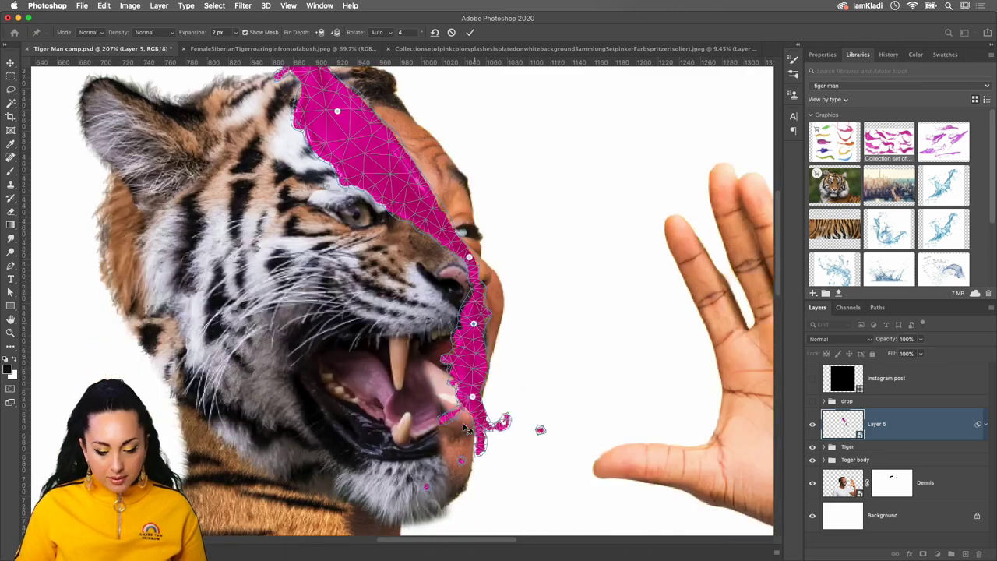
scroll(464, 427, "down", 3)
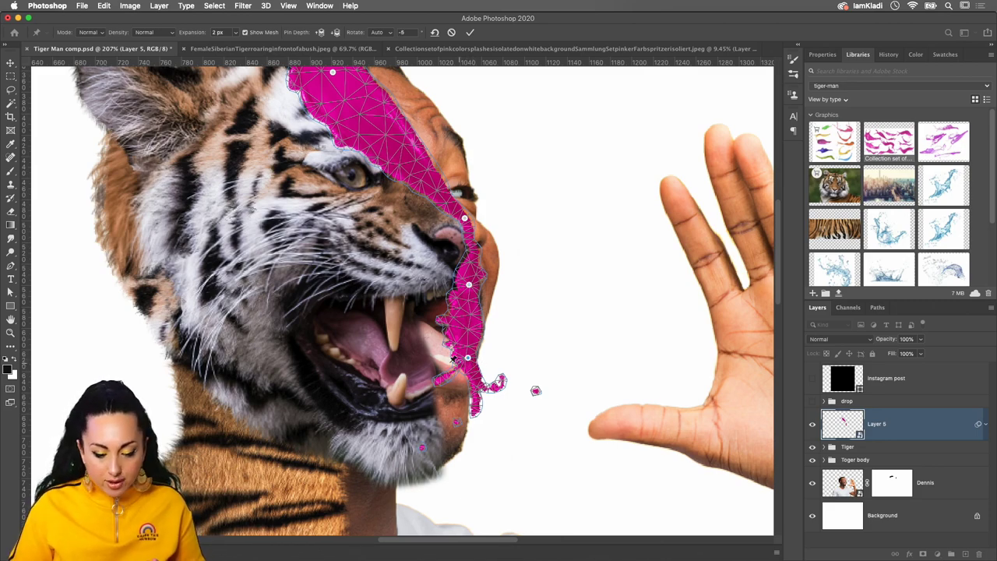
scroll(475, 359, "up", 3)
scroll(459, 360, "up", 3)
scroll(438, 360, "up", 3)
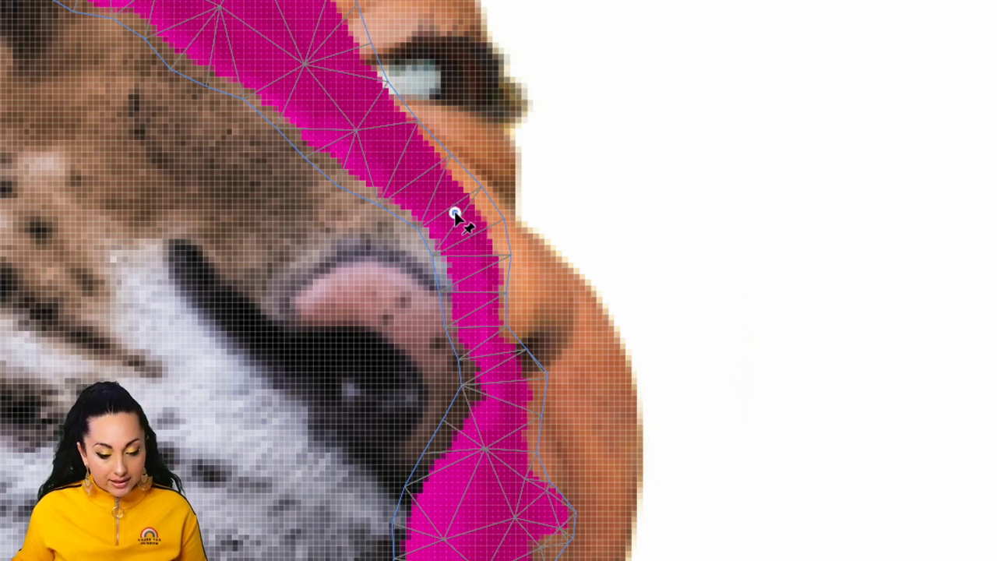
left_click_drag(455, 215, 461, 227)
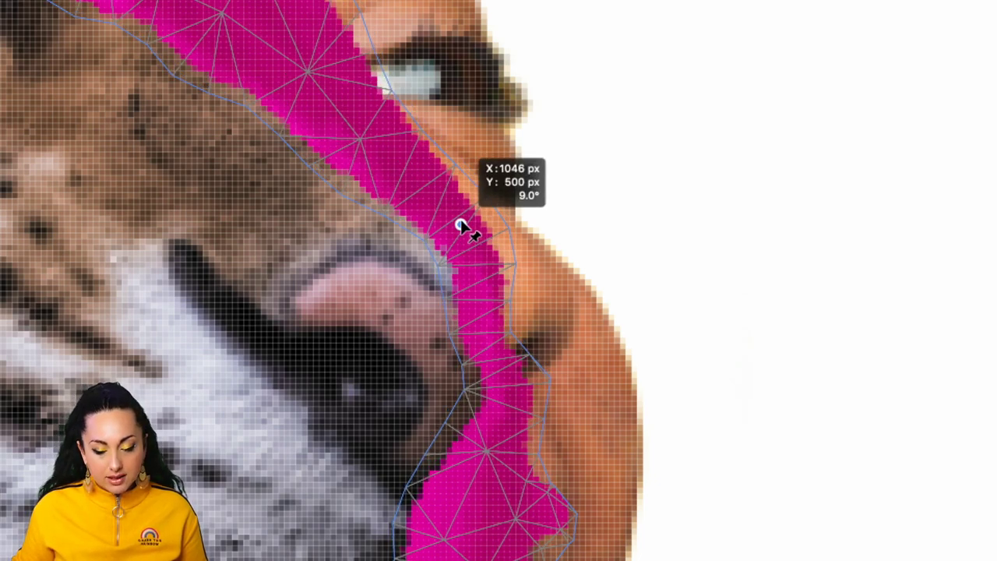
key("ctrl+minus")
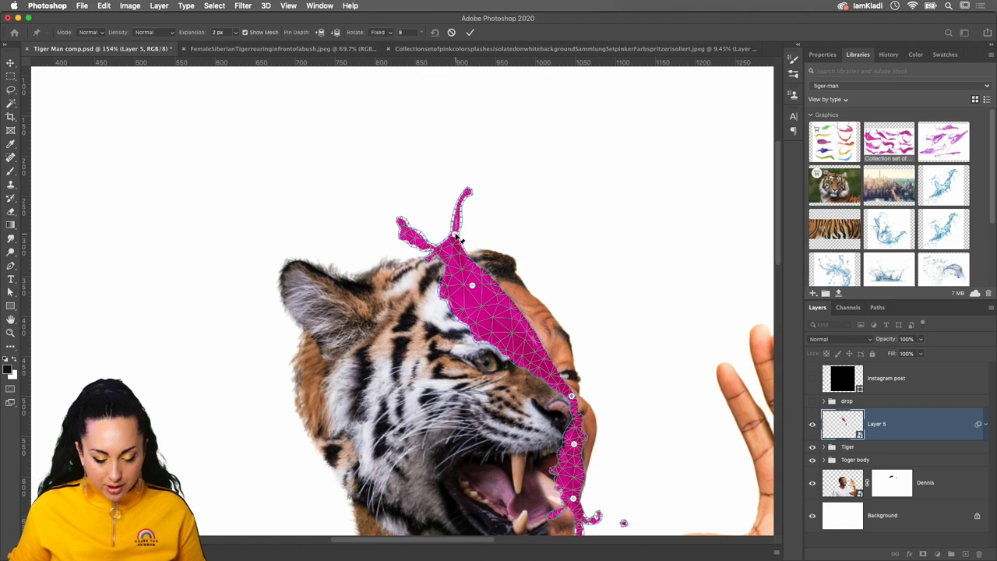
Rotate the splash top around its neck and top pins to adjust its angle
left_click_drag(469, 238, 461, 233)
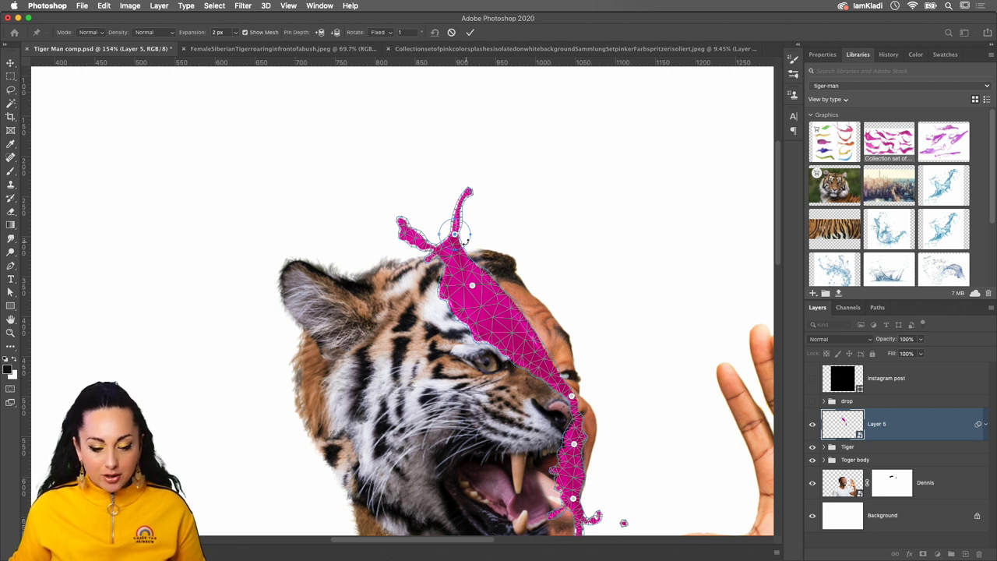
left_click_drag(465, 242, 465, 225)
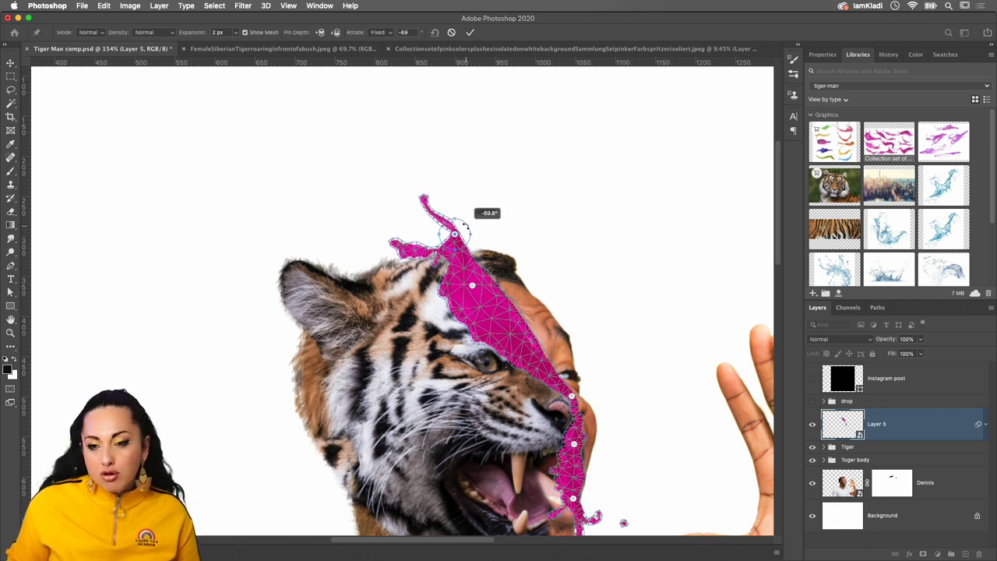
left_click_drag(465, 226, 475, 218)
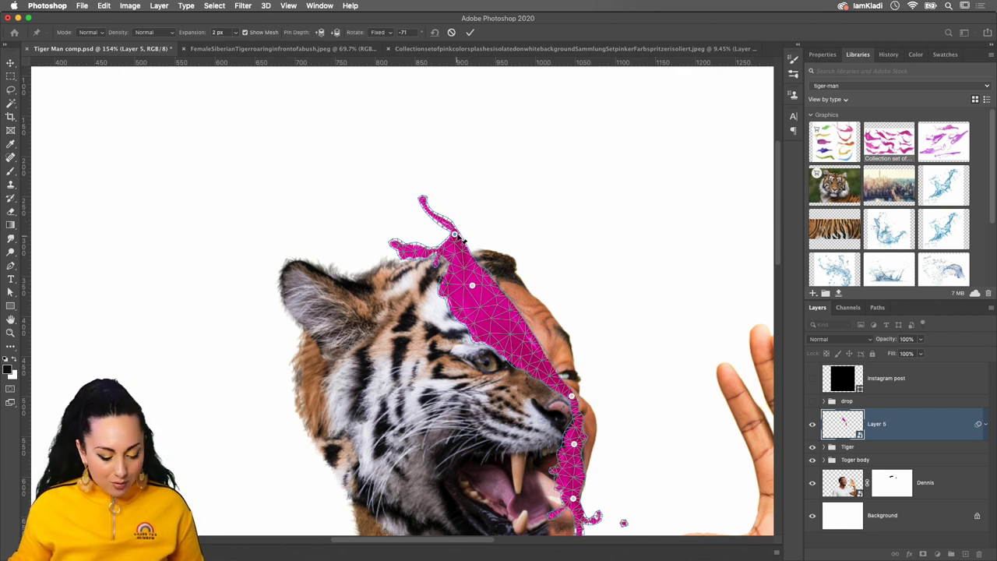
left_click_drag(462, 240, 464, 235)
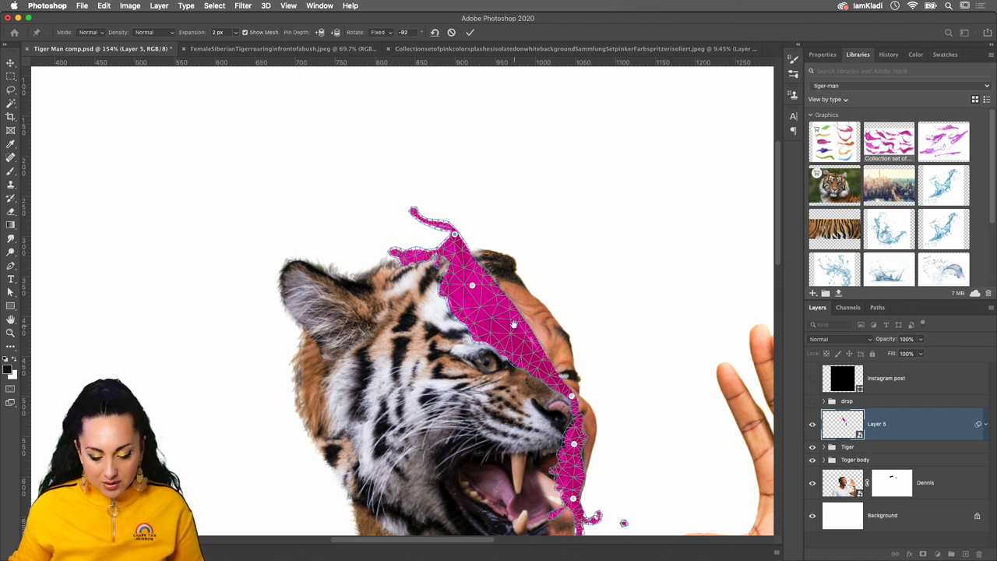
Pull the lower splash down-left along the jaw, then commit the Puppet Warp
left_click_drag(514, 324, 478, 220)
left_click(536, 393)
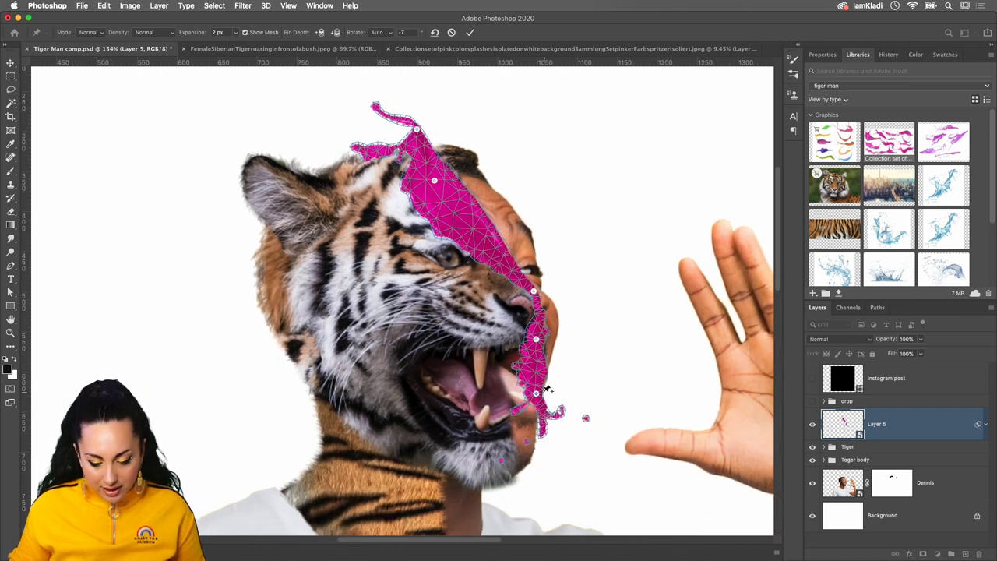
left_click_drag(548, 388, 548, 394)
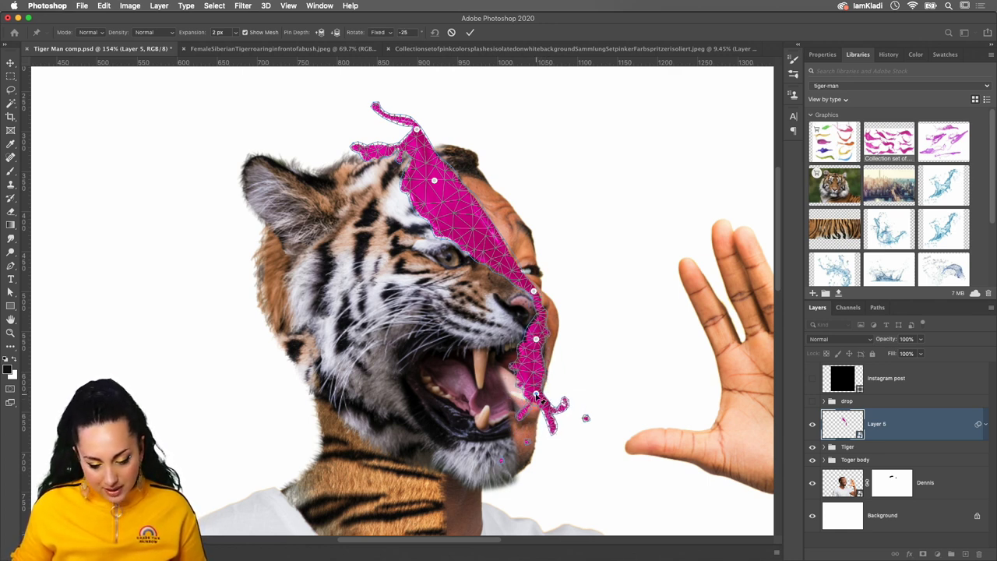
left_click_drag(536, 395, 520, 415)
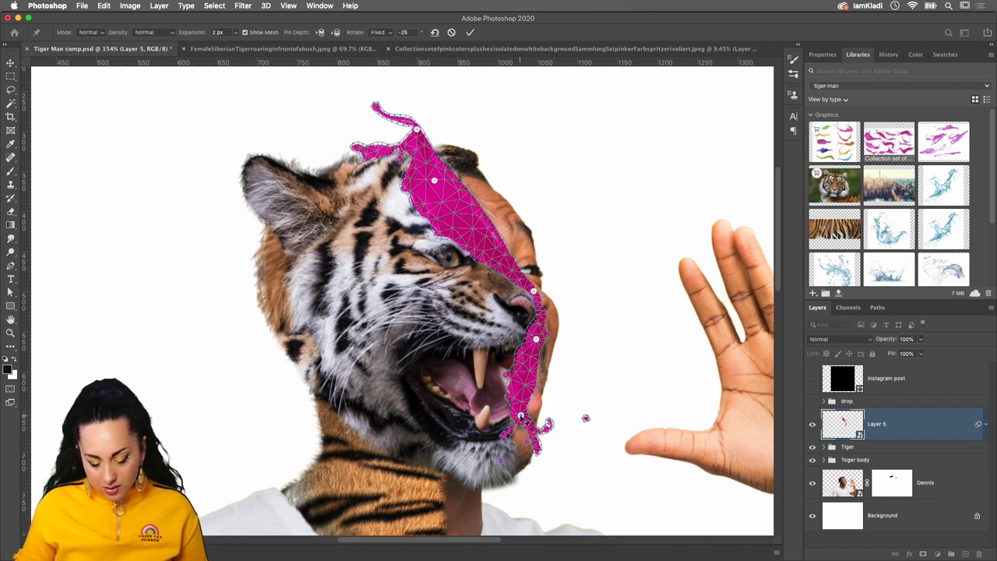
left_click_drag(520, 417, 511, 449)
left_click_drag(536, 340, 530, 344)
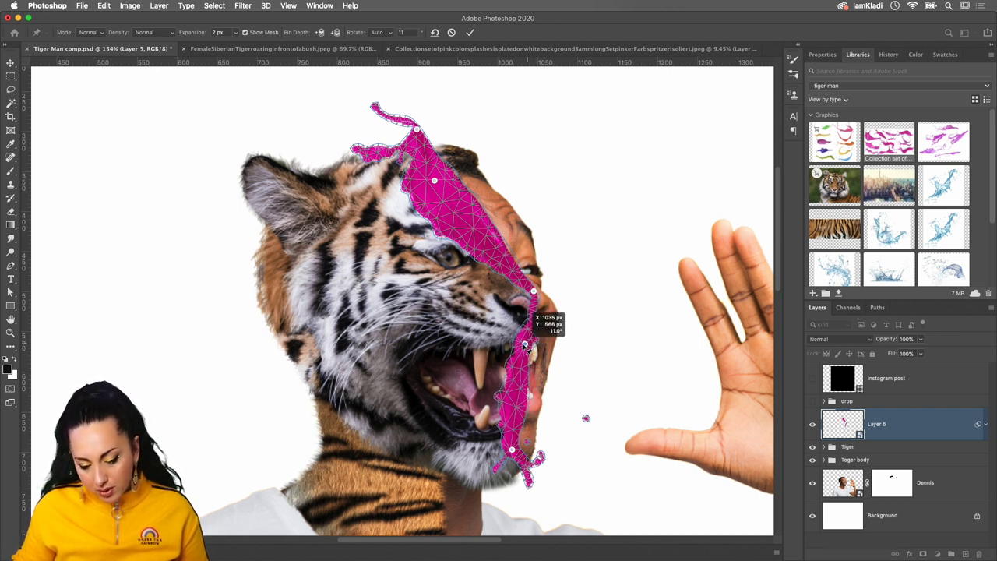
left_click_drag(531, 345, 525, 343)
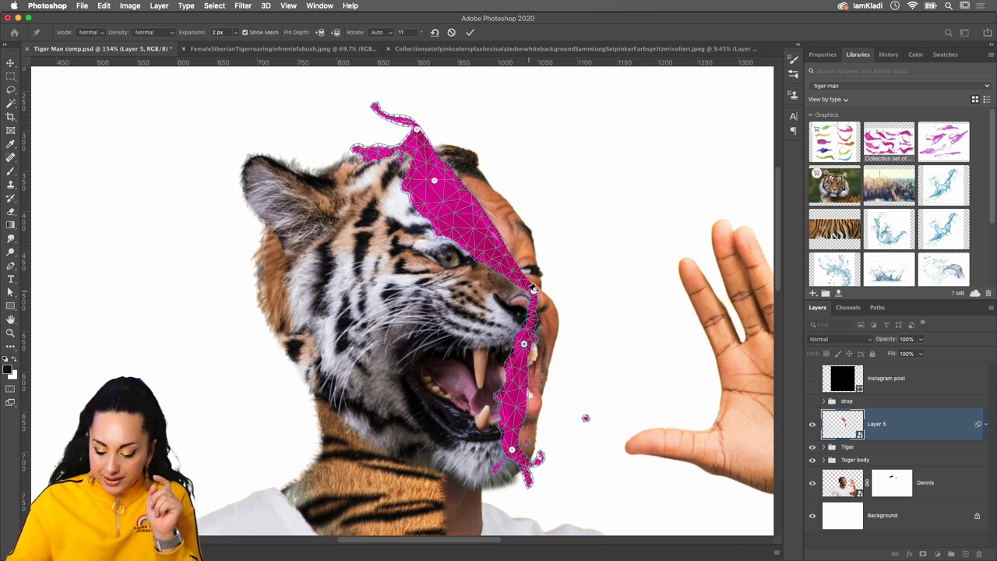
key("Return")
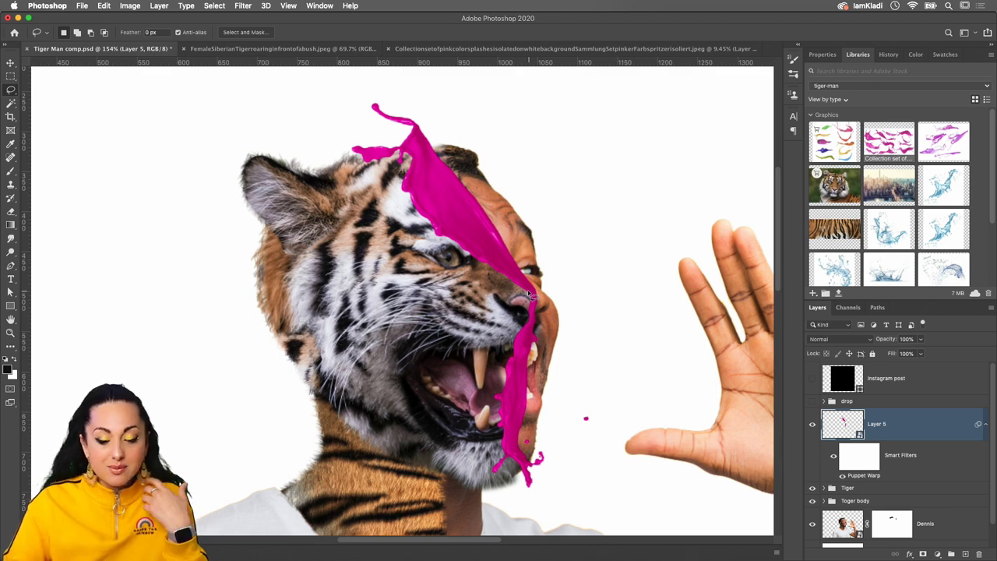
Zoom in on the warped splash edge, then open the blue water splash graphic from Libraries
key("ctrl+plus")
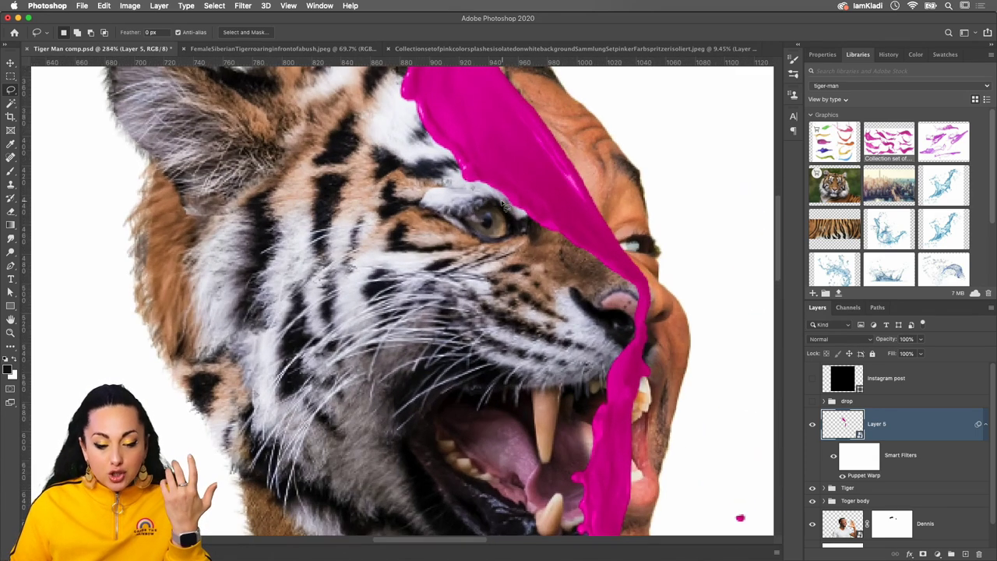
key("ctrl+plus")
scroll(441, 123, "up", 3)
scroll(433, 136, "up", 2)
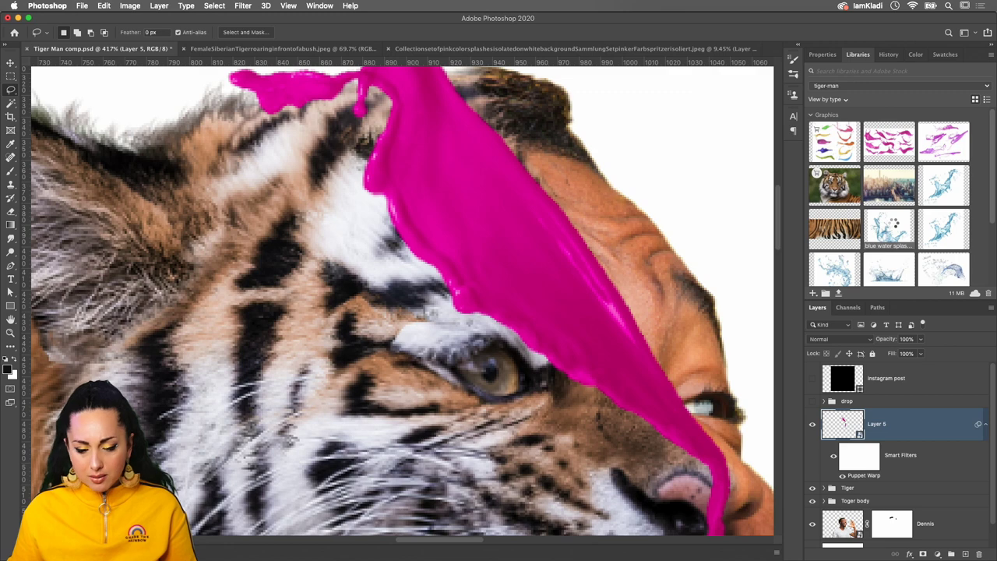
double_click(896, 224)
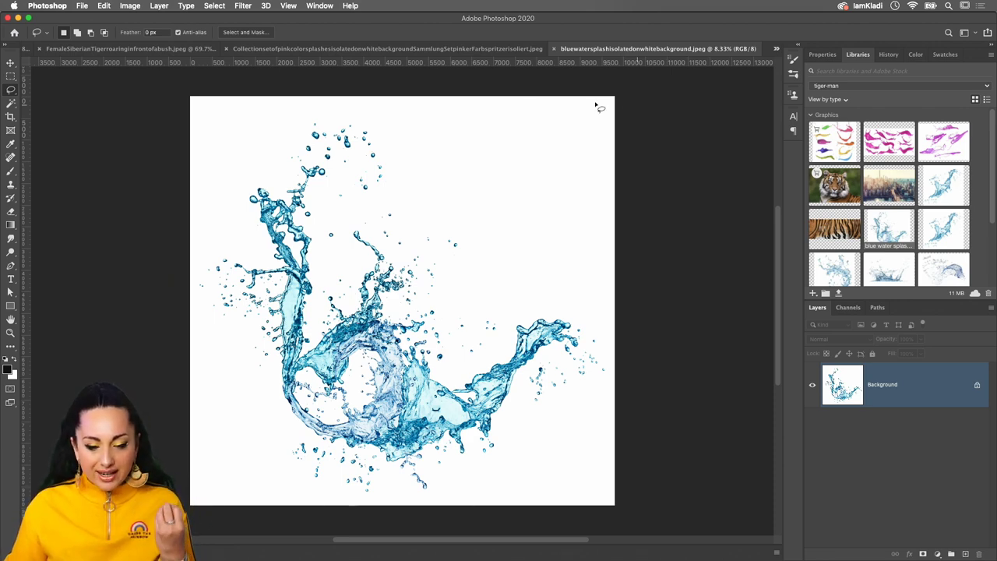
Pass through the tiger photo tab and bring Tiger Man comp.psd to the front
left_click(187, 49)
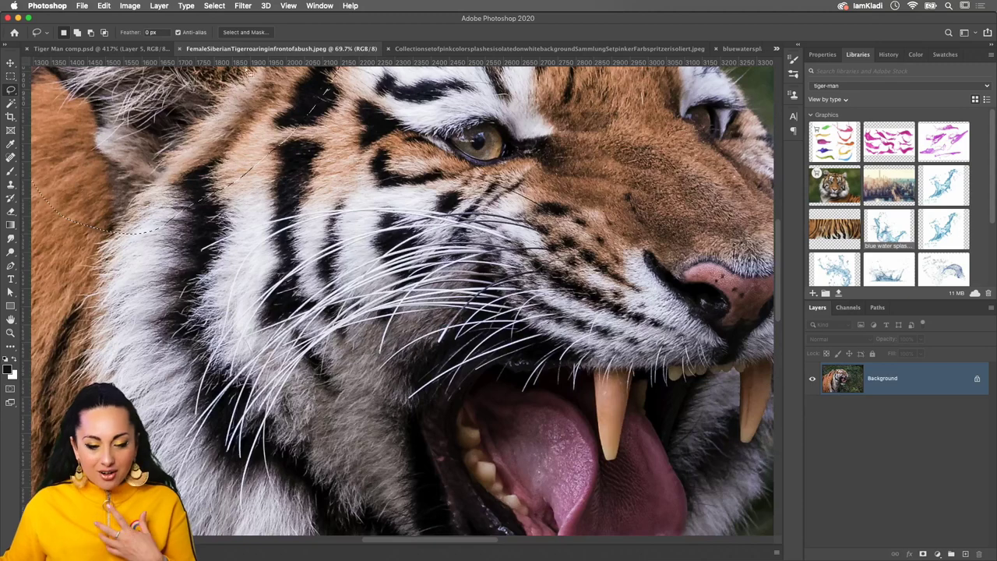
left_click(131, 49)
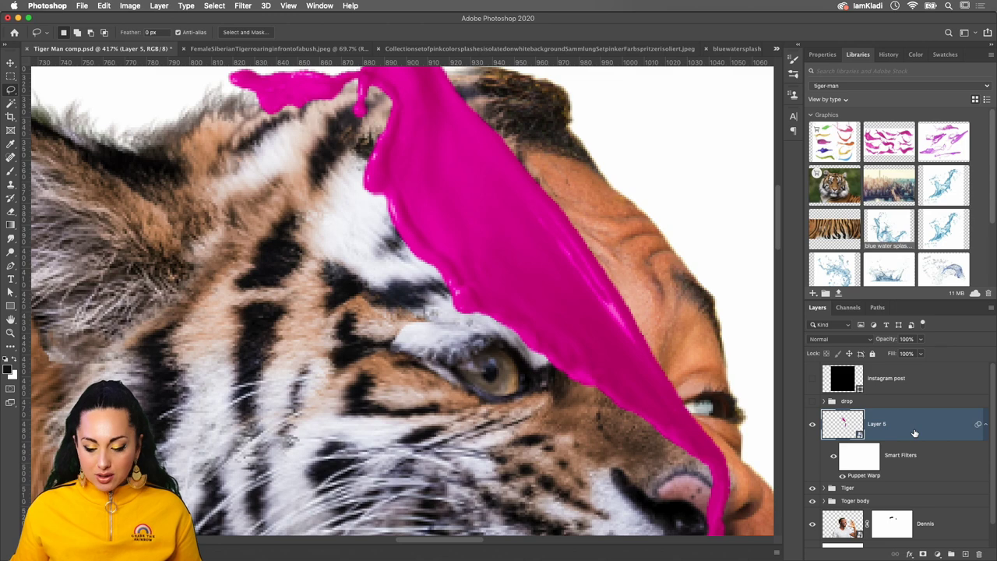
Apply Image > Adjustments > Black & White to the splash at defaults, then zoom out
left_click(130, 6)
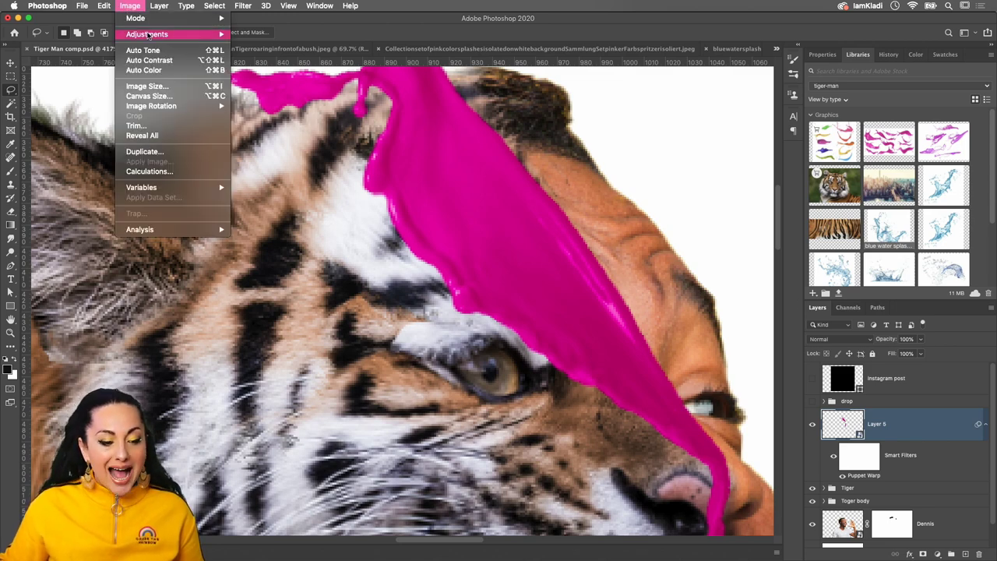
mouse_move(148, 34)
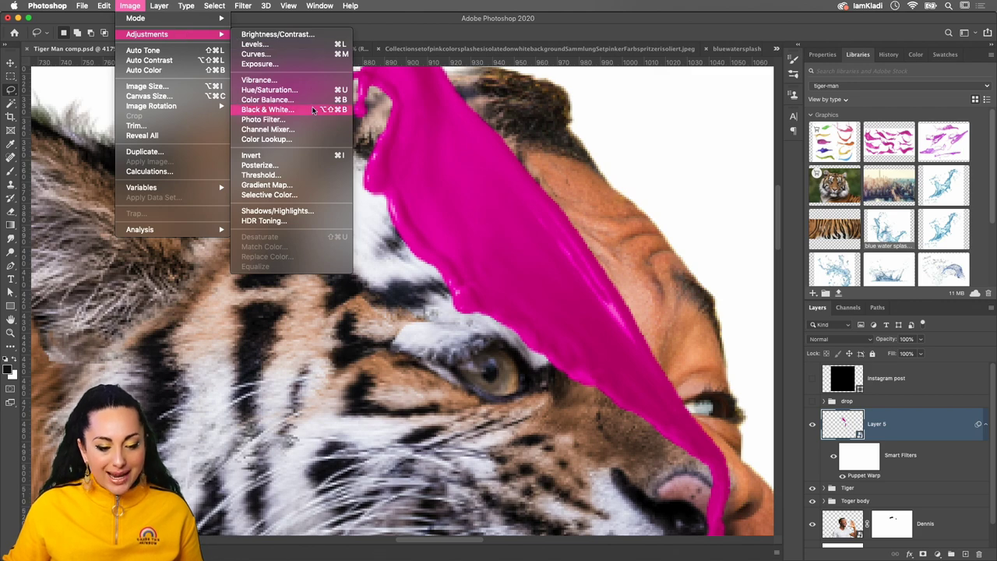
left_click(314, 110)
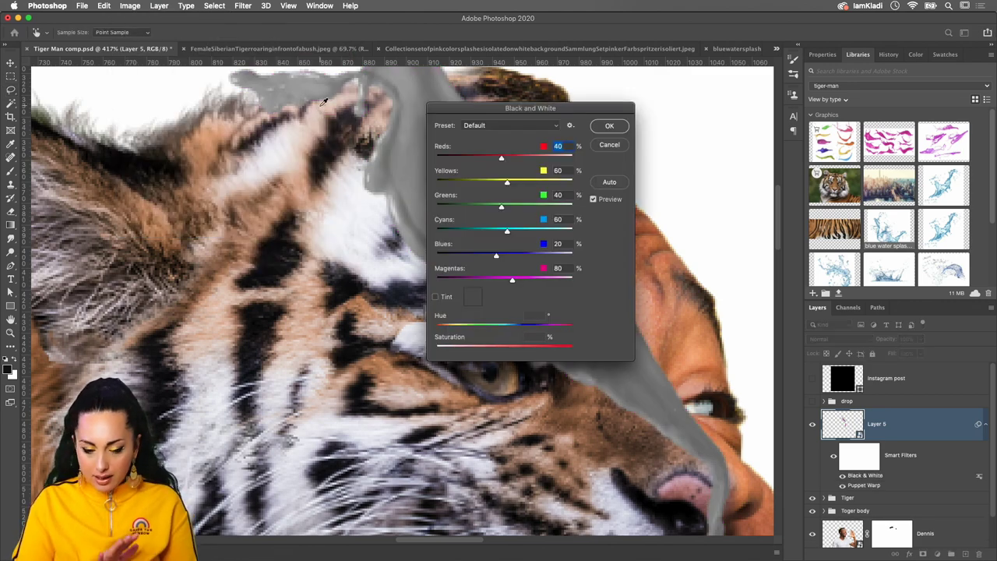
left_click(610, 126)
scroll(559, 197, "down", 3)
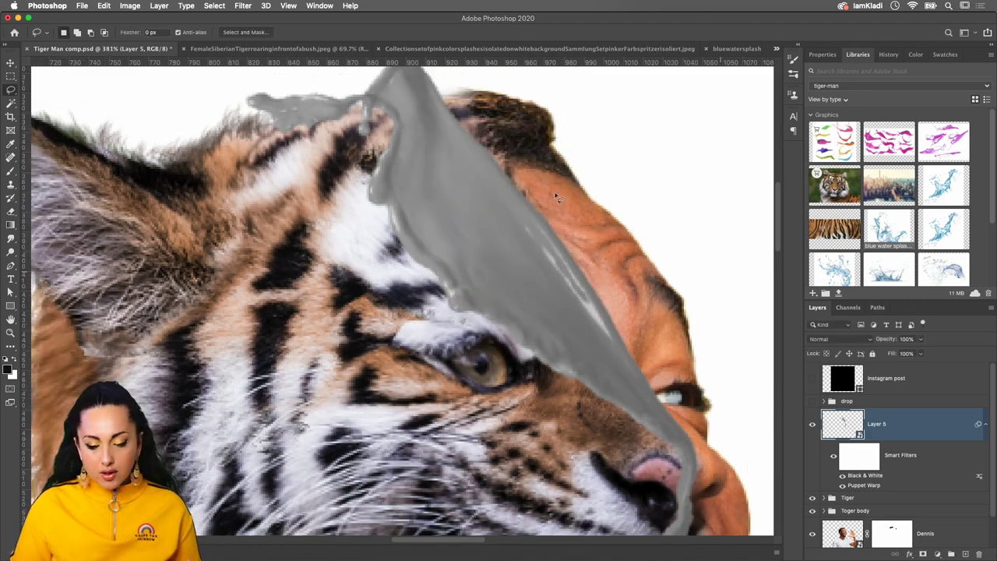
scroll(559, 197, "down", 3)
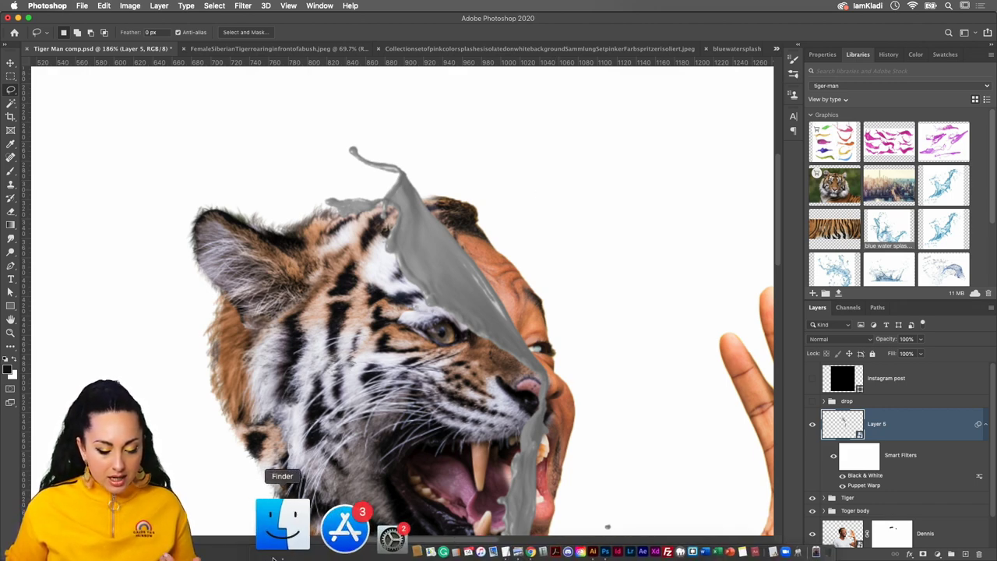
left_click(283, 523)
left_click(486, 139)
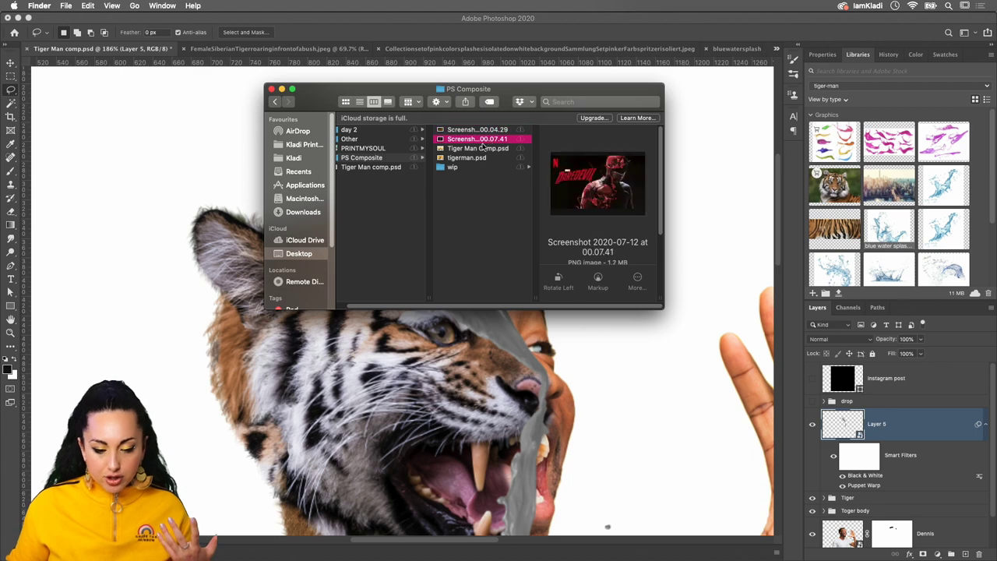
key("space")
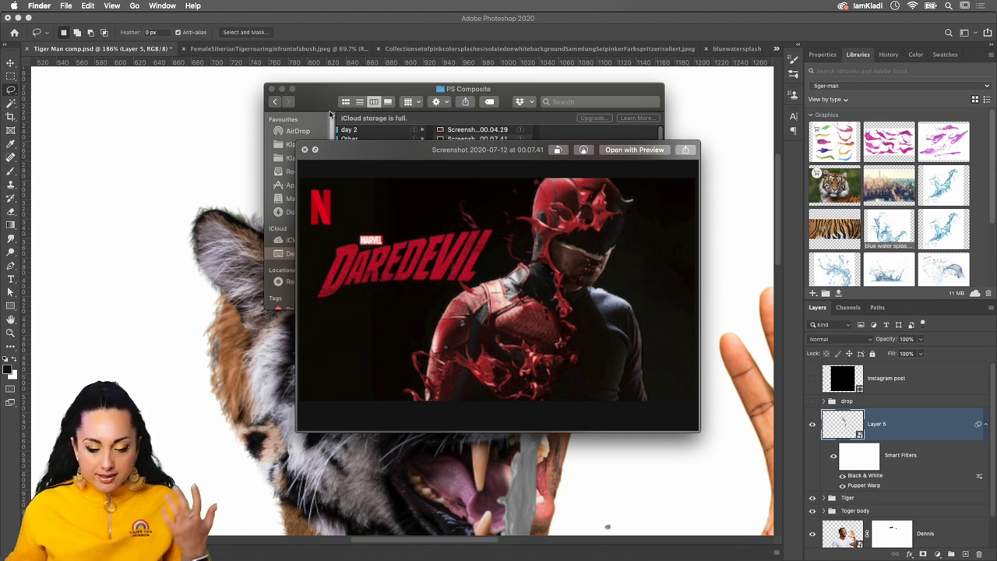
left_click(215, 127)
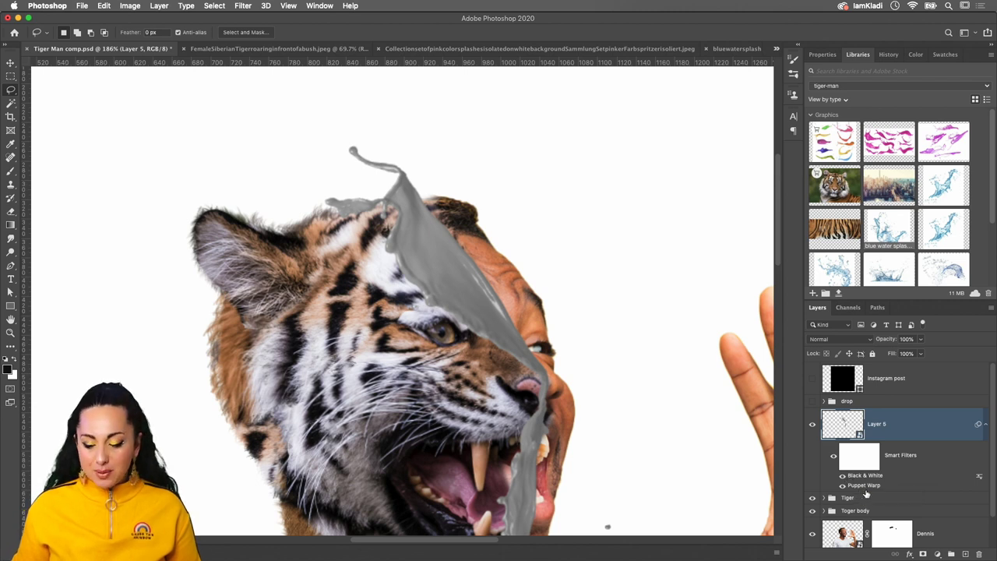
Re-edit the Puppet Warp filter, adding and dragging pins to bend the splash top over the head
double_click(865, 486)
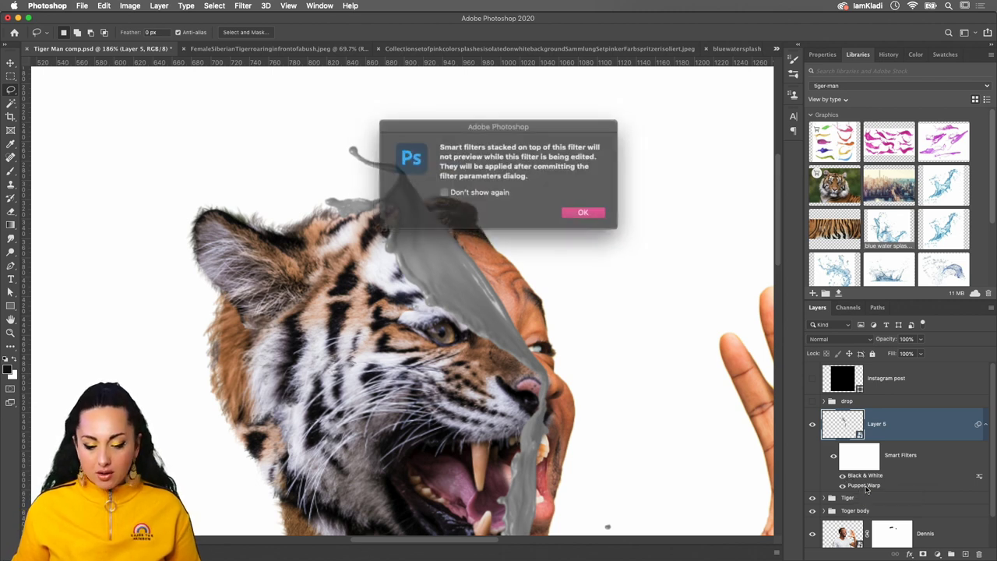
left_click(584, 211)
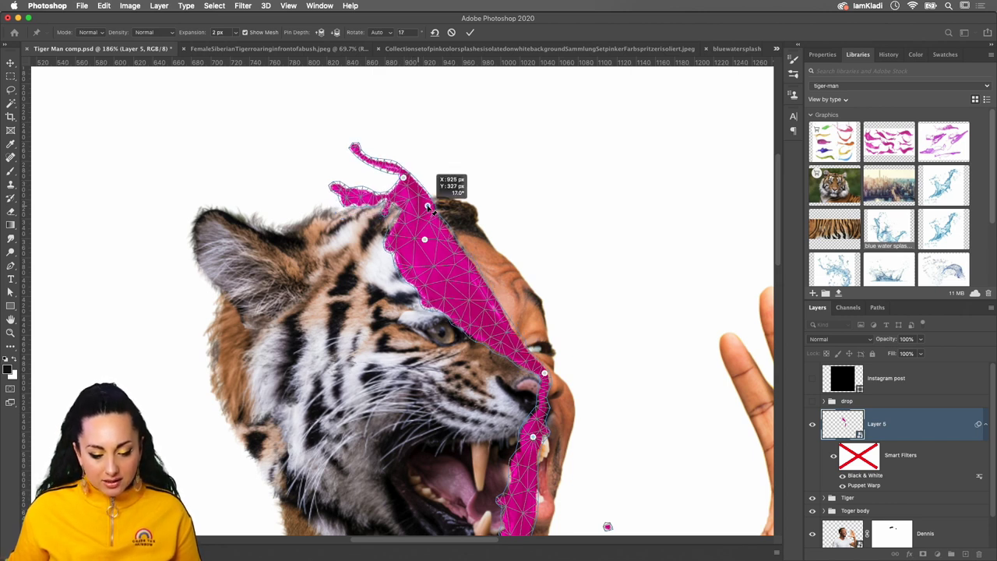
left_click_drag(426, 208, 398, 153)
left_click(405, 179)
left_click(386, 202)
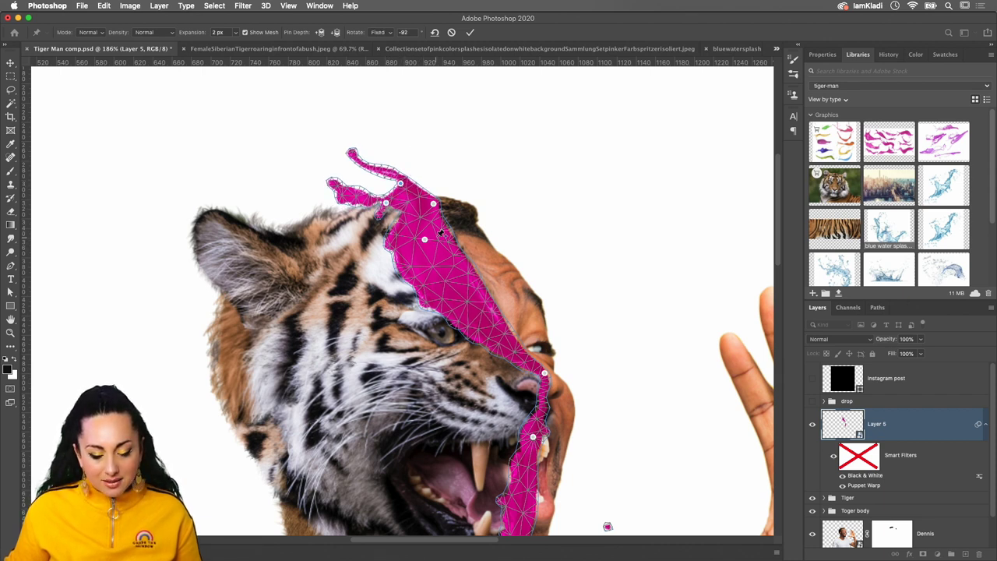
left_click_drag(441, 233, 453, 233)
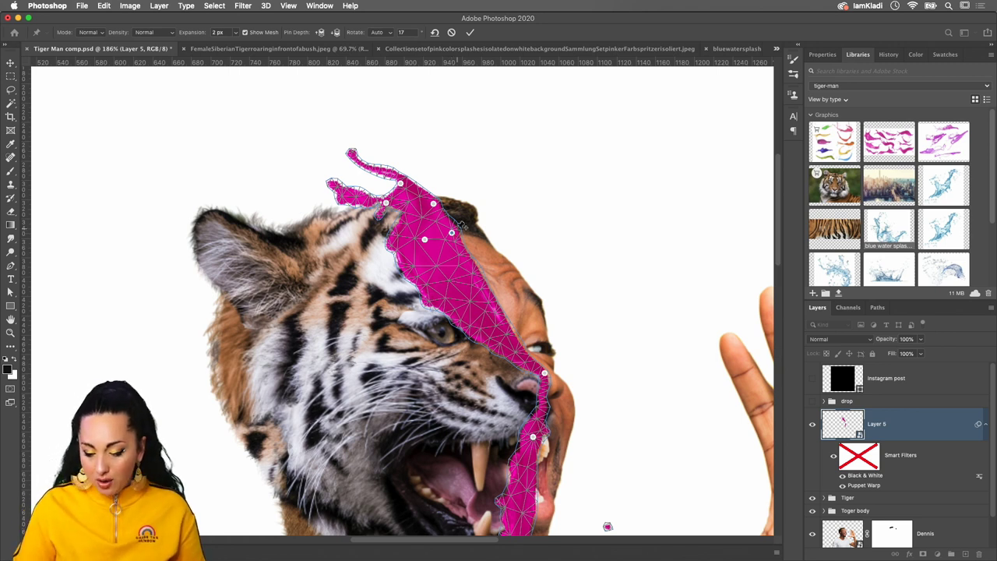
key("Return")
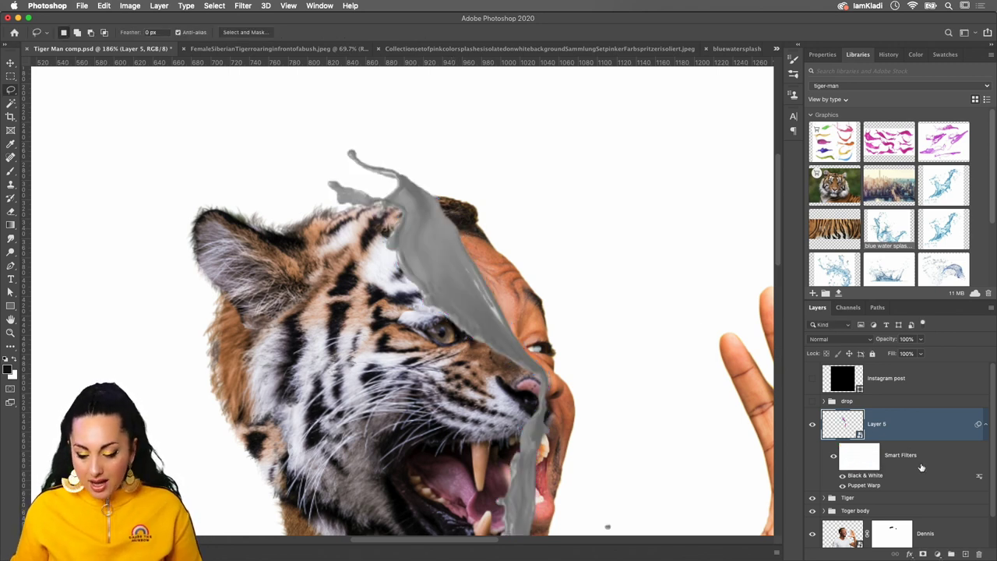
Toggle the Black & White filter off and on to compare, leaving the splash grey
left_click(843, 476)
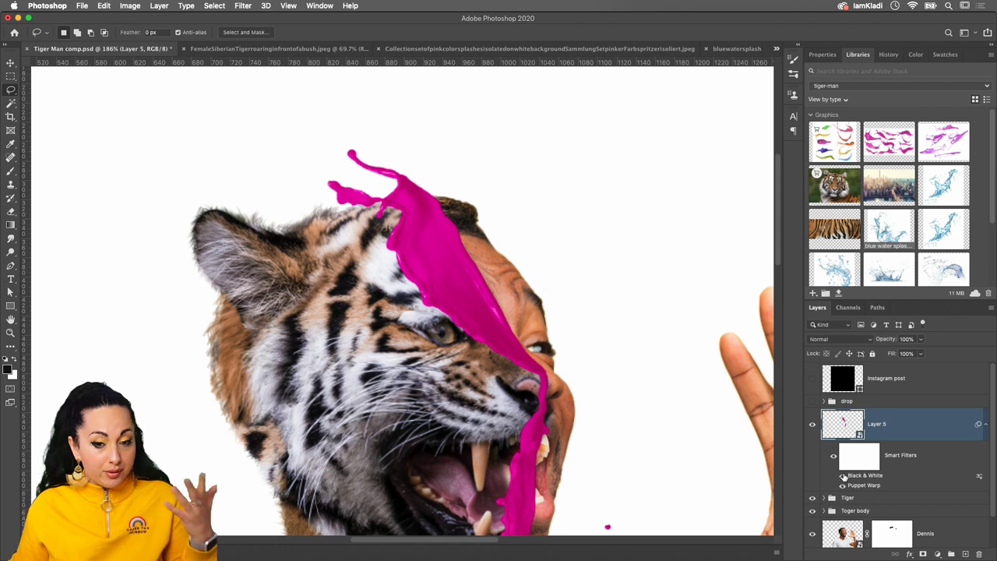
left_click(843, 476)
left_click(843, 476)
left_click(843, 476)
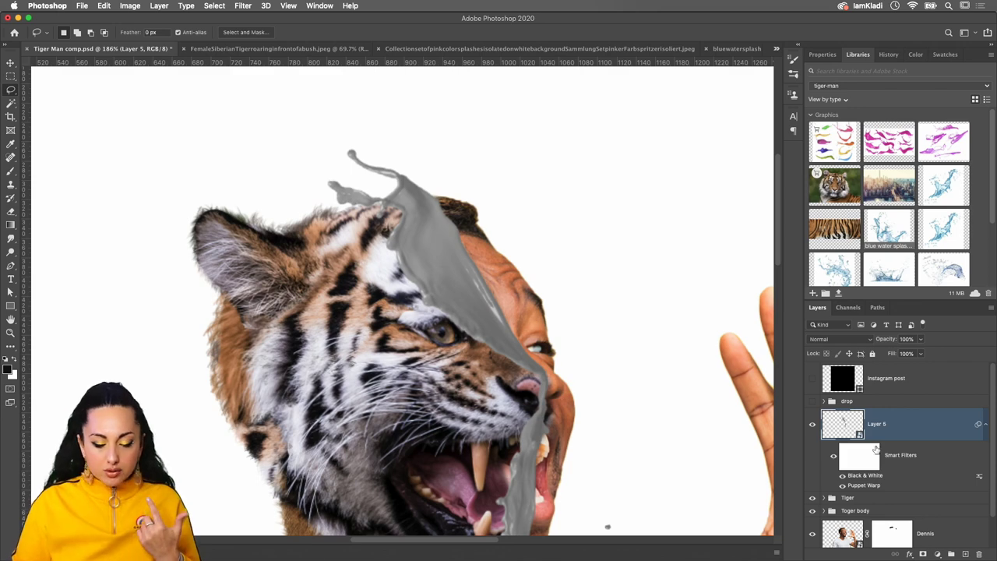
Zoom around the tiger's mouth, then bring up the Image > Adjustments menu
scroll(531, 406, "down", 3)
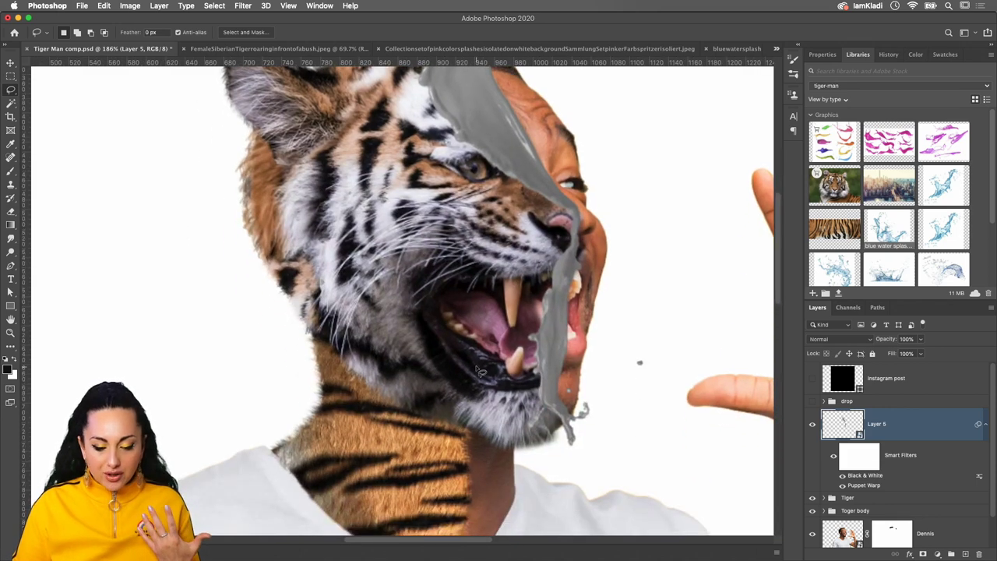
scroll(480, 372, "up", 3)
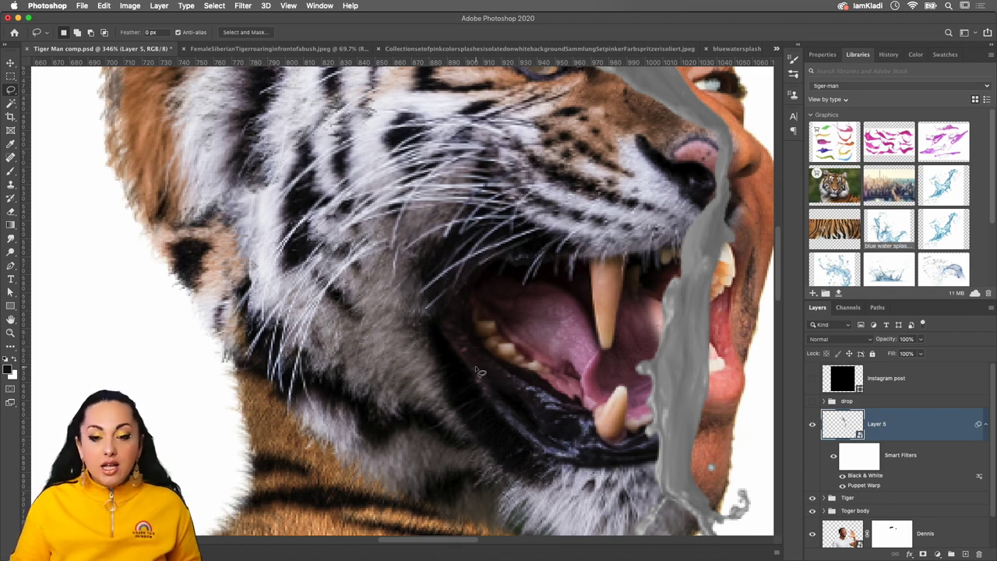
scroll(491, 354, "down", 1)
scroll(490, 354, "down", 2)
scroll(490, 354, "down", 3)
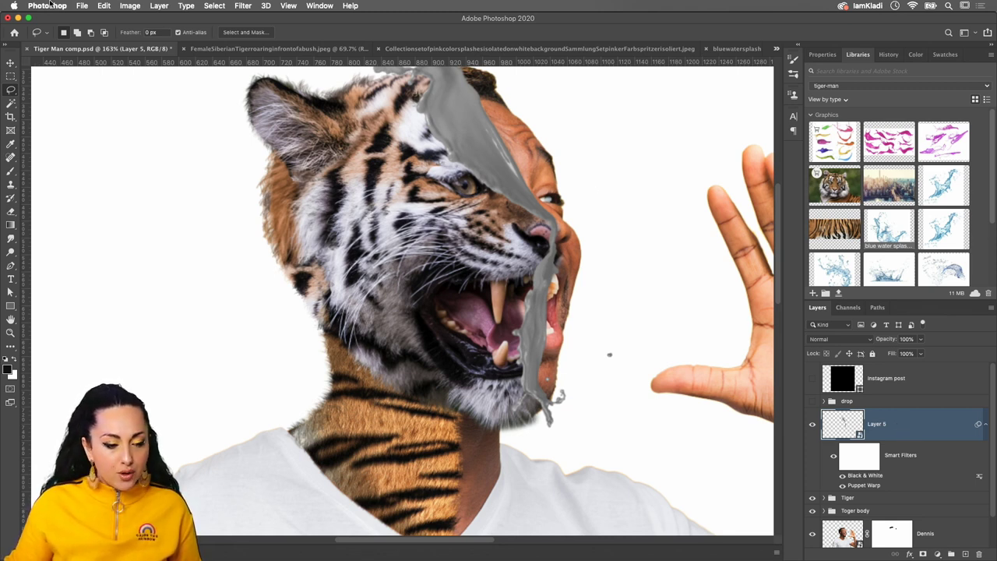
left_click(129, 6)
mouse_move(146, 35)
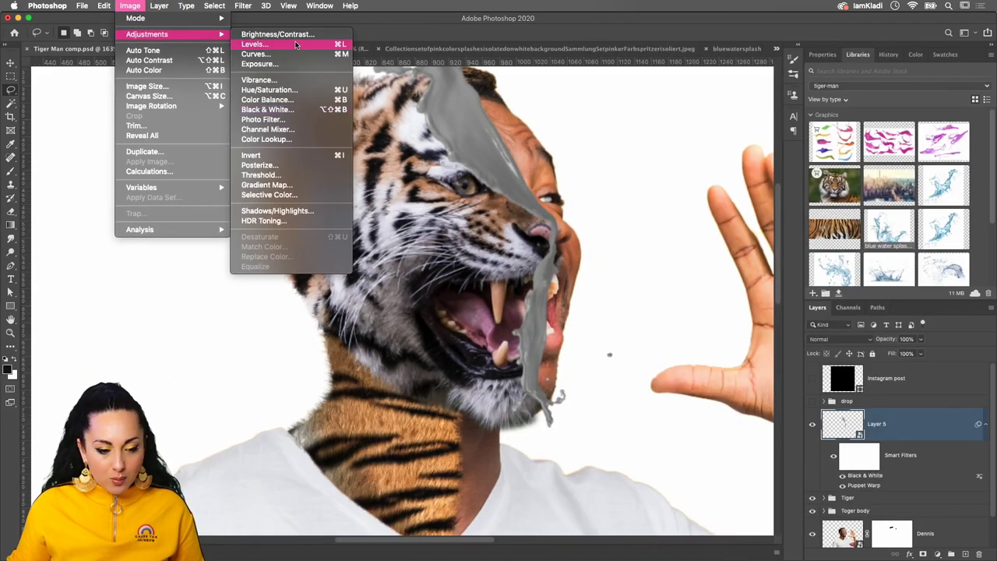
Add a Levels smart filter, move the dialog aside, and keep output levels at 0–255
left_click(294, 45)
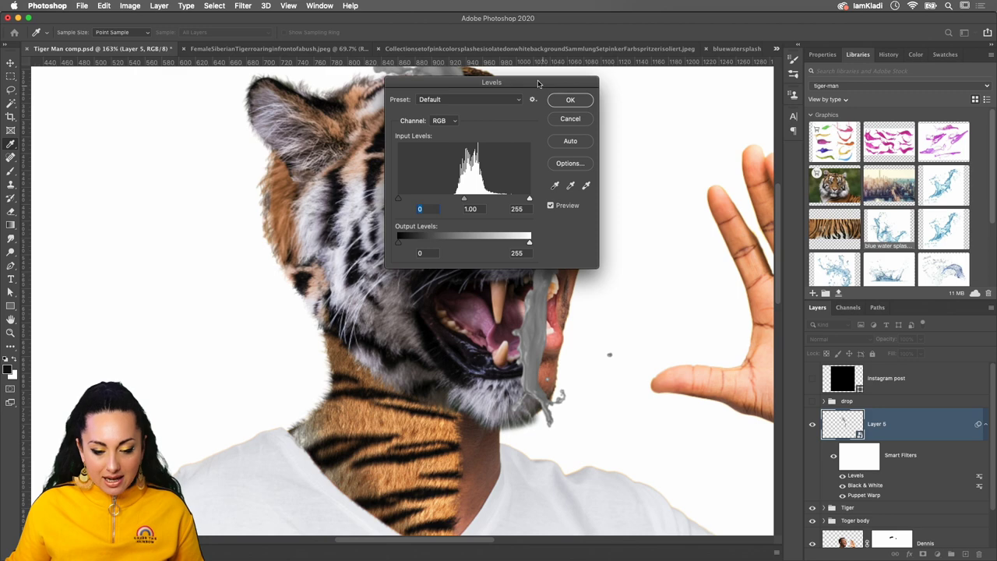
left_click_drag(538, 83, 710, 77)
left_click_drag(602, 329, 529, 387)
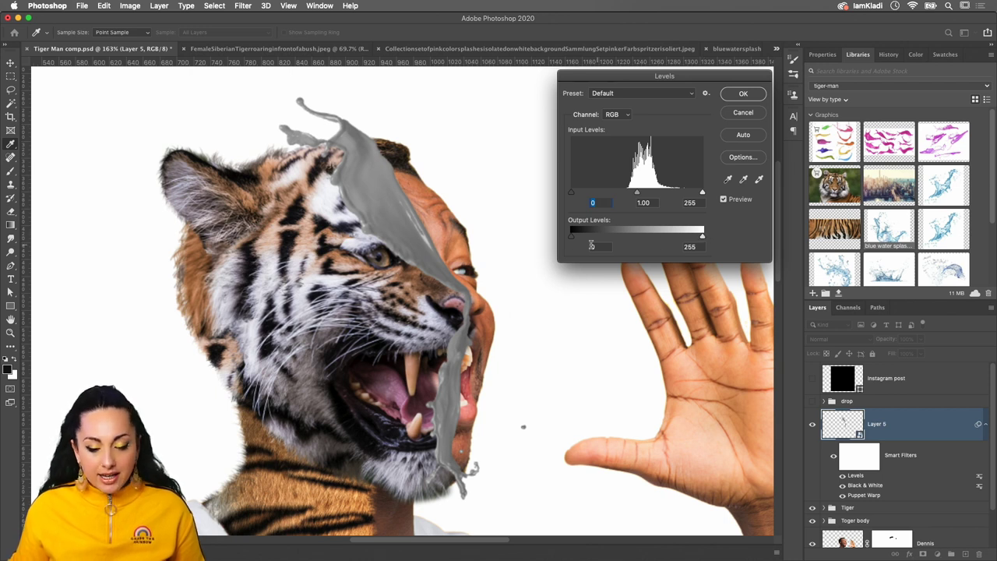
mouse_move(570, 237)
left_mouse_down()
mouse_move(655, 245)
mouse_move(533, 234)
mouse_move(664, 247)
mouse_move(630, 236)
left_mouse_up()
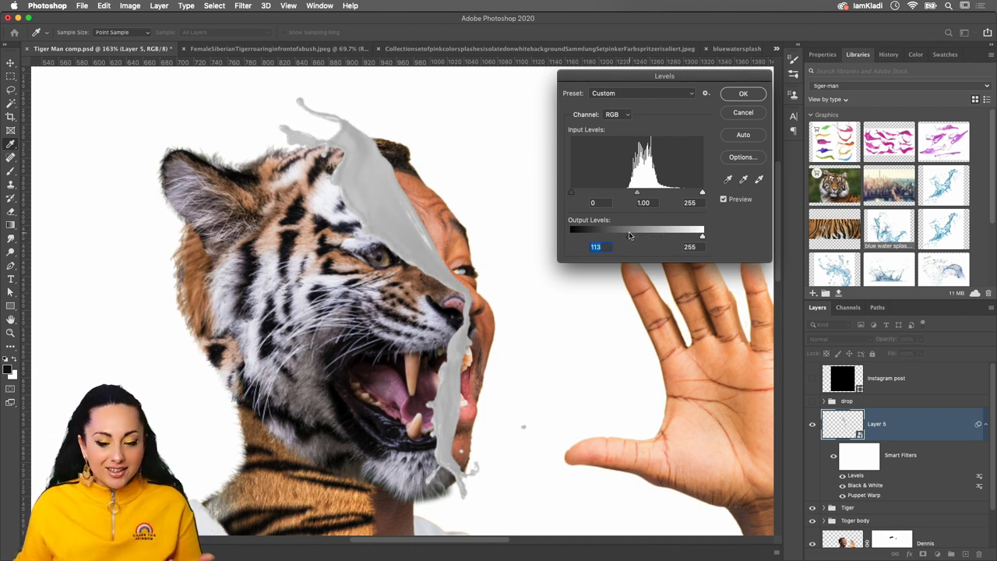
type("0")
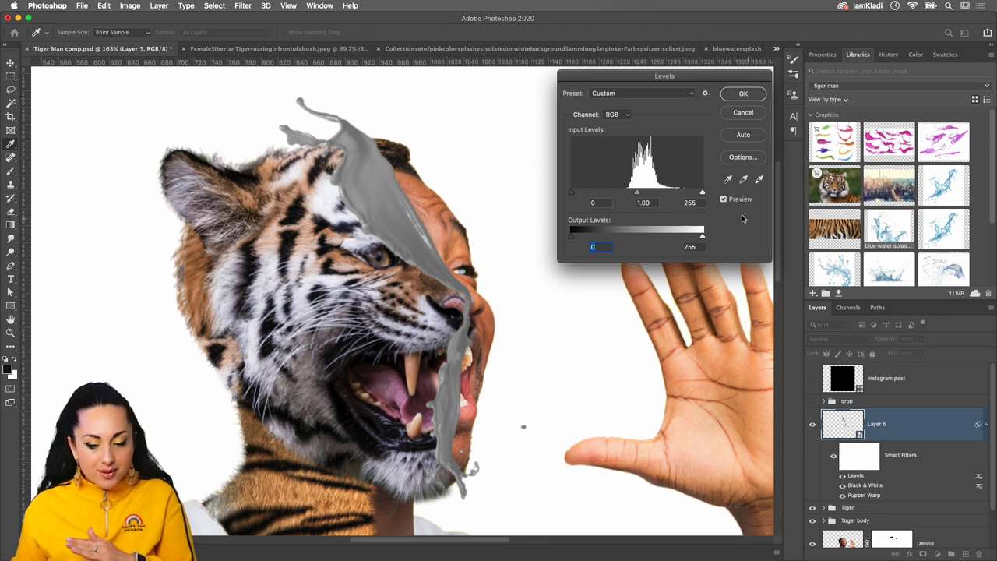
mouse_move(703, 238)
left_mouse_down()
mouse_move(641, 242)
mouse_move(714, 243)
left_mouse_up()
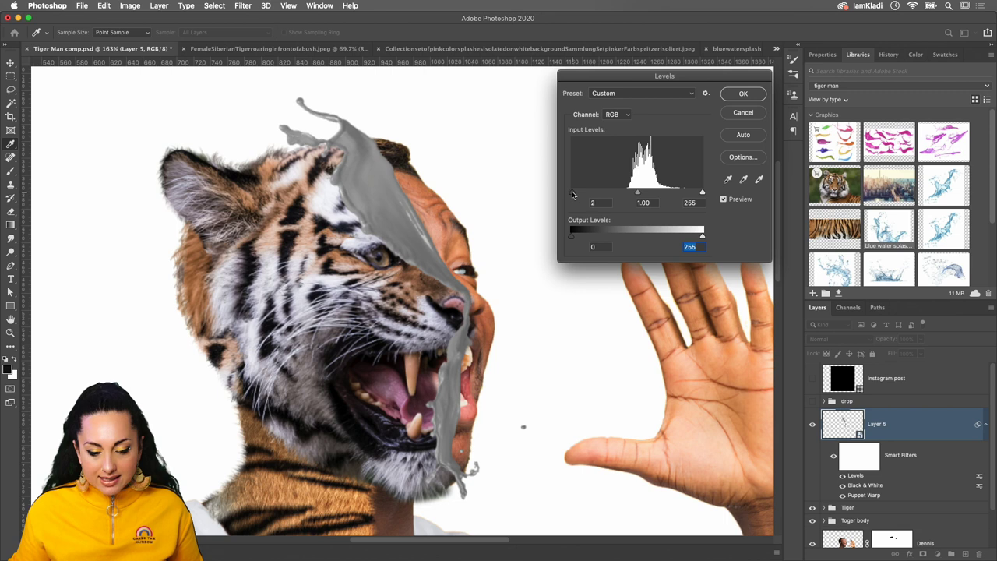
Set the Levels input black to 92, midtone to 0.81 and white to 194
left_click_drag(571, 193, 588, 193)
left_click_drag(598, 193, 614, 192)
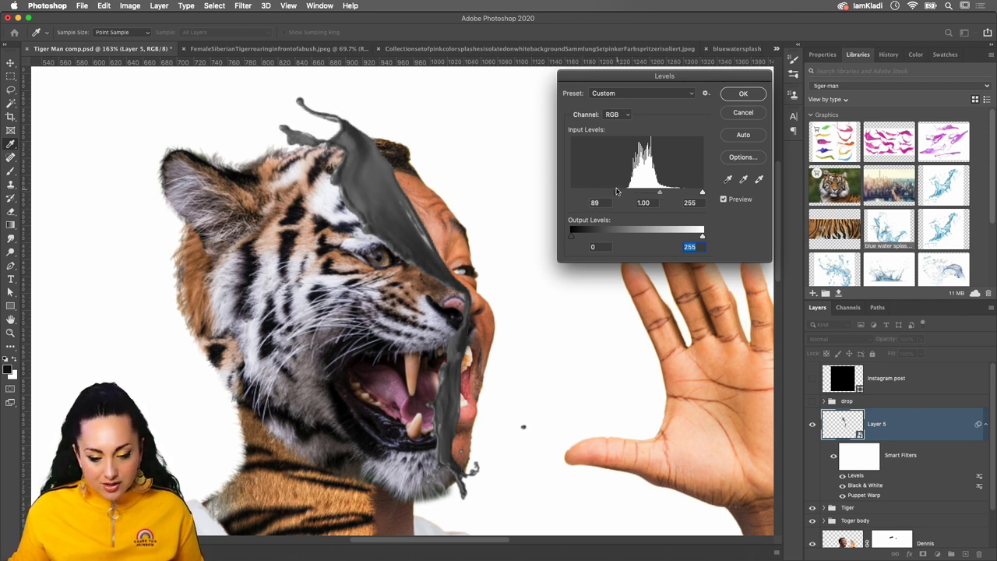
left_click(617, 192)
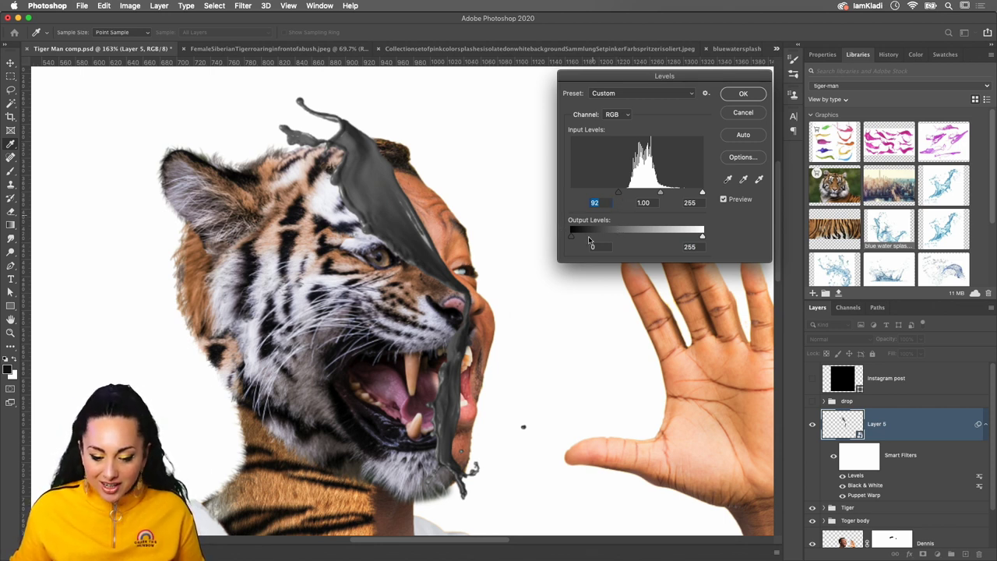
mouse_move(572, 236)
left_mouse_down()
mouse_move(607, 236)
mouse_move(568, 239)
left_mouse_up()
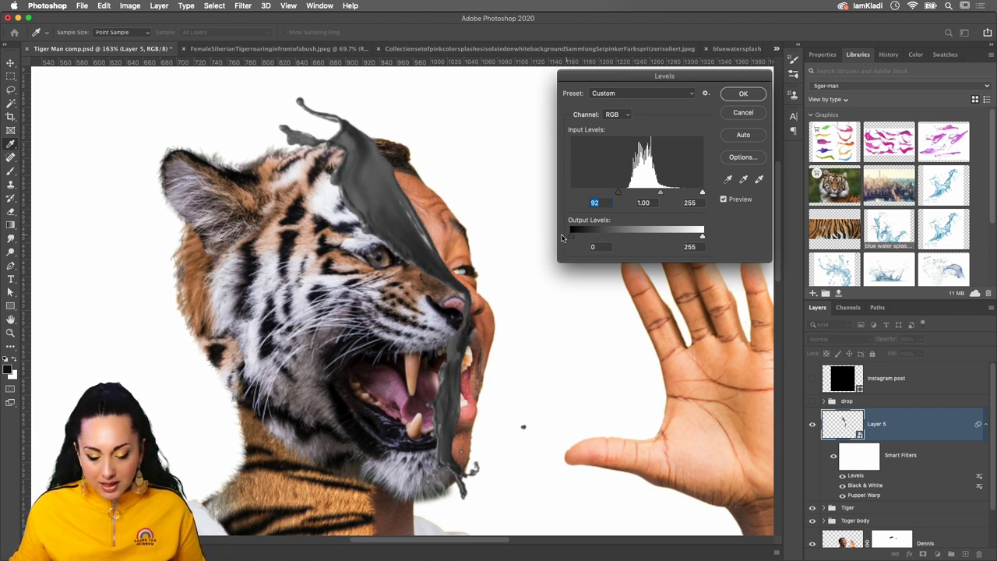
left_click_drag(661, 195, 653, 193)
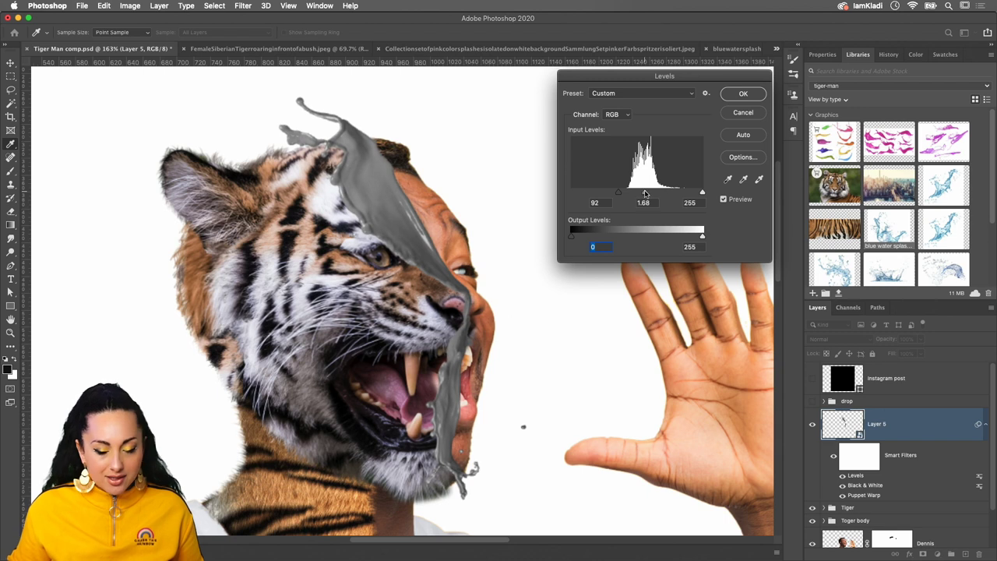
left_click_drag(653, 193, 665, 194)
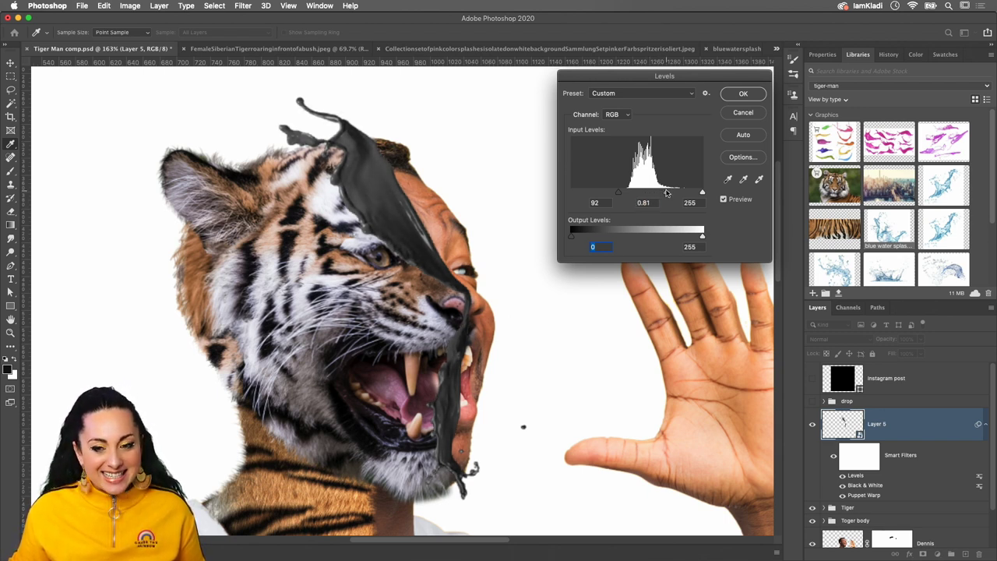
left_click(665, 193)
left_click_drag(700, 194, 672, 199)
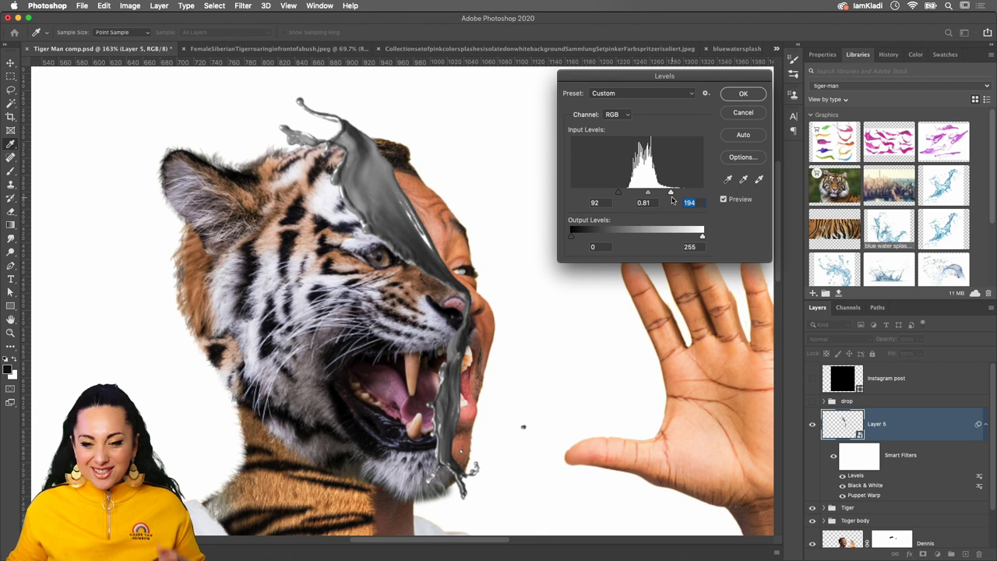
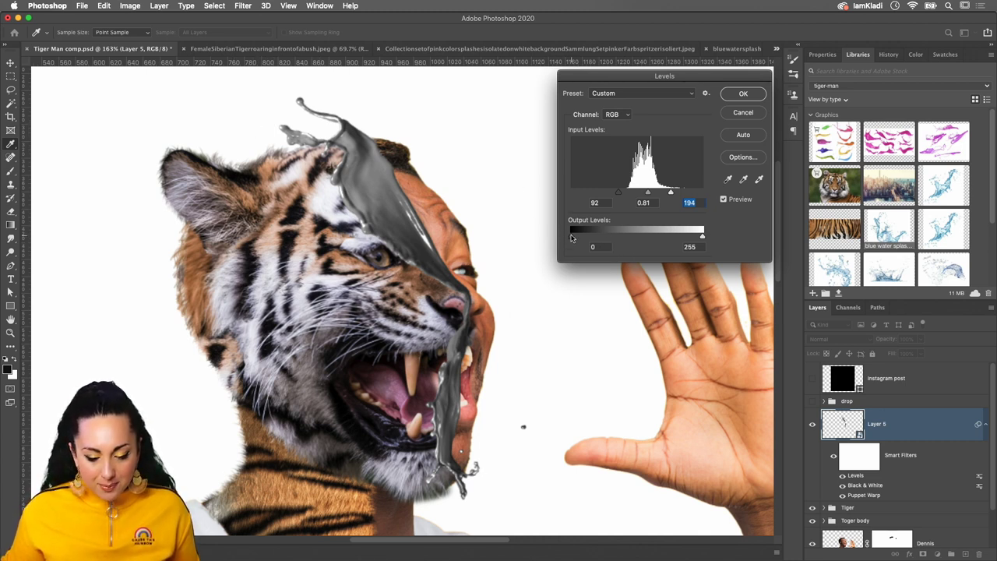
Apply Levels to the splash with output black 0 and black input raised to 109
left_click_drag(573, 238, 569, 236)
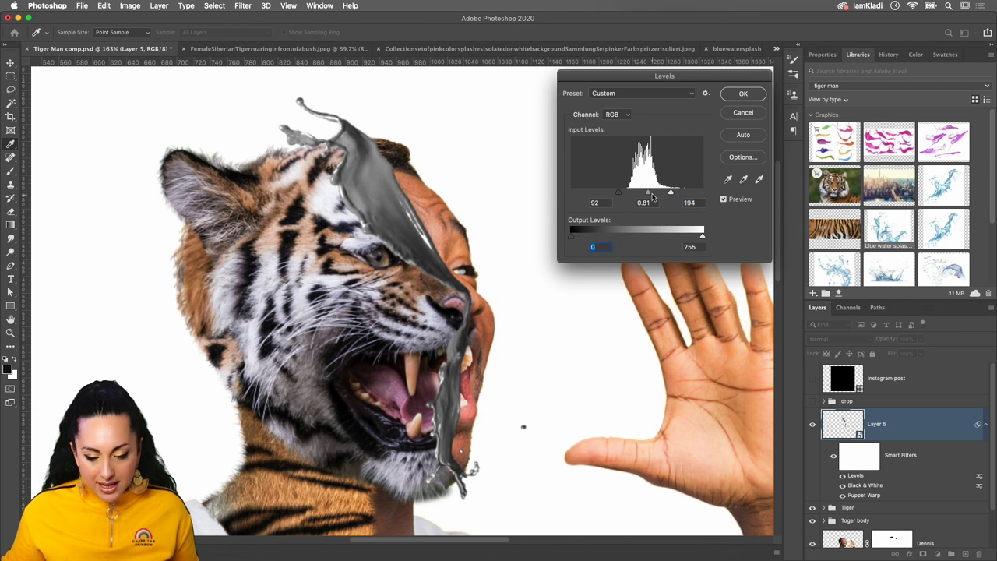
left_click_drag(621, 194, 624, 193)
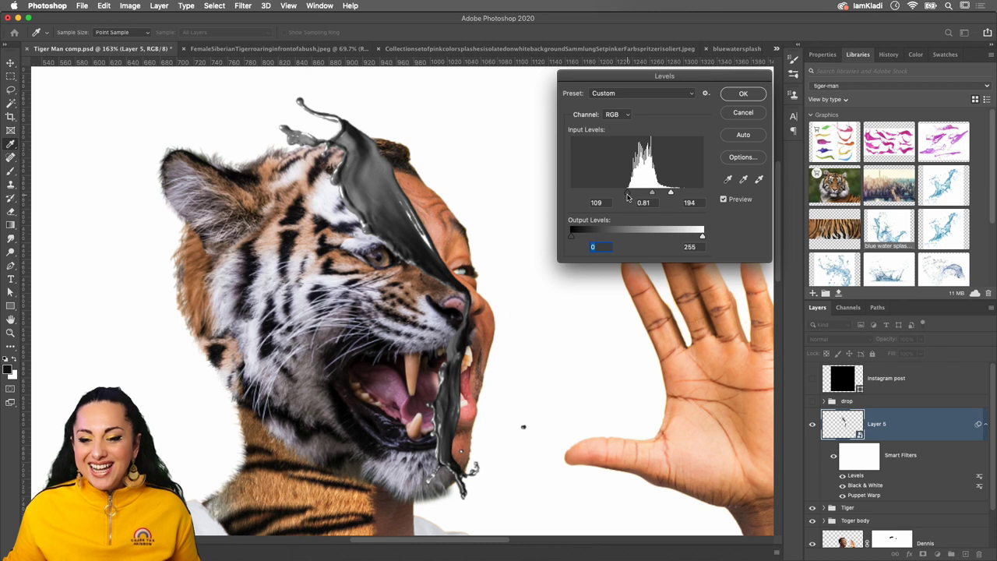
left_click_drag(627, 197, 623, 200)
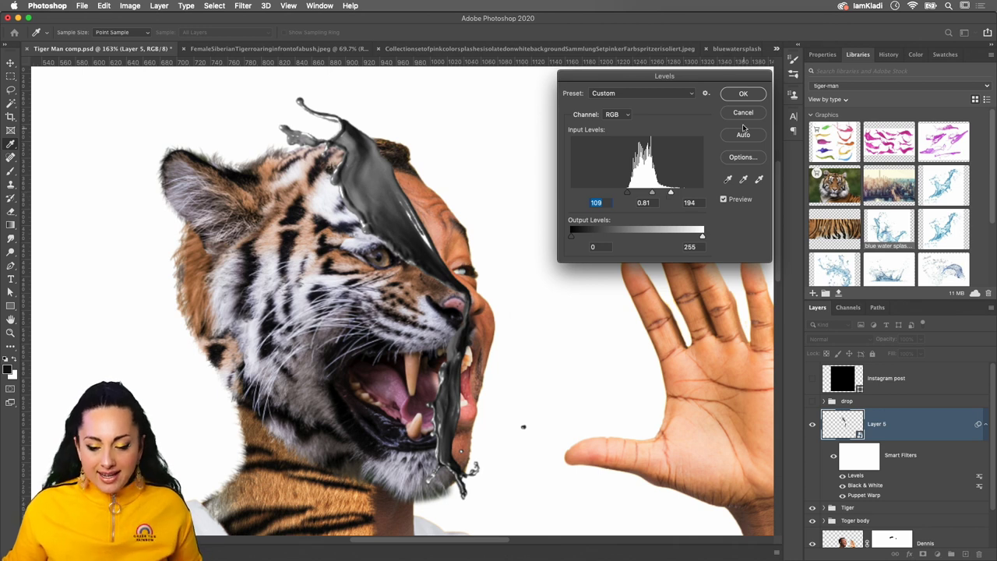
left_click(743, 94)
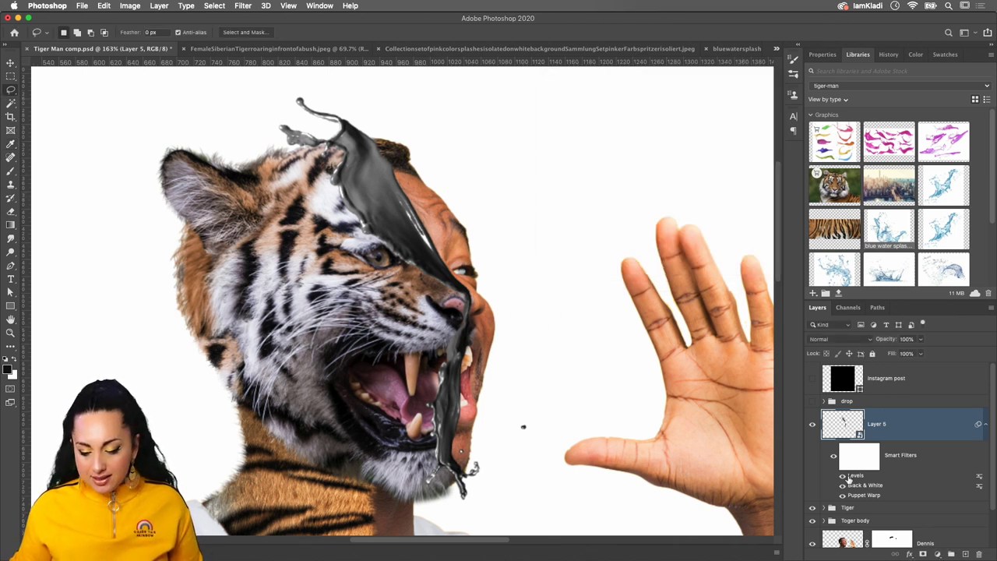
left_click(842, 477)
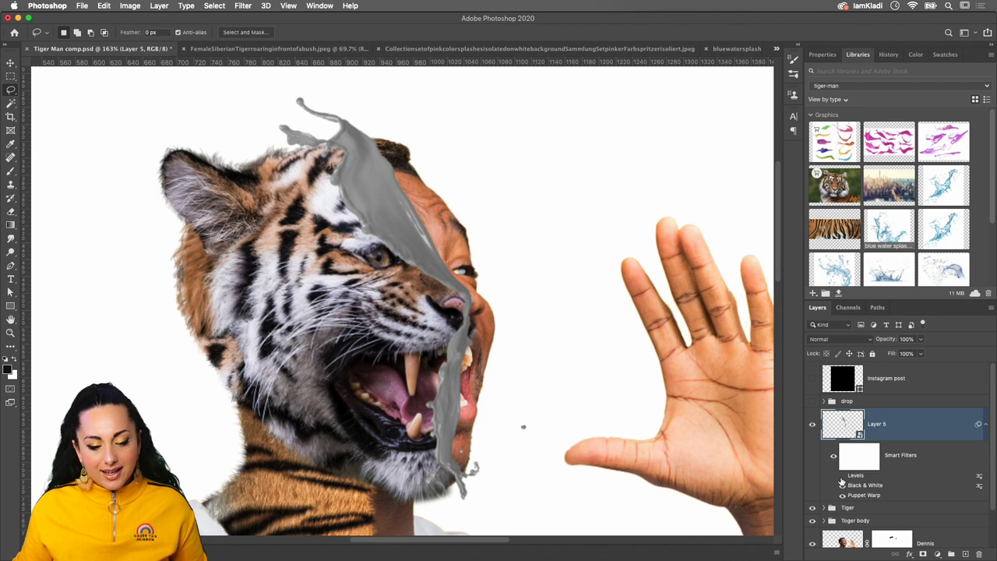
left_click(841, 477)
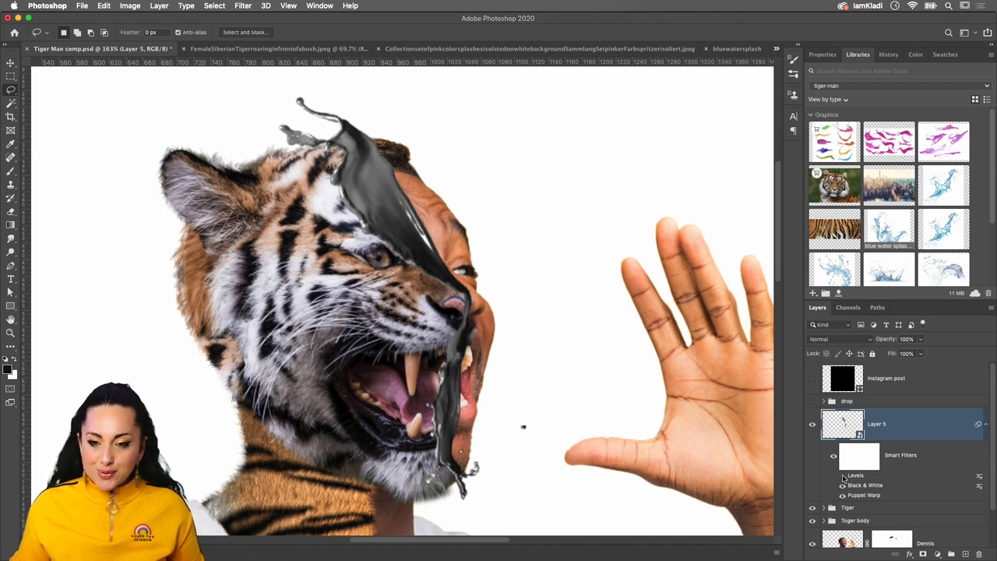
left_click(842, 477)
left_click(842, 476)
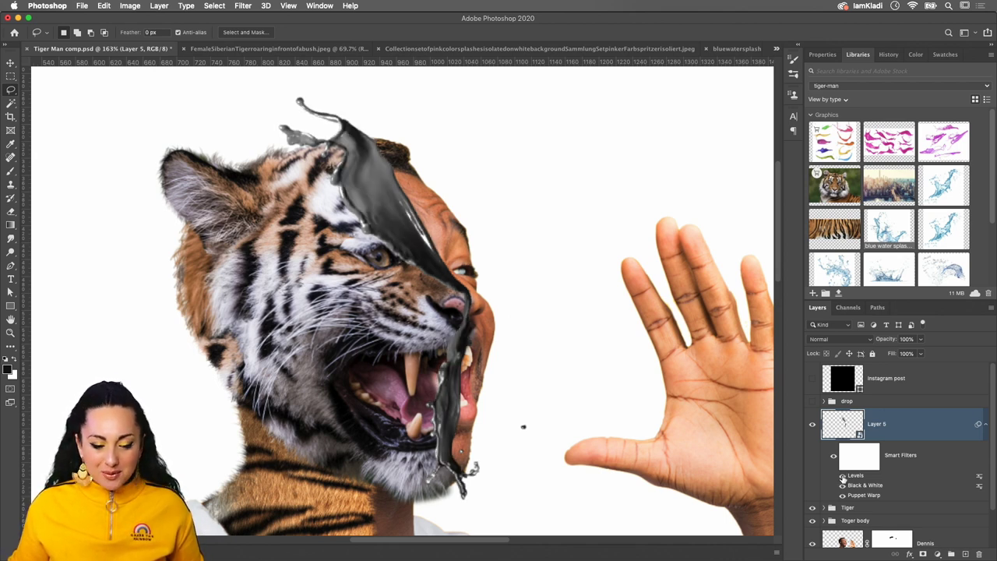
left_click(842, 477)
left_click(842, 477)
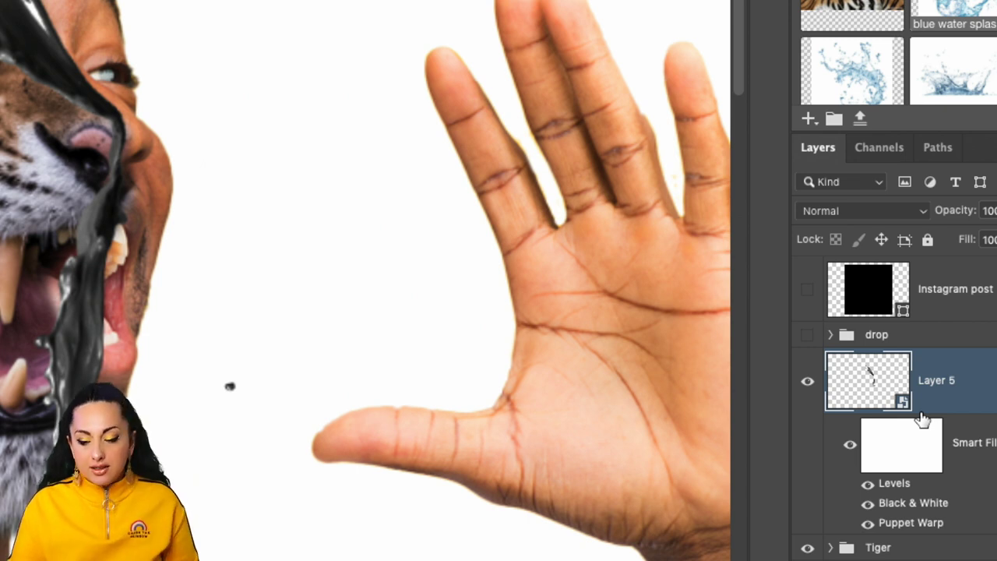
scroll(958, 442, "down", 2)
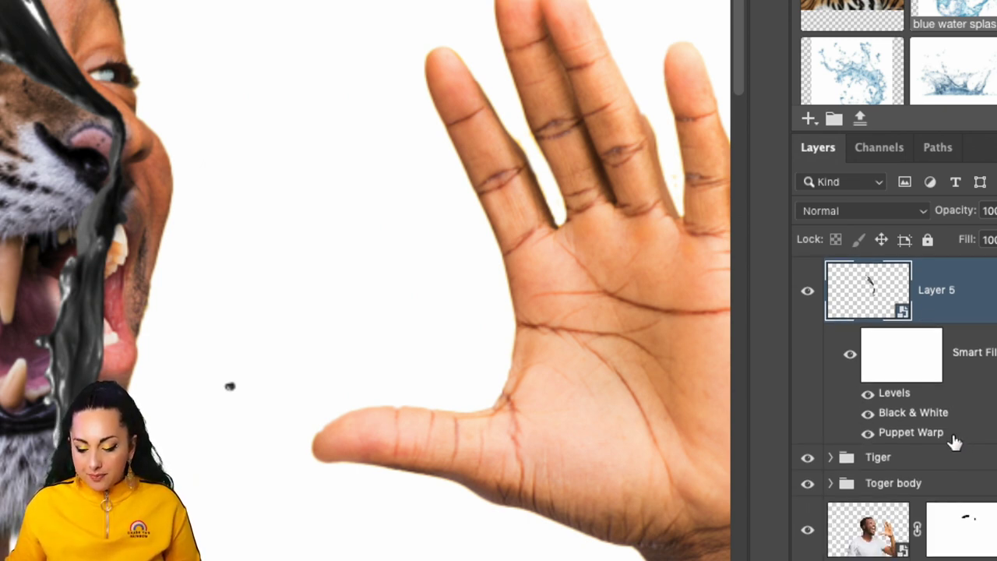
right_click(902, 321)
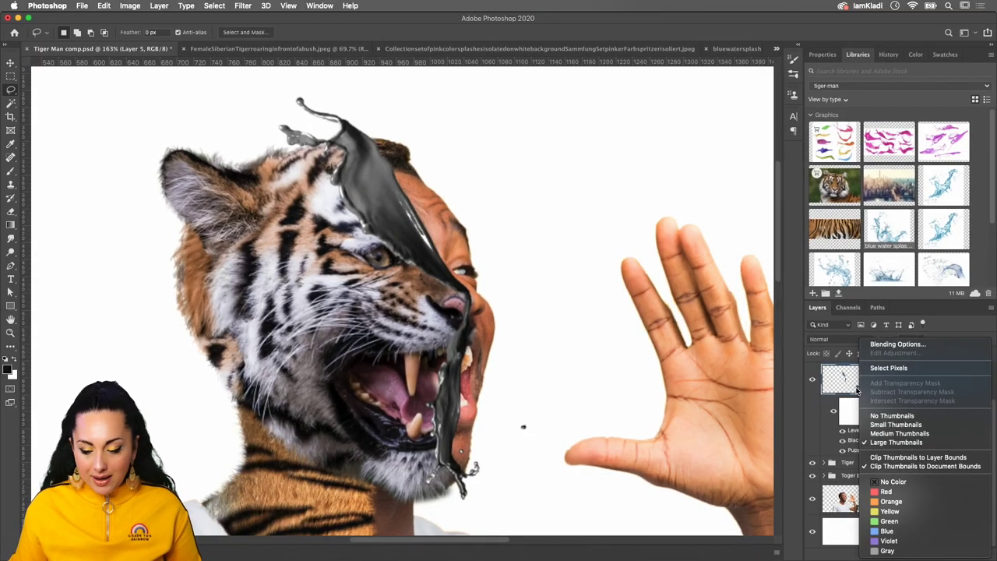
key("Escape")
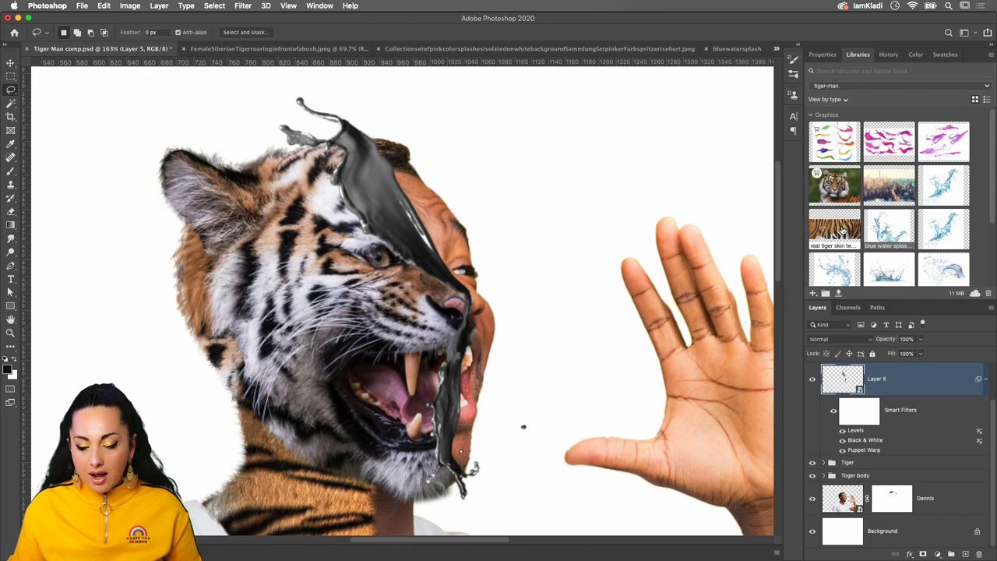
Place the tiger skin texture from Libraries, rotated about 32° and shrunk over the head
left_click_drag(842, 232, 483, 257)
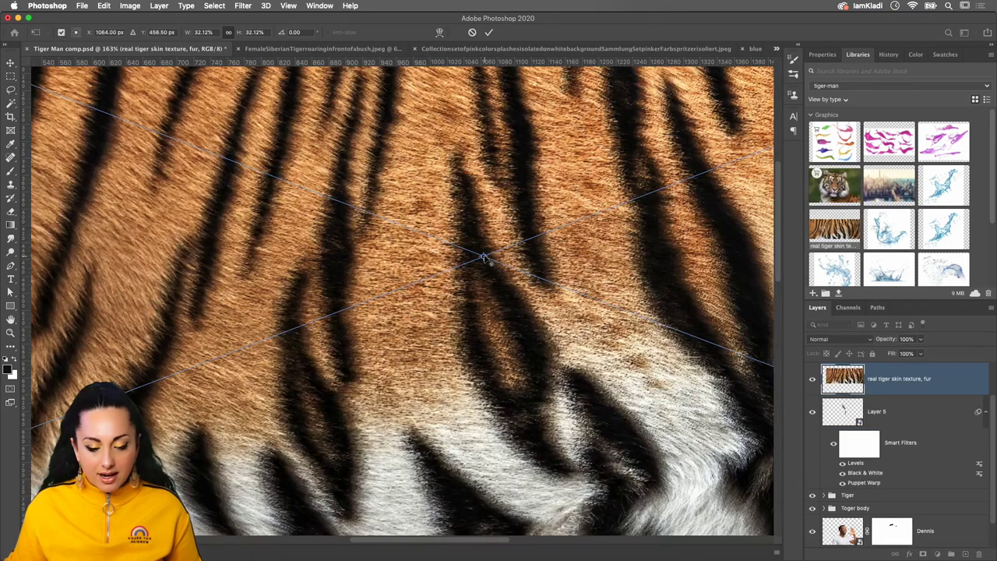
scroll(483, 257, "down", 3)
scroll(483, 257, "down", 2)
scroll(545, 195, "down", 1)
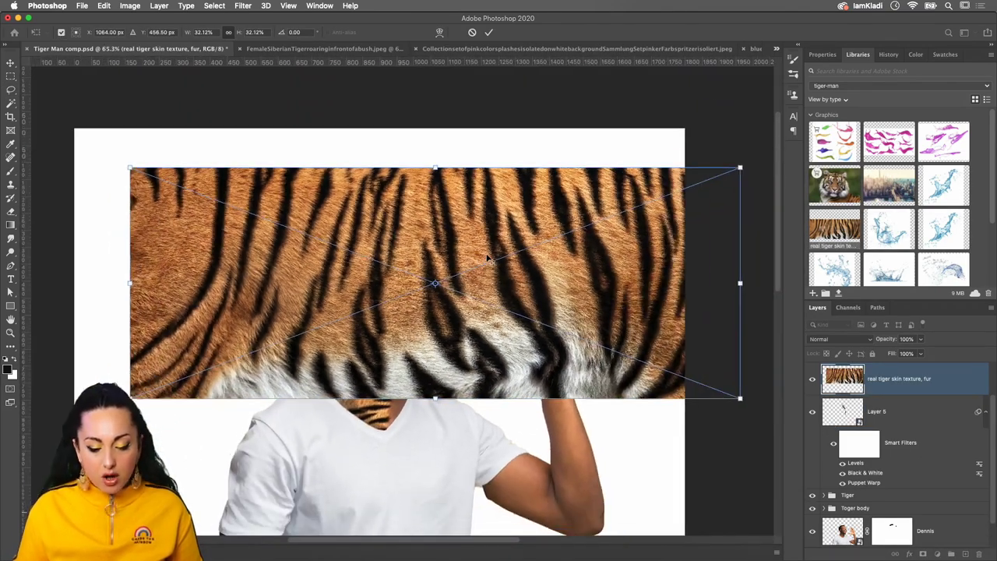
mouse_move(746, 167)
left_mouse_down()
mouse_move(759, 330)
mouse_move(740, 373)
mouse_move(512, 355)
left_mouse_up()
left_click_drag(358, 330, 466, 377)
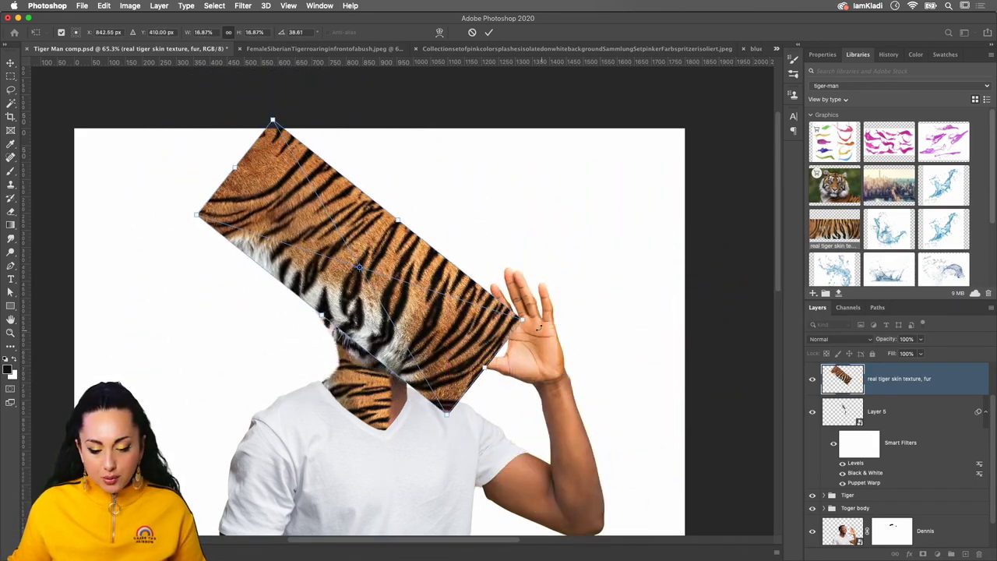
Rotate the texture to about 59°, resize it into a strip on the head, and commit
mouse_move(272, 117)
left_mouse_down()
mouse_move(330, 99)
mouse_move(363, 167)
left_mouse_up()
left_click_drag(314, 235, 354, 250)
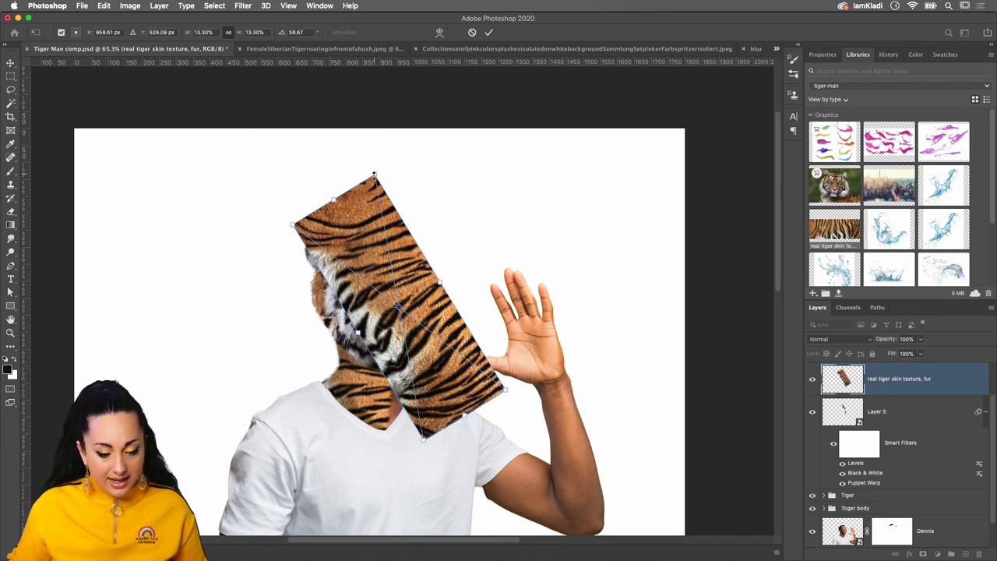
mouse_move(373, 176)
left_mouse_down()
mouse_move(393, 303)
mouse_move(376, 251)
left_mouse_up()
left_click_drag(415, 371, 422, 388)
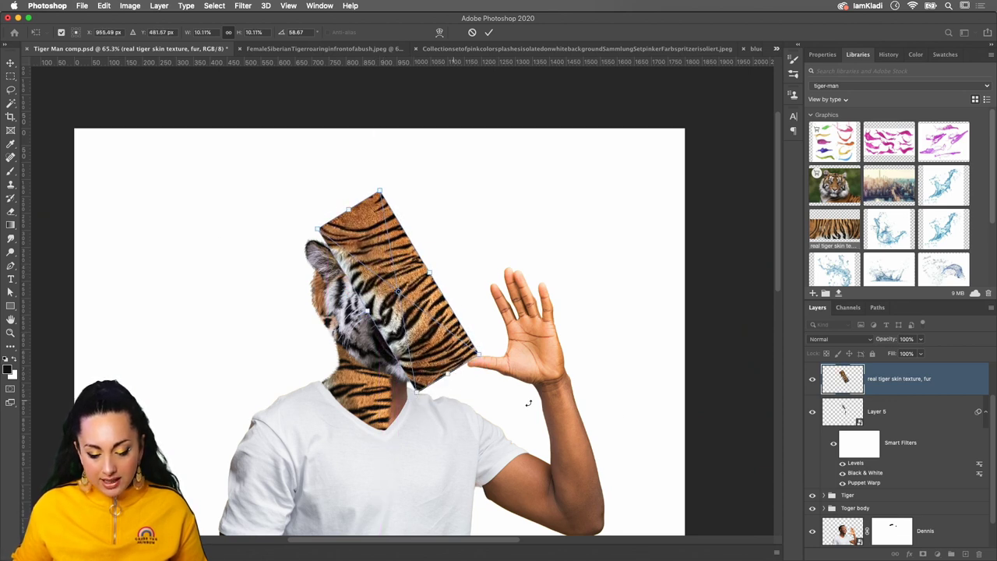
key("Return")
key("l")
left_click(935, 419)
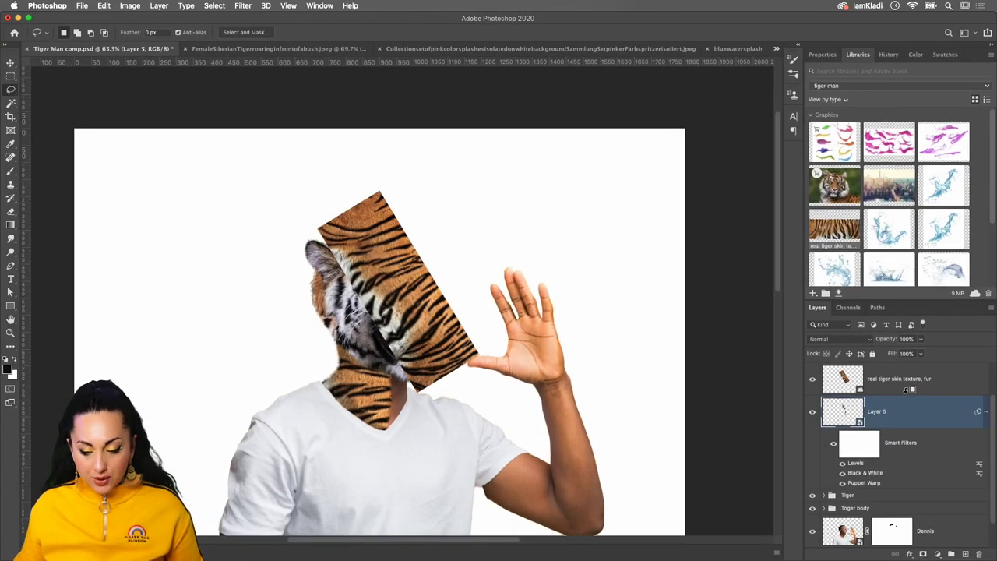
Clip the tiger skin texture layer to the splash Layer 5
left_click(906, 389)
left_click(906, 396, "alt")
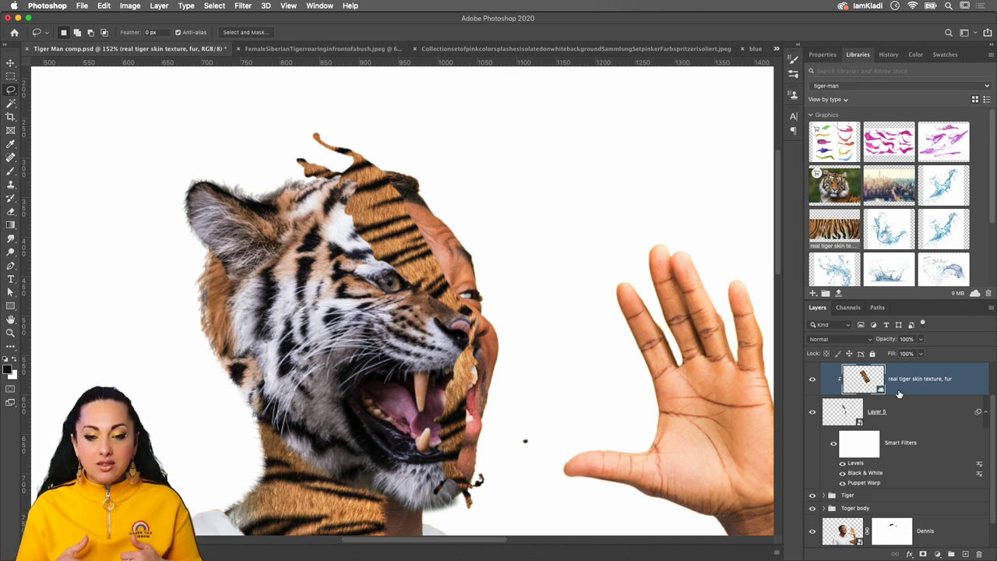
left_click(887, 410)
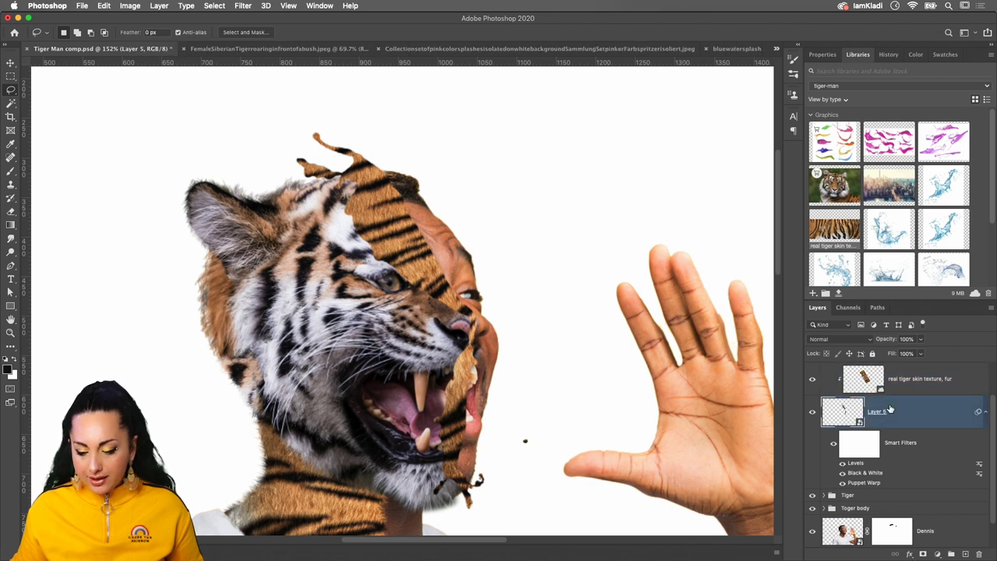
left_click(896, 383)
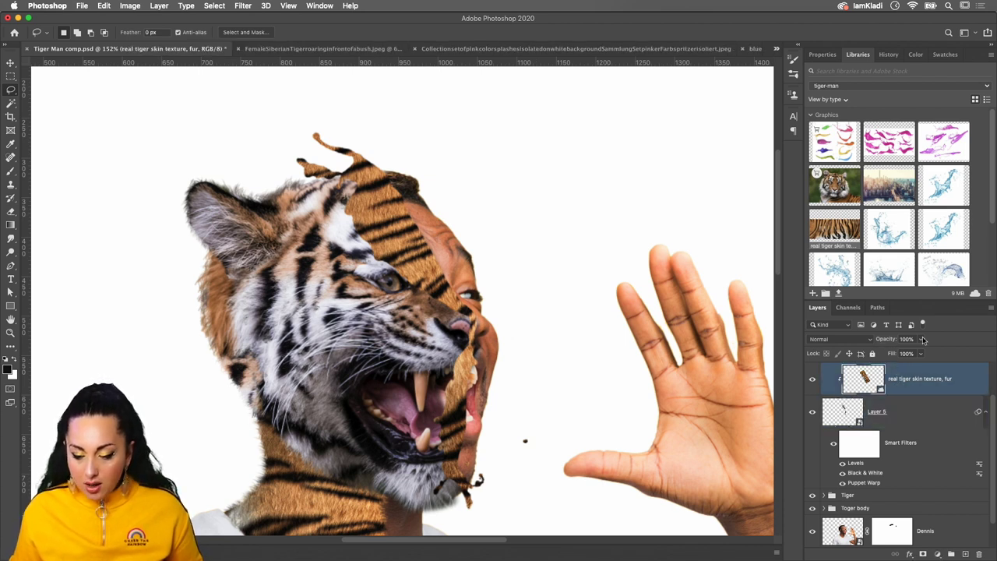
Set the fur texture layer to 15% opacity with Overlay blend mode
left_click(922, 339)
left_click_drag(905, 353, 890, 354)
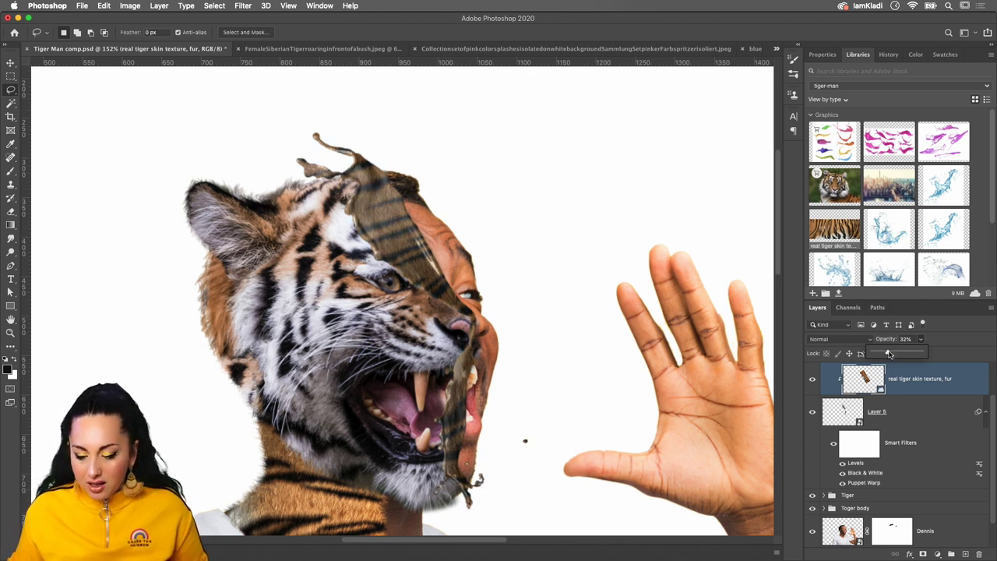
left_click_drag(884, 353, 879, 354)
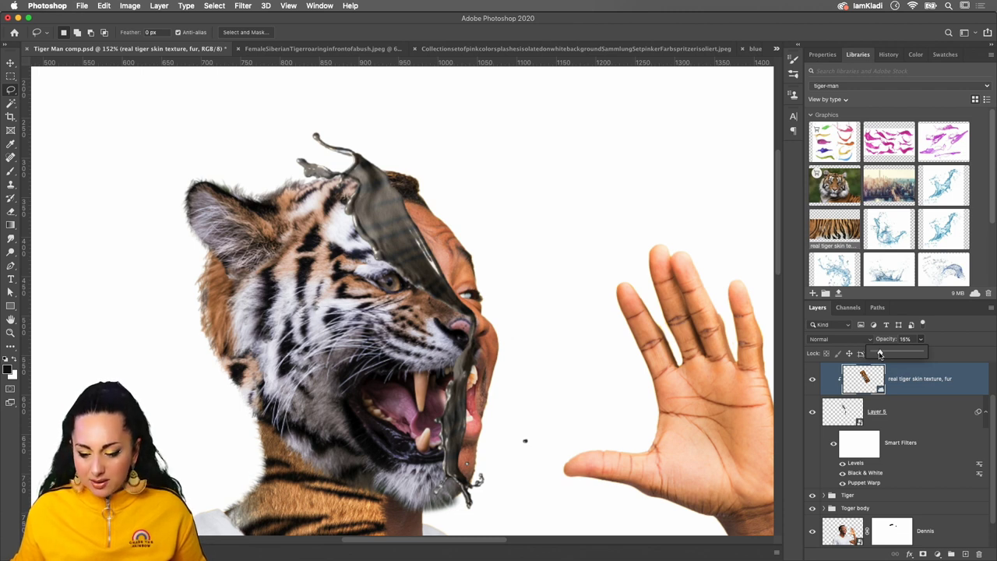
left_click(863, 342)
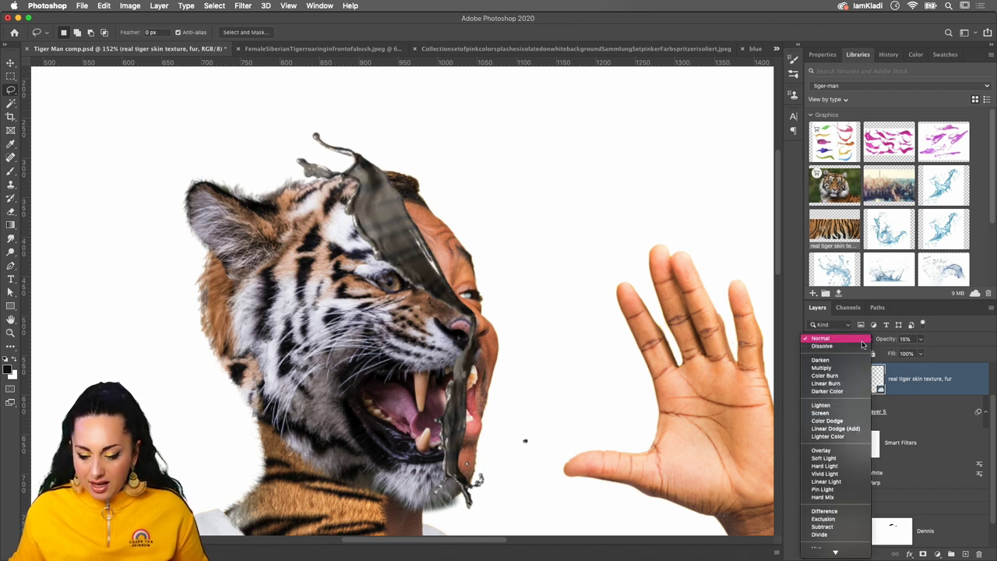
left_click(861, 450)
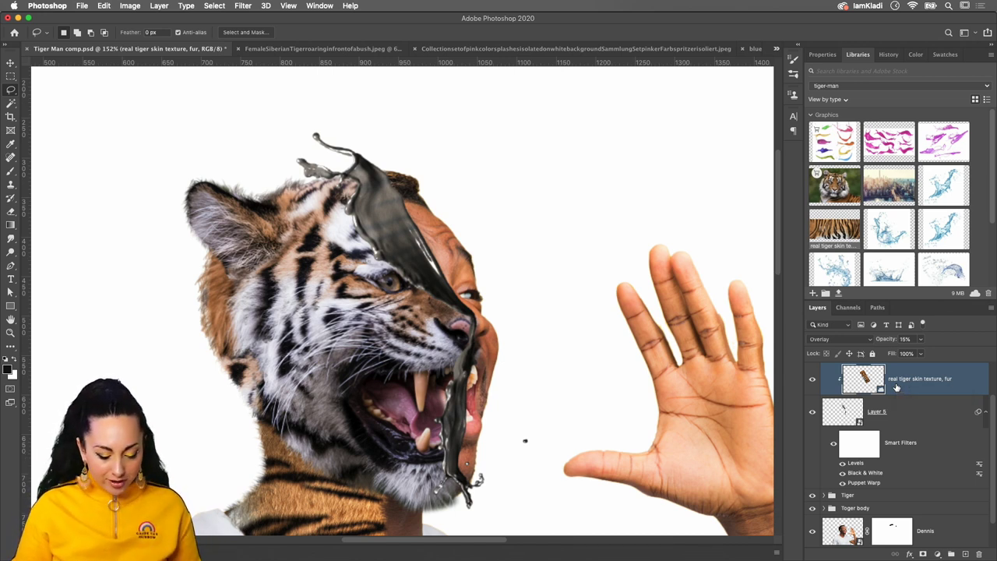
key("ctrl+t")
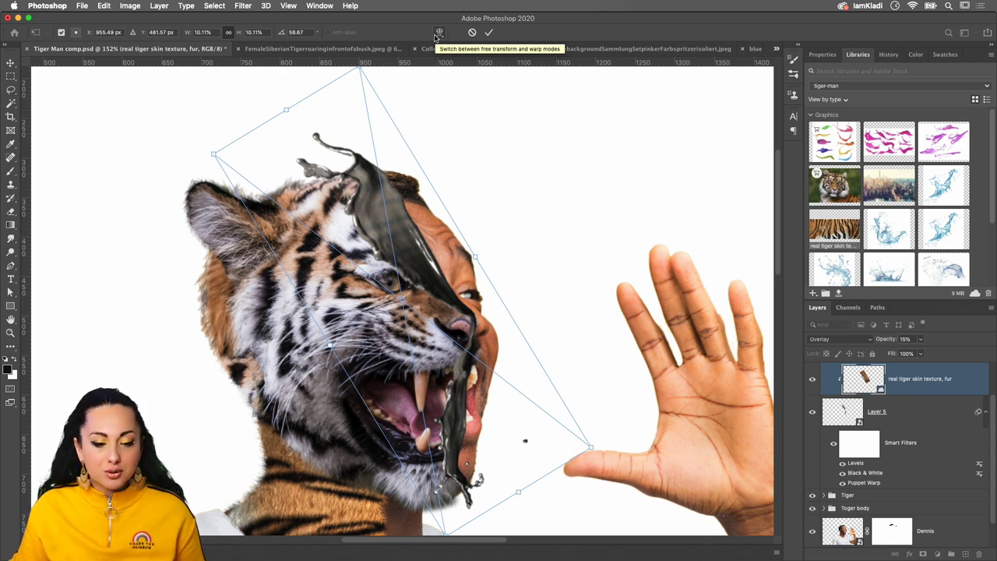
Warp the fur texture with the Flag preset and commit the transform
left_click(439, 33)
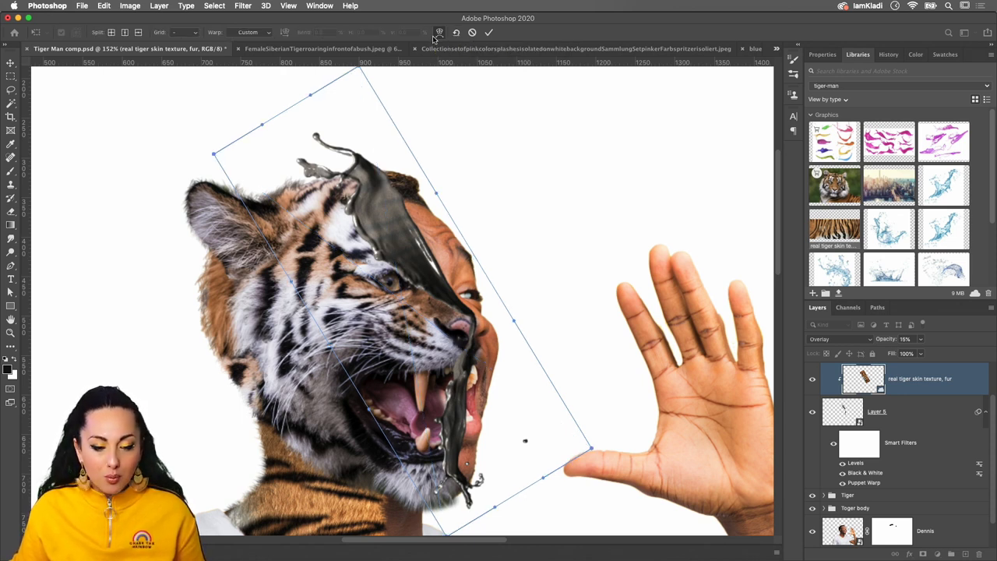
left_click(113, 35)
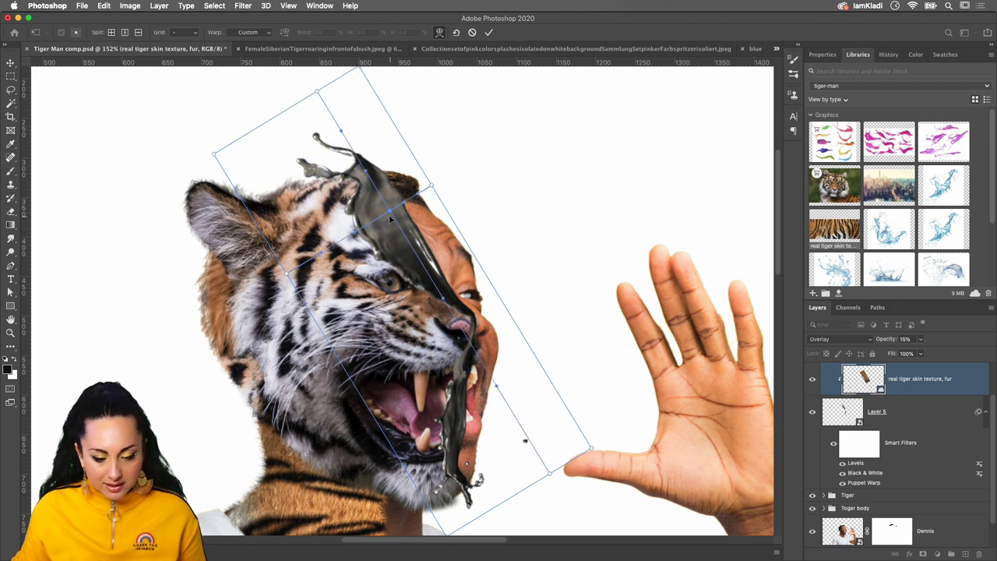
left_click(394, 207)
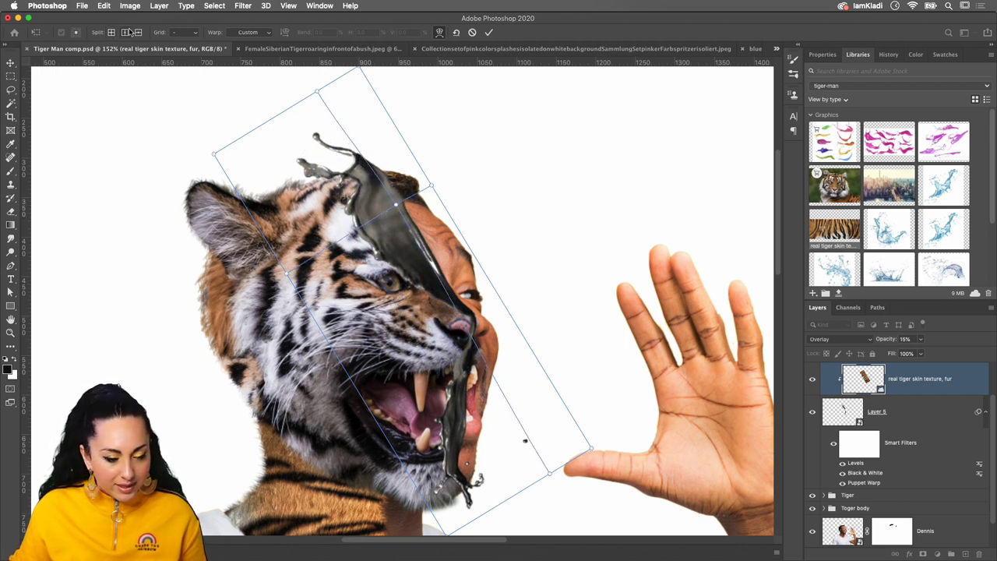
left_click(343, 288)
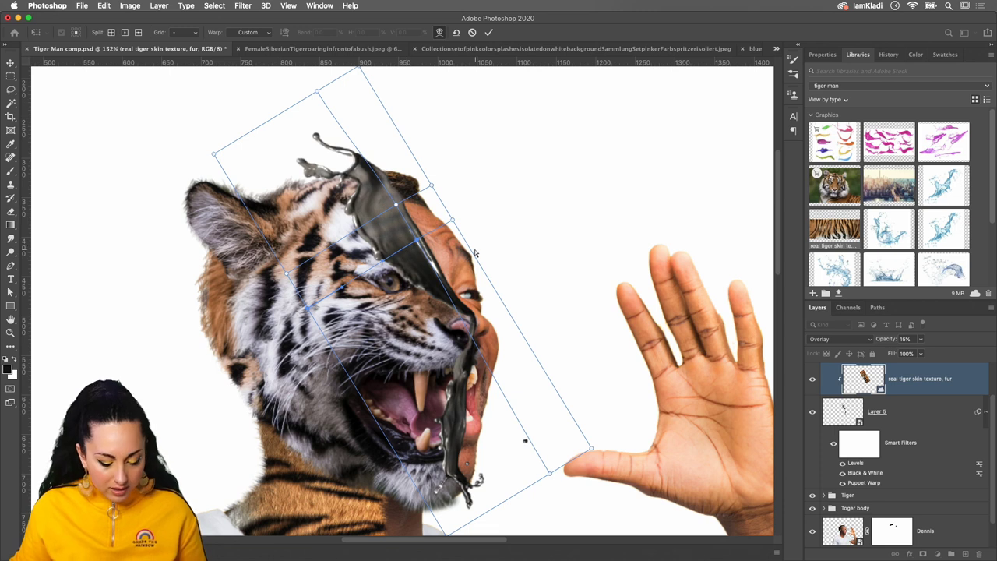
key("super+z")
key("super+z")
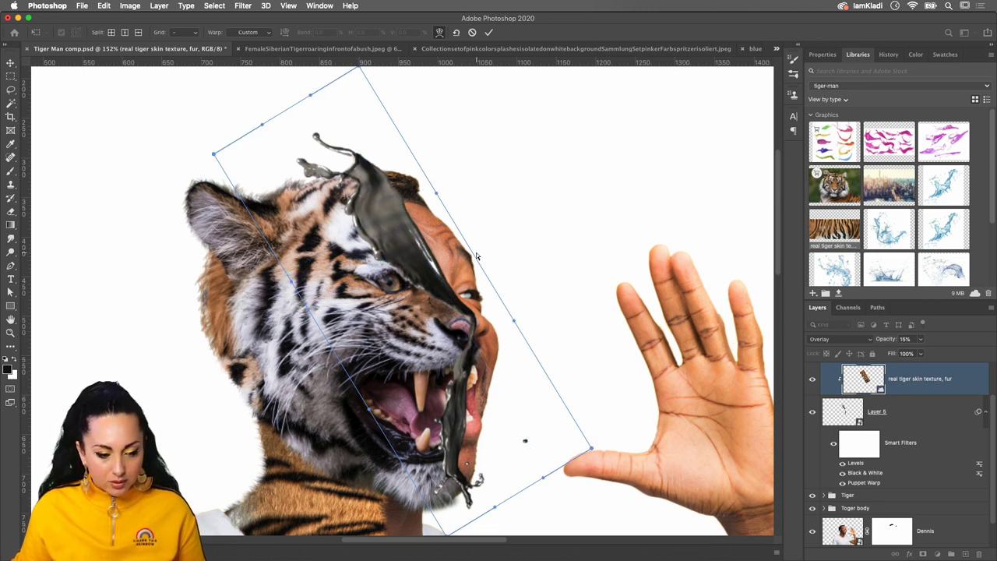
left_click(259, 35)
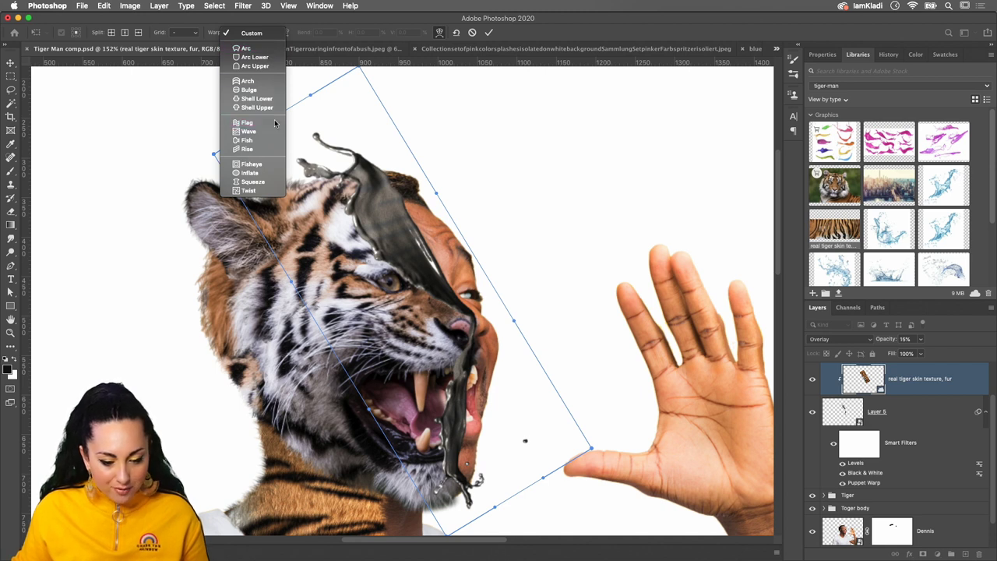
left_click(274, 123)
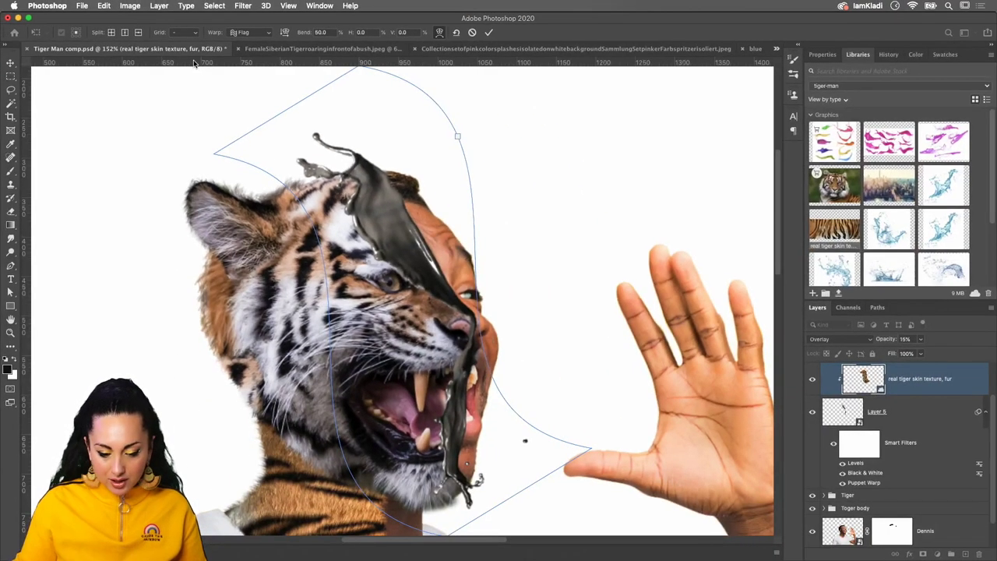
left_click(938, 411)
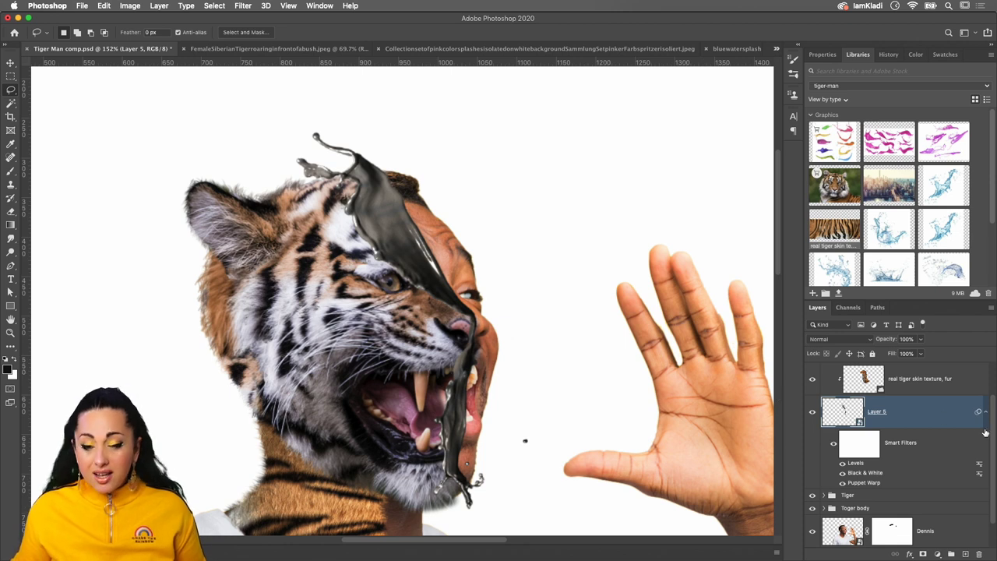
Add a new layer above the Tiger group and ready a soft round 134 px brush
left_click(954, 496)
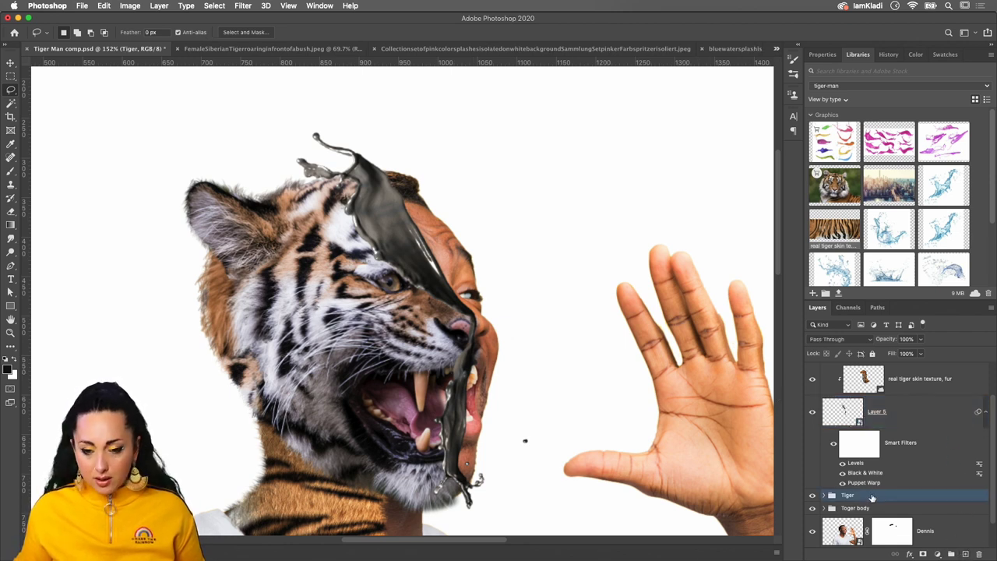
left_click(965, 554)
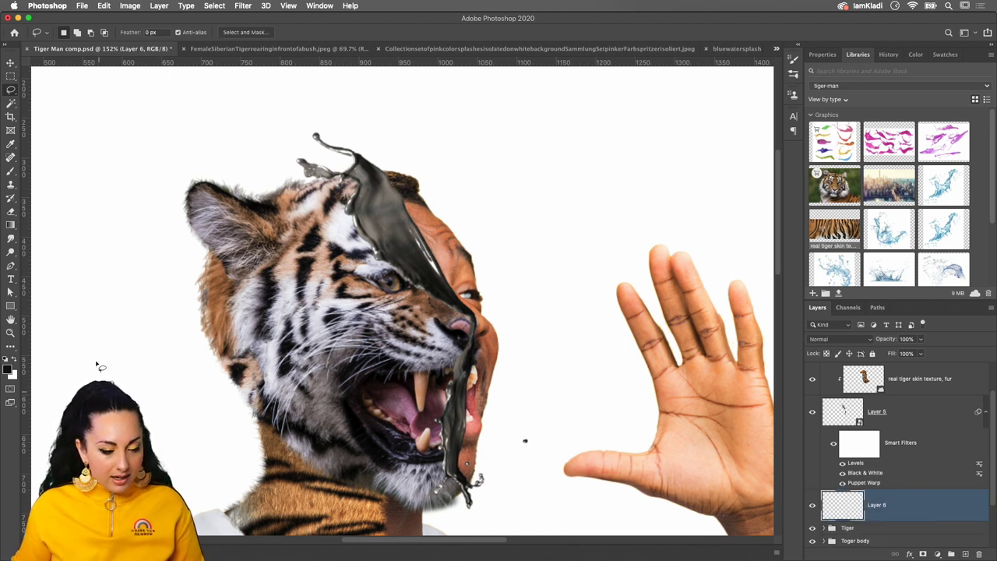
left_click(11, 171)
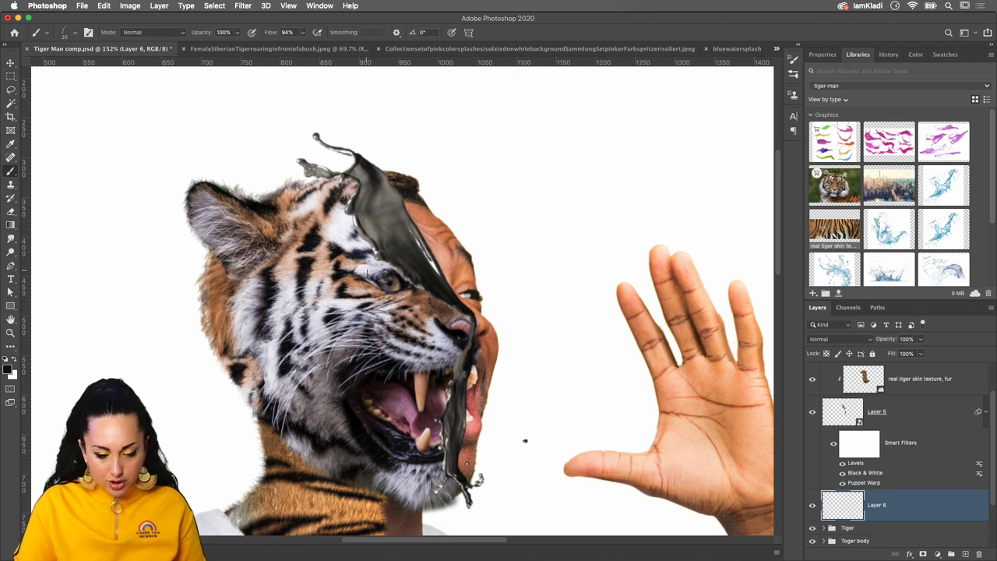
key("bracketright")
key("bracketright")
key("bracketright")
key("bracketright")
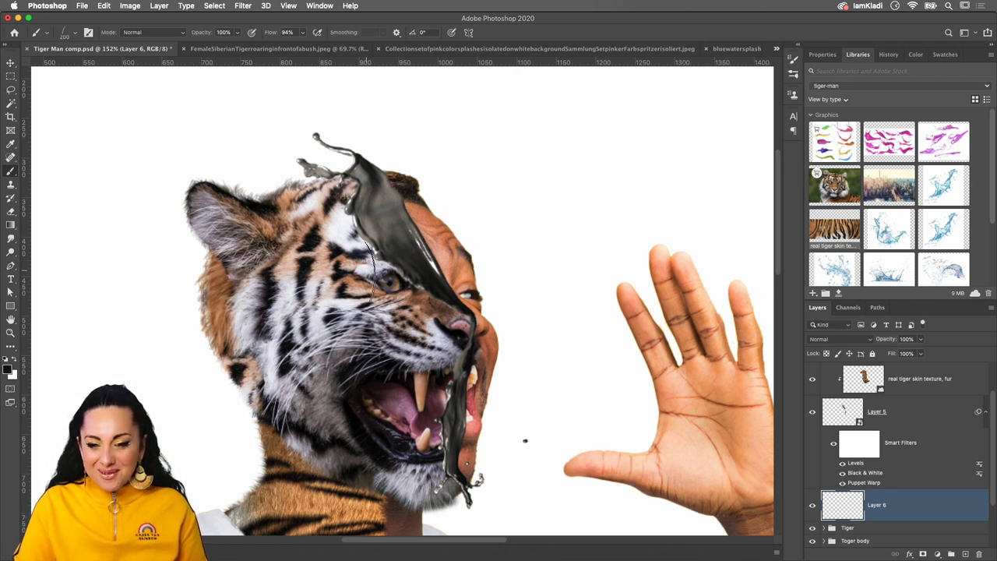
key("bracketright")
key("bracketright")
key("bracketright")
key("bracketright")
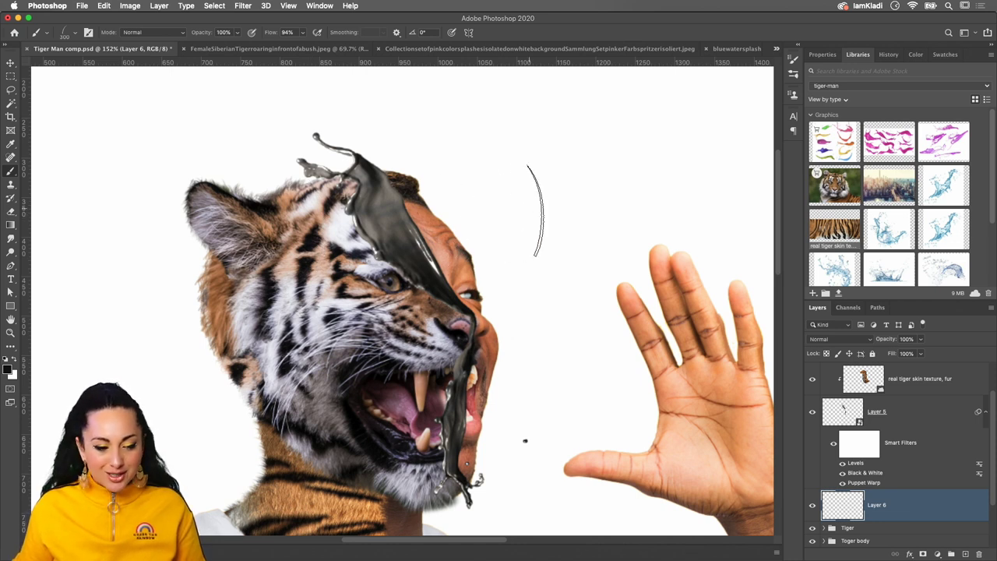
left_click(75, 35)
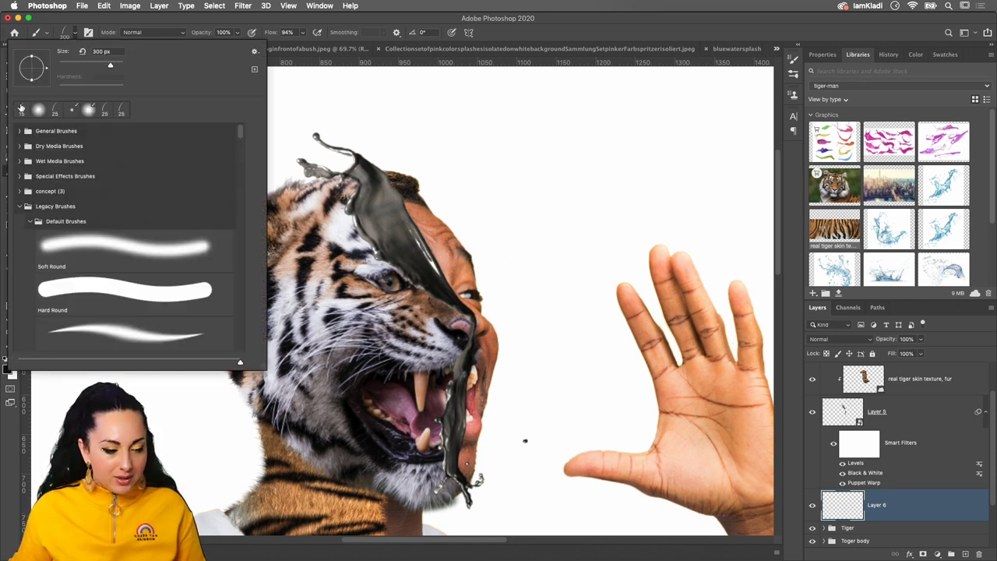
left_click(37, 113)
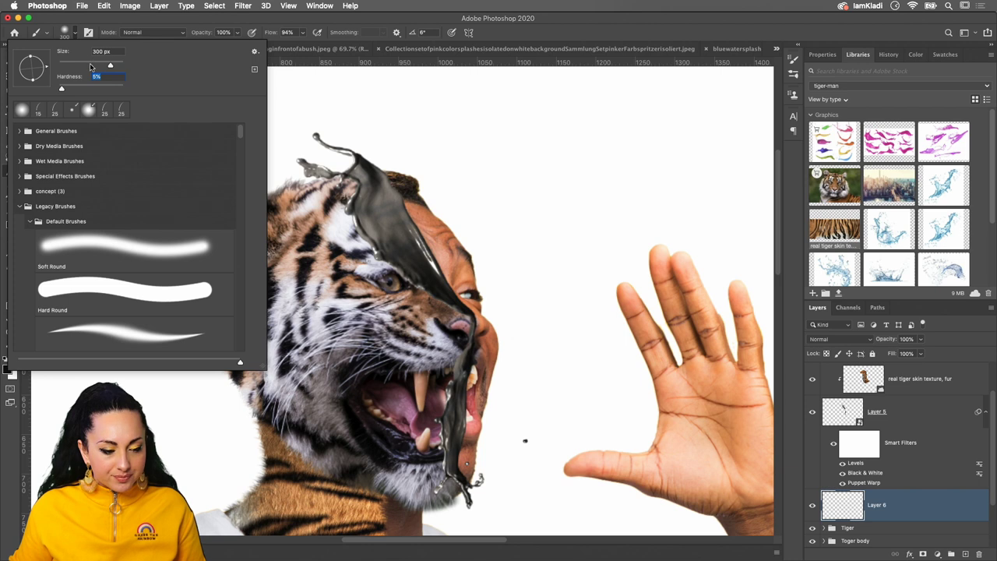
left_click_drag(90, 64, 80, 64)
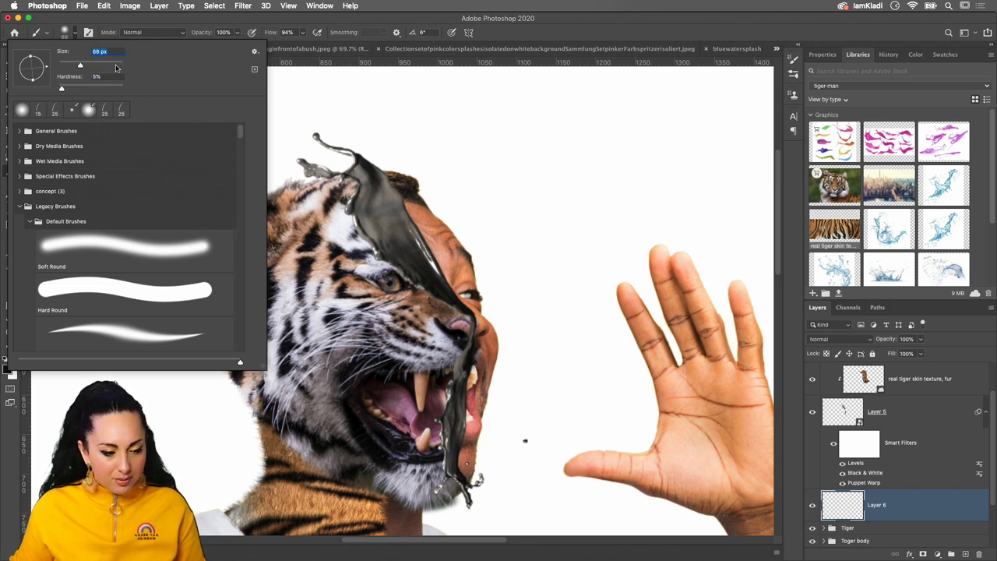
left_click(96, 65)
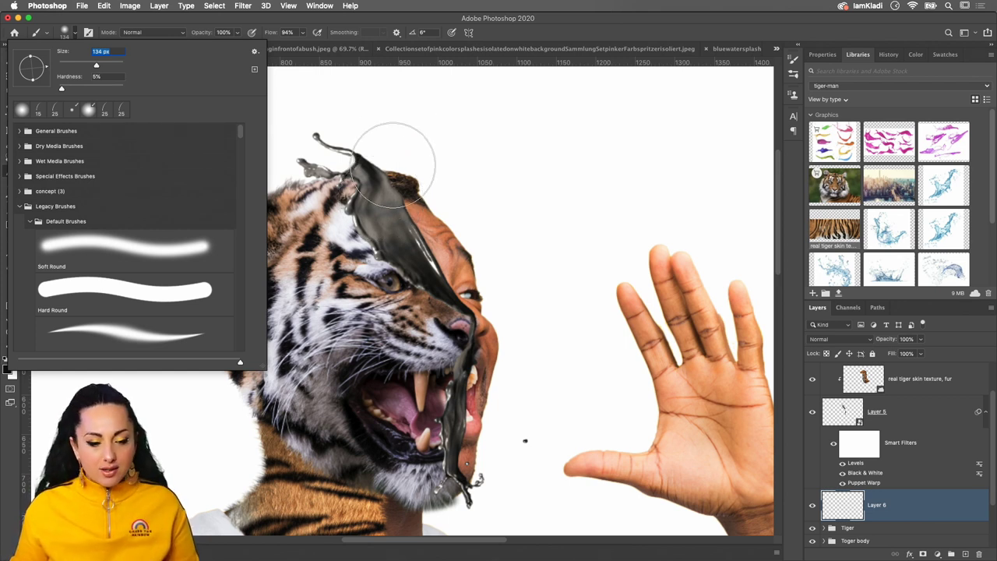
key("Return")
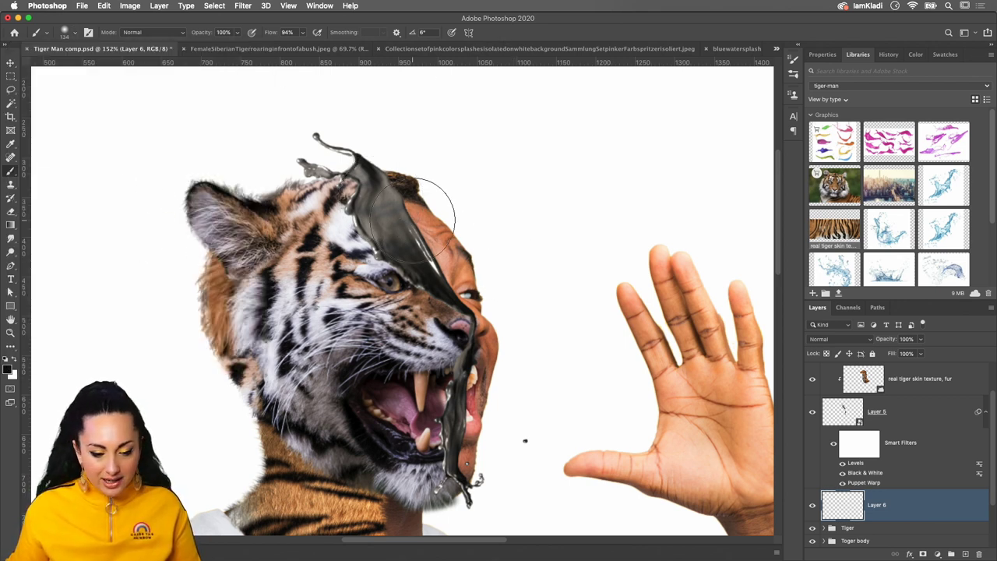
Paint a soft dark shadow over the splash top and the head
mouse_move(397, 175)
left_mouse_down()
mouse_move(379, 206)
mouse_move(439, 270)
left_mouse_up()
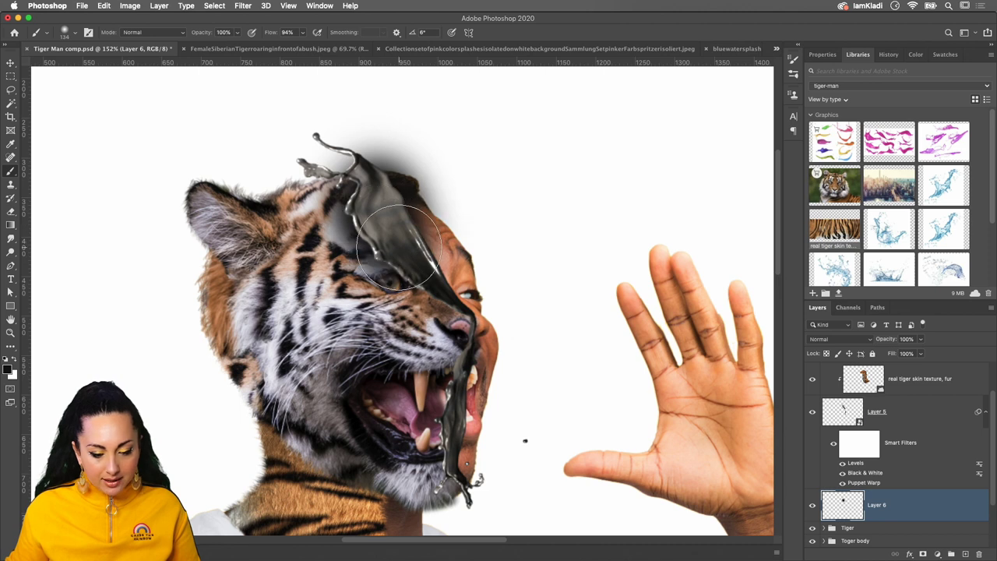
key("ctrl+z")
key("ctrl+z")
key("ctrl+z")
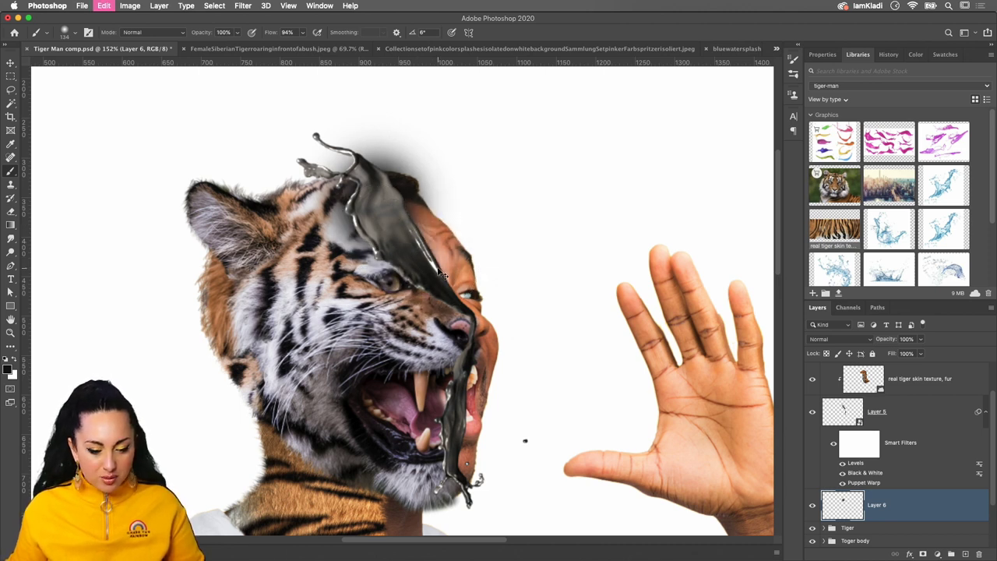
key("ctrl+z")
key("ctrl+z")
key("ctrl+z")
key("ctrl+shift+z")
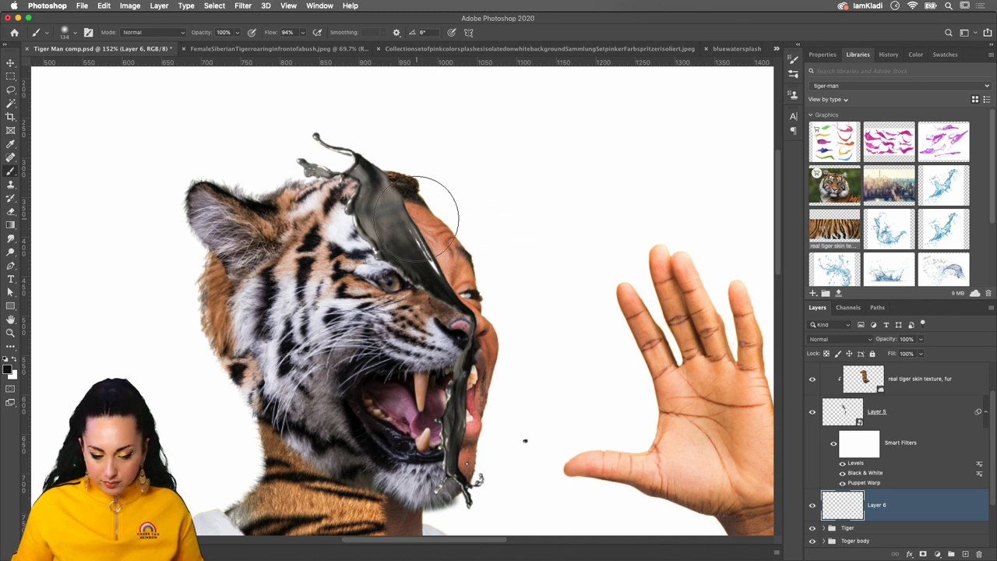
mouse_move(419, 218)
left_mouse_down()
mouse_move(398, 195)
mouse_move(417, 247)
mouse_move(503, 263)
left_mouse_up()
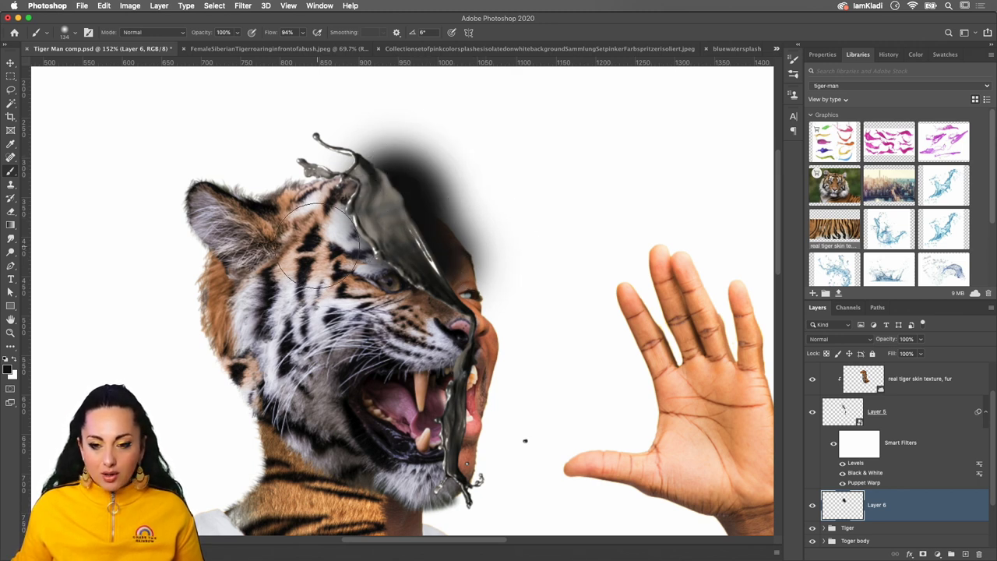
Erase the excess shadow right of the splash and along the head's upper-right edge
key("e")
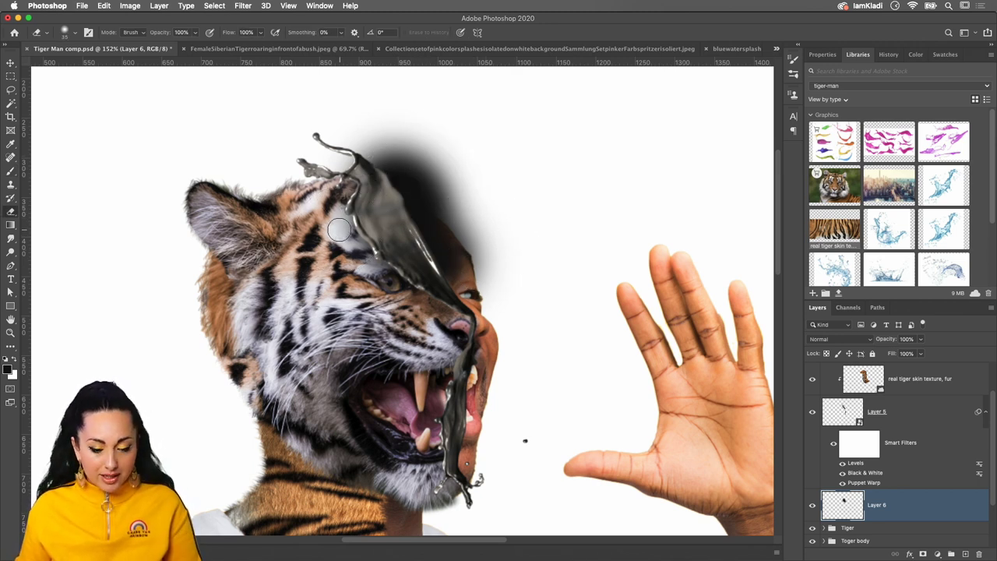
left_click_drag(390, 152, 401, 181)
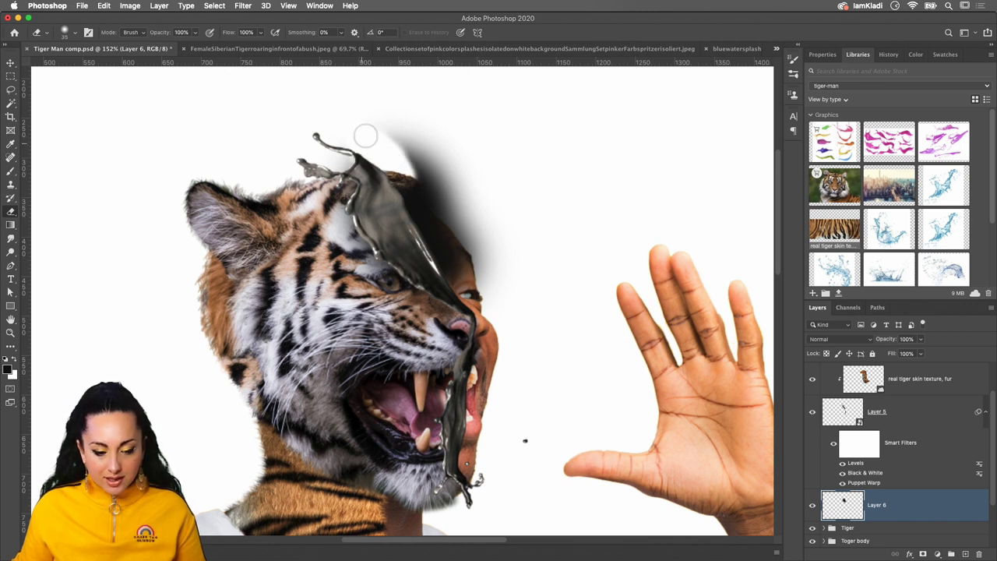
left_click_drag(365, 128, 475, 295)
left_click_drag(460, 234, 489, 196)
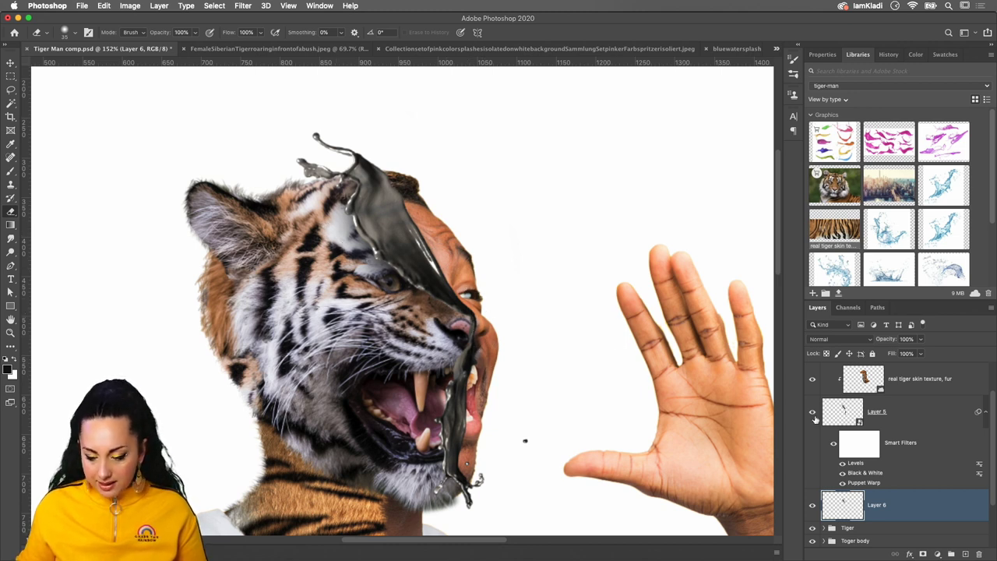
Toggle the shadow layer's visibility to compare, leaving it visible
left_click(812, 505)
left_click(812, 506)
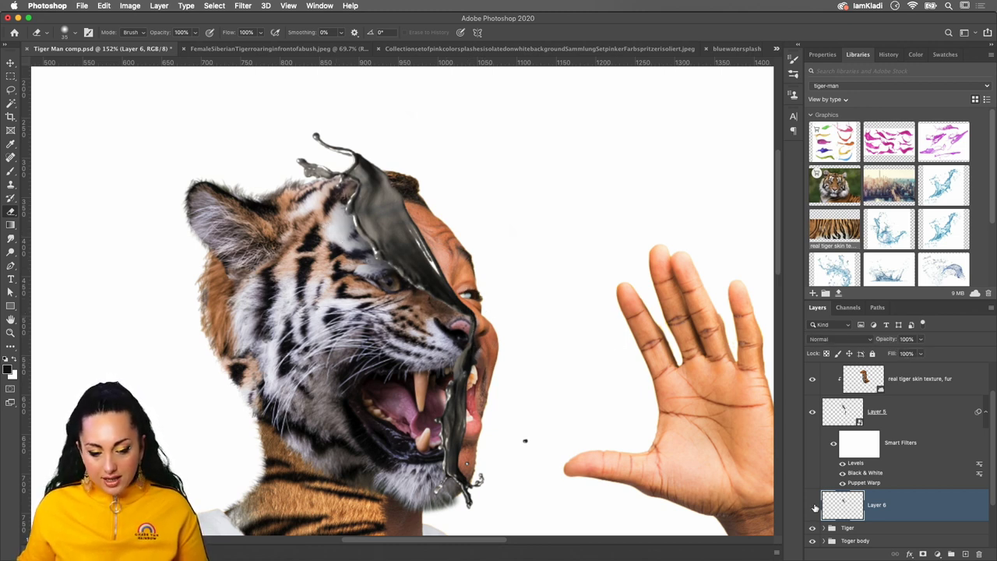
left_click(812, 506)
left_click(813, 507)
left_click(814, 507)
left_click(813, 506)
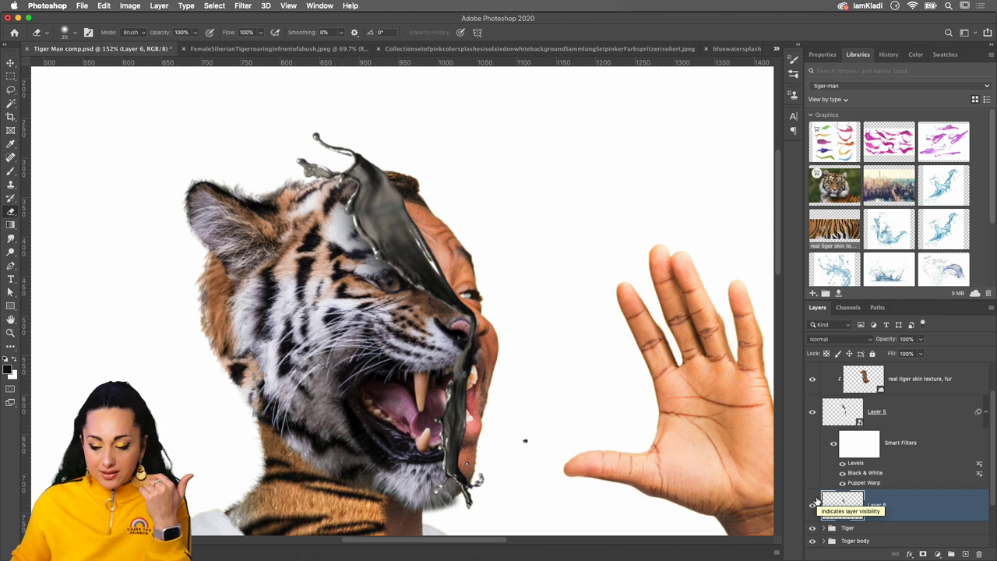
Rename Layer 6 to 'splatter shadow'
double_click(876, 505)
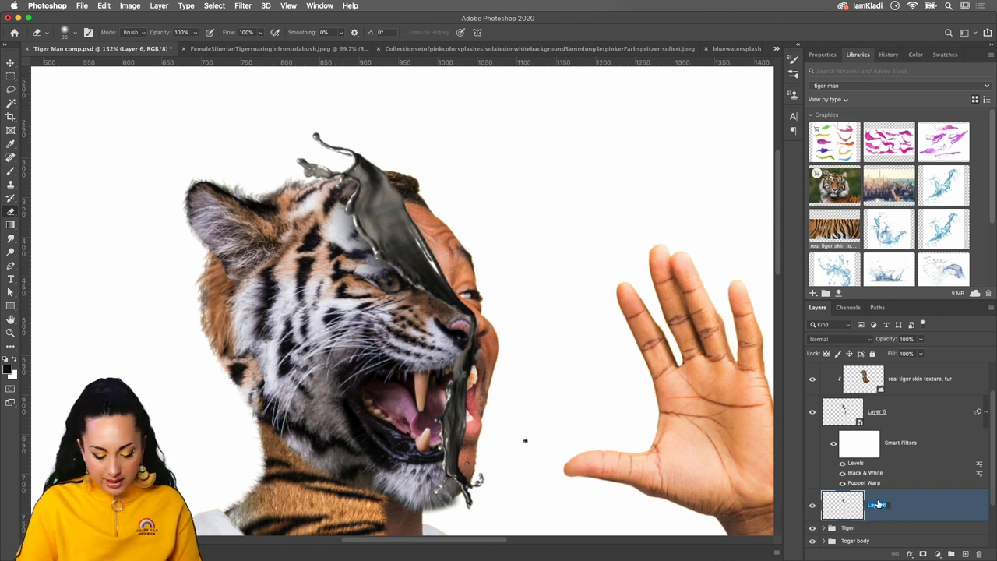
type("sp")
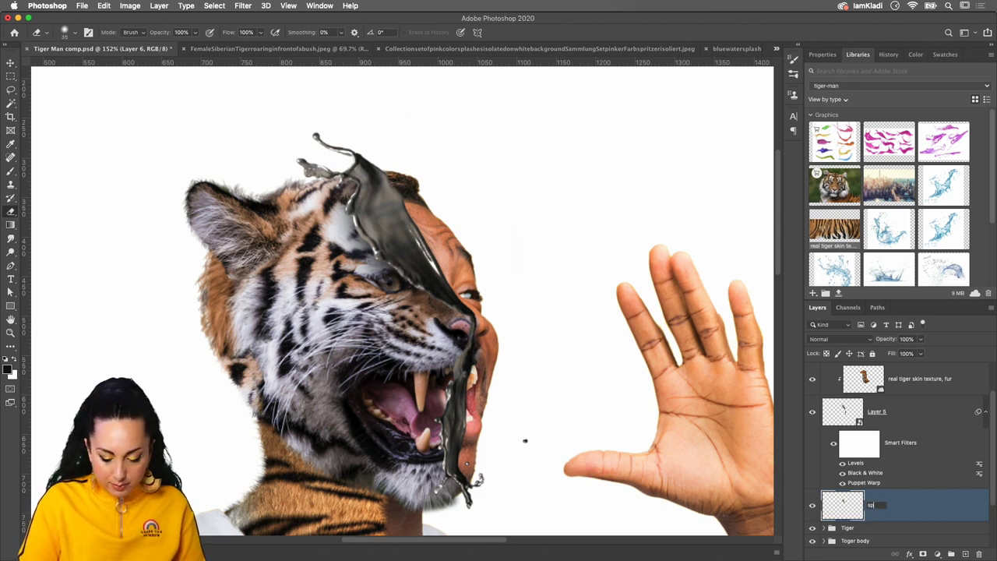
type("latter shadow")
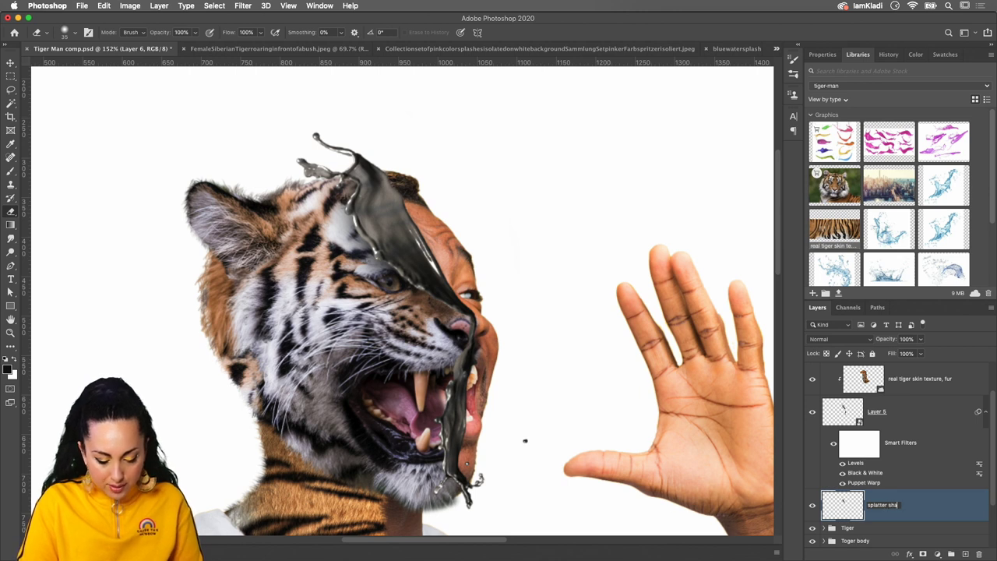
key("Return")
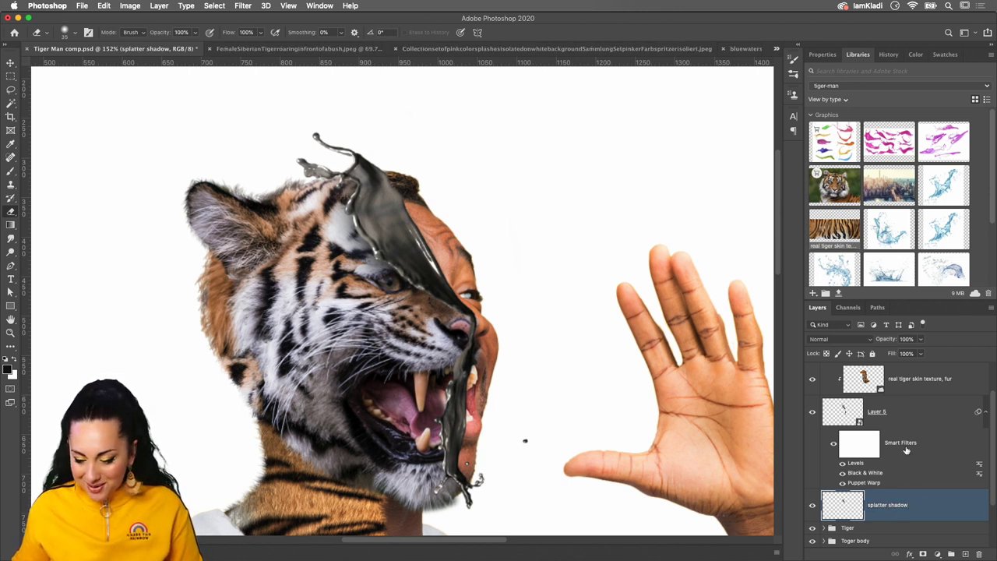
Rename Layer 5 to 'paint splatter'
double_click(878, 412)
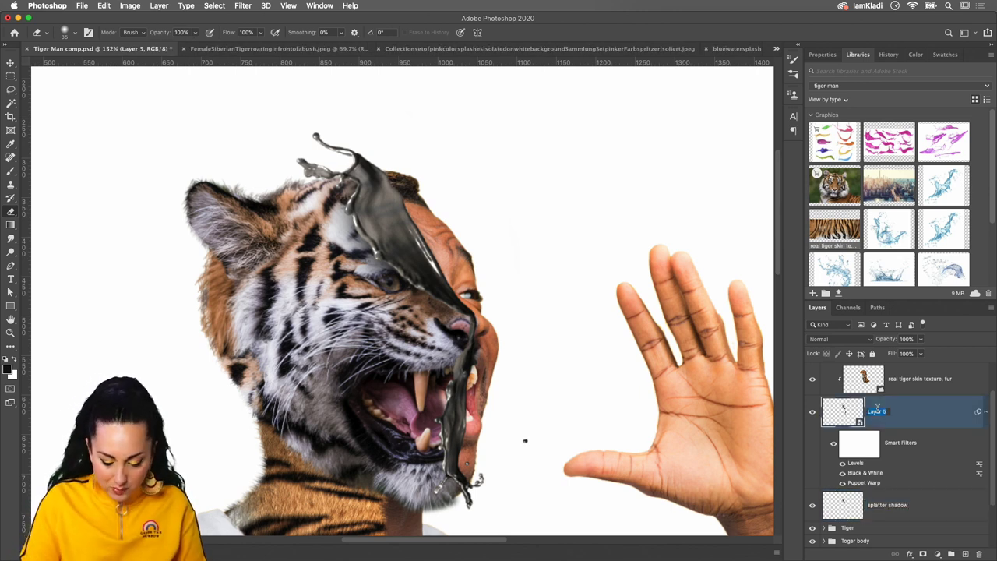
type("paint splatter")
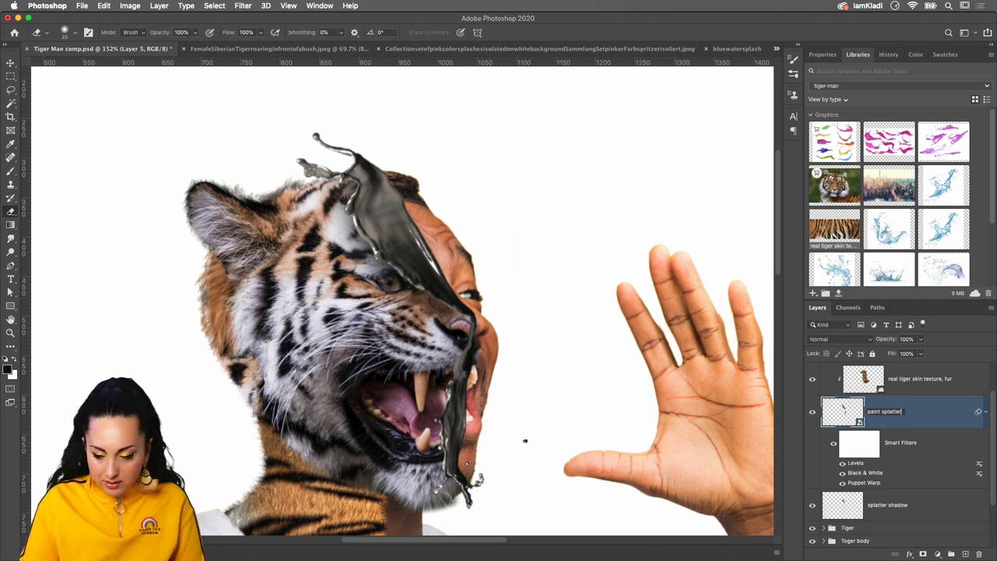
key("Return")
scroll(937, 431, "up", 1)
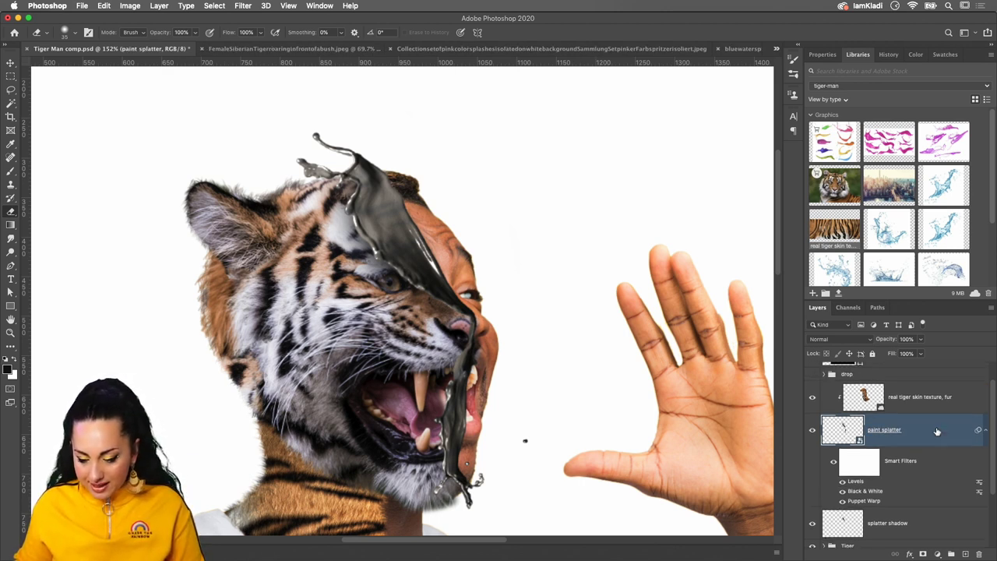
left_click(950, 531)
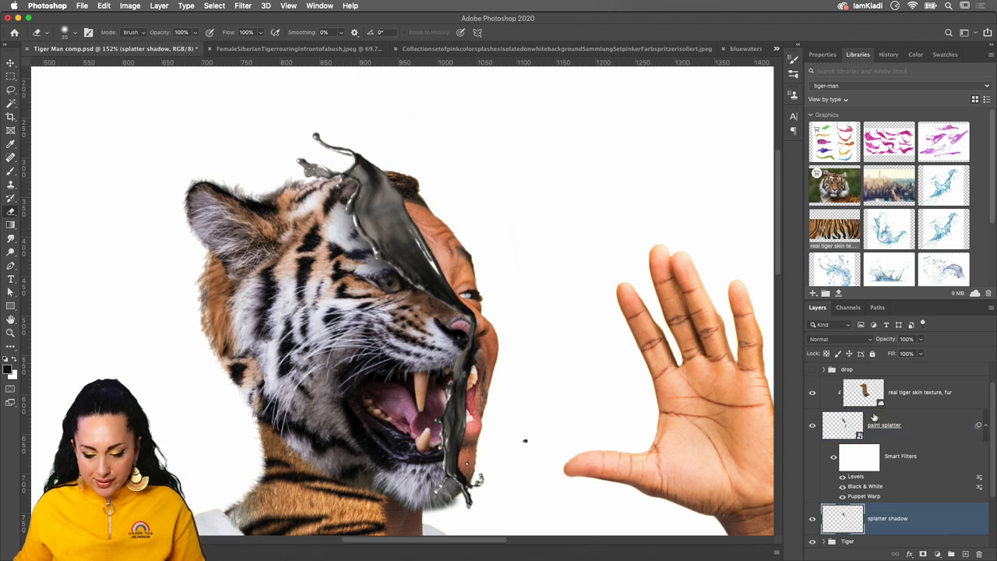
Set the splatter shadow layer to Multiply blend mode and compare it on and off
left_click(843, 341)
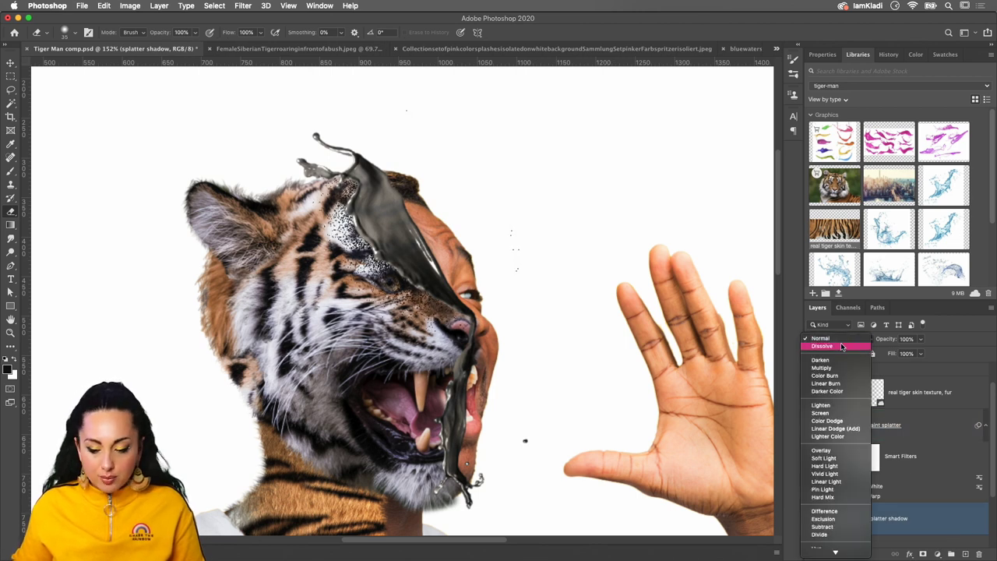
left_click(845, 367)
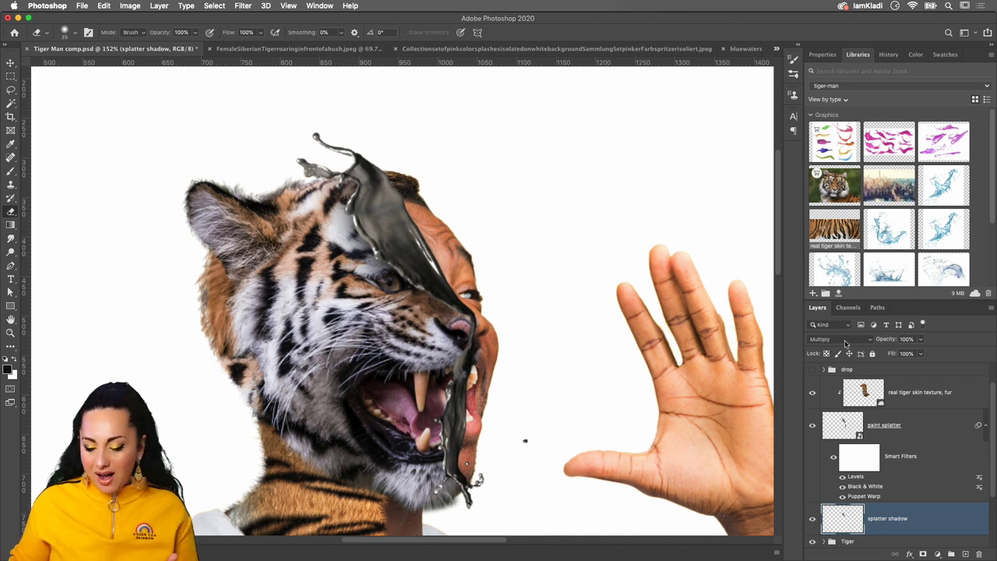
left_click(813, 519)
left_click(813, 519)
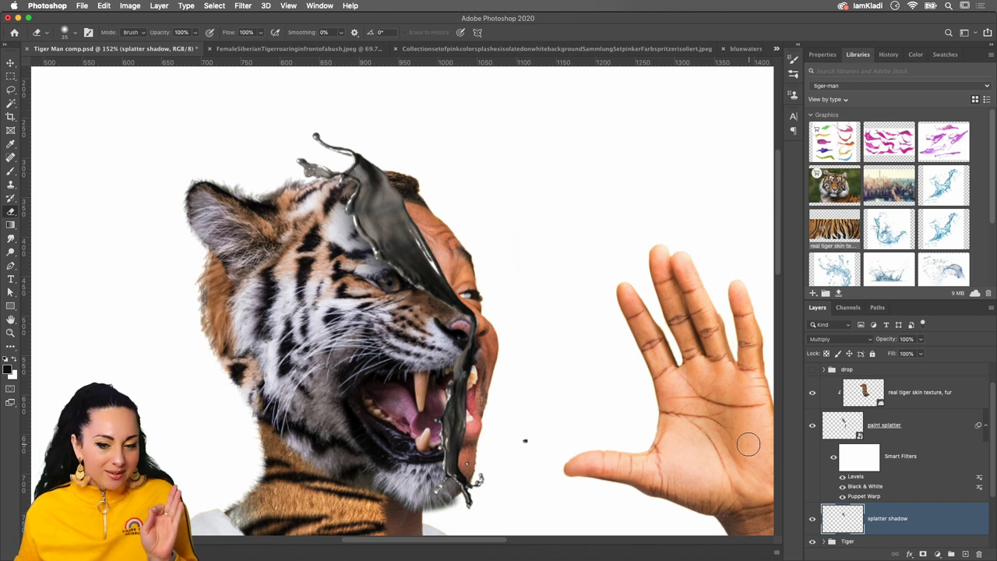
Select the 'real tiger skin texture, fur', 'paint splatter' and 'splatter shadow' layers together
left_click(934, 400)
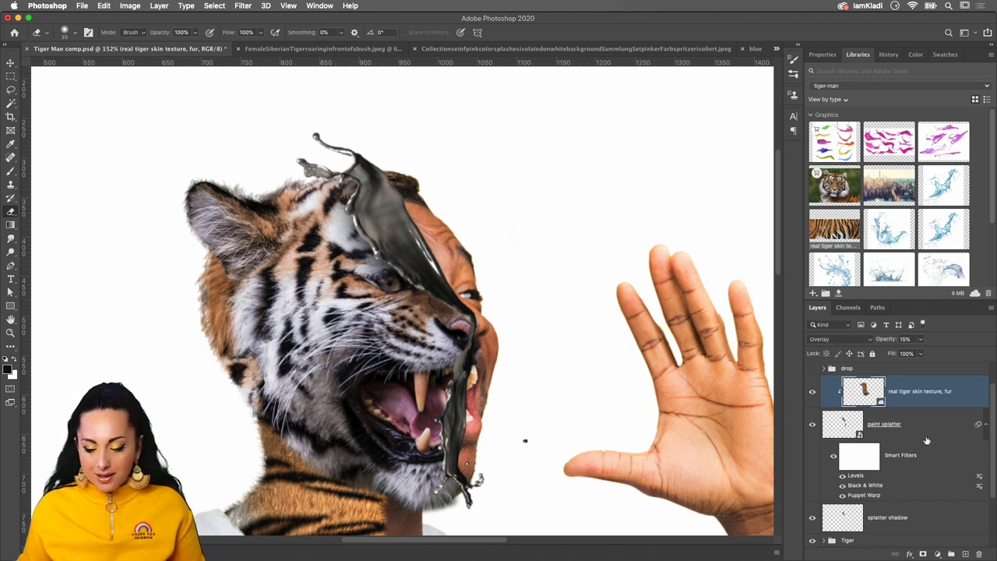
scroll(927, 441, "down", 1)
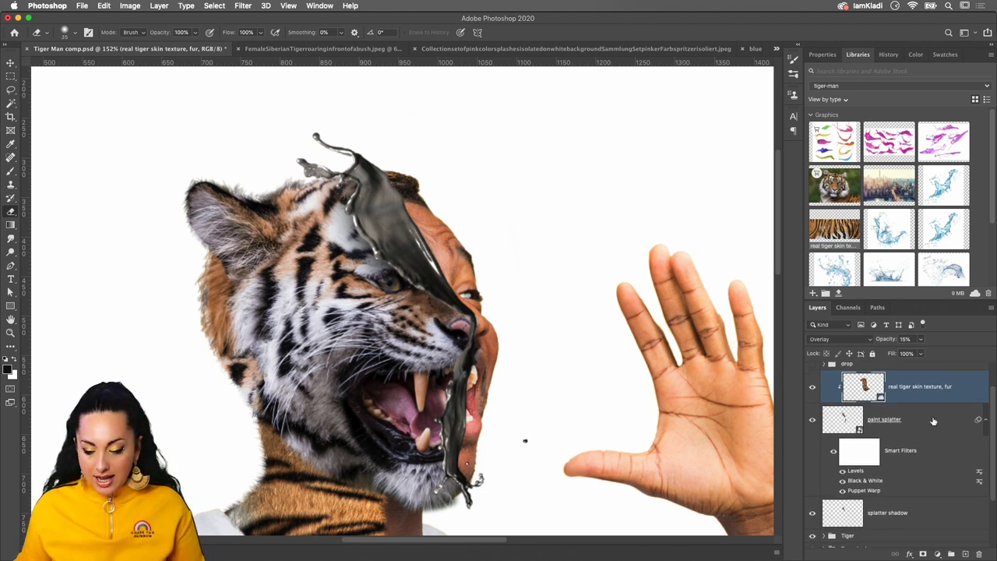
left_click(935, 421, "shift")
left_click(942, 512, "shift")
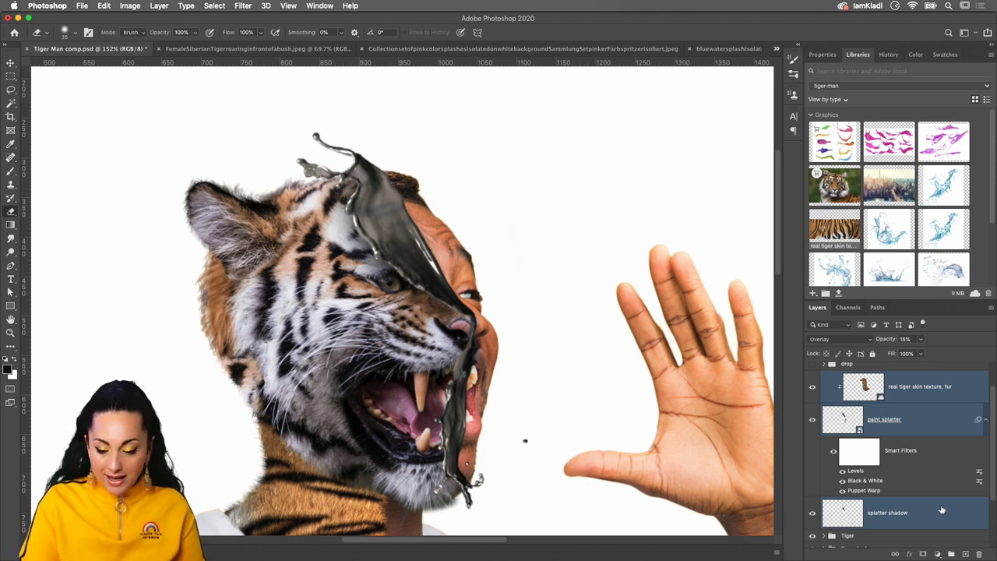
Group the three selected layers into a group named 'Head splatter'
key("ctrl+g")
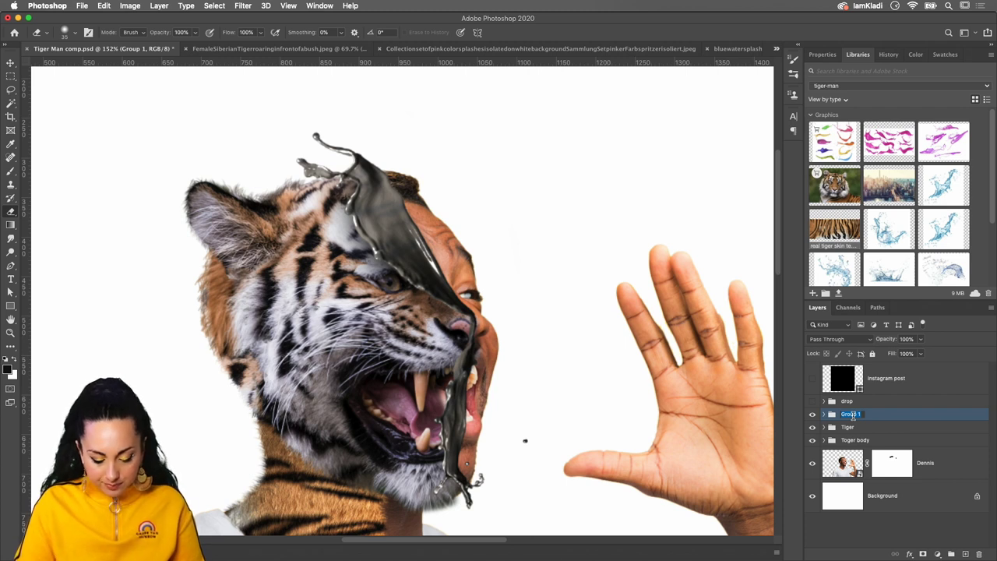
type("Head spla")
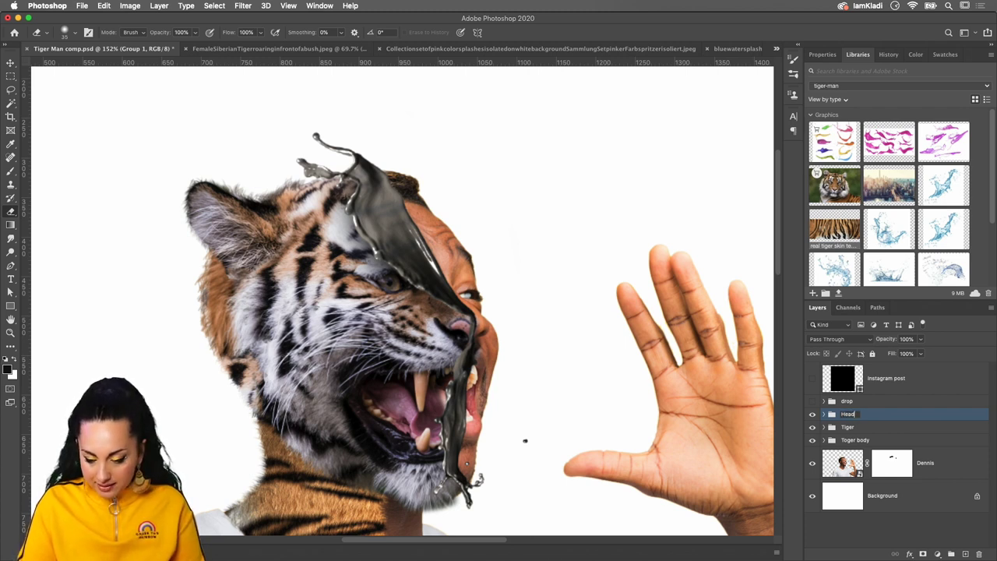
type("tter")
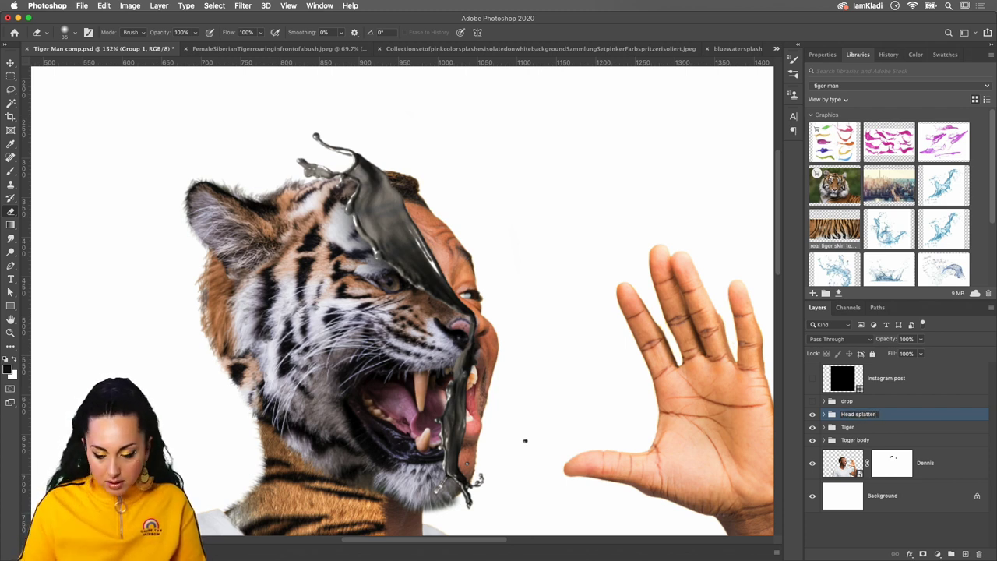
key("Return")
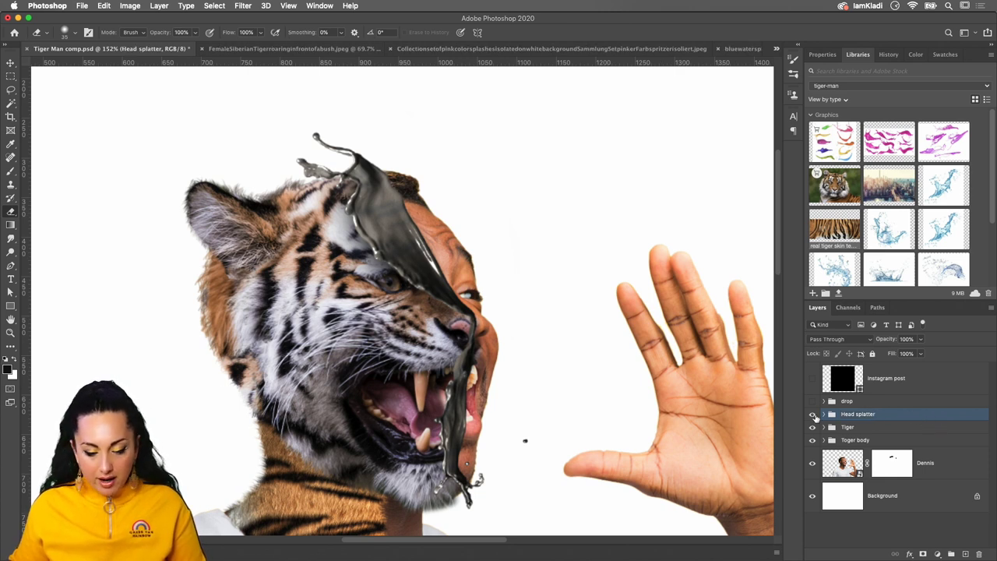
Toggle the Head splatter group's visibility to compare, leaving it hidden
left_click(812, 415)
left_click(812, 414)
left_click(812, 414)
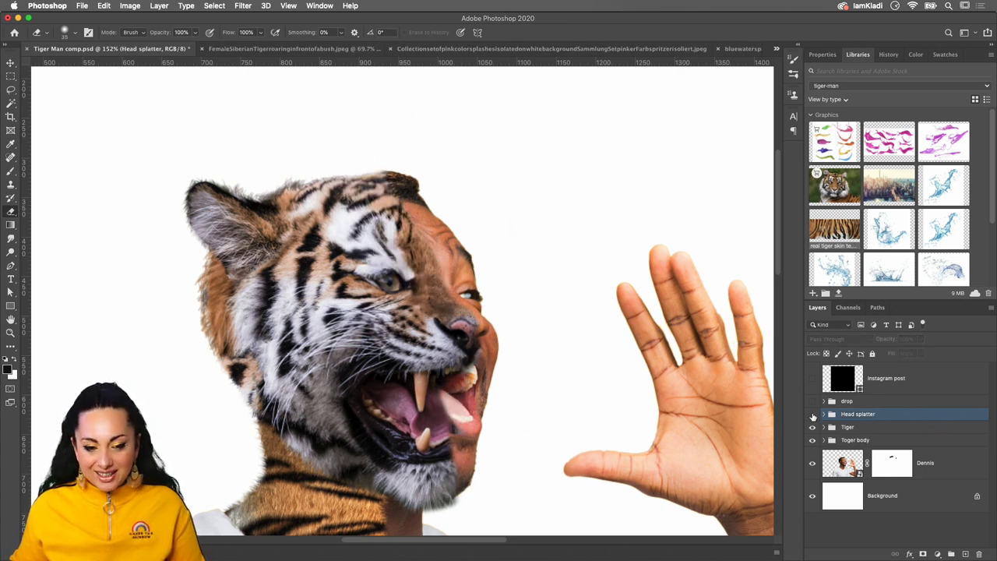
left_click(812, 414)
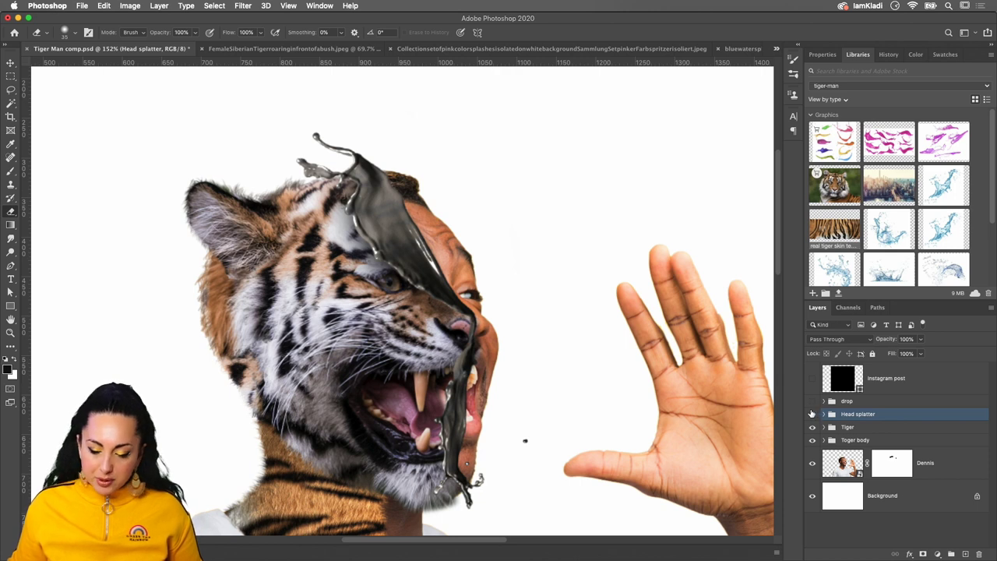
left_click(813, 417)
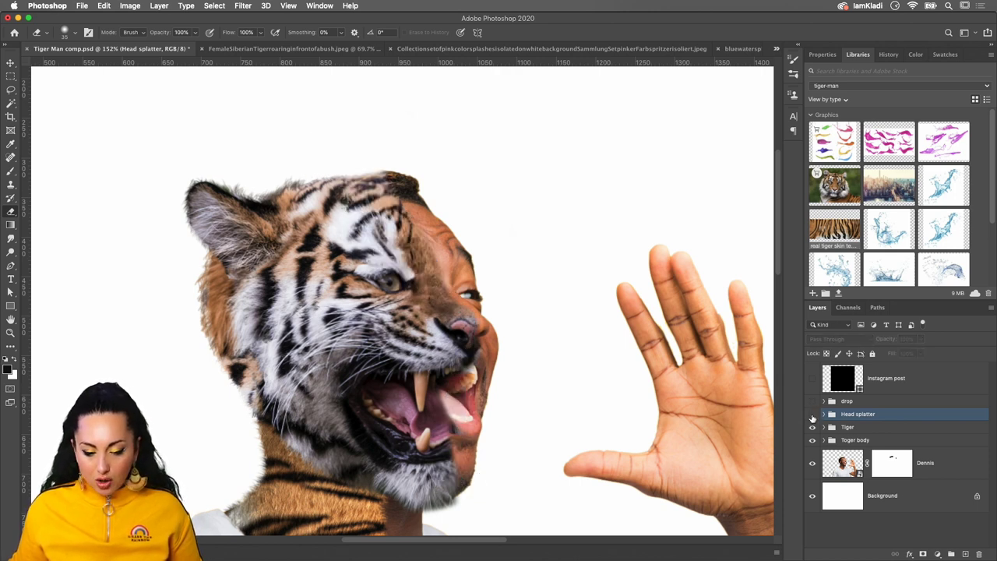
left_click(813, 417)
left_click(813, 417)
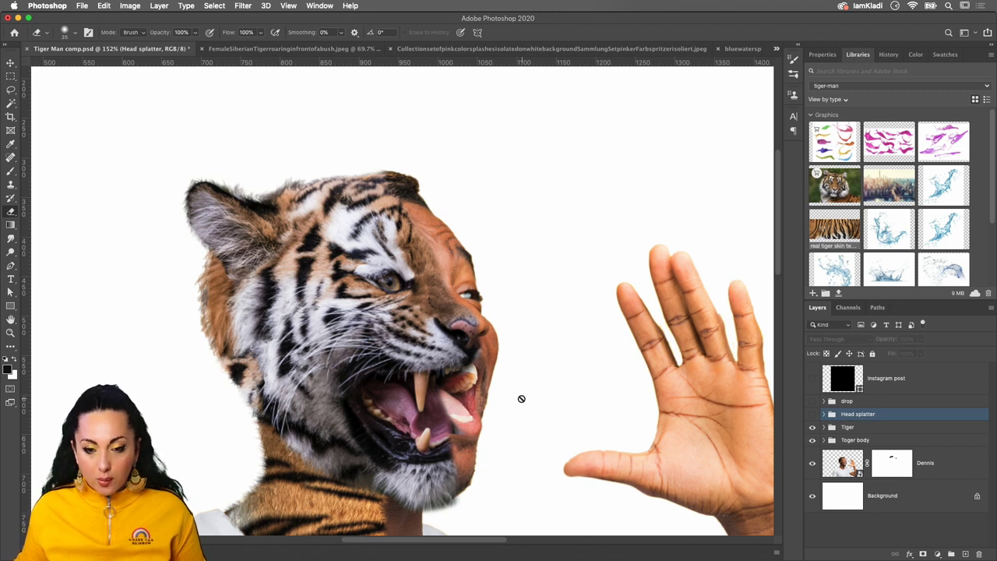
left_click(915, 428)
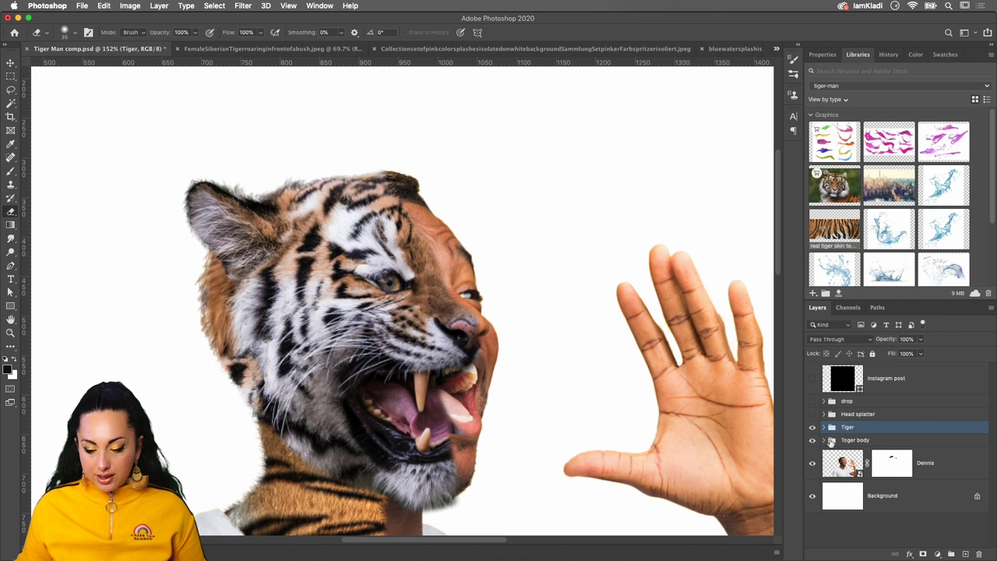
left_click(823, 427)
scroll(832, 437, "down", 1)
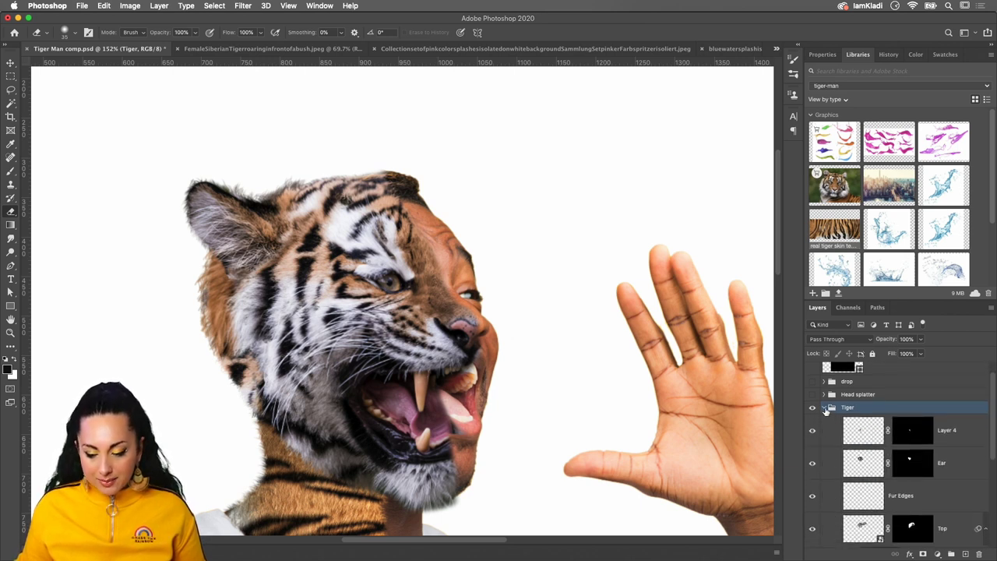
left_click(825, 409)
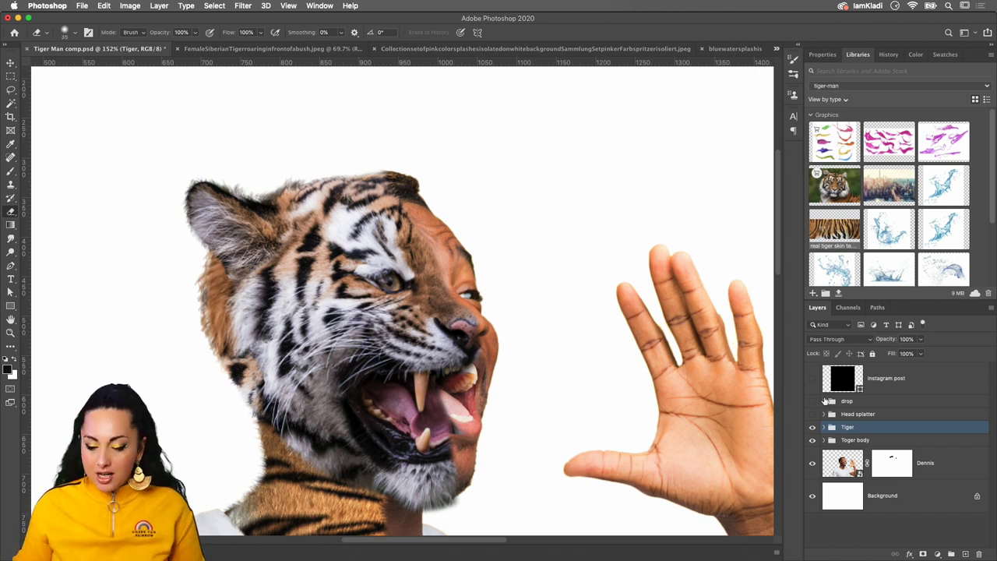
left_click(812, 415)
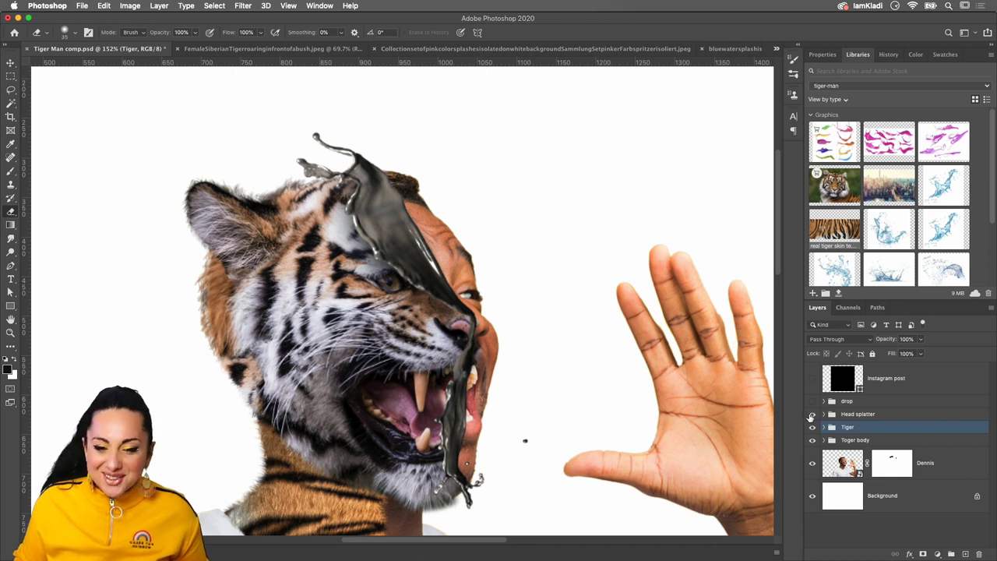
left_click(811, 414)
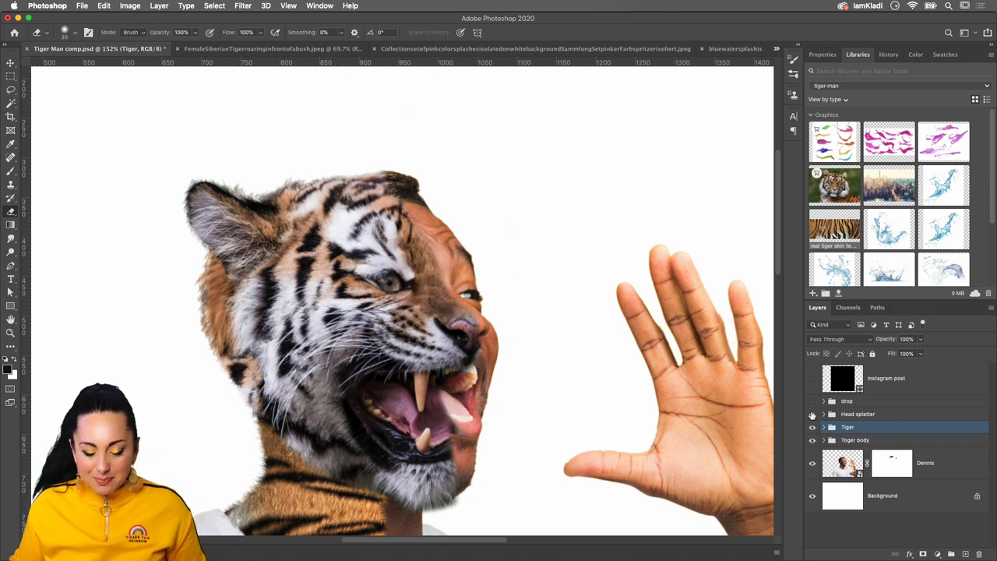
Add a Drop Shadow layer style to the Tiger group
double_click(892, 432)
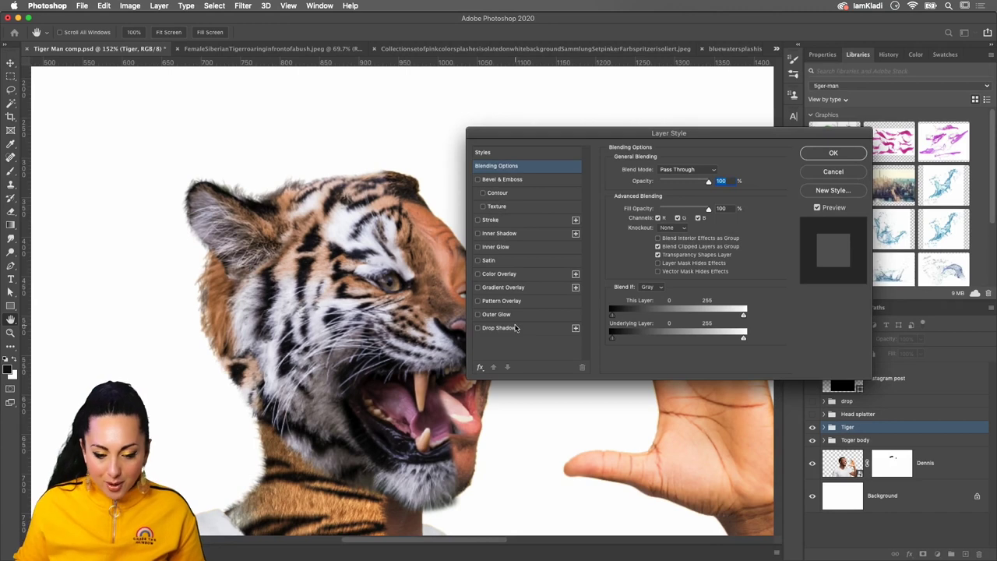
left_click(505, 328)
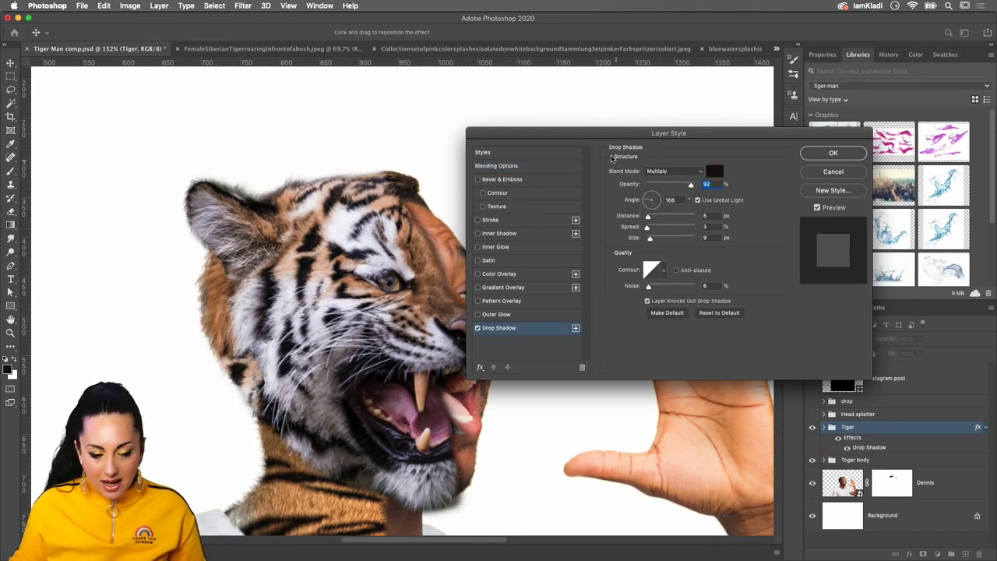
left_click_drag(589, 138, 663, 132)
Set the drop shadow colour to dark brown #2b201d, sampled from the image with brightness 17
left_click(788, 166)
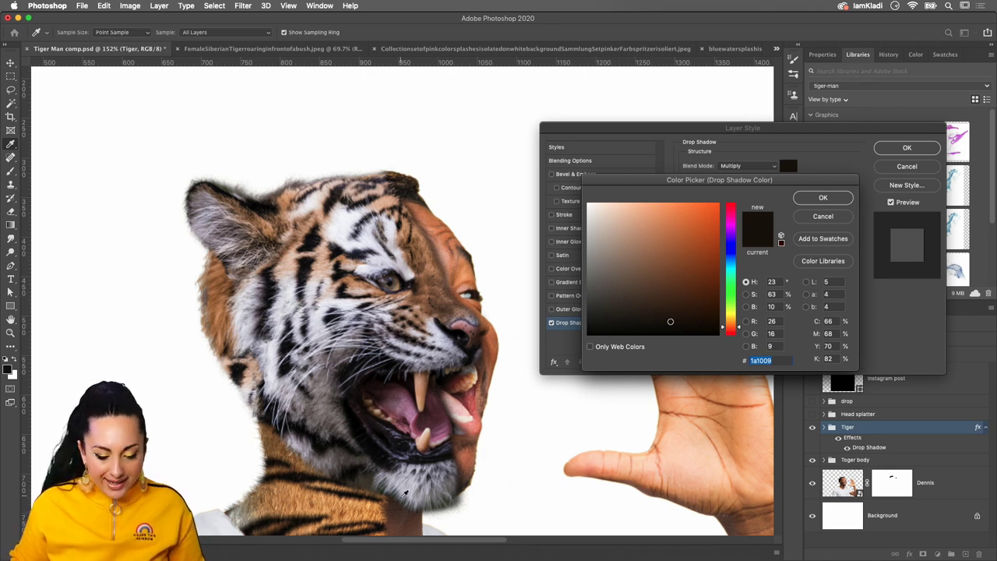
left_click(398, 508)
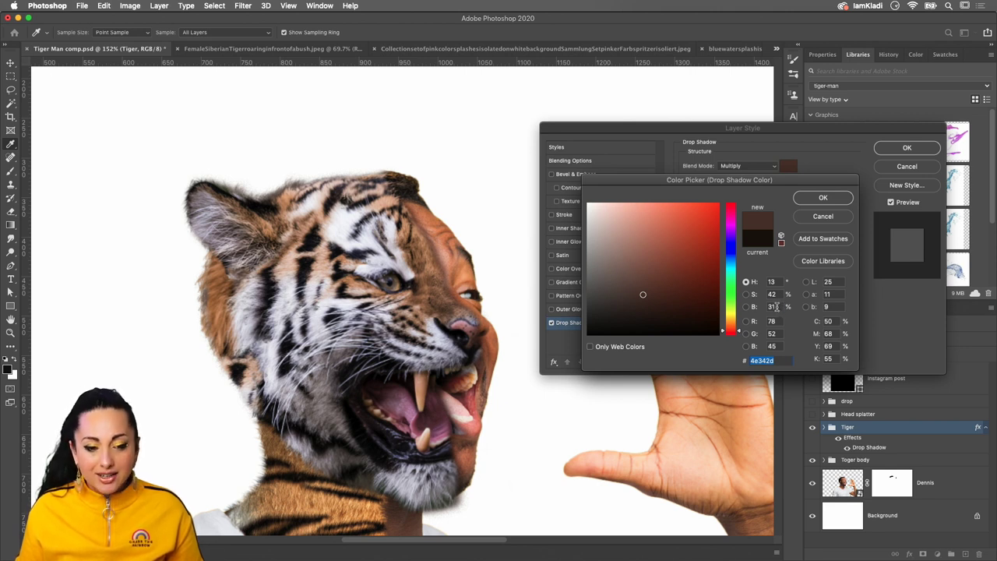
left_click(775, 306)
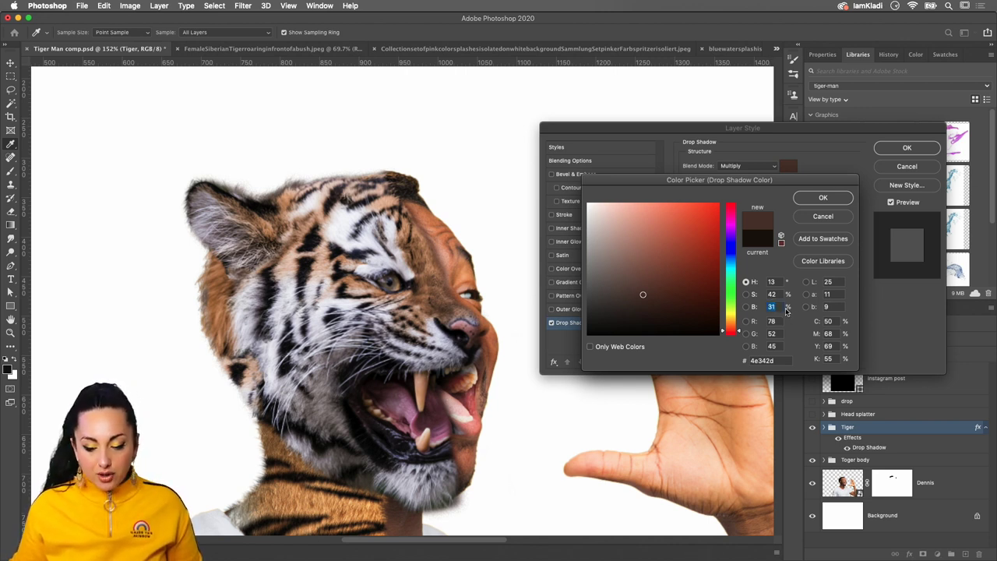
type("15")
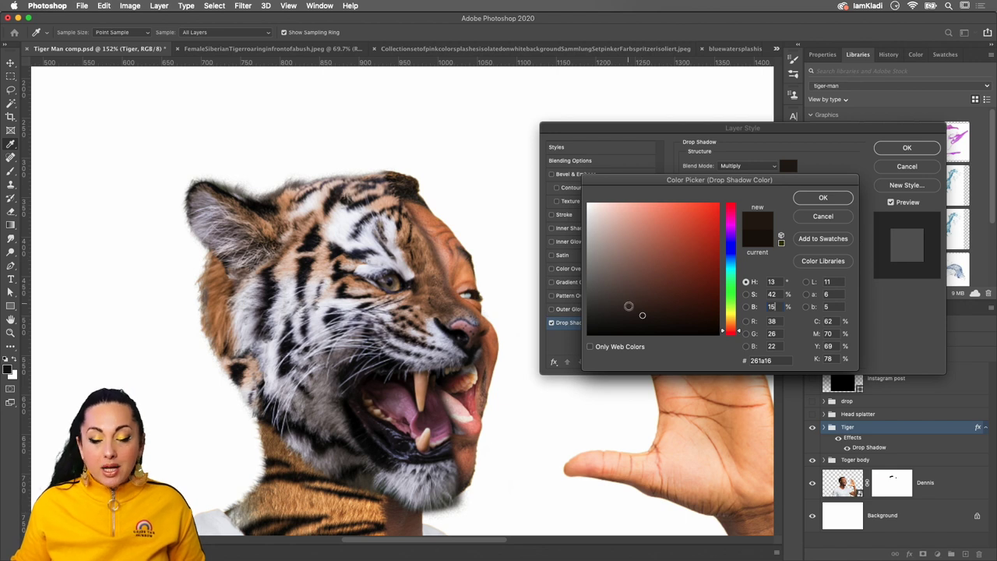
left_click(631, 308)
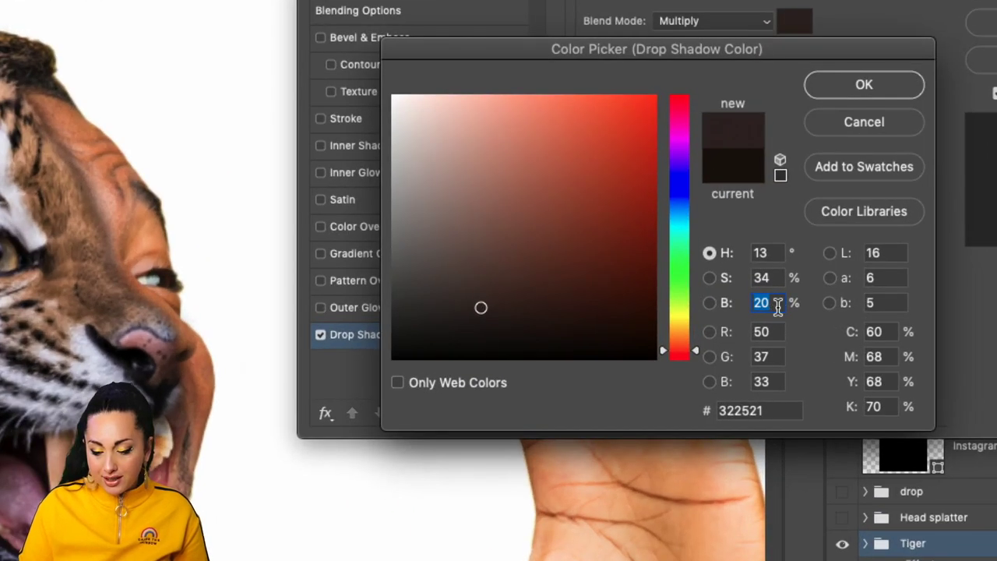
key("Down")
key("Down")
key("Down")
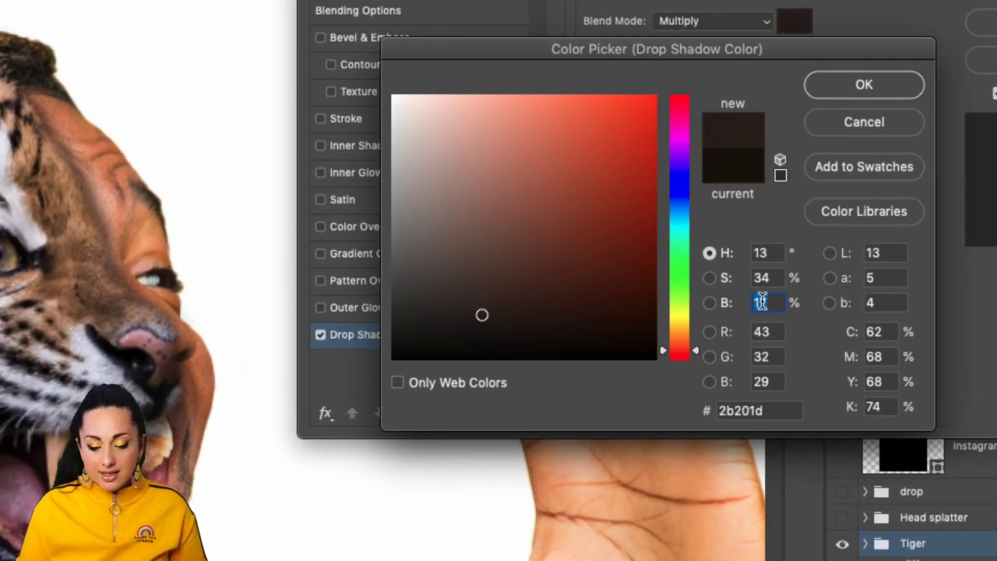
key("Up")
key("Up")
key("Up")
key("Up")
key("Down")
key("Down")
key("Down")
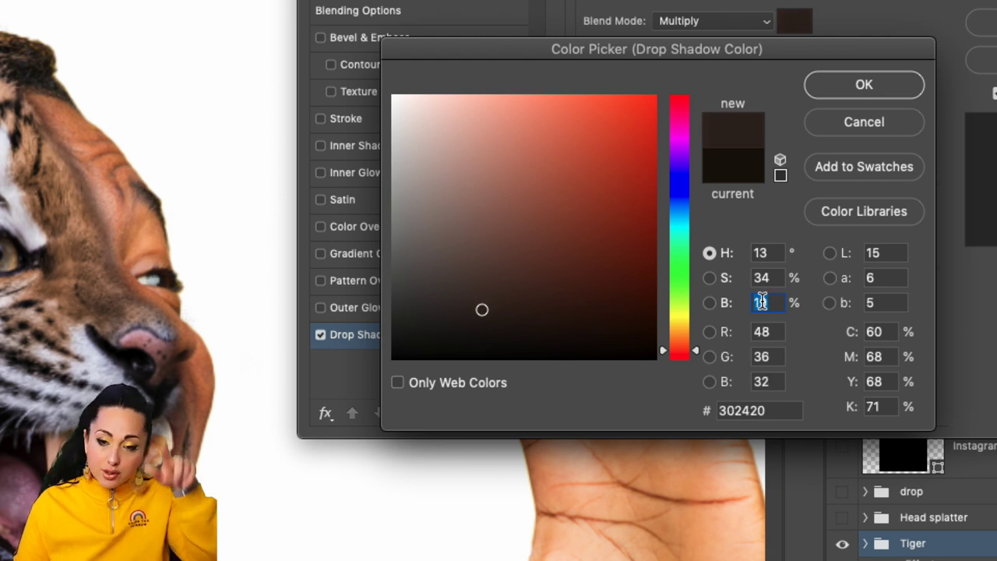
key("Down")
key("Down")
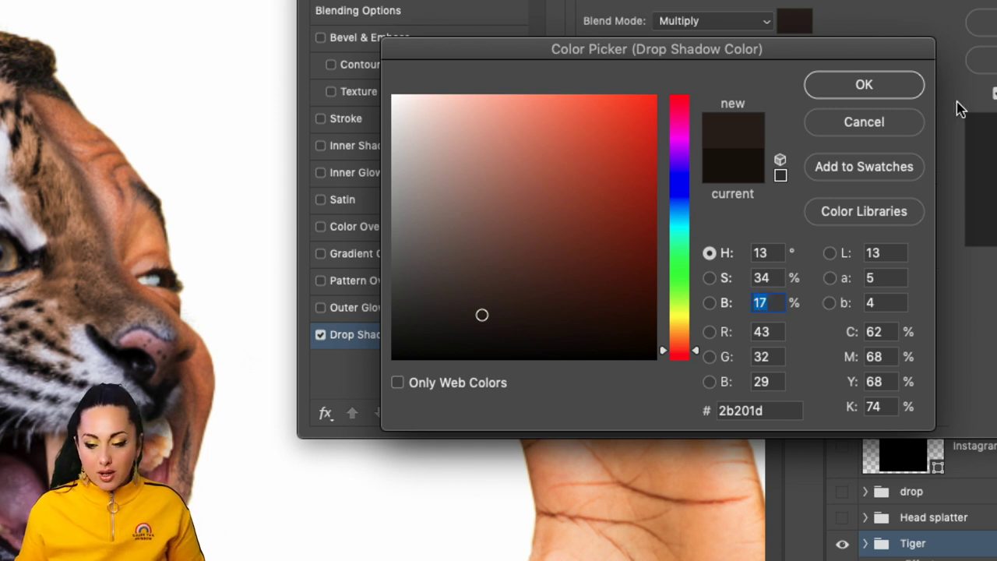
Give the tiger's drop shadow a dark brown colour, 170° angle and 20% noise, and apply it
left_click(882, 91)
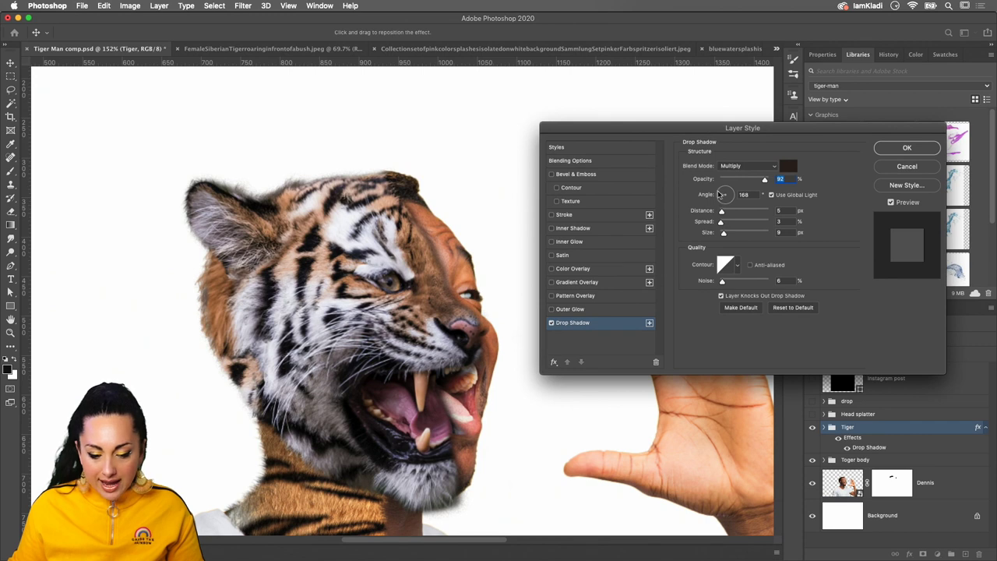
left_click_drag(721, 194, 720, 197)
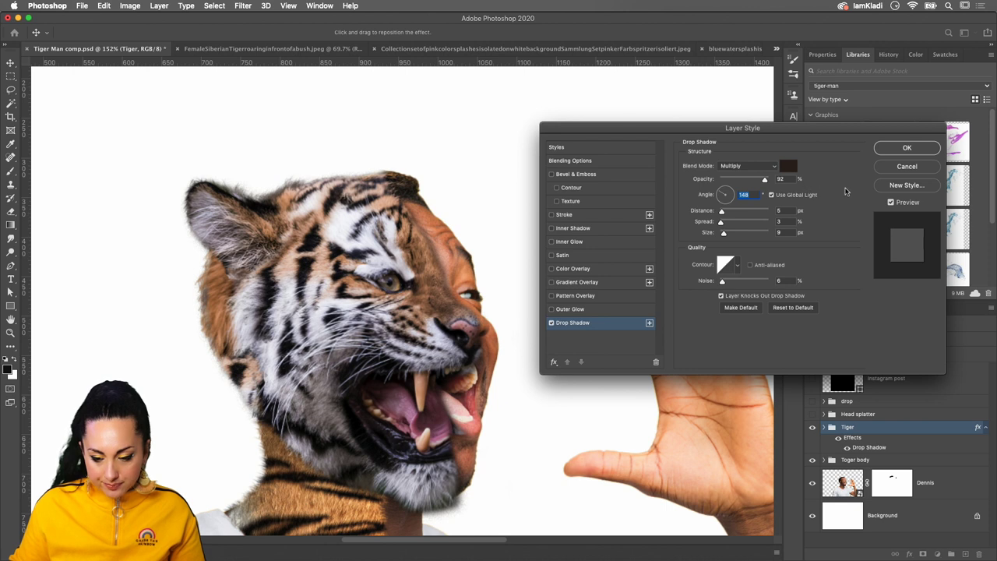
left_click(788, 166)
left_click(823, 200)
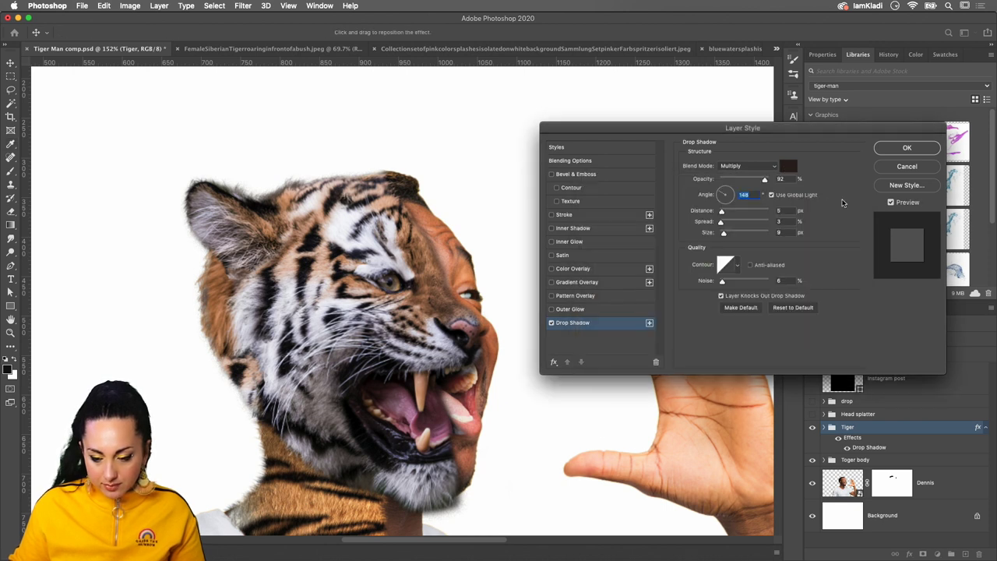
left_click(771, 196)
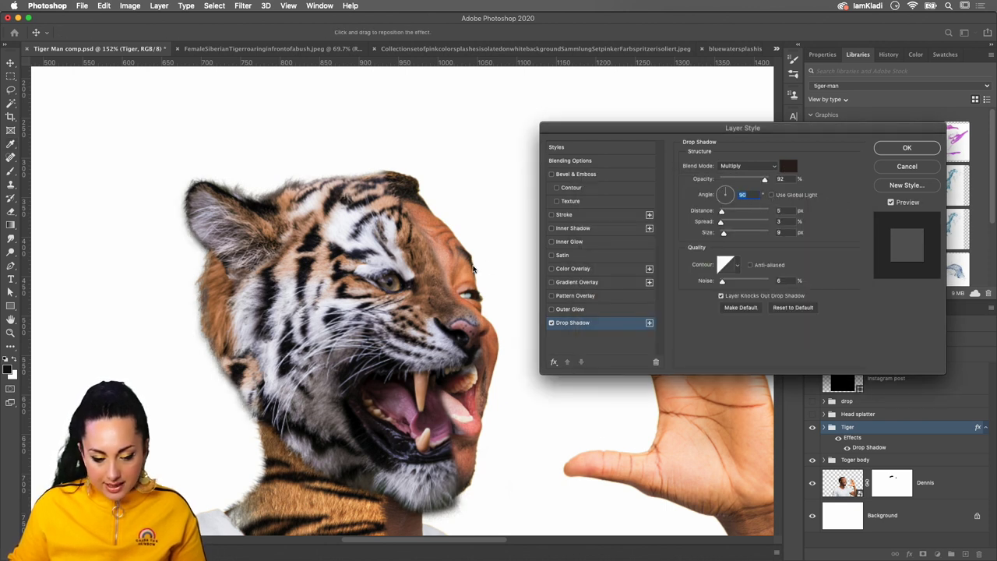
left_click(771, 195)
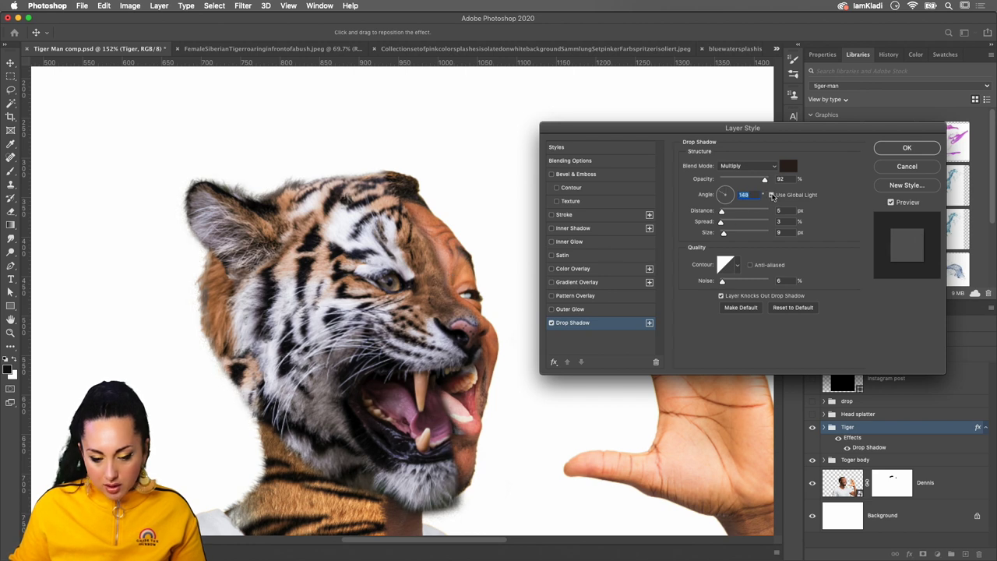
left_click(737, 189)
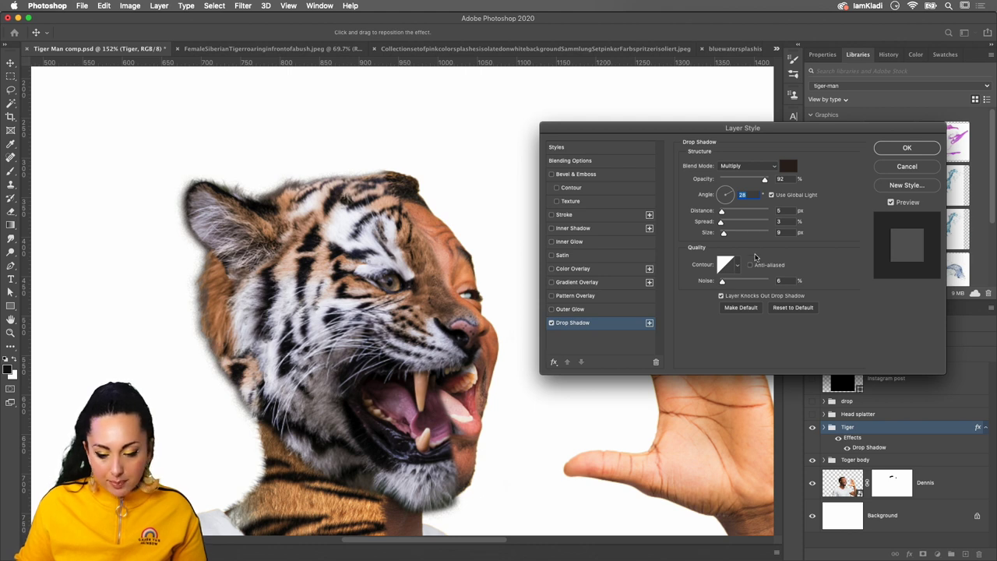
left_click(724, 194)
left_click_drag(724, 194, 717, 195)
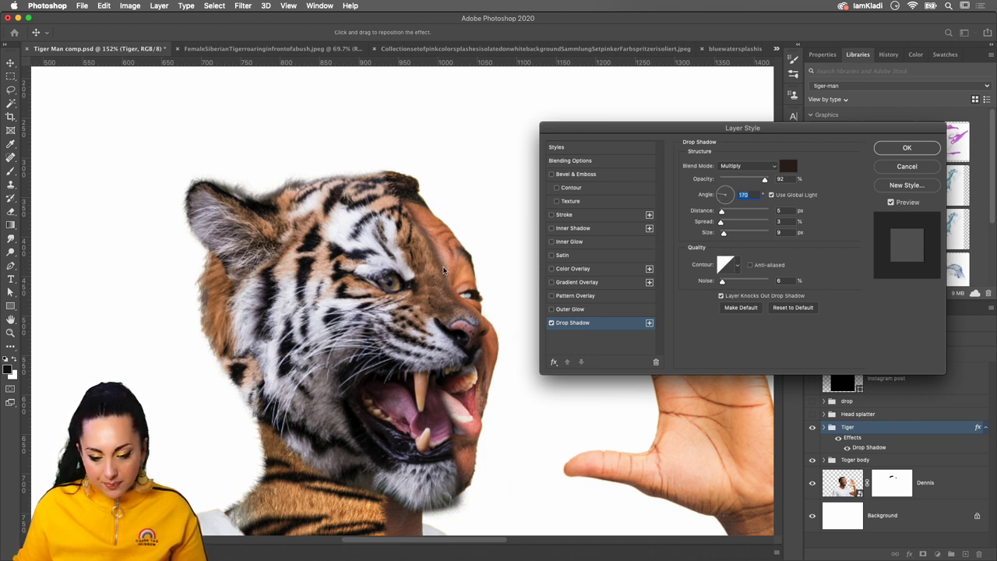
mouse_move(722, 280)
left_mouse_down()
mouse_move(707, 285)
mouse_move(722, 284)
left_mouse_up()
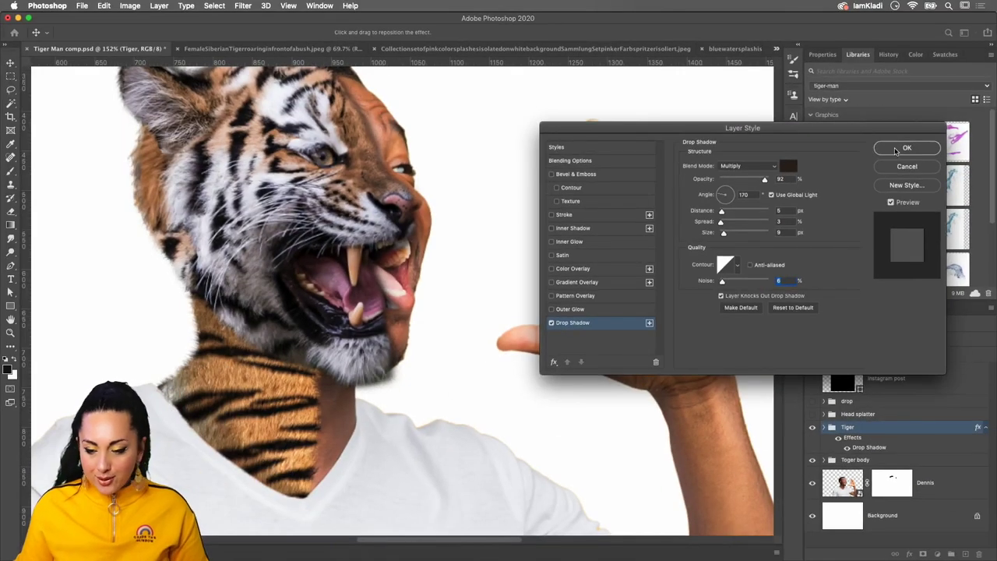
left_click(895, 150)
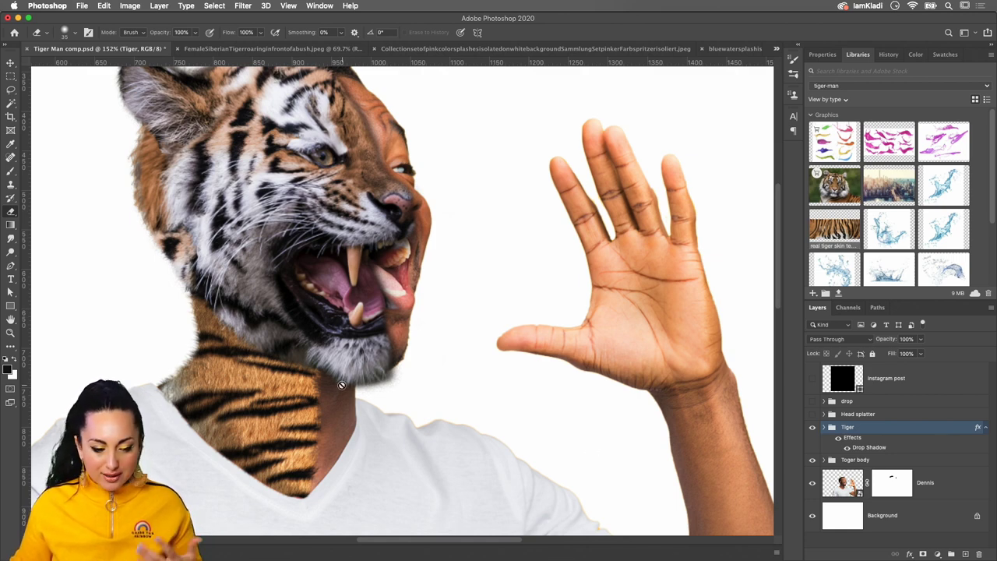
Convert the Tiger group's drop shadow effect into its own layer via Create Layer
scroll(310, 215, "up", 5)
scroll(311, 215, "left", 3)
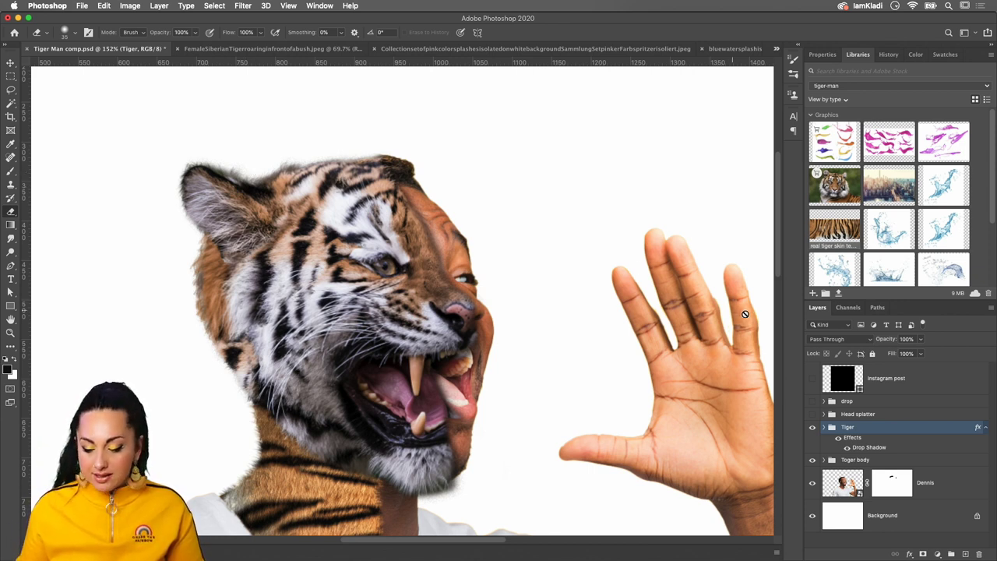
right_click(930, 426)
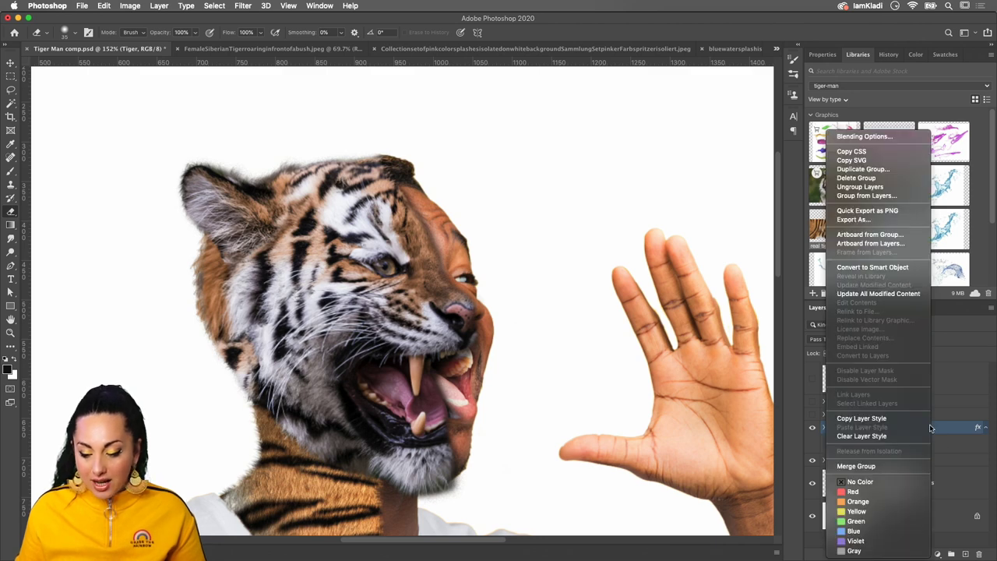
left_click(929, 424)
left_click(977, 429)
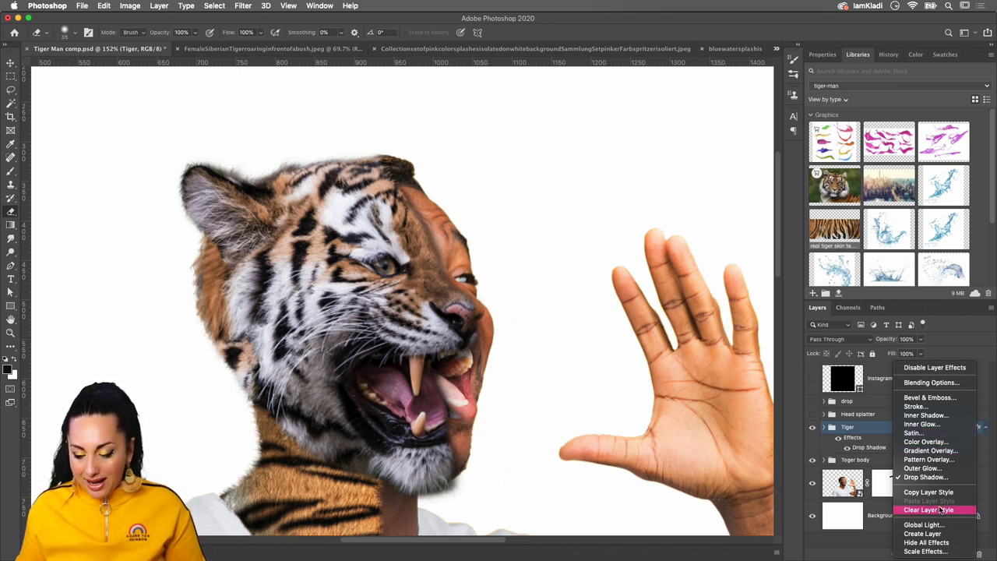
left_click(953, 535)
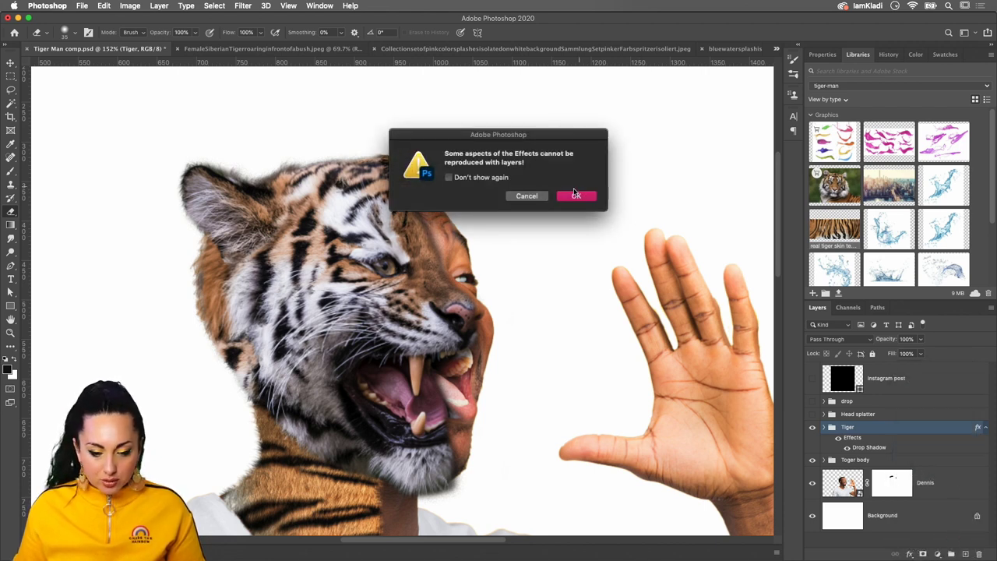
left_click(575, 195)
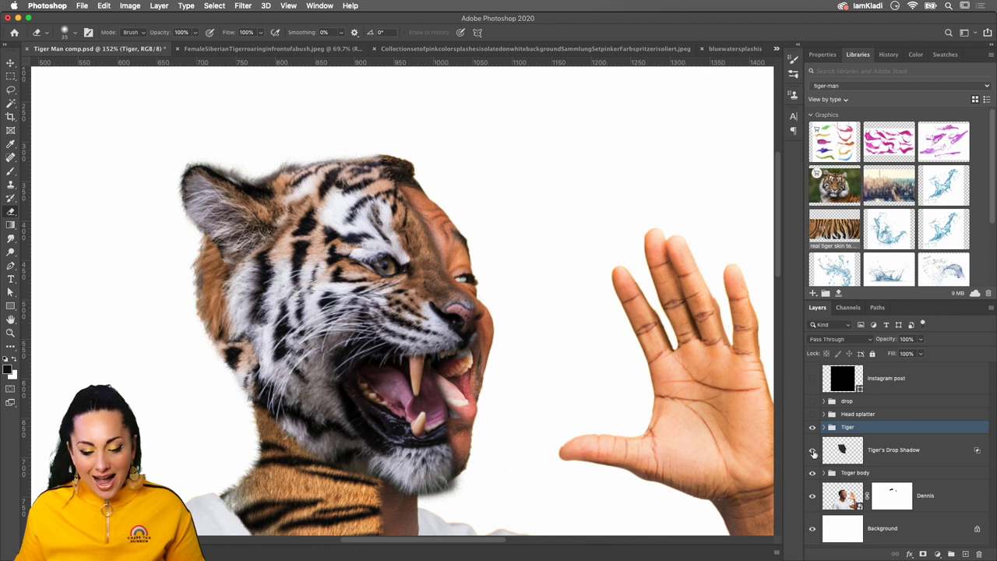
Toggle the Tiger's Drop Shadow layer's visibility to compare, leaving it shown
left_click(812, 452)
left_click(812, 452)
left_click(812, 451)
left_click(812, 452)
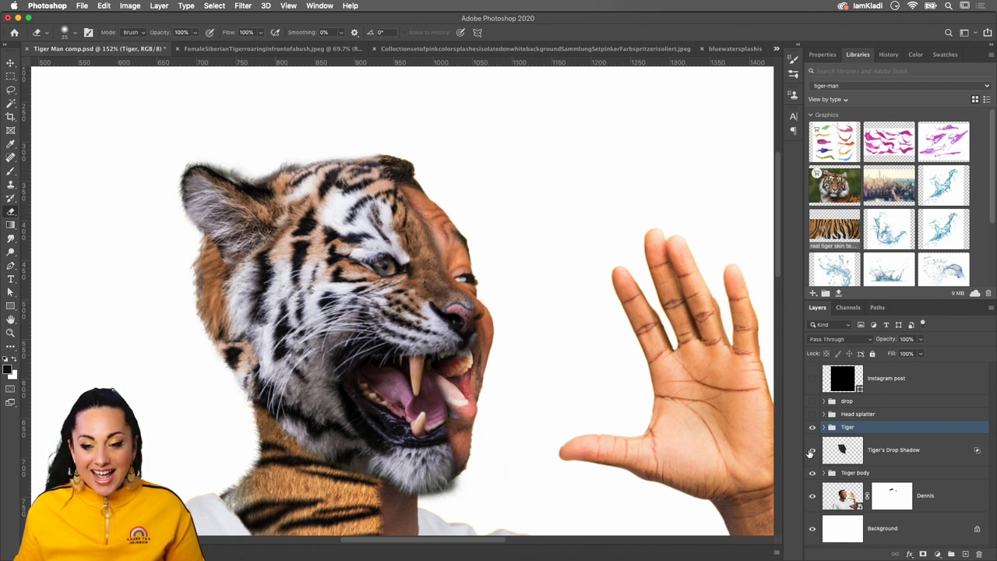
left_click(811, 451)
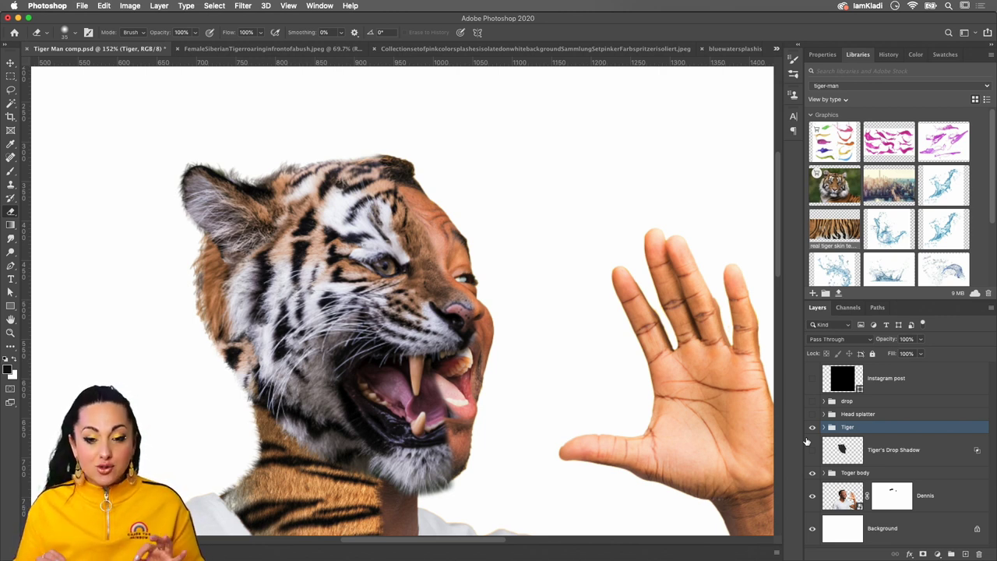
left_click(807, 441)
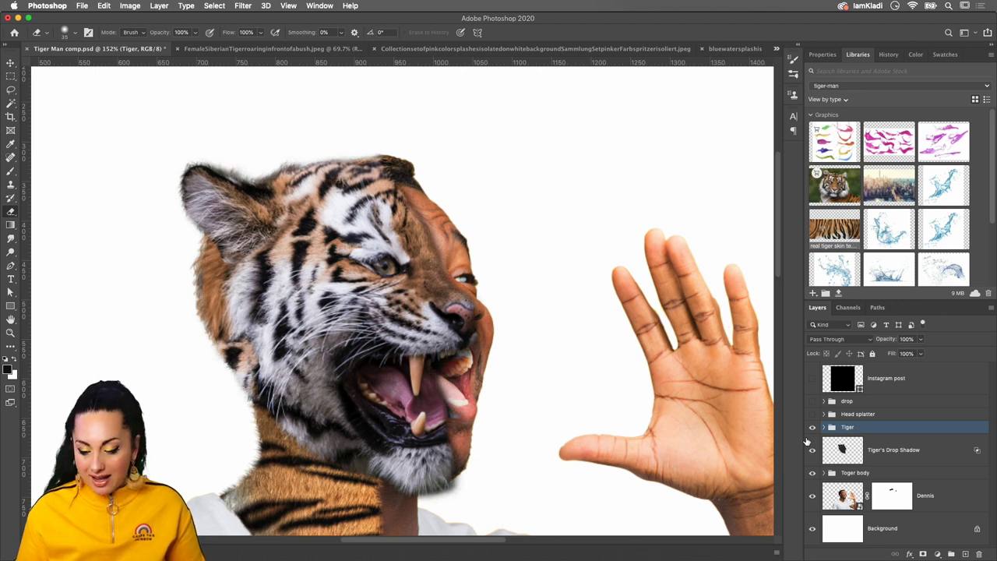
Undo, recreate the separate Tiger's Drop Shadow layer, save the document, and select that layer
key("super+z")
key("super+z")
key("super+z")
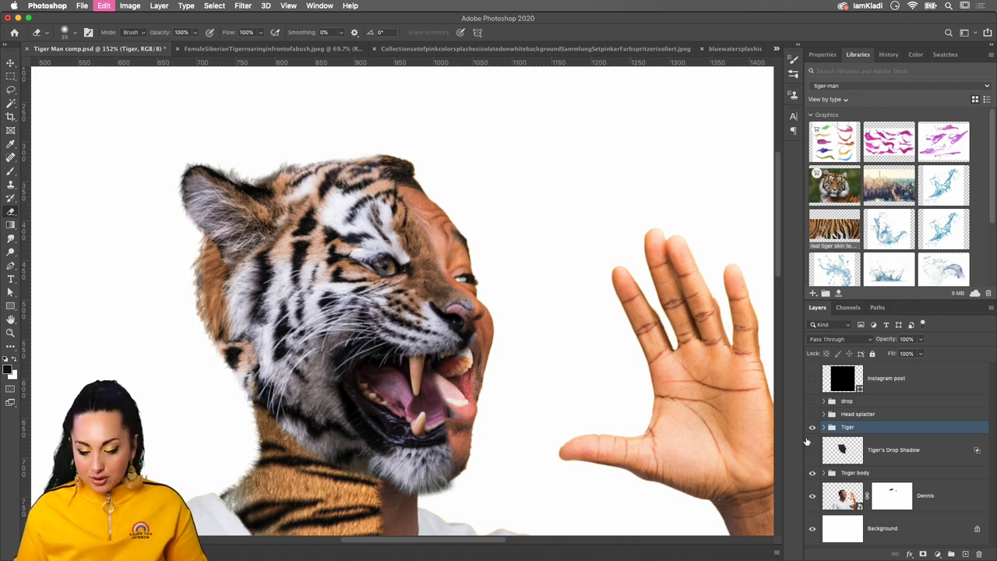
key("super+z")
key("super+z")
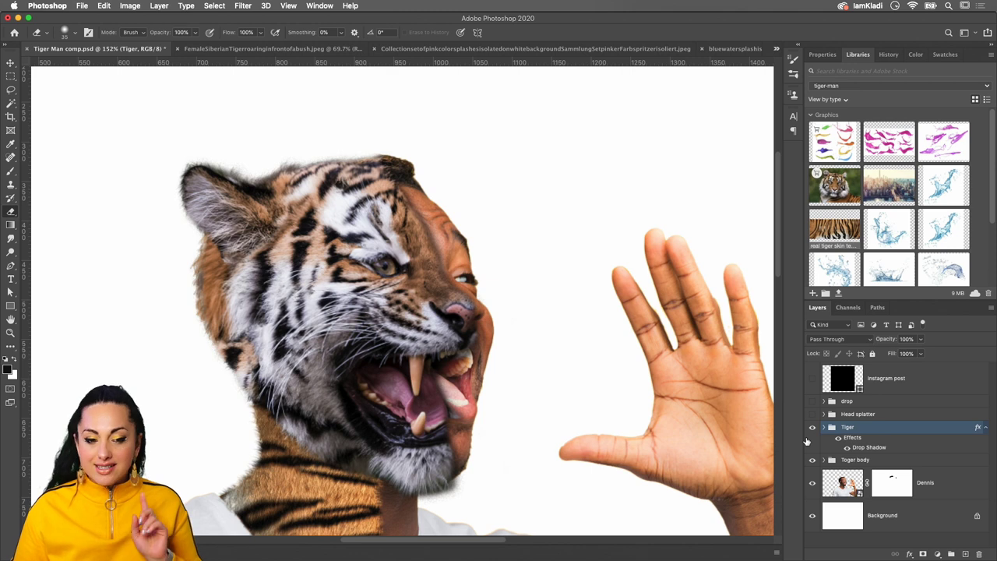
right_click(972, 430)
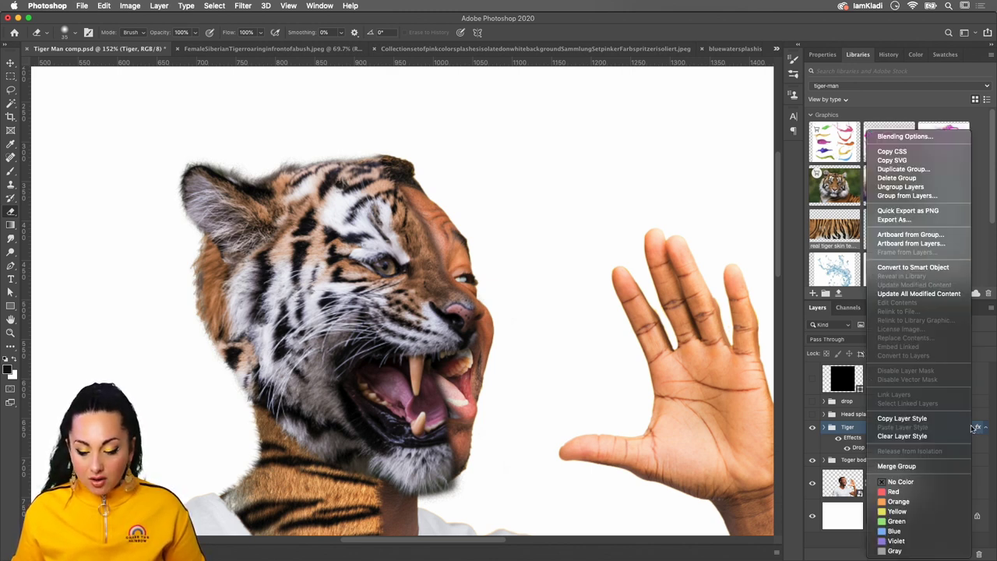
left_click(975, 429)
right_click(976, 429)
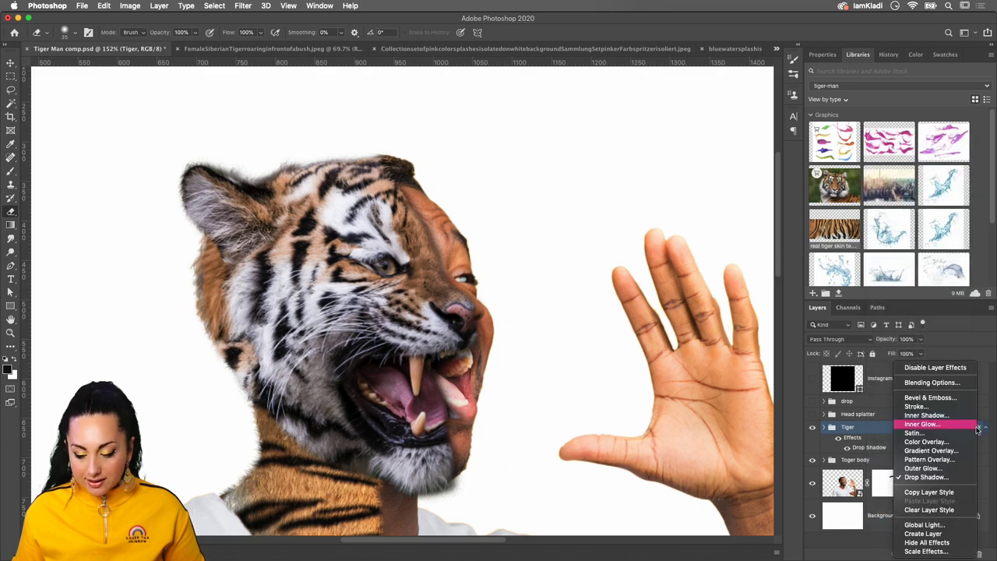
left_click(949, 537)
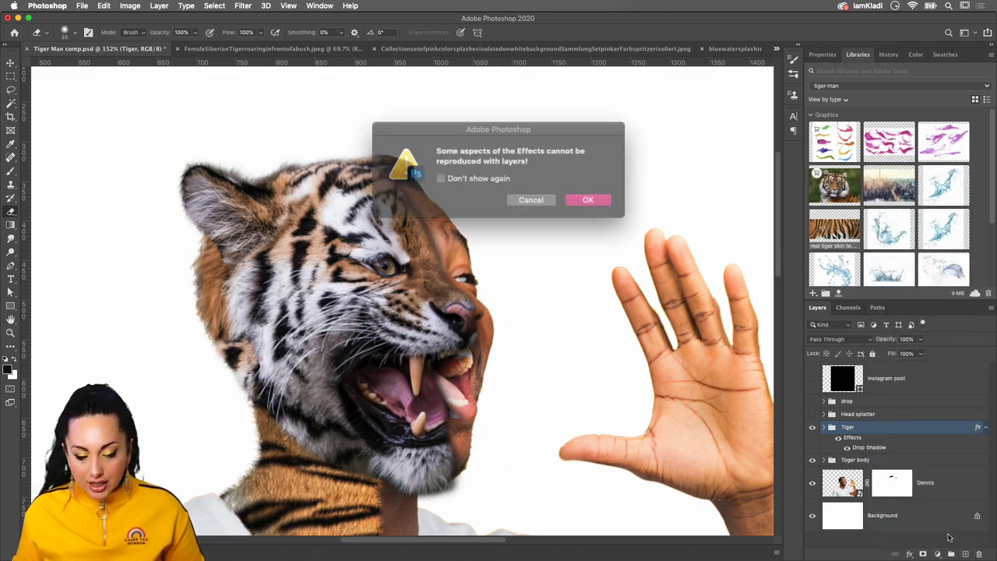
left_click(572, 194)
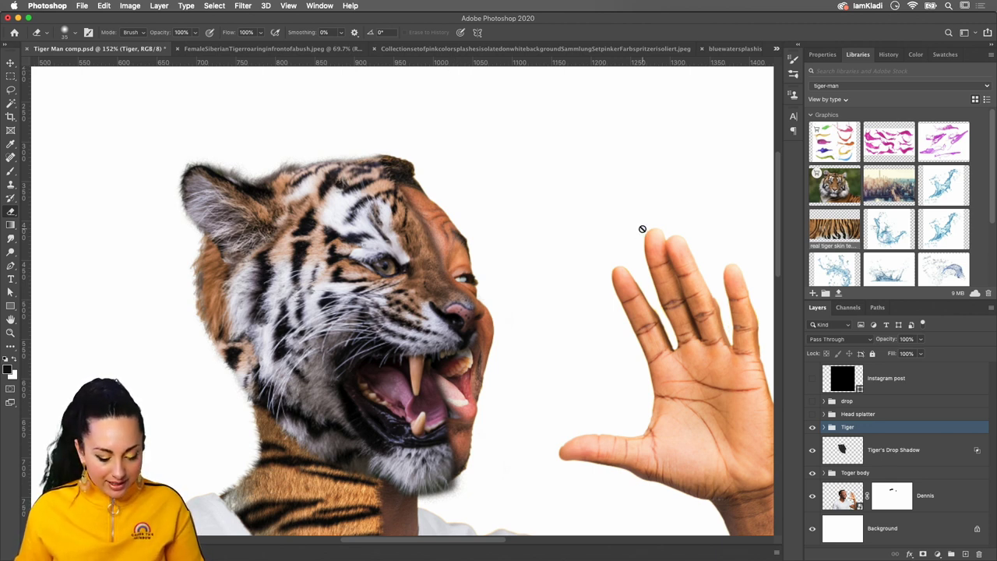
key("super+s")
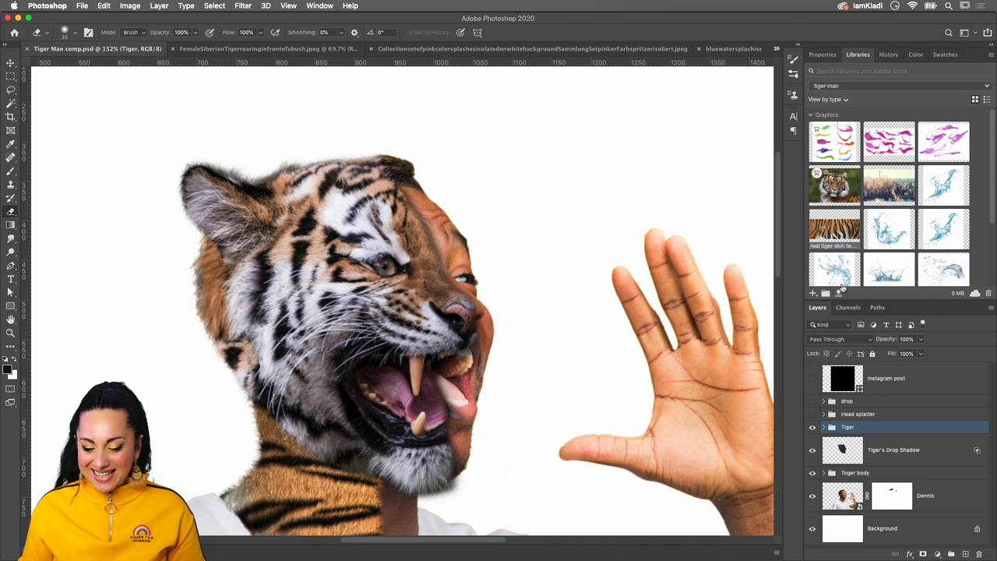
left_click(895, 462)
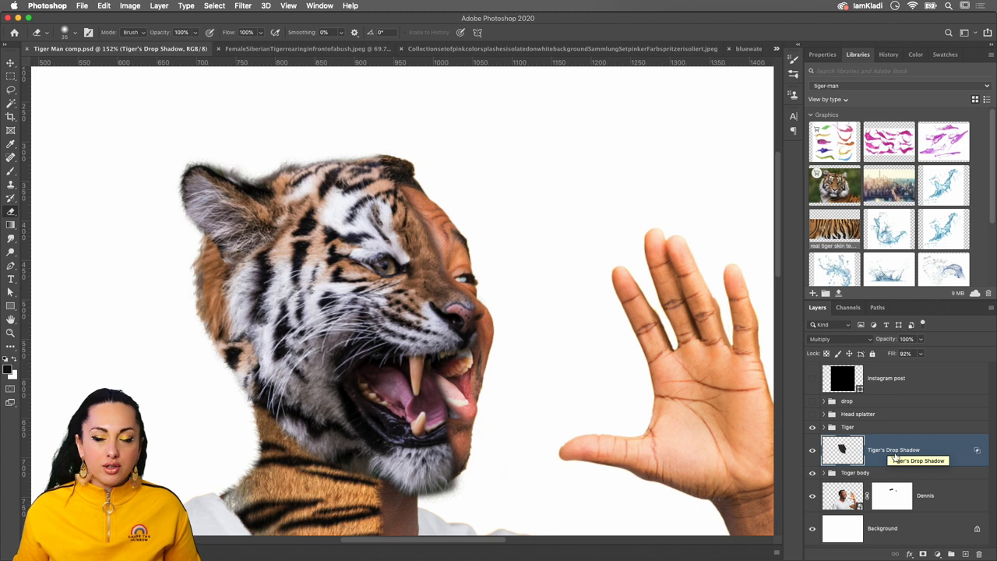
Add an inverted black mask to Tiger's Drop Shadow and paint white over the eye and cheek
left_click(923, 554)
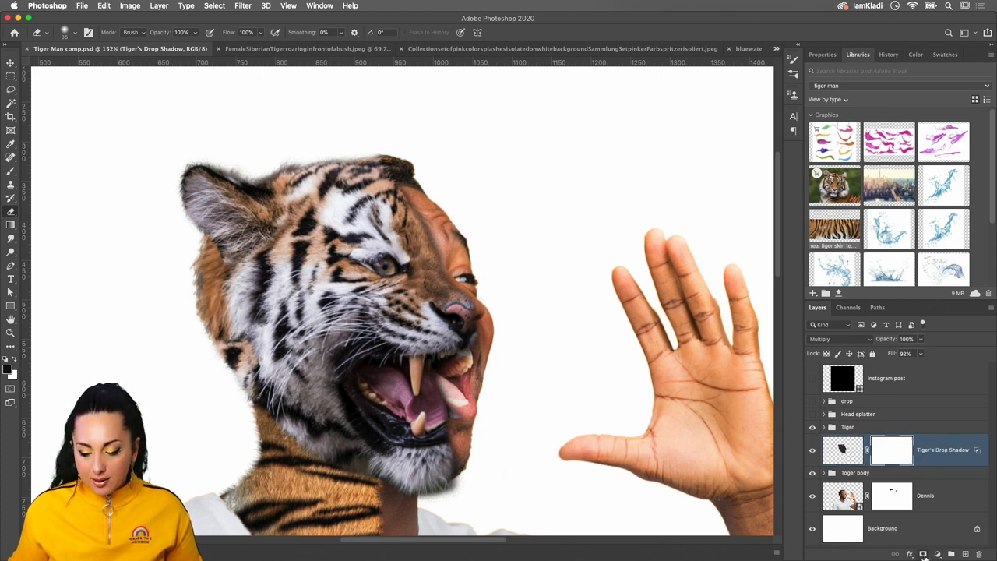
left_click(830, 56)
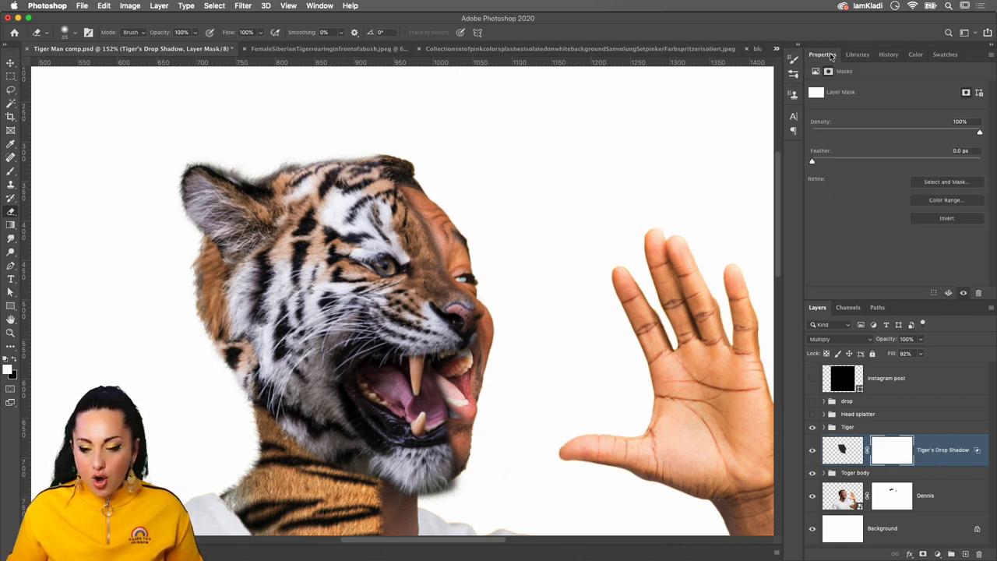
left_click(958, 217)
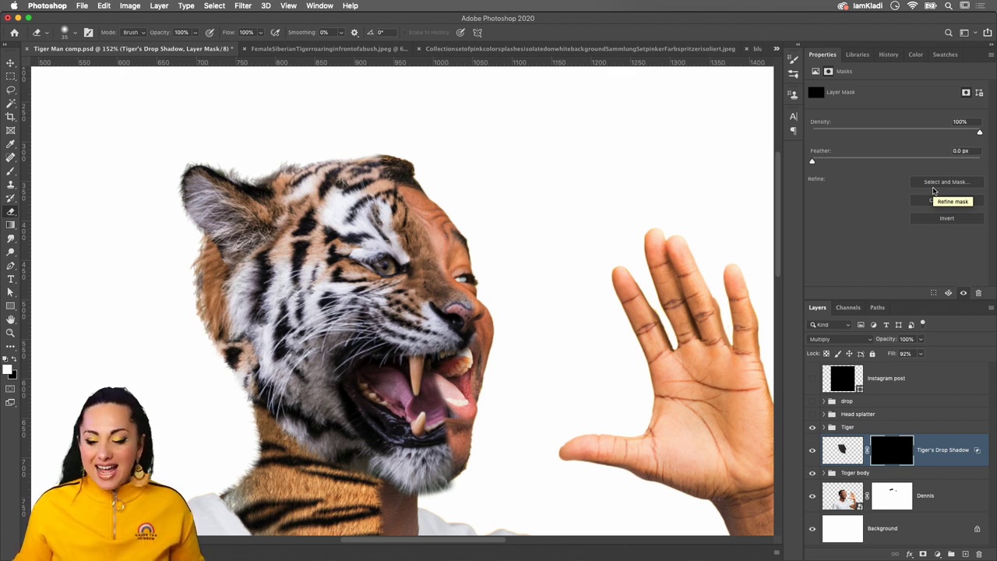
left_click(8, 172)
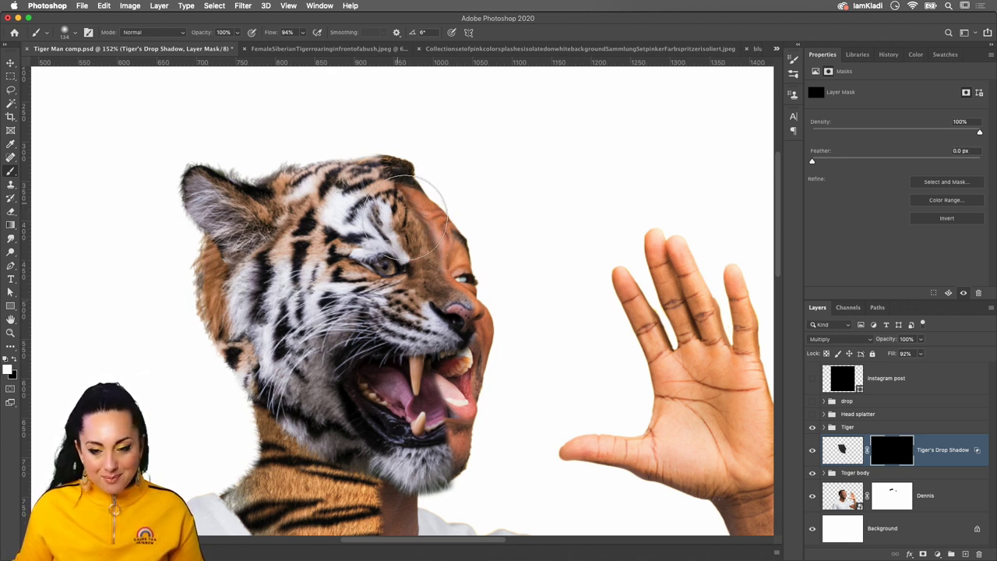
left_click_drag(405, 218, 433, 270)
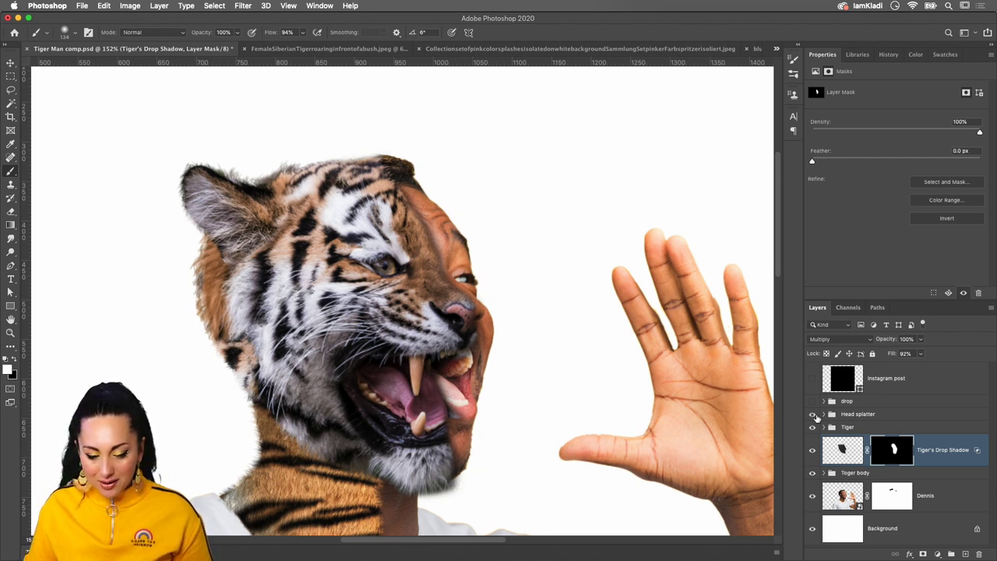
left_click(813, 414)
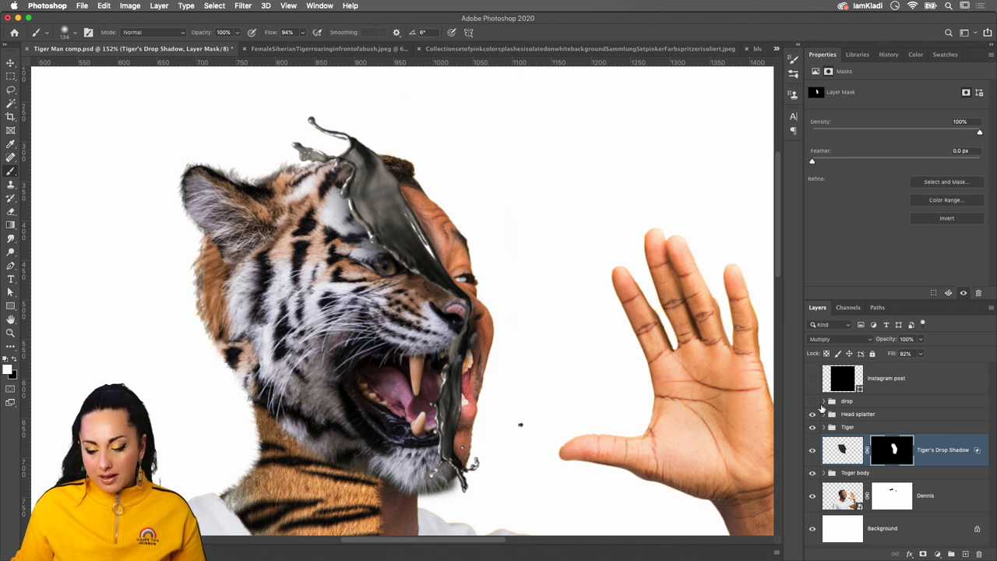
left_click(813, 402)
left_click(813, 402)
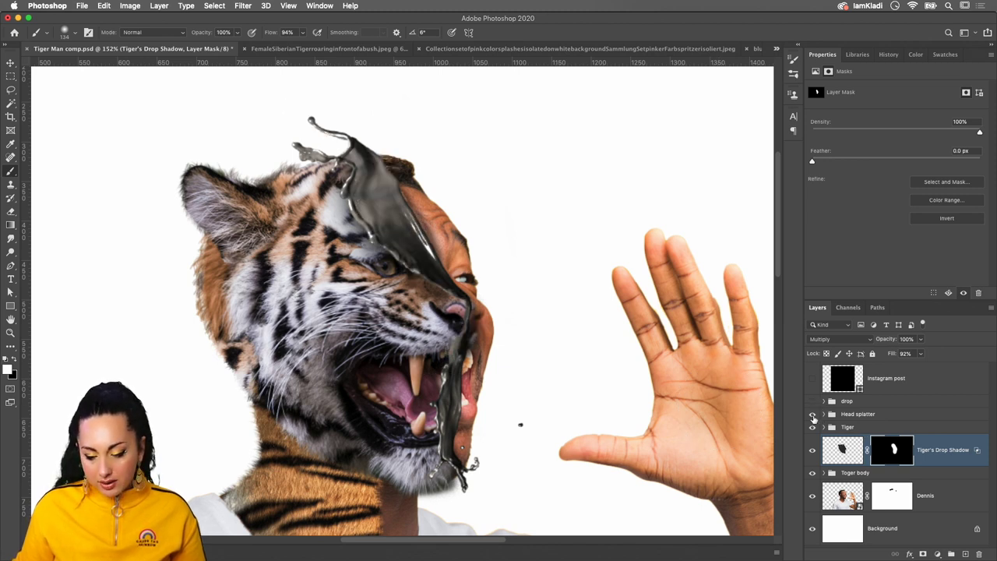
left_click(813, 415)
left_click(813, 415)
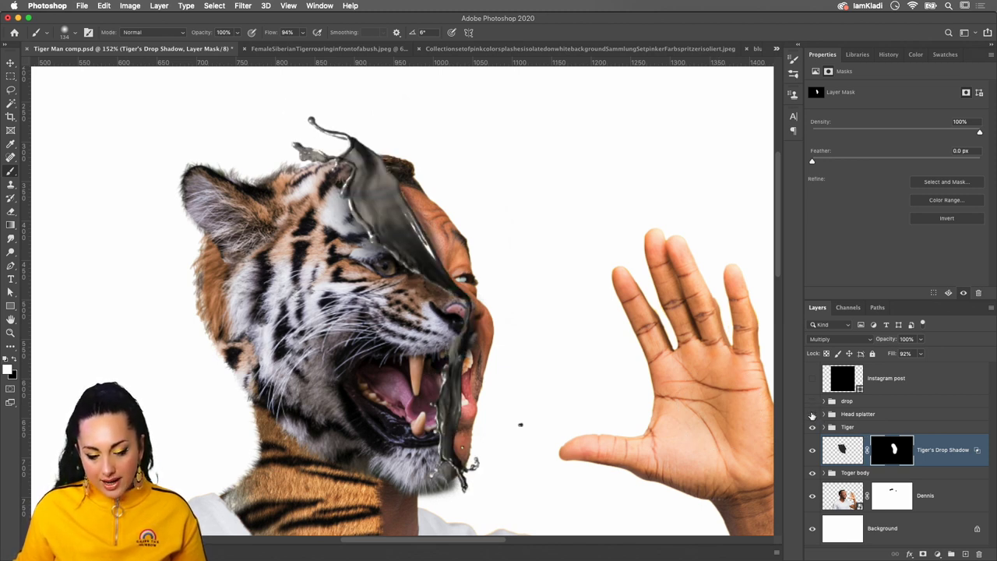
left_click(812, 415)
left_click(813, 415)
Compare the Head splatter on and off, then nudge the drop shadow layer sideways with Free Transform
left_click(812, 415)
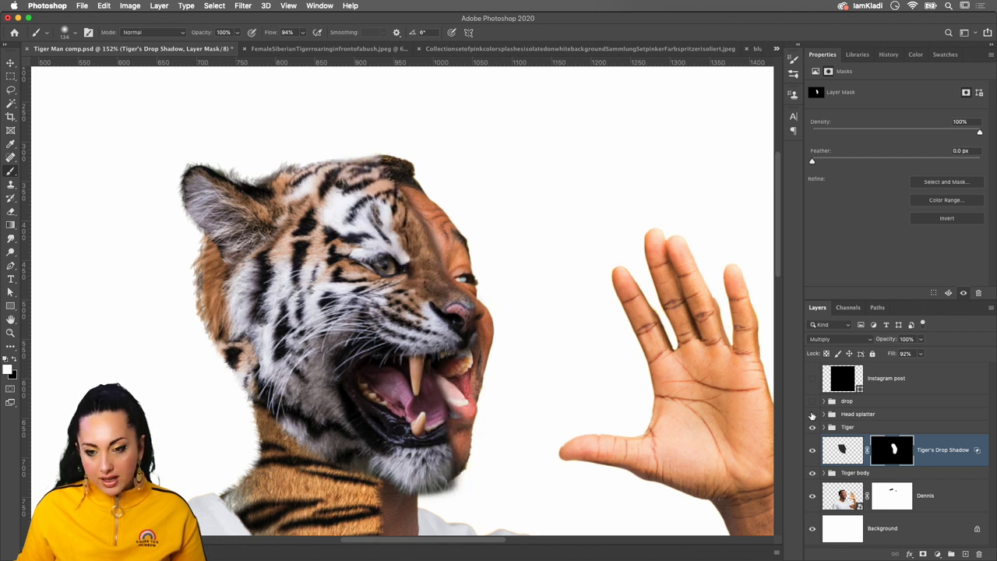
left_click(812, 415)
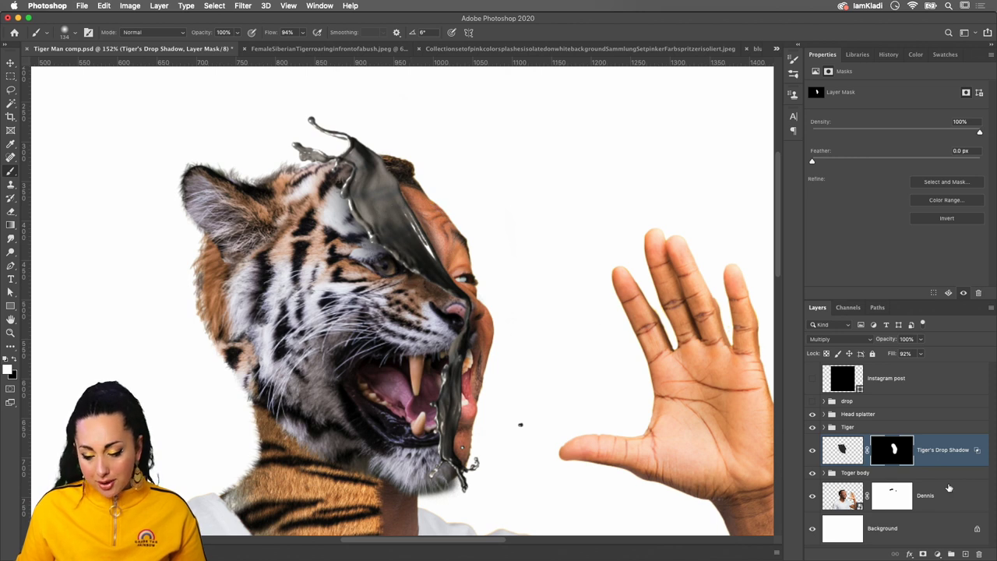
key("ctrl+2")
key("ctrl+t")
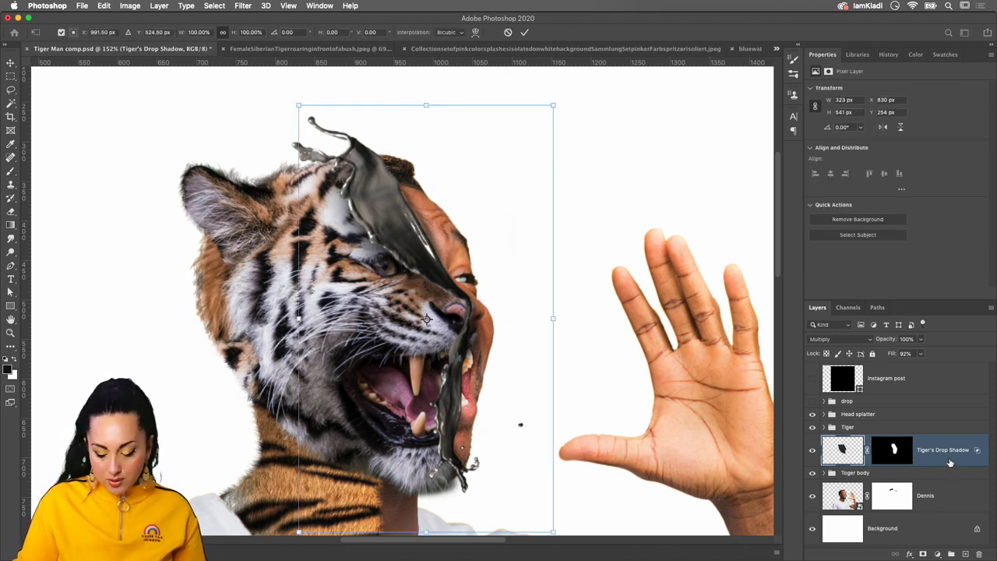
key("Left")
key("Left")
key("Left")
key("Left")
key("Left")
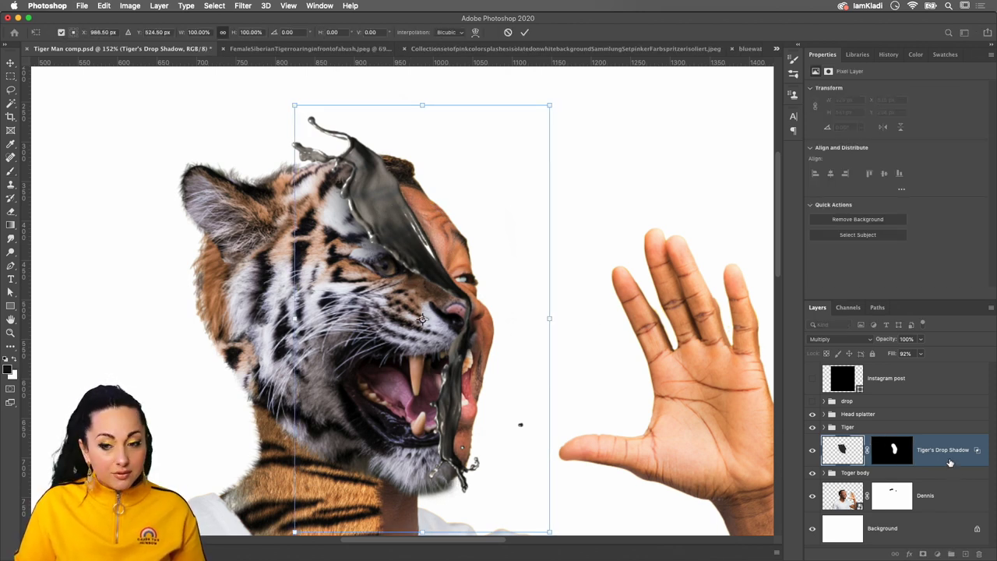
key("shift+Right")
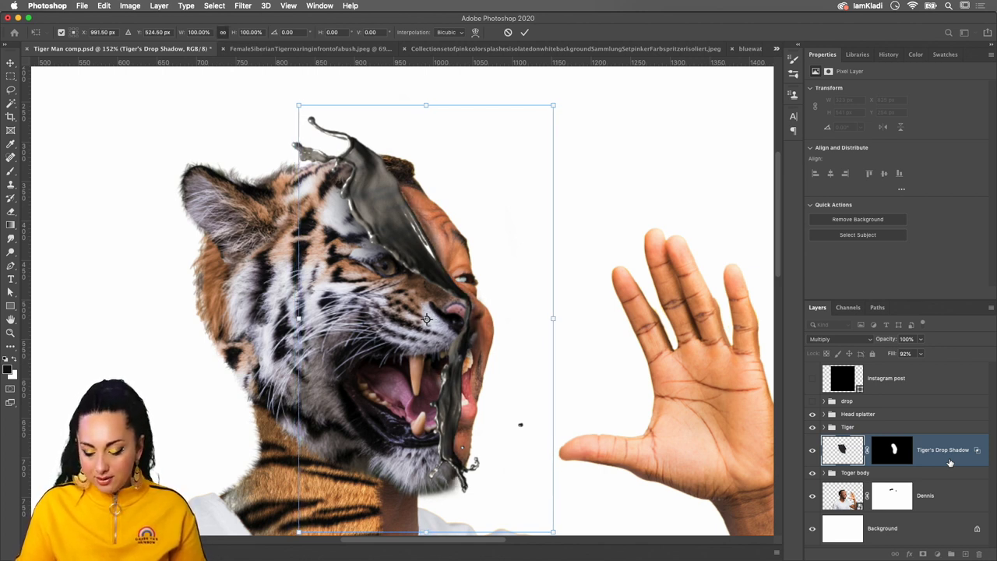
key("Return")
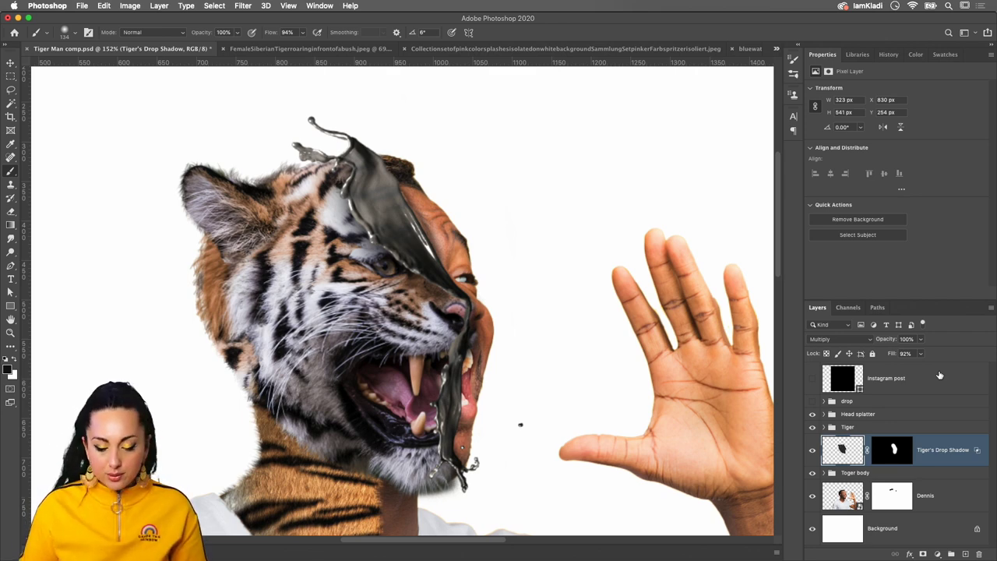
scroll(712, 401, "down", 2)
scroll(714, 409, "down", 3)
scroll(714, 411, "down", 3)
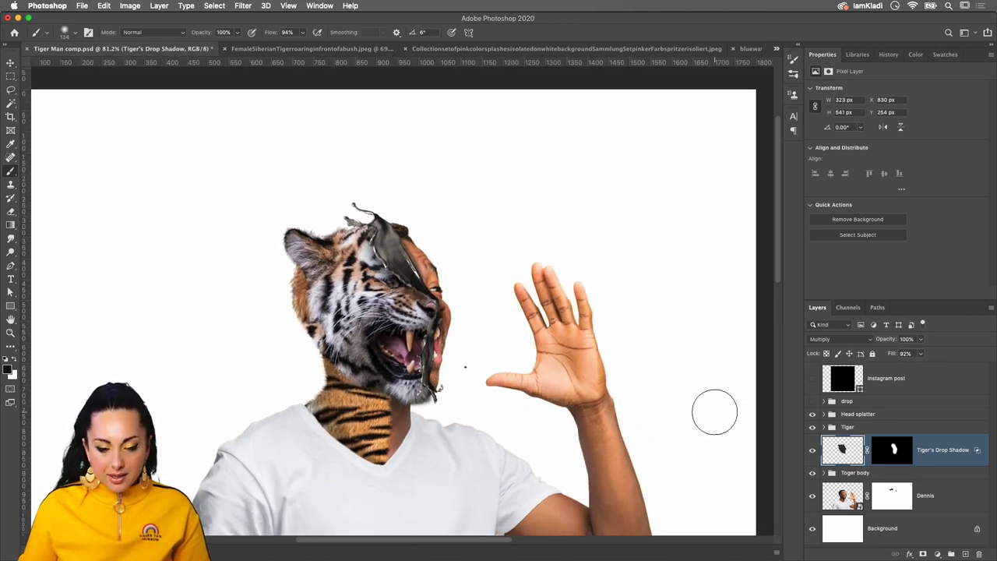
left_click(319, 49)
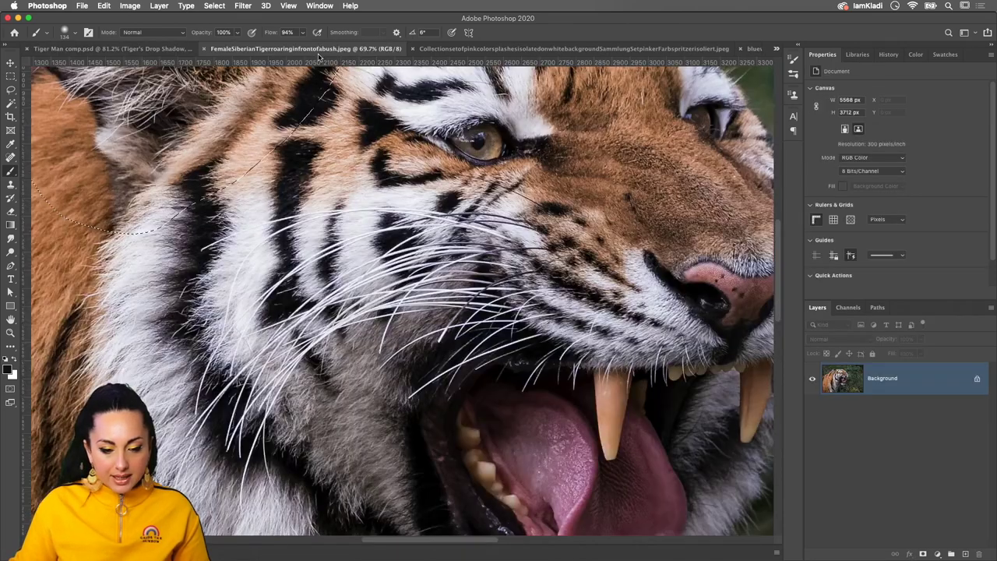
left_click(467, 50)
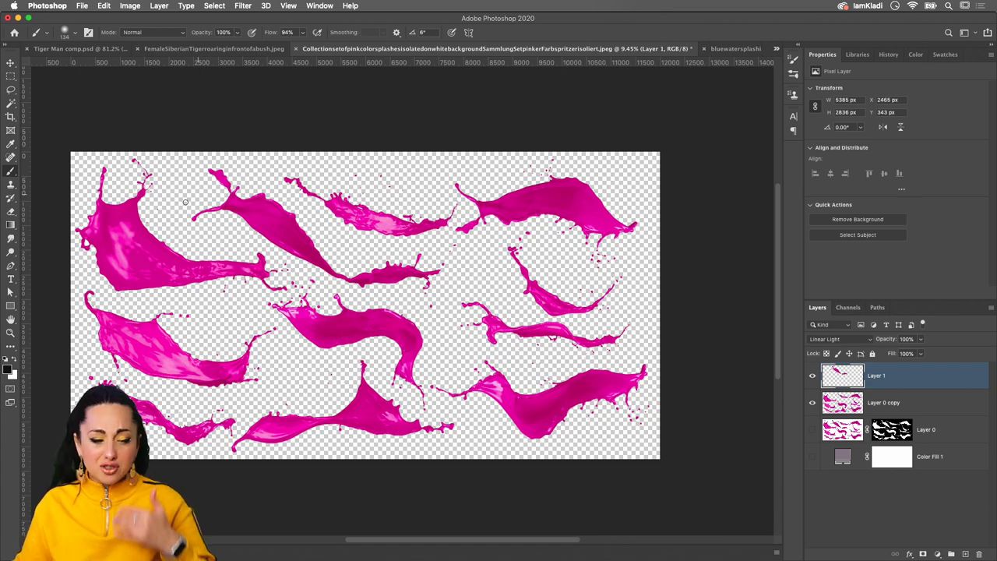
left_click(82, 49)
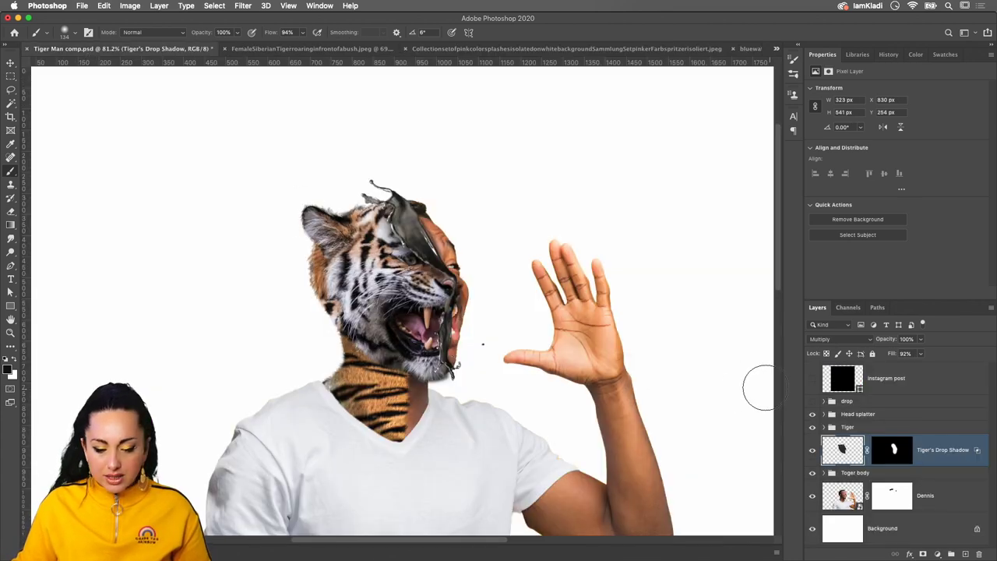
left_click(813, 415)
Show the drop splash group together with Head splatter and select the drop group
left_click(813, 401)
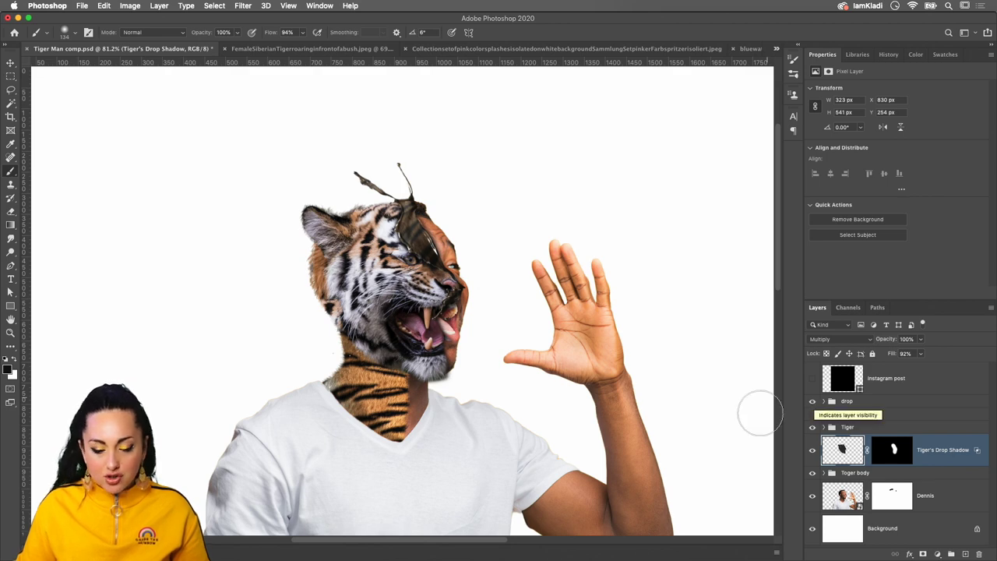
scroll(521, 211, "up", 5)
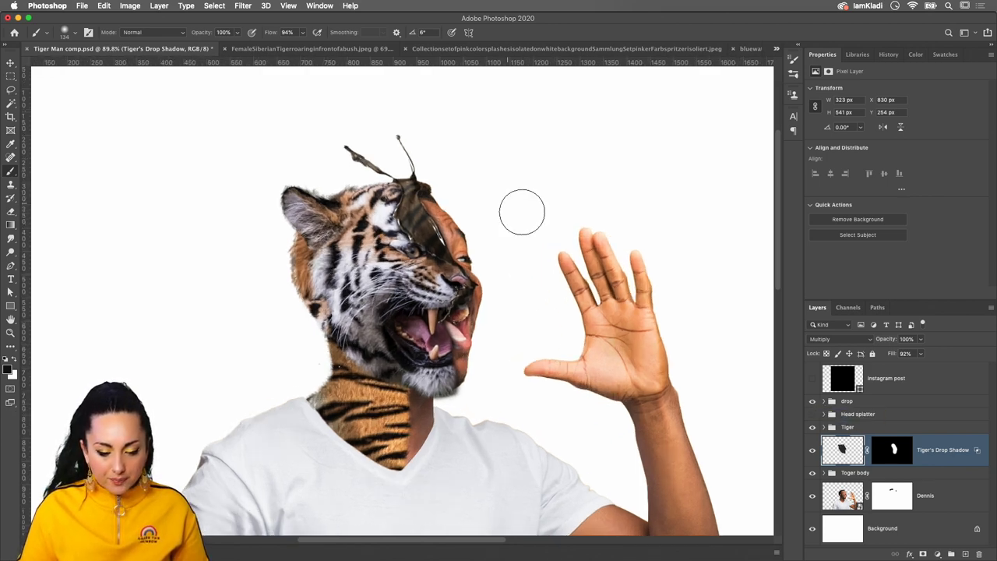
scroll(522, 211, "up", 3)
scroll(522, 211, "right", 1)
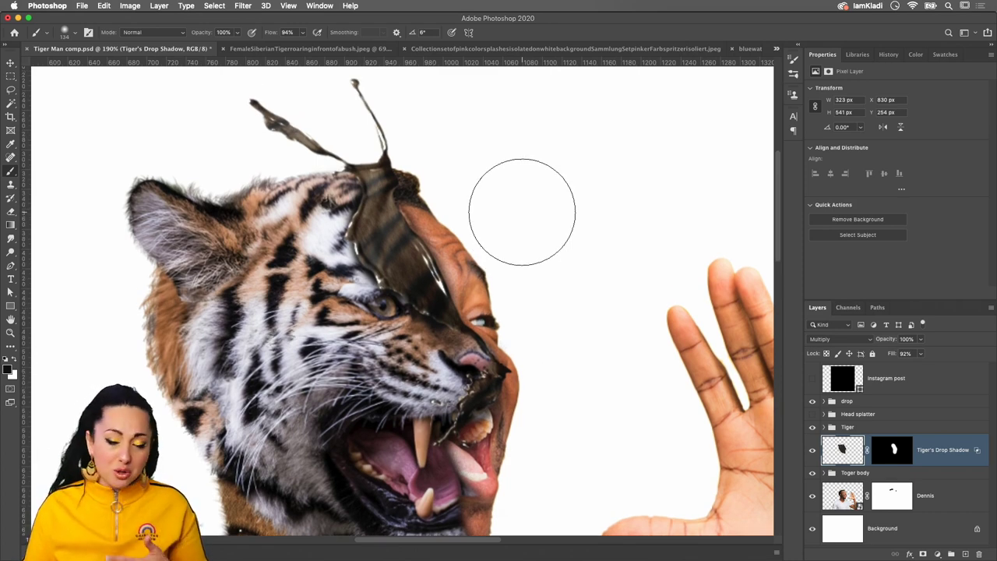
scroll(522, 211, "down", 1)
scroll(522, 211, "down", 1)
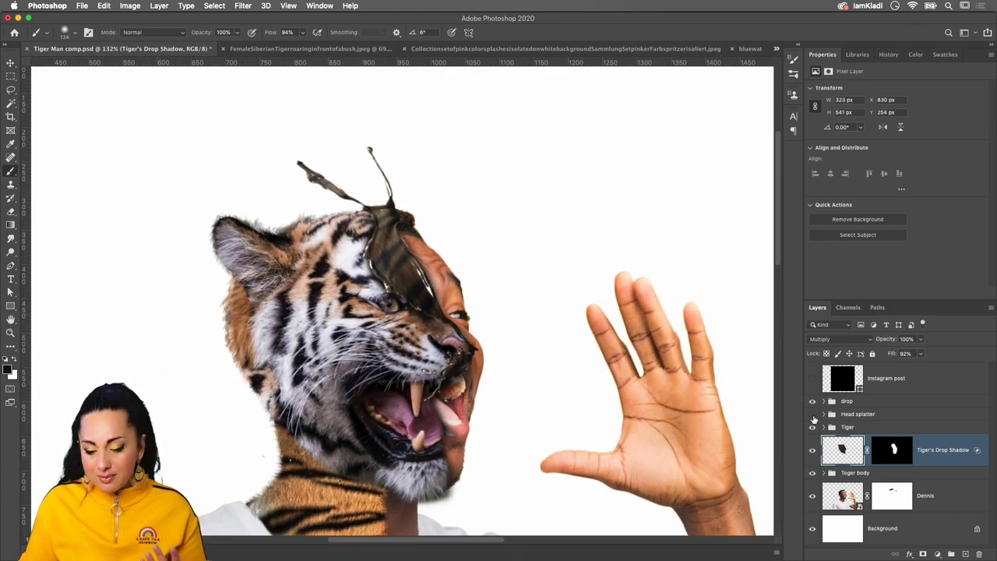
left_click(812, 414)
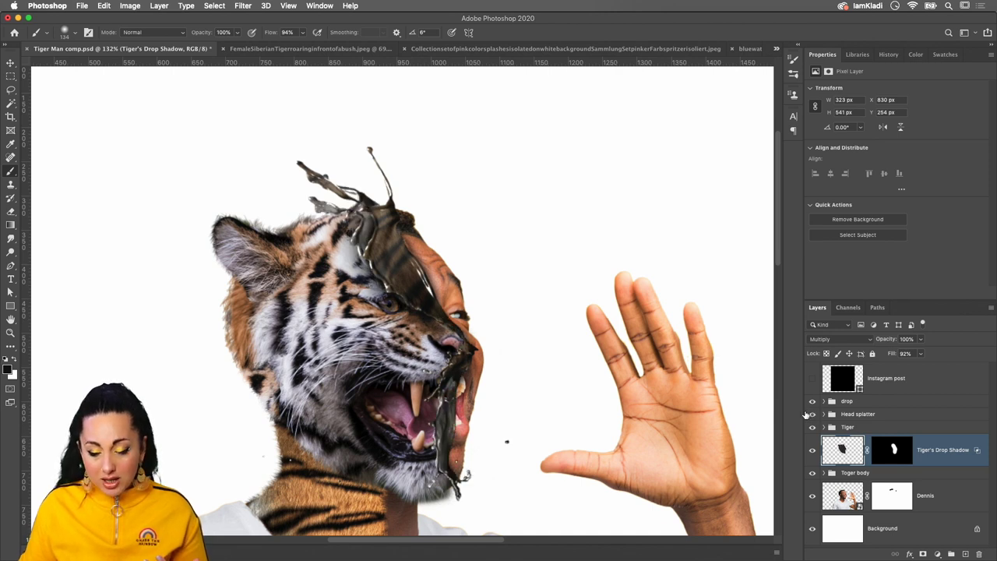
scroll(612, 429, "down", 2)
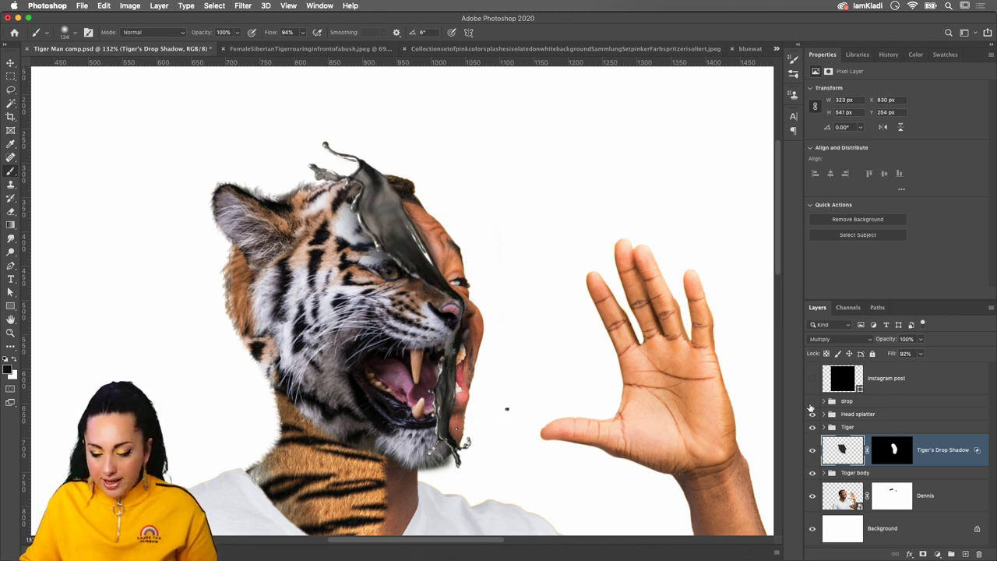
left_click(812, 401)
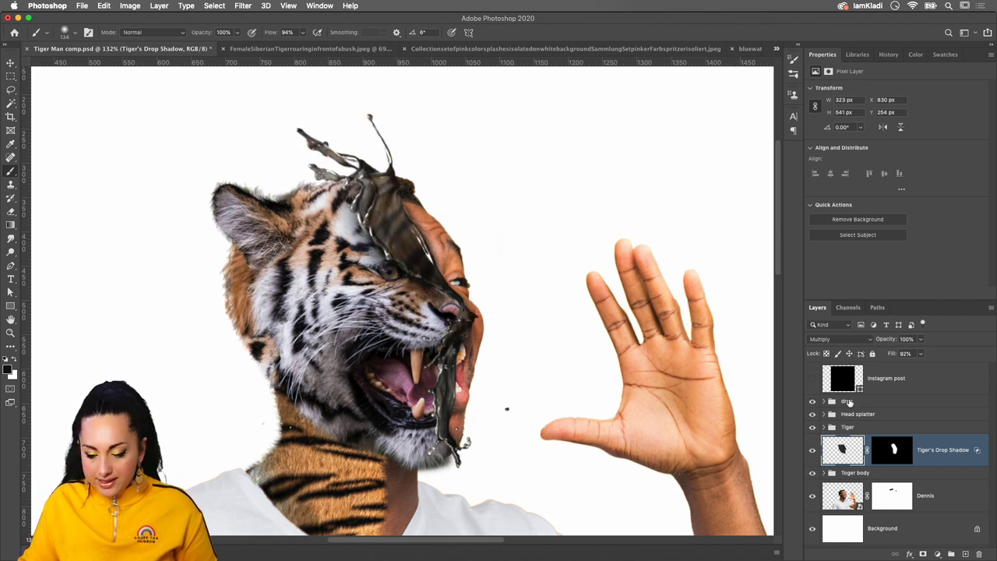
left_click(848, 402)
Rotate the drop splash group about 30° and move it down onto the neck
key("ctrl+t")
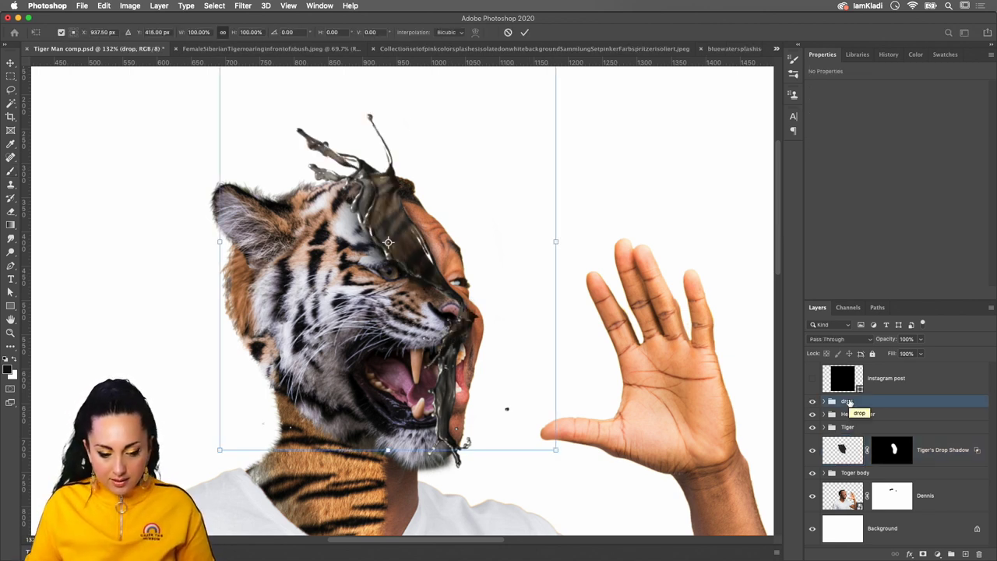
left_click_drag(491, 248, 471, 415)
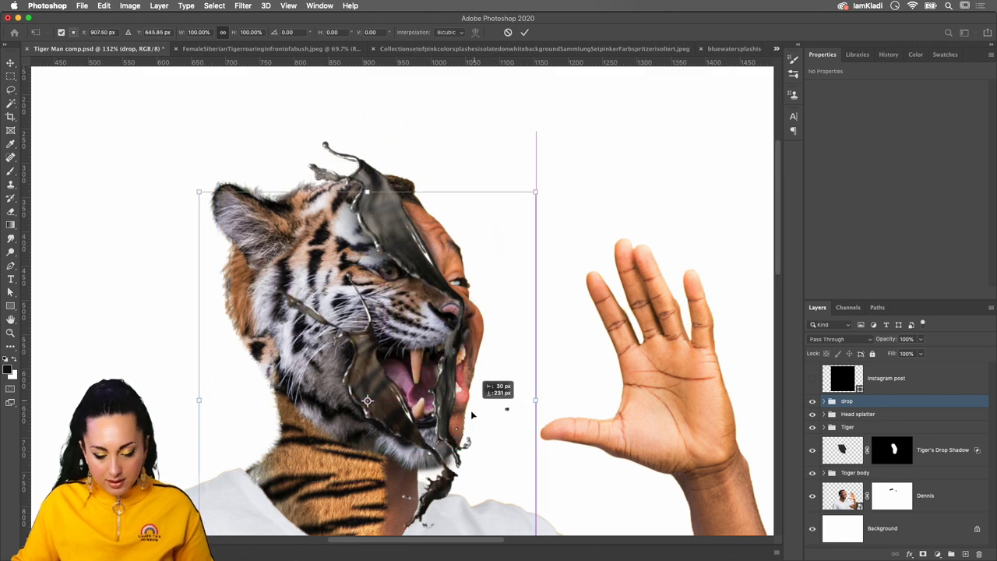
scroll(512, 401, "down", 2)
scroll(512, 405, "down", 5)
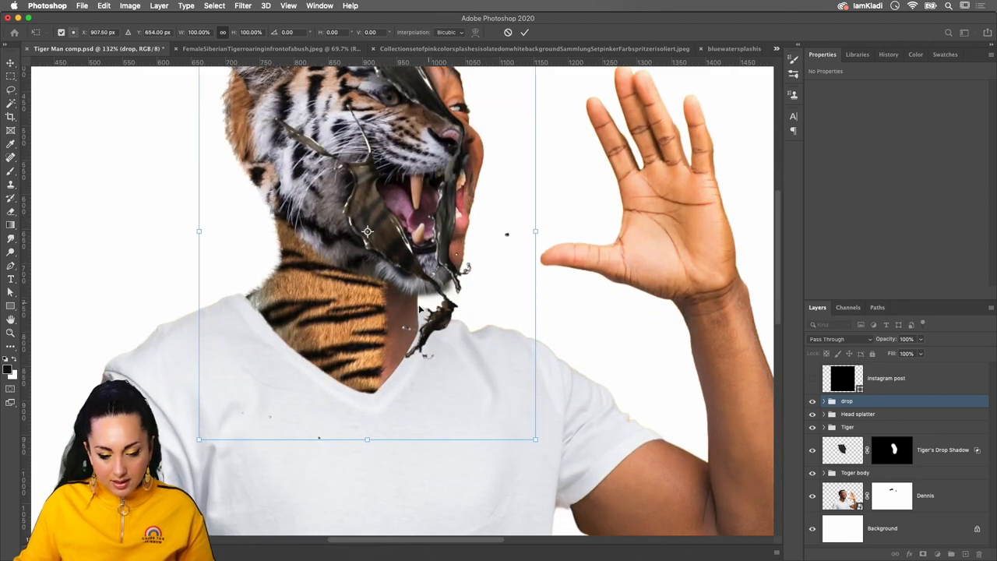
left_click_drag(429, 134, 398, 242)
left_click_drag(505, 131, 621, 221)
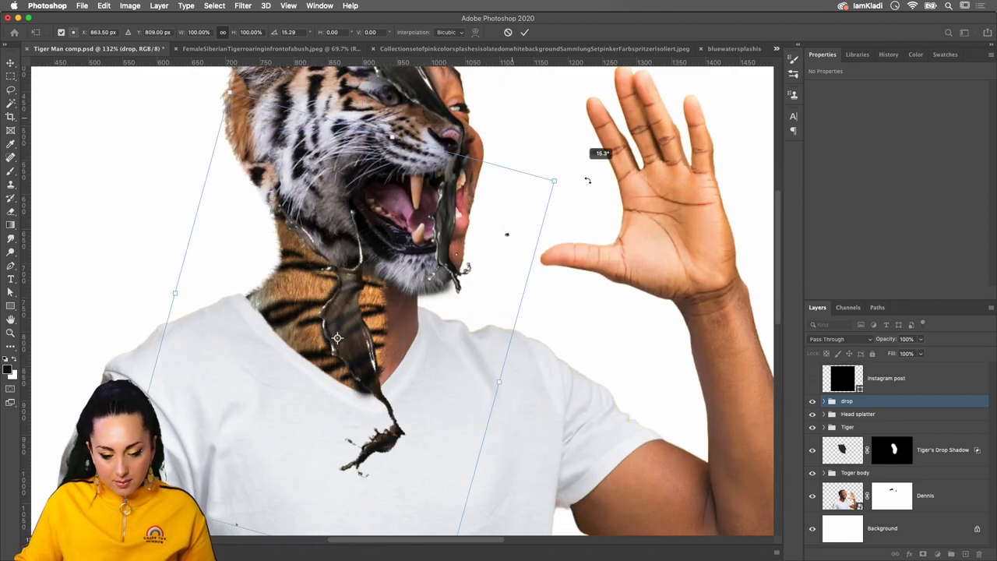
left_click_drag(346, 343, 371, 336)
scroll(474, 289, "down", 1)
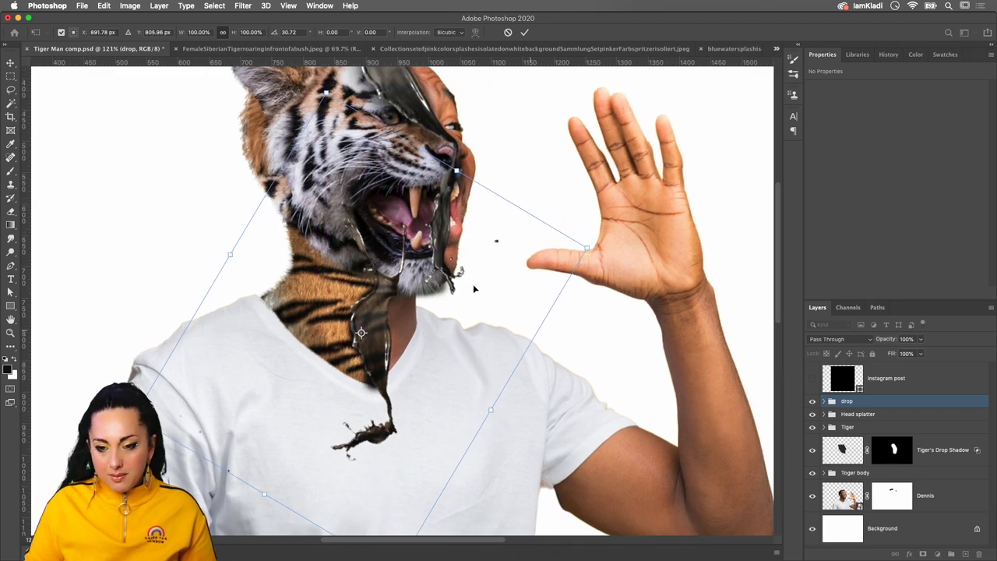
scroll(474, 289, "down", 1)
scroll(473, 289, "down", 1)
scroll(474, 289, "down", 1)
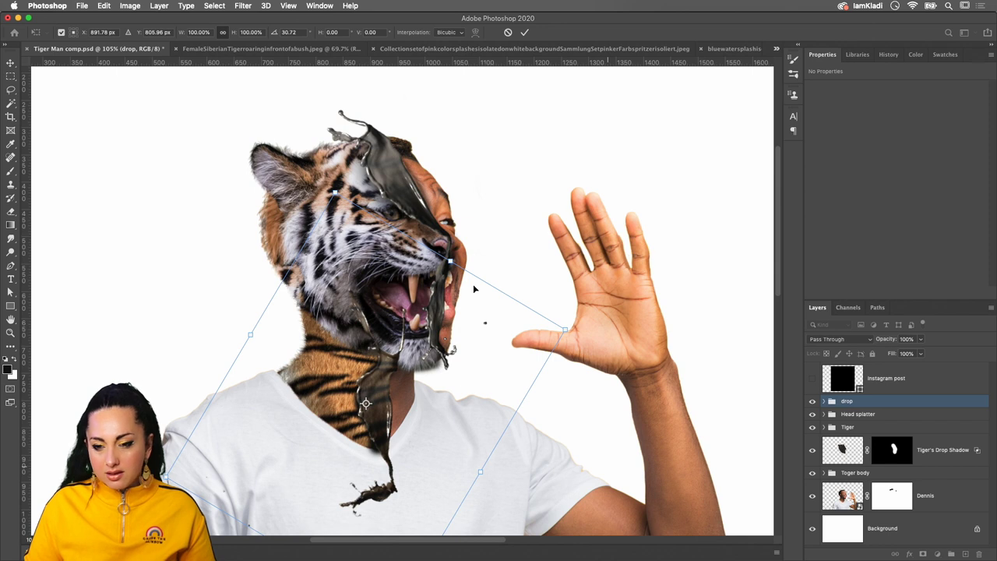
key("Return")
Undo the repositioning, hide the drop group, and zoom out to the whole composite
key("b")
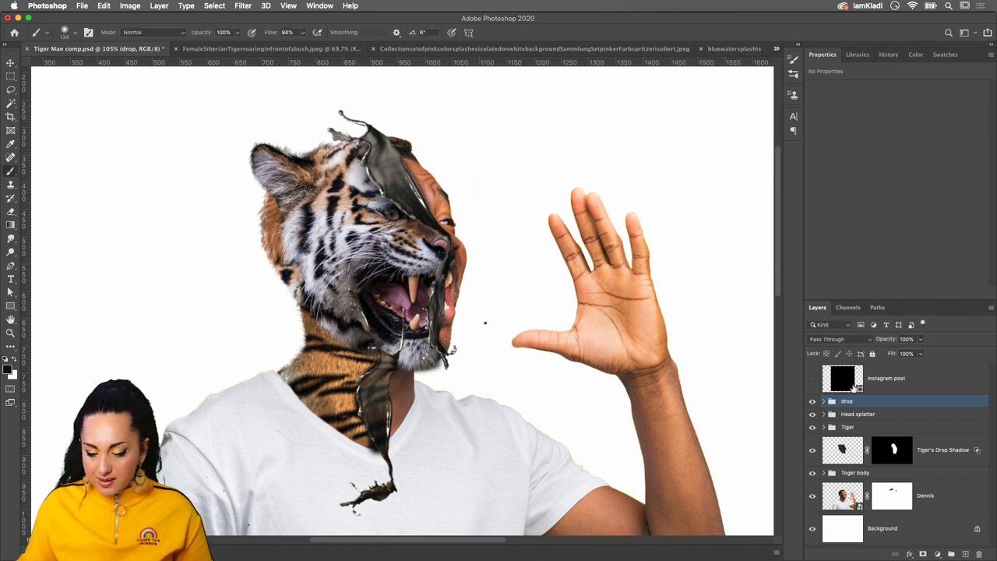
key("ctrl+z")
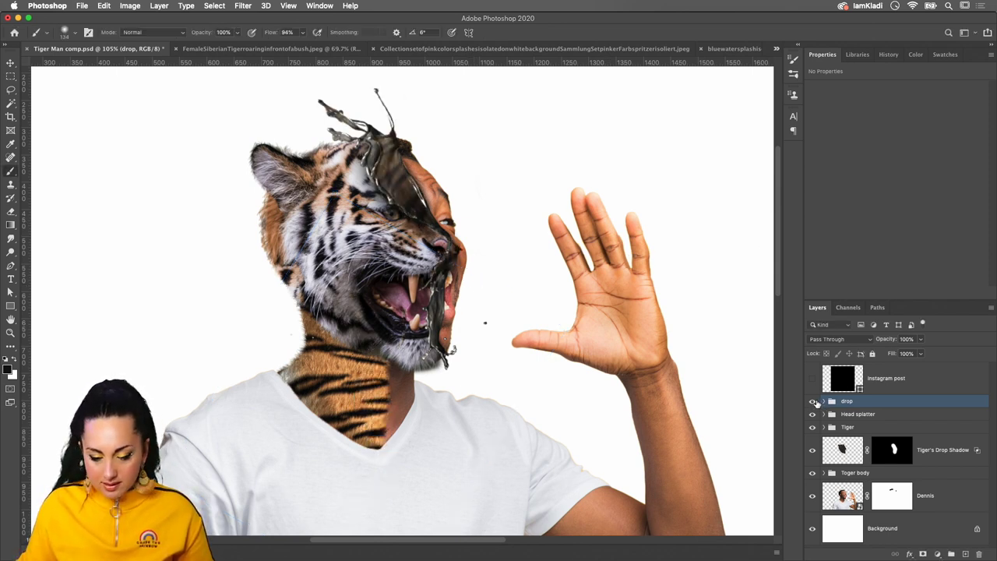
left_click(813, 401)
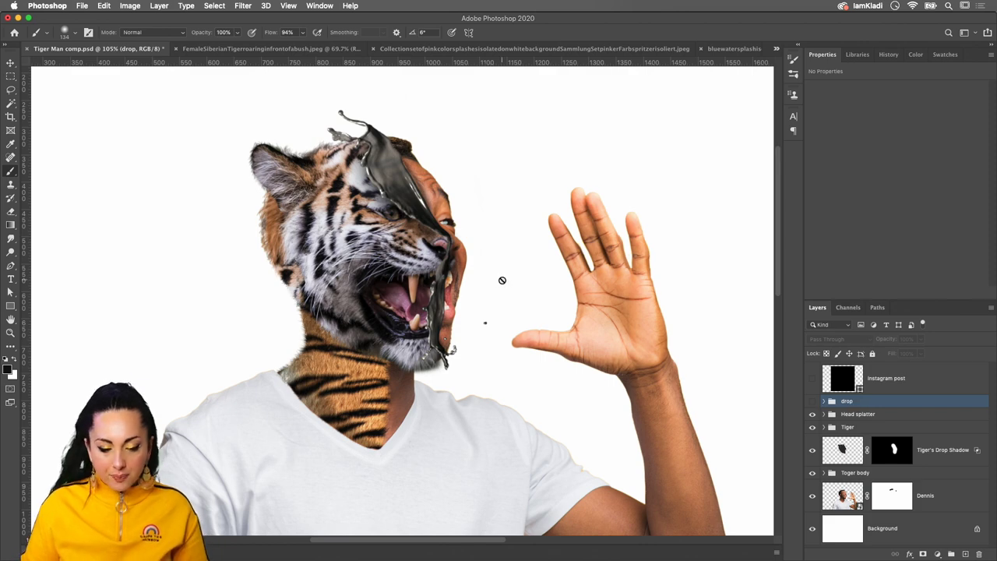
key("ctrl+minus")
key("ctrl+minus")
key("ctrl+minus")
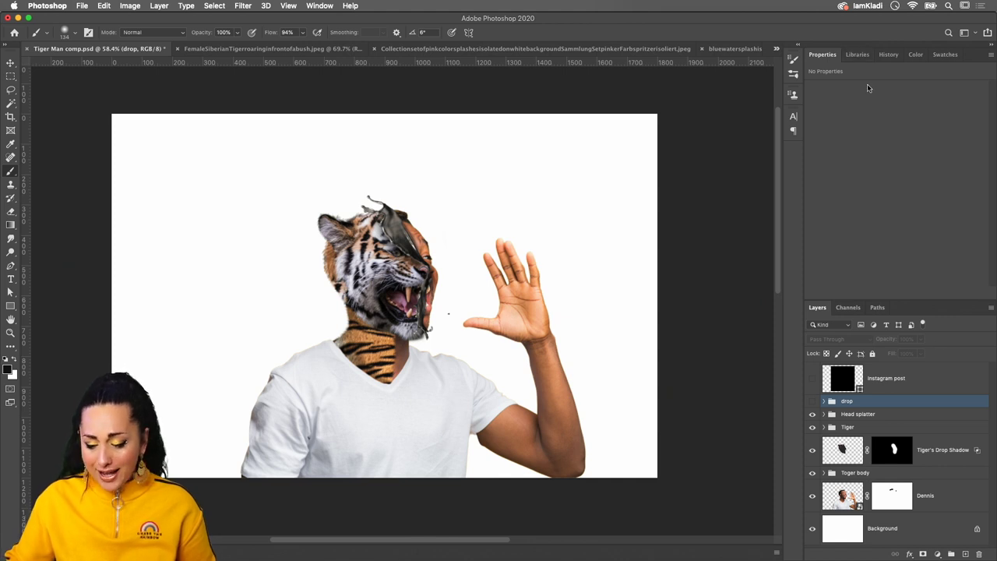
Unlock the background and place the New York skyline aerial from the library, slightly enlarged
left_click(976, 530)
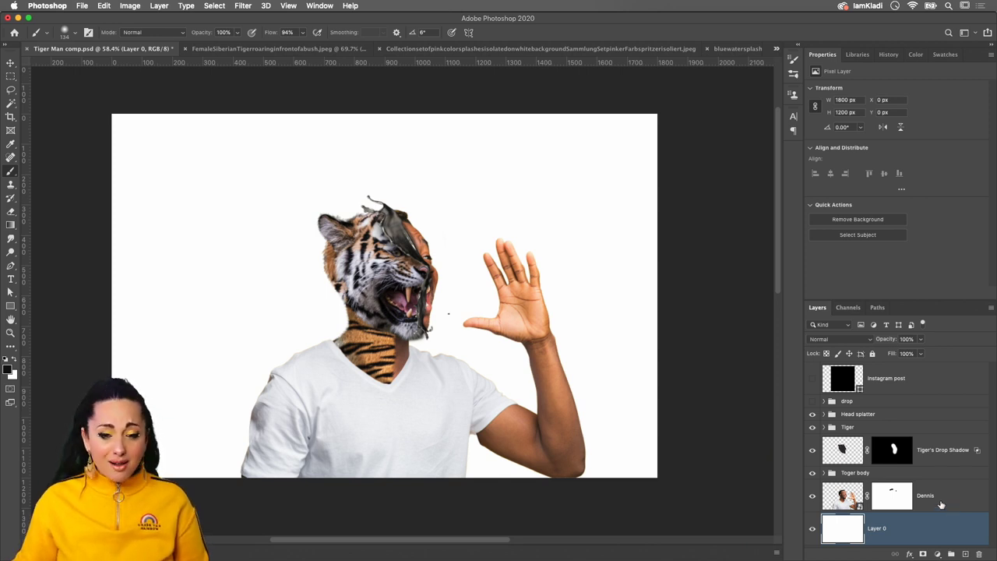
left_click(859, 54)
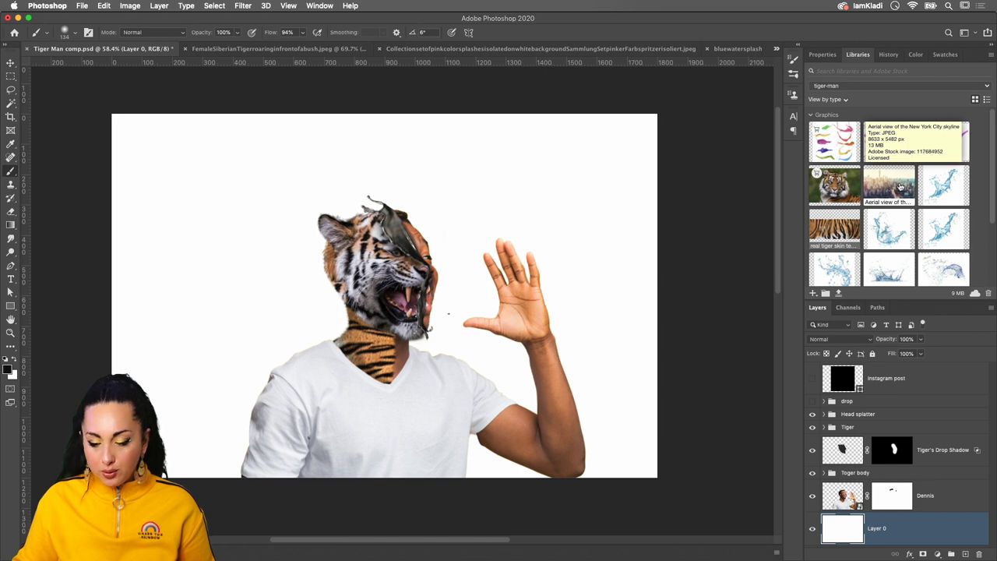
mouse_move(900, 185)
left_mouse_down()
mouse_move(590, 208)
mouse_move(432, 269)
mouse_move(432, 323)
left_mouse_up()
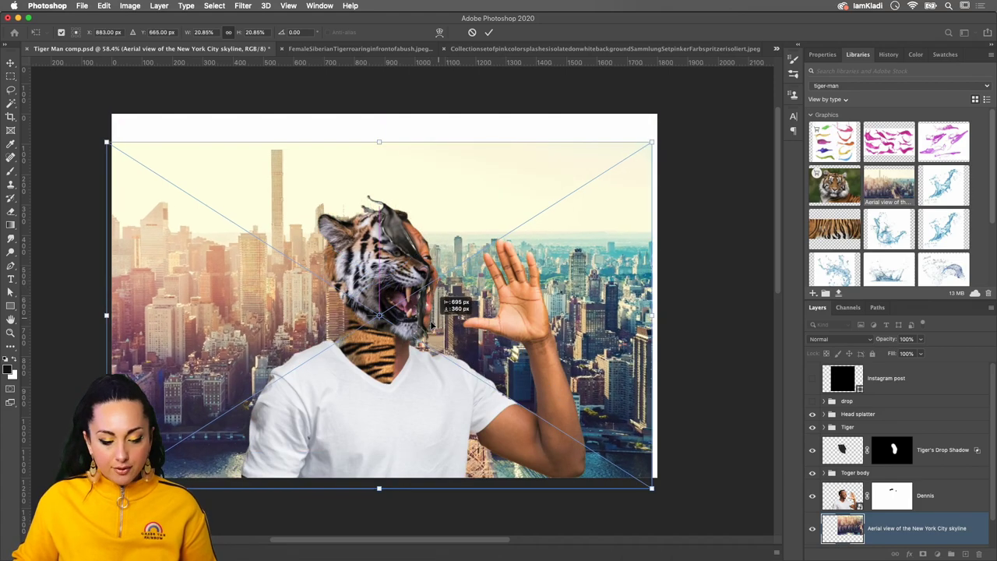
left_click_drag(652, 140, 683, 122)
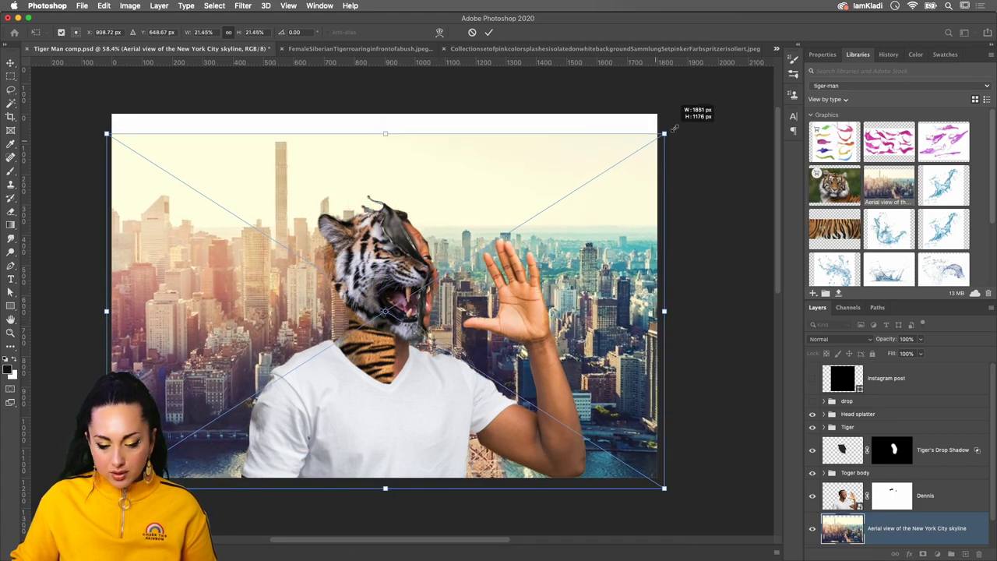
Lower the skyline about 116 px behind the man, leaving a white top band, and commit
mouse_move(653, 190)
left_mouse_down()
mouse_move(657, 242)
mouse_move(646, 223)
mouse_move(595, 217)
left_mouse_up()
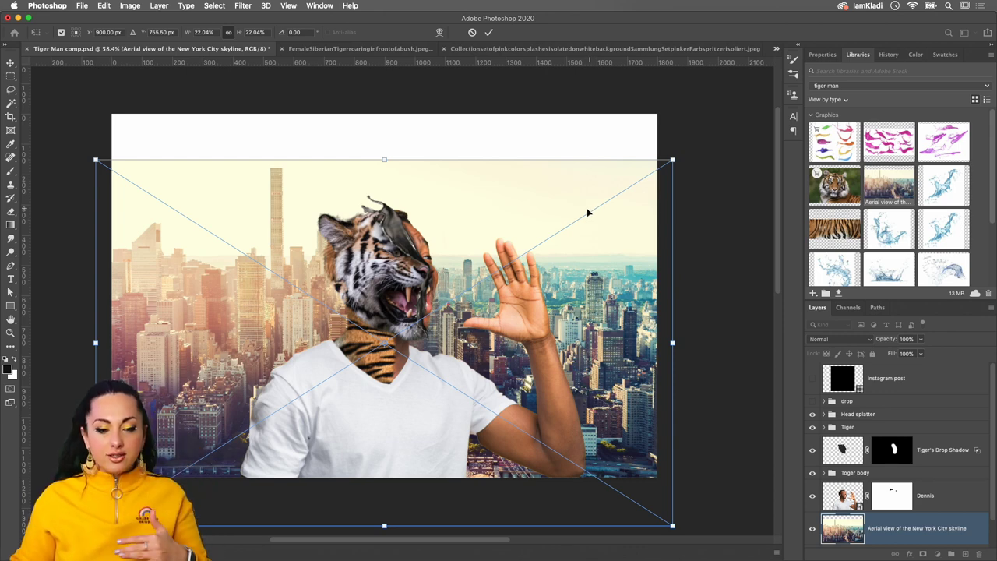
left_click_drag(580, 214, 591, 125)
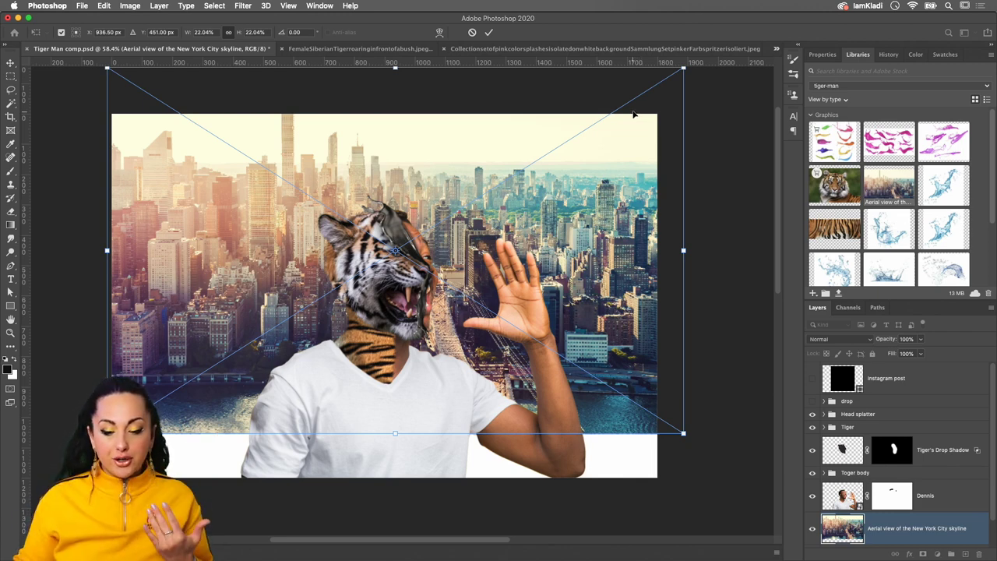
left_click_drag(623, 137, 614, 239)
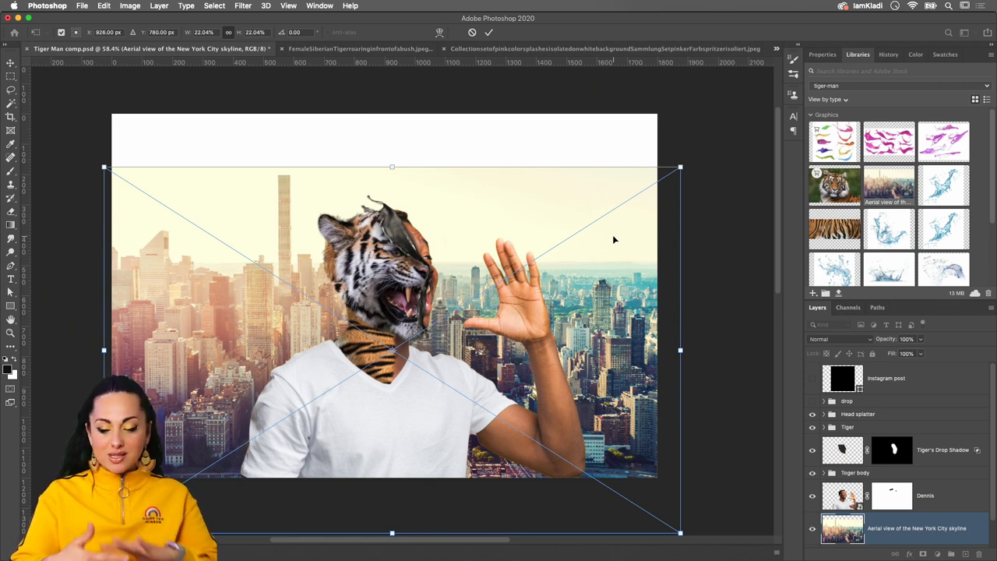
left_click_drag(607, 224, 606, 223)
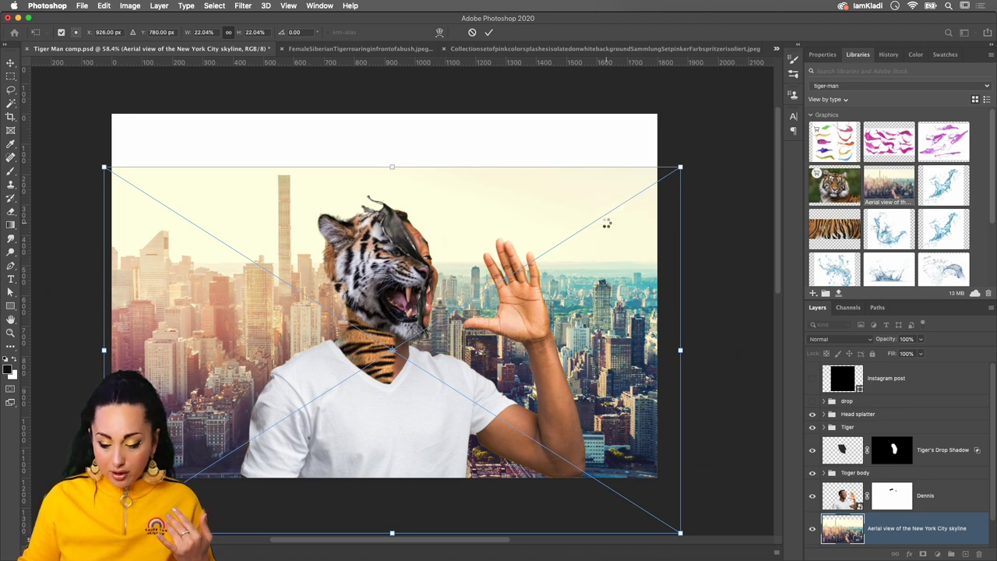
key("Return")
key("b")
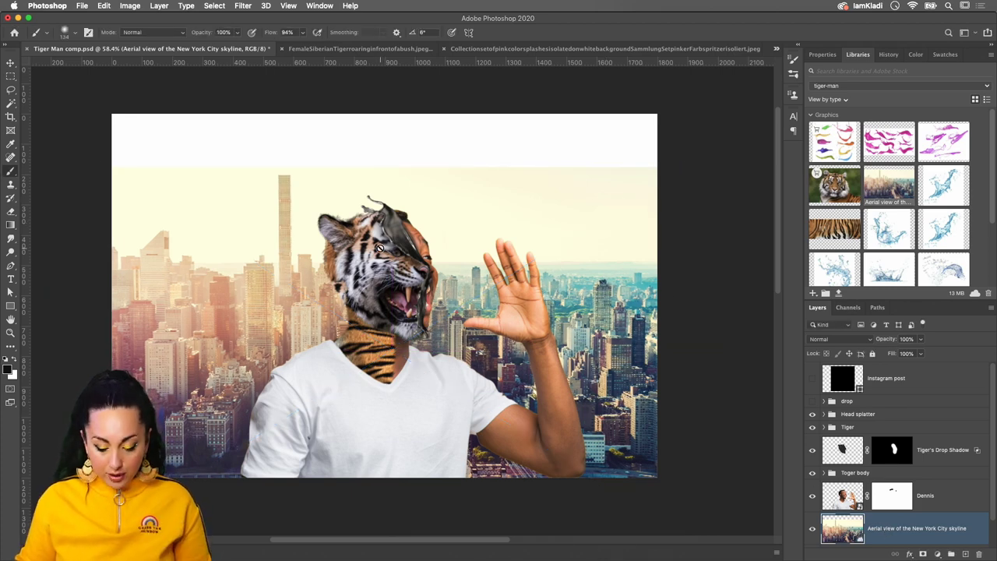
Rasterize the skyline layer and stretch a thin top strip of sky up to the canvas top
right_click(902, 529)
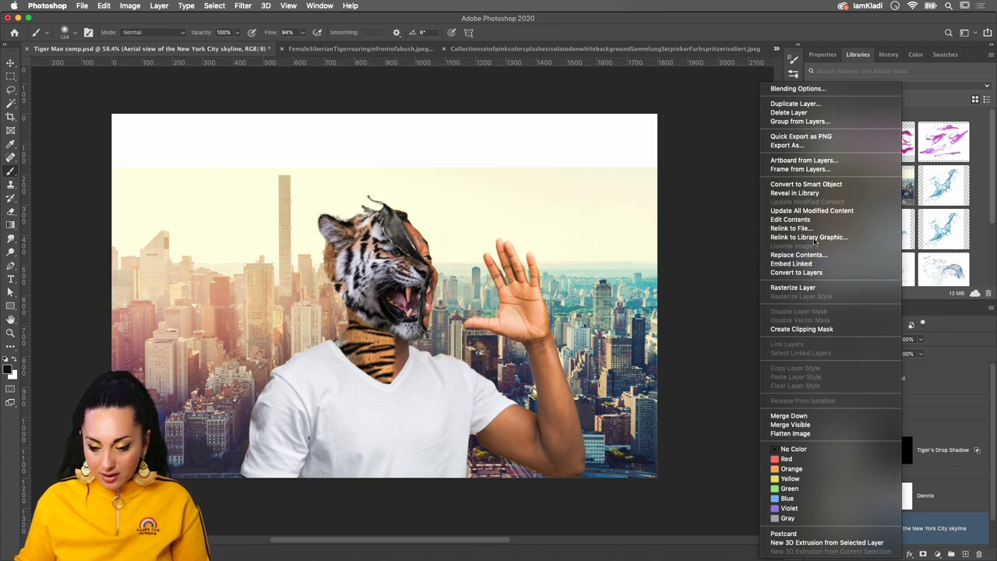
left_click(793, 287)
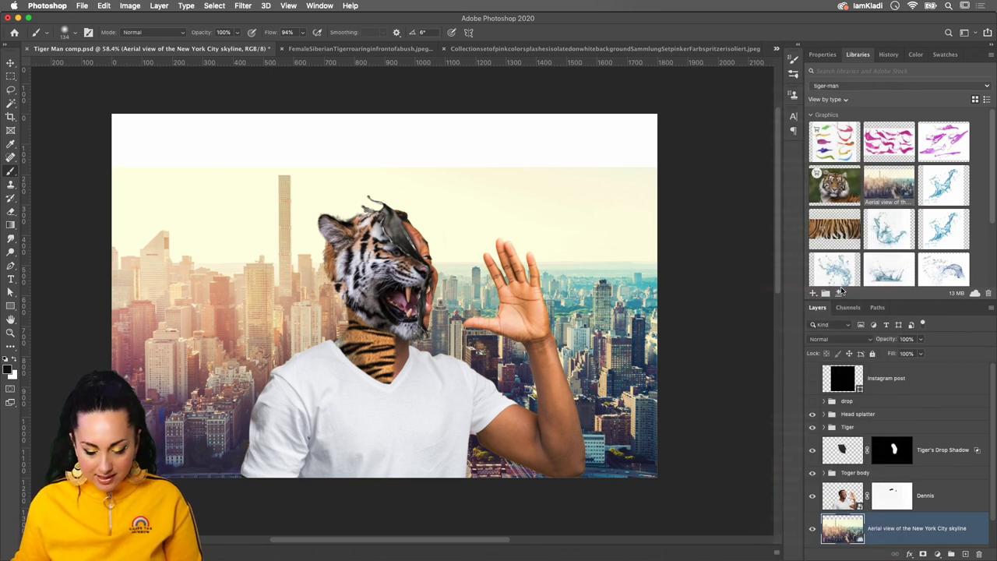
key("m")
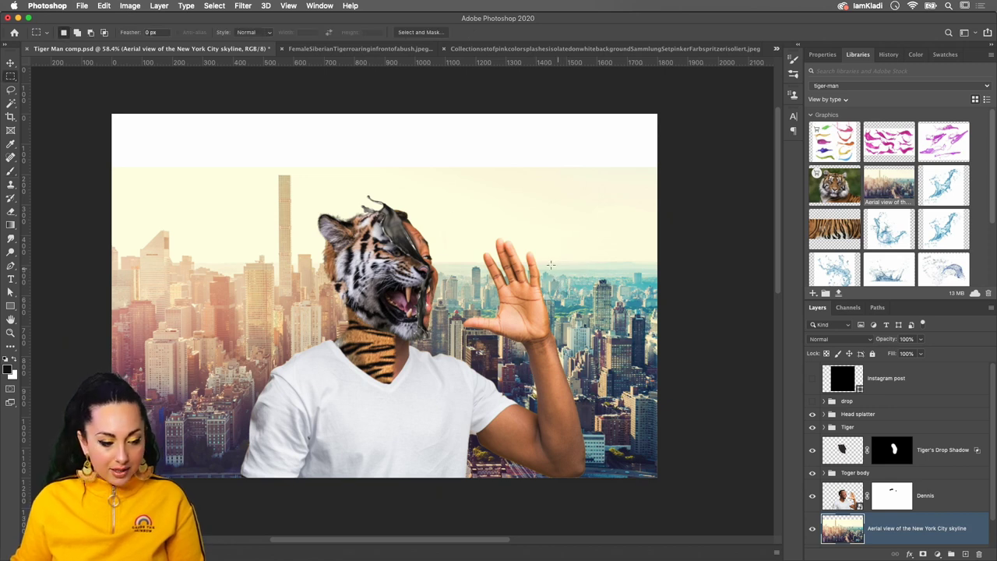
left_click_drag(103, 167, 625, 177)
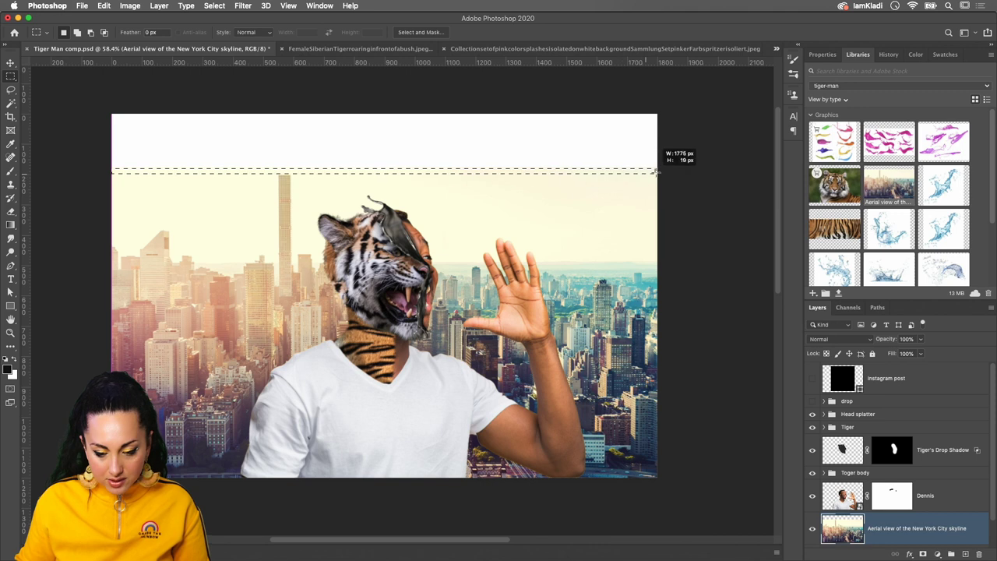
left_click_drag(624, 178, 660, 179)
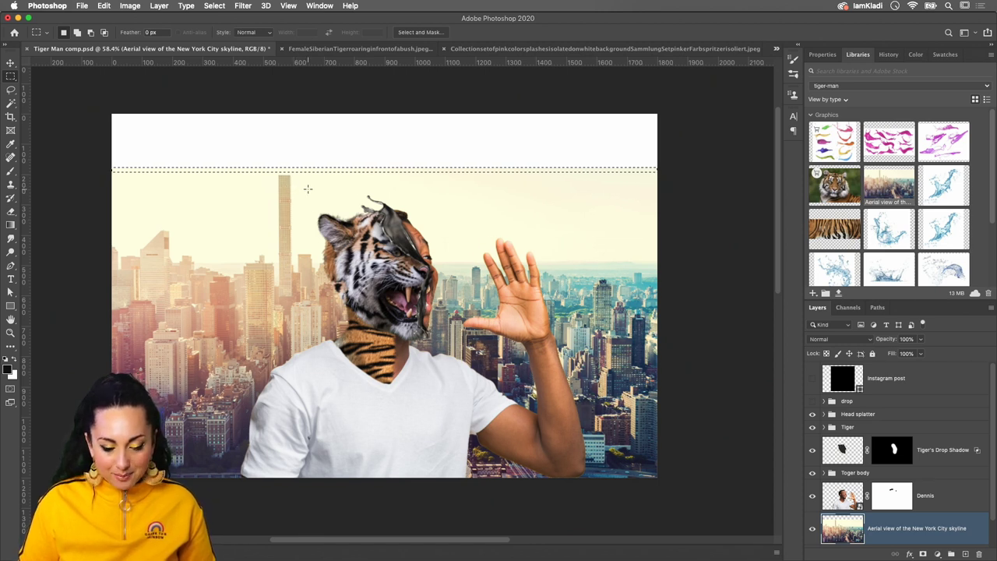
key("ctrl+t")
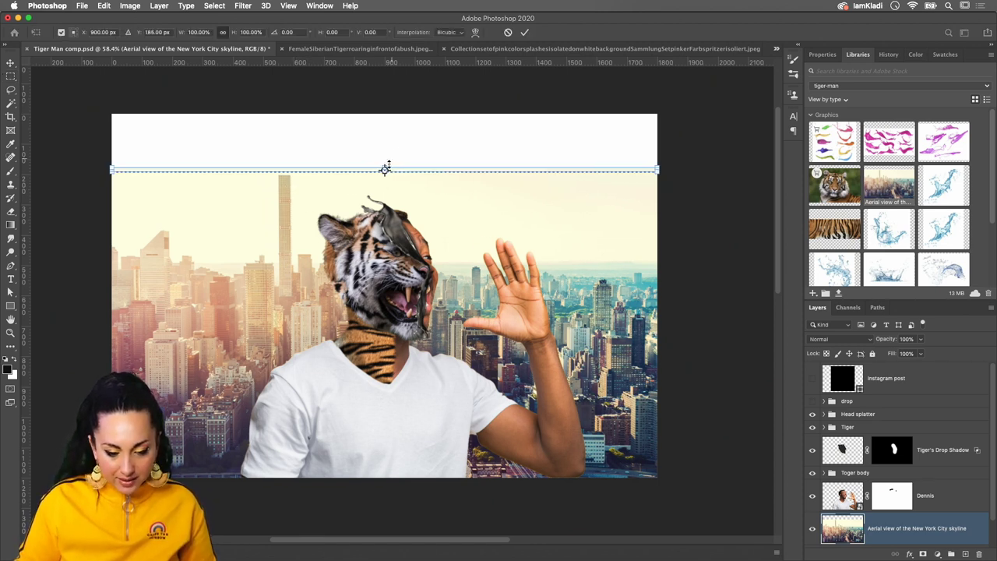
left_click_drag(384, 168, 384, 109)
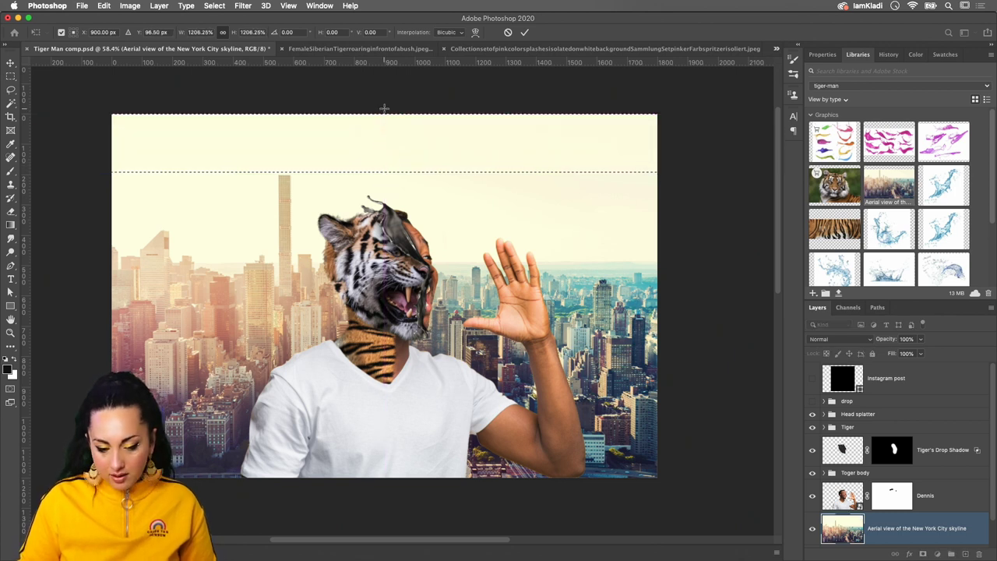
key("Return")
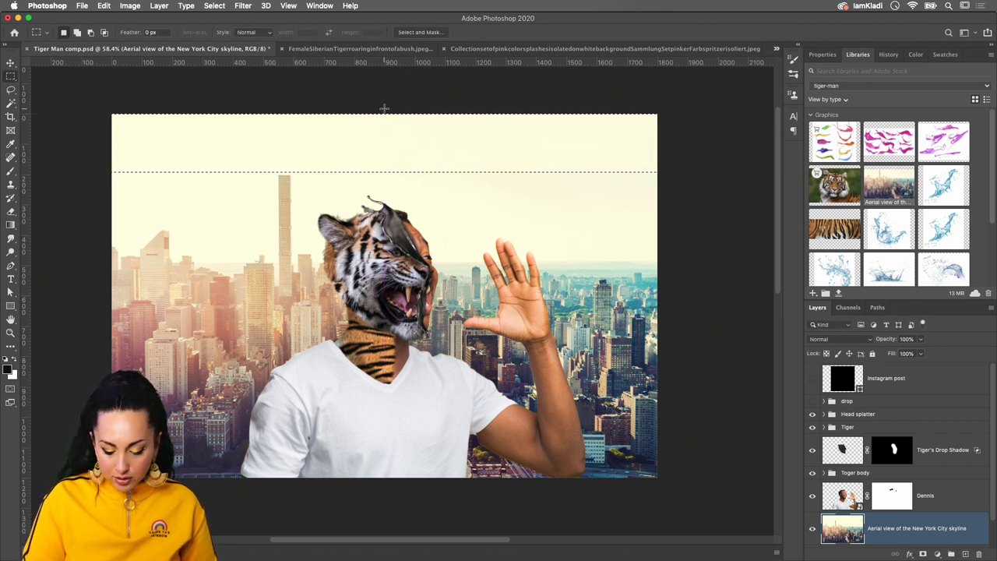
left_click(387, 113)
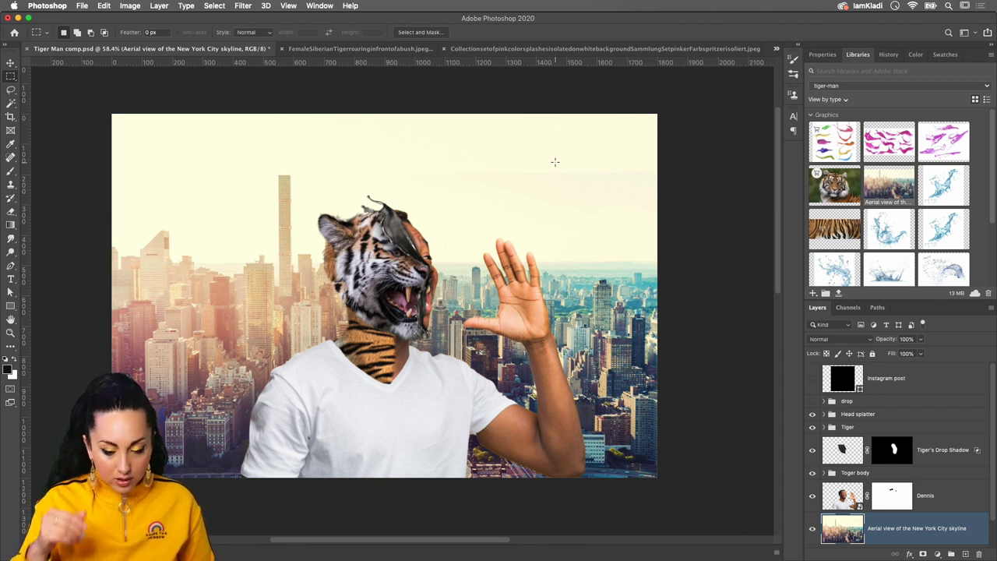
Reselect a thin sky band, stretch it over the remaining white strip, then deselect
left_click_drag(554, 162, 556, 170)
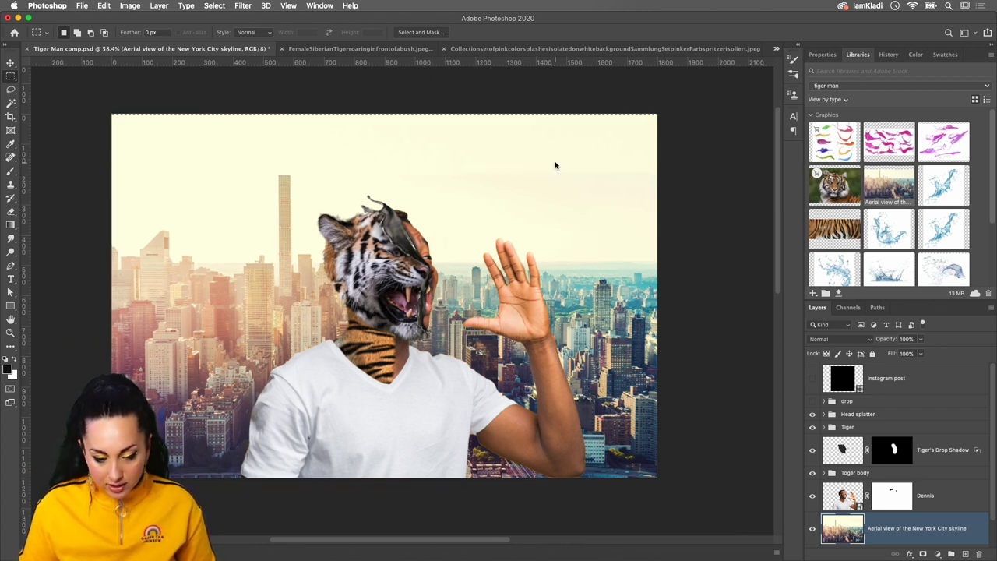
key("super+BackSpace")
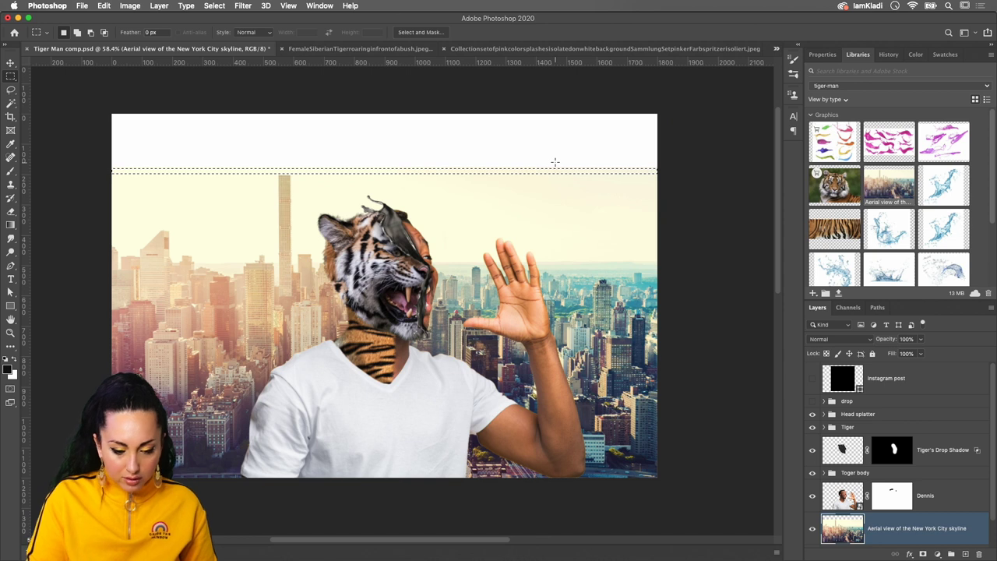
key("super+t")
left_click_drag(395, 164, 388, 114)
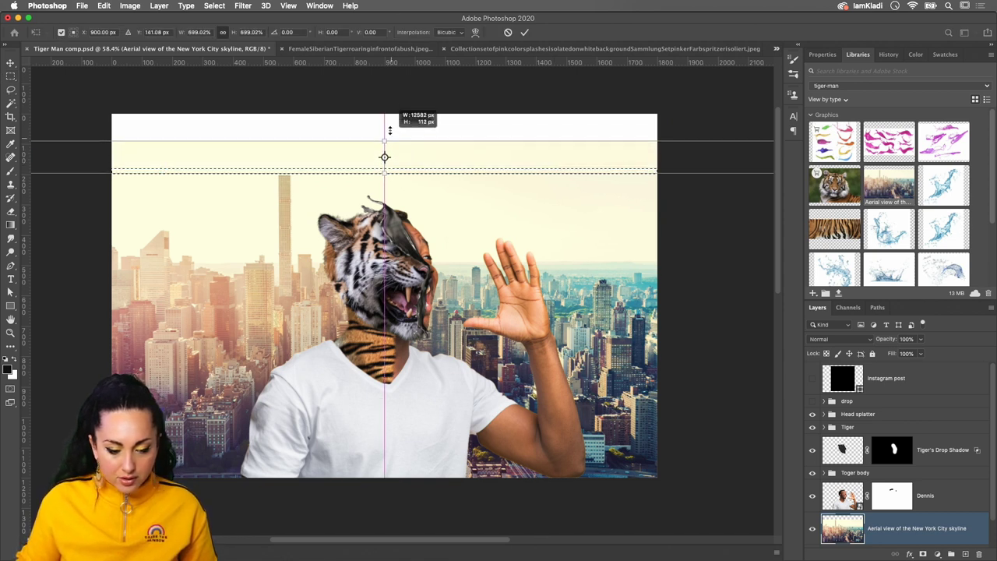
key("Return")
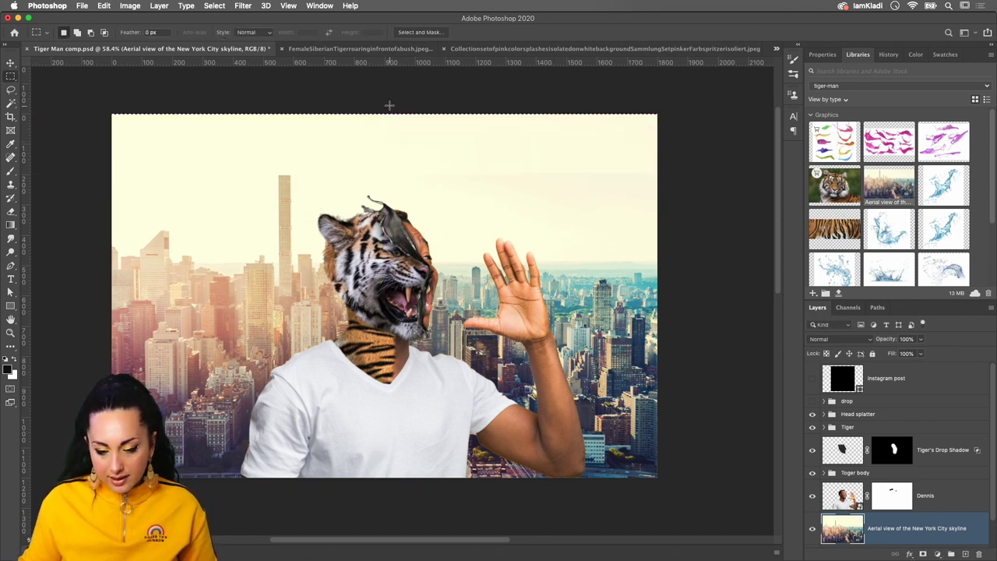
key("super+d")
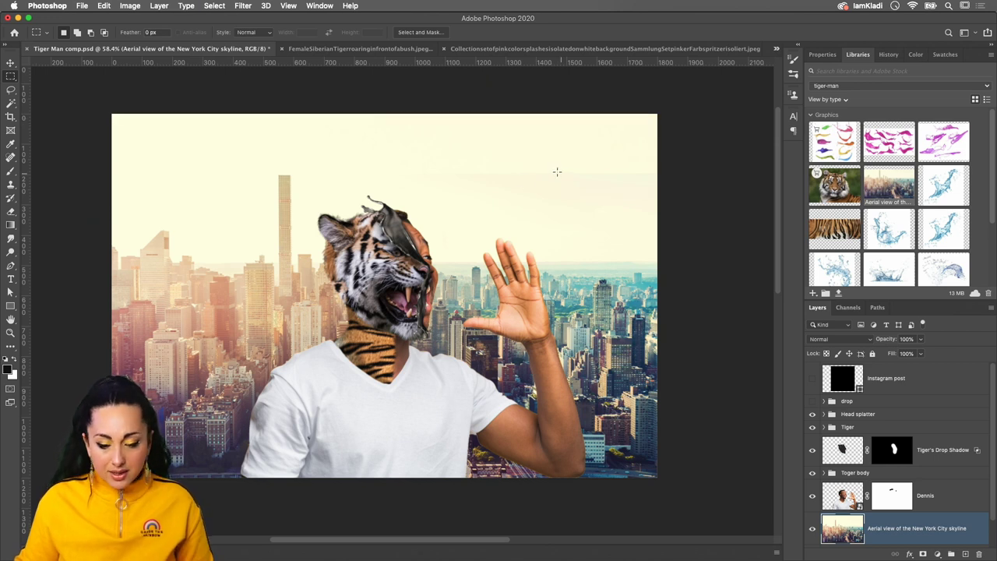
Spot-heal the sky seam line, then clone-stamp clean sky over the remaining seam area
left_click(11, 158)
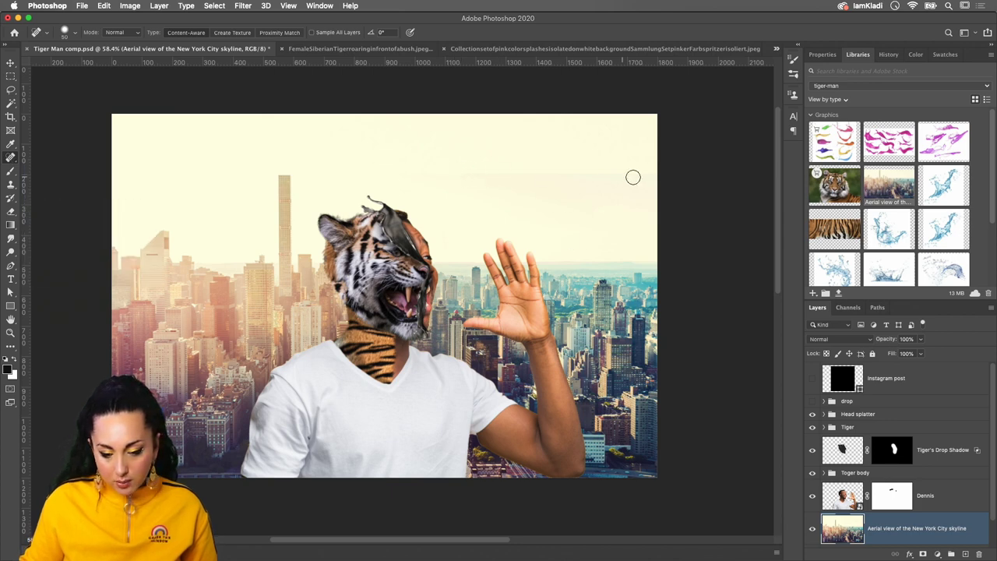
mouse_move(632, 178)
left_mouse_down()
mouse_move(451, 174)
mouse_move(655, 173)
left_mouse_up()
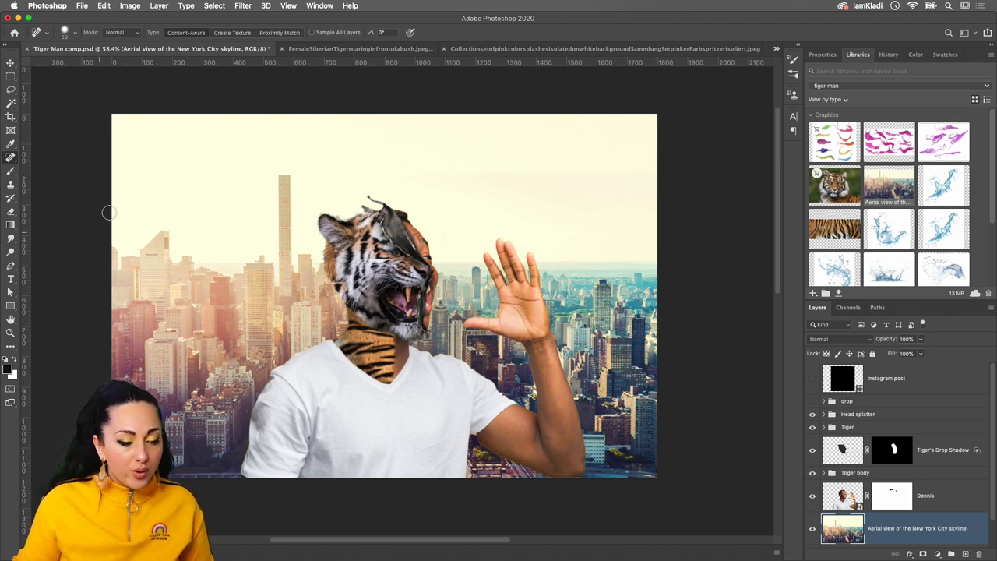
left_click(11, 185)
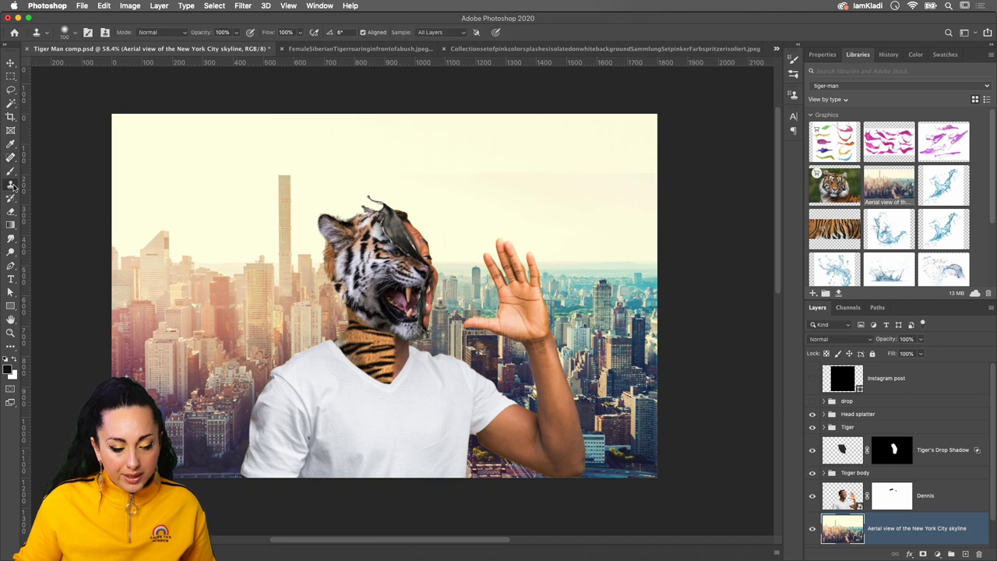
left_click(47, 184)
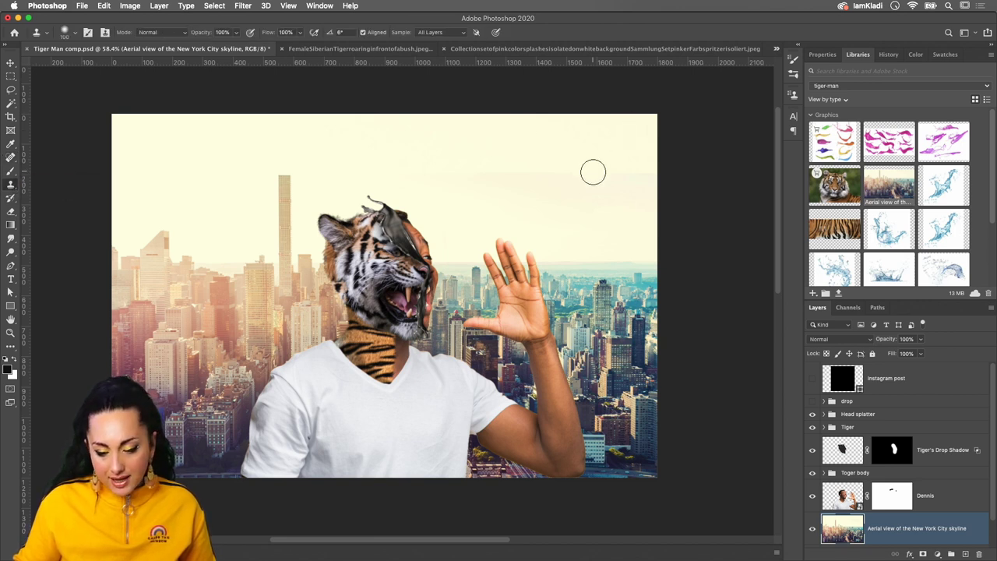
left_click(526, 157, "alt")
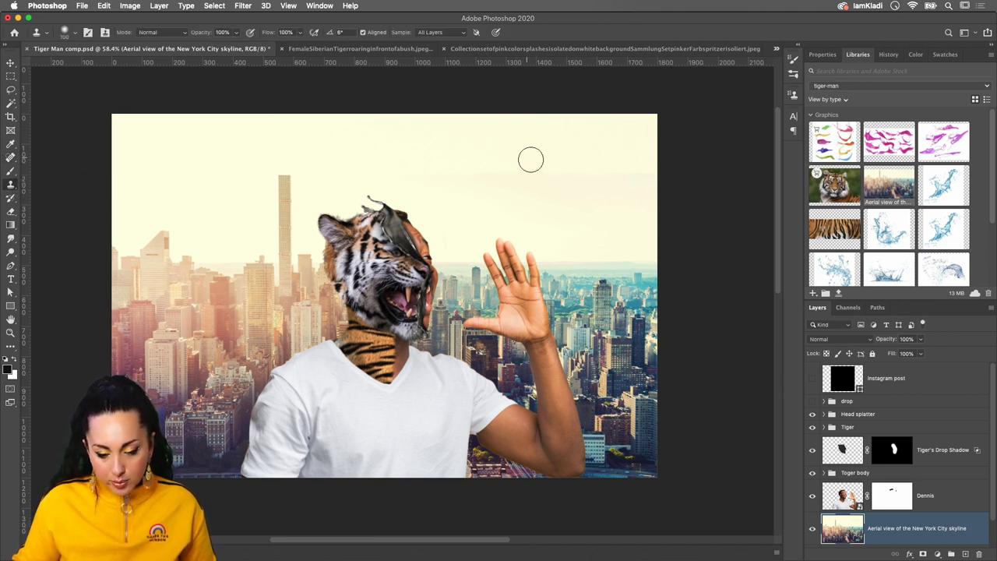
mouse_move(525, 167)
left_mouse_down()
mouse_move(590, 169)
mouse_move(485, 160)
mouse_move(548, 182)
mouse_move(618, 171)
left_mouse_up()
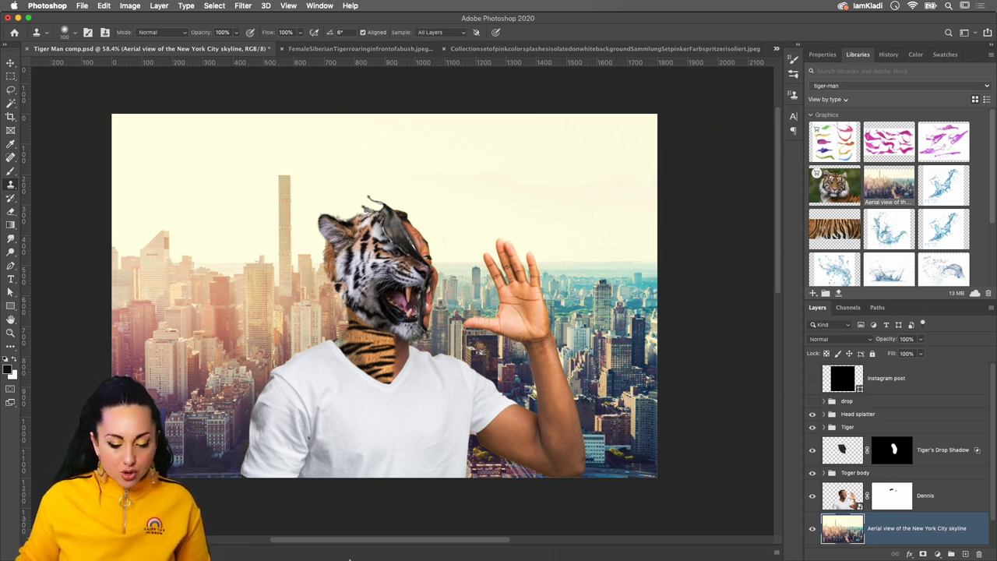
mouse_move(263, 526)
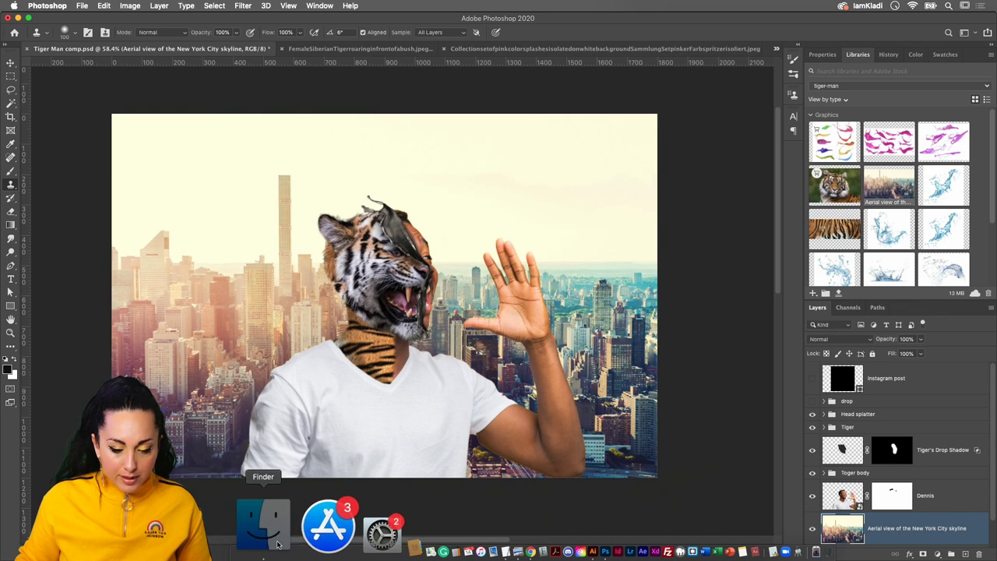
left_click(276, 543)
key("Down")
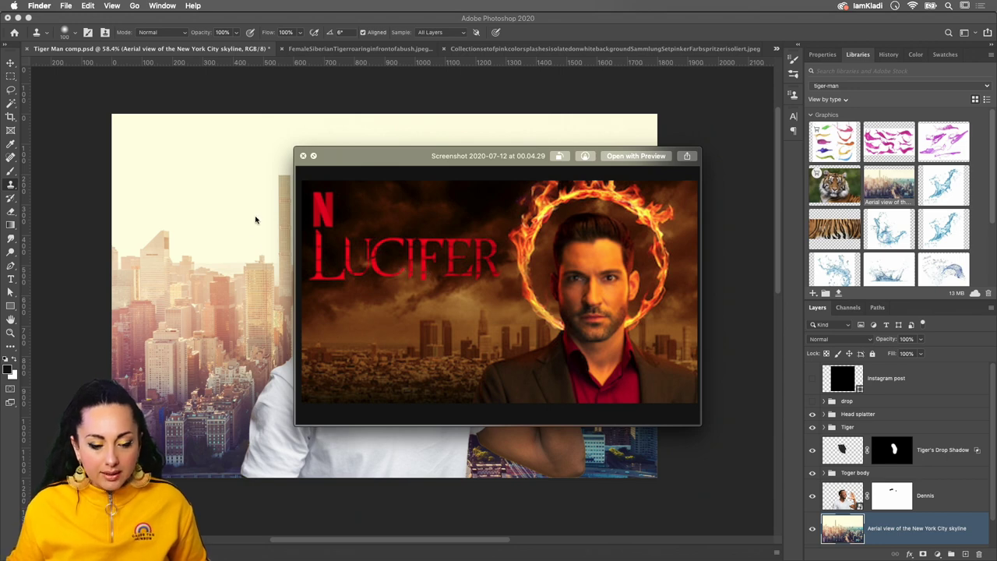
left_click(304, 156)
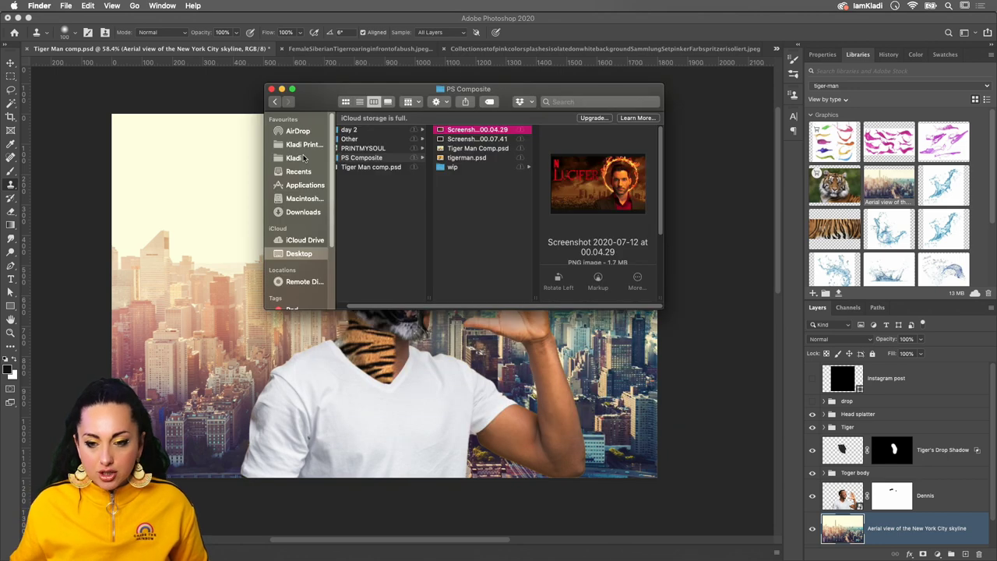
left_click(257, 173)
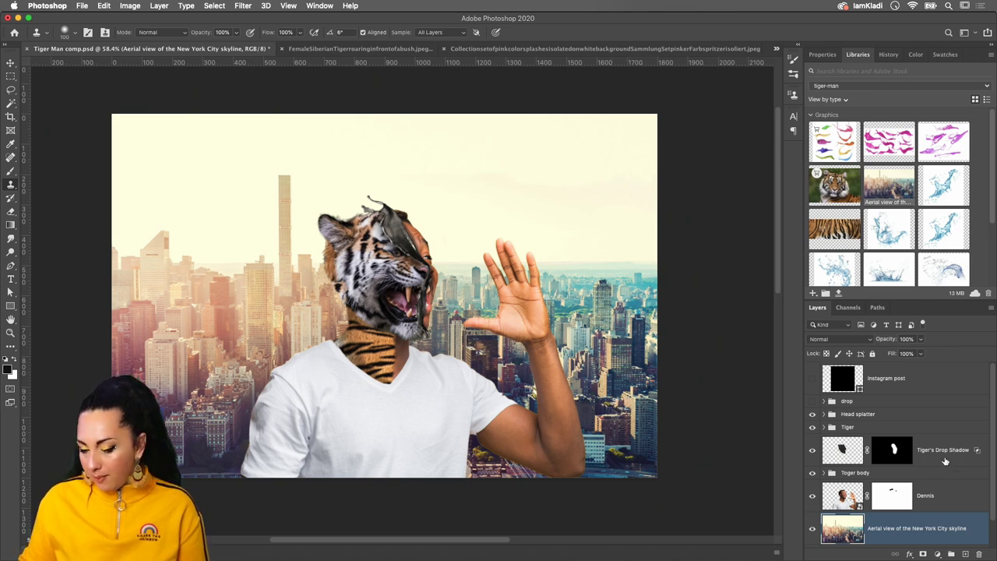
Add a Hue/Saturation adjustment clipped to the Head splatter group
left_click(909, 420)
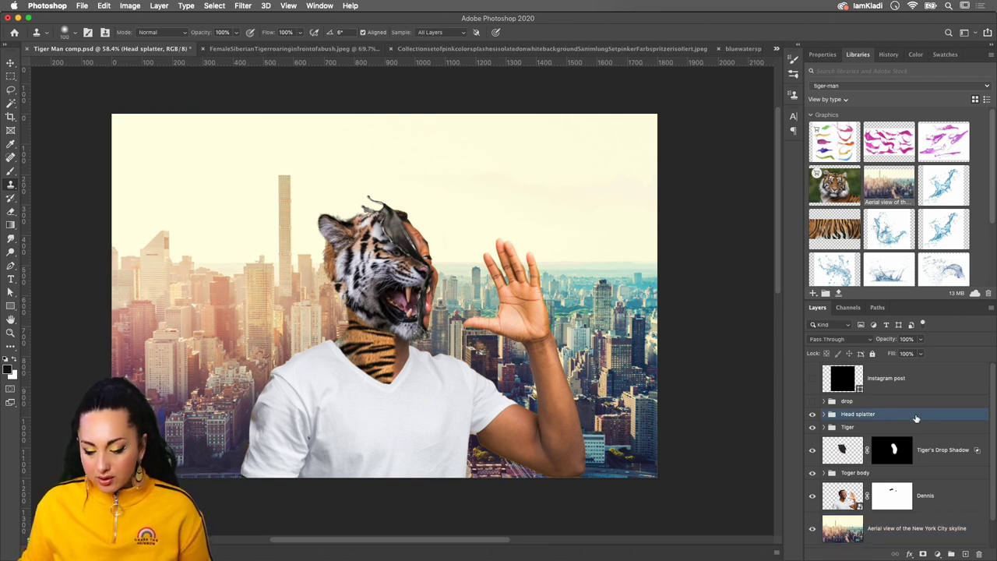
left_click(938, 555)
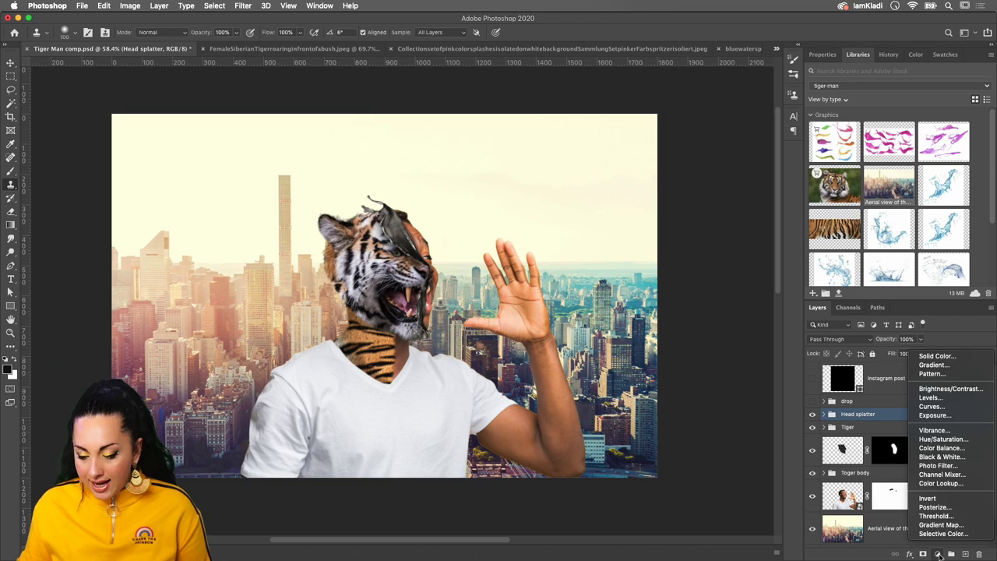
left_click(943, 440)
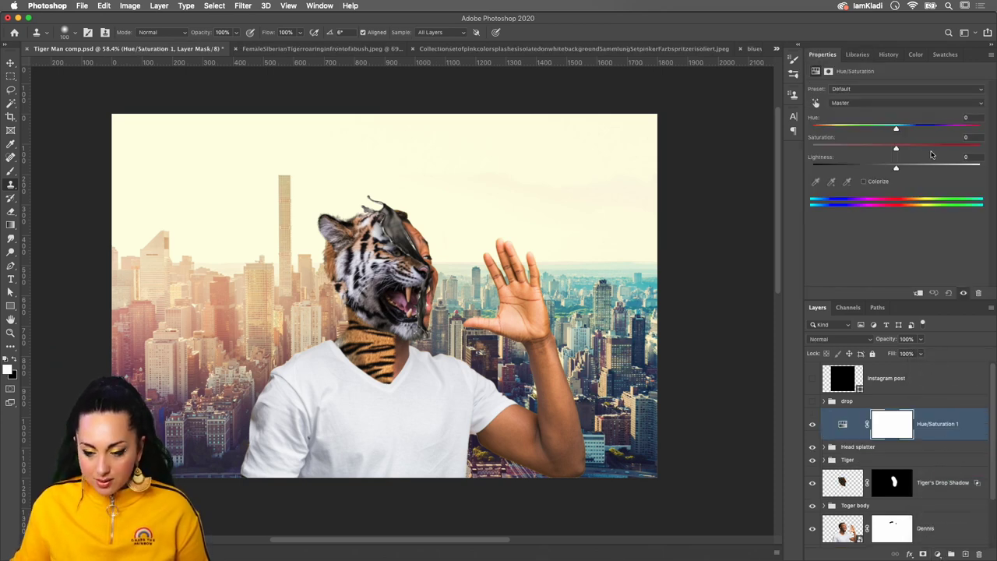
left_click_drag(888, 126, 866, 128)
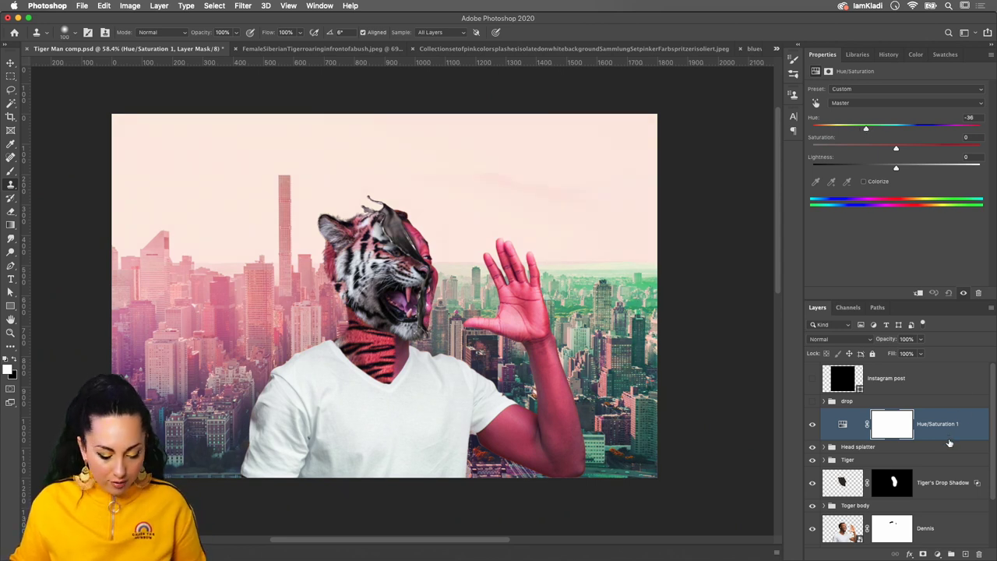
left_click(918, 293)
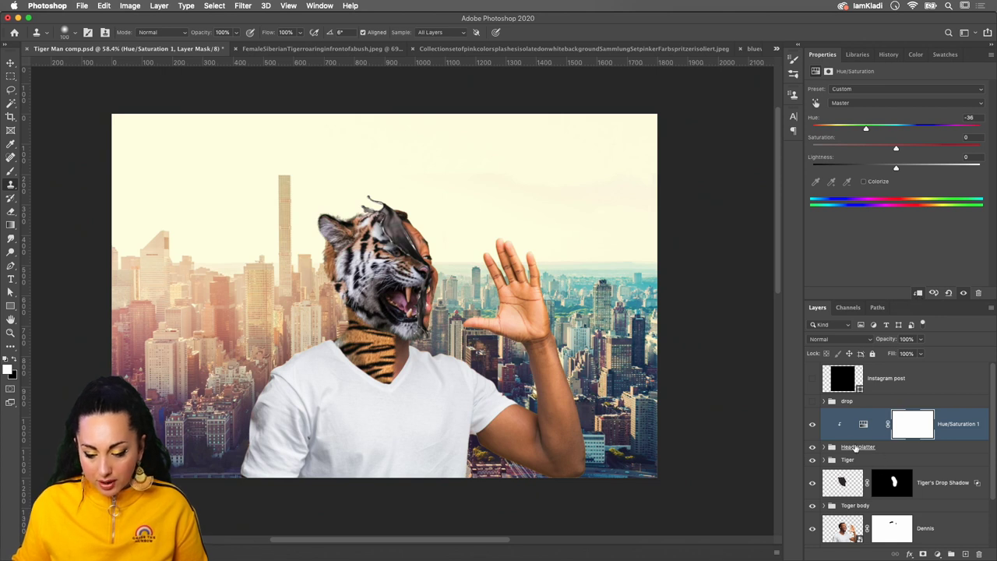
Recolour the splatter to Hue +14, Saturation +63, Lightness −3
left_click_drag(863, 129, 826, 129)
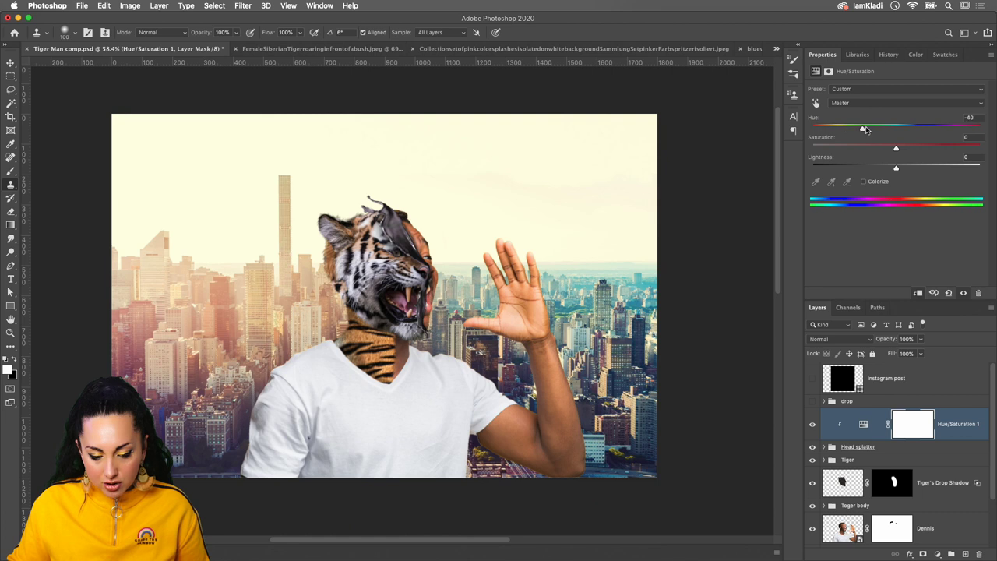
mouse_move(834, 131)
left_mouse_down()
mouse_move(816, 129)
mouse_move(959, 117)
mouse_move(921, 124)
mouse_move(919, 148)
mouse_move(994, 137)
left_mouse_up()
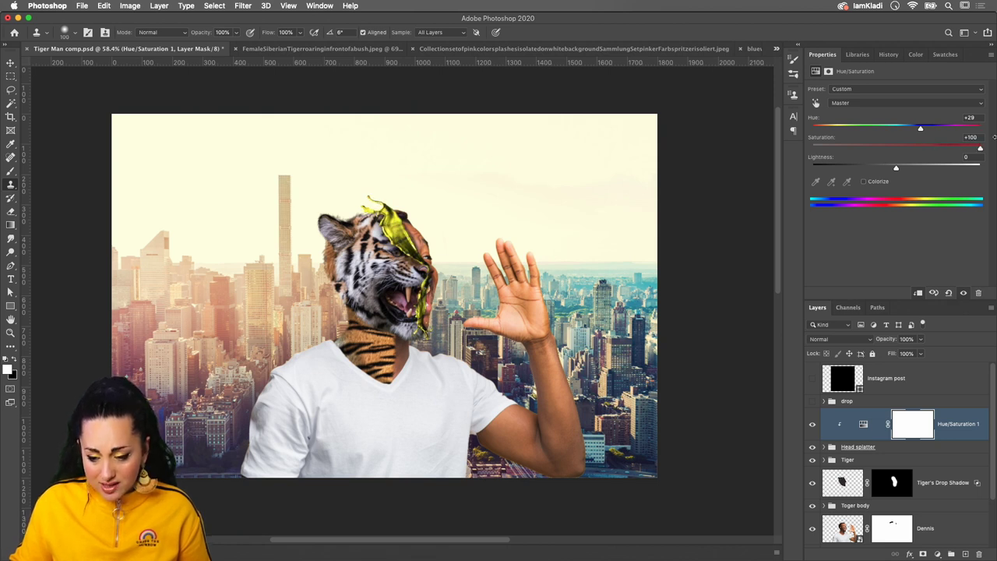
left_click_drag(919, 129, 911, 130)
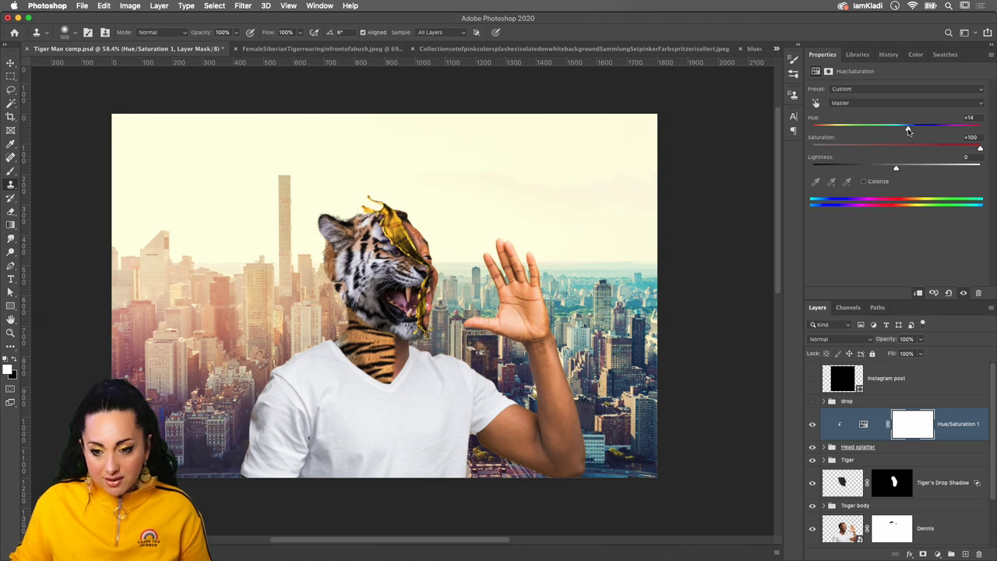
left_click_drag(979, 148, 948, 148)
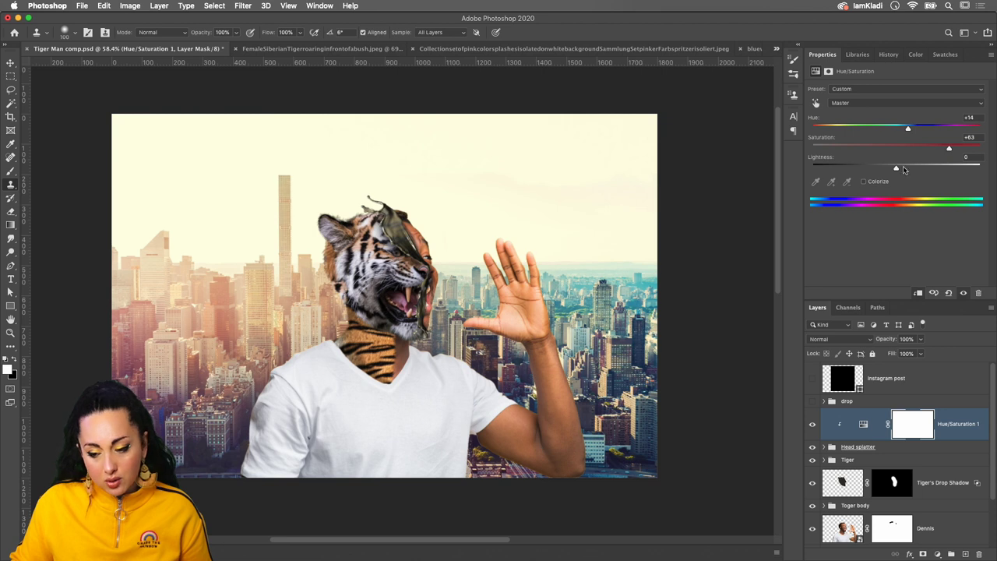
mouse_move(896, 168)
left_mouse_down()
mouse_move(920, 167)
mouse_move(894, 167)
left_mouse_up()
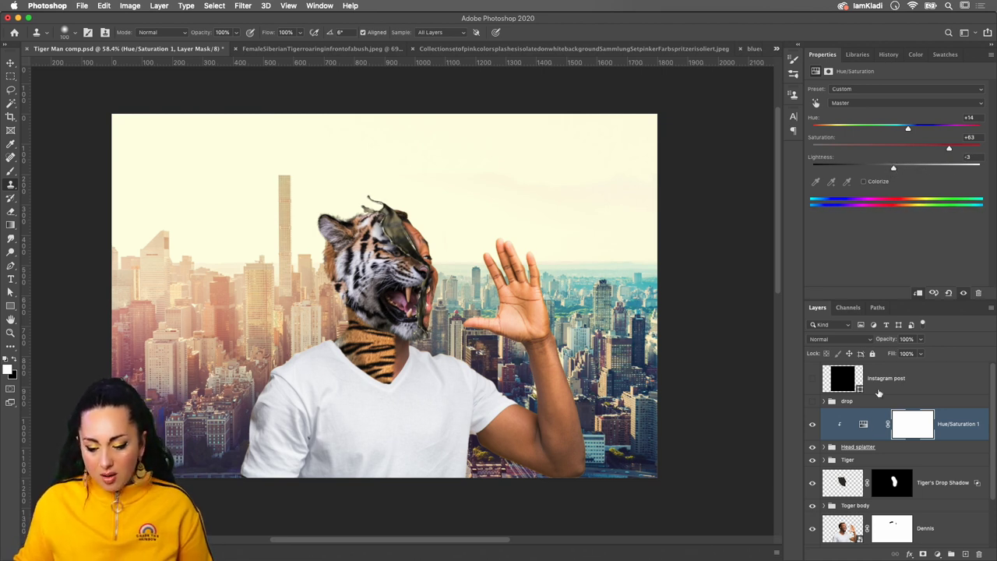
Hide Hue/Saturation 1 and select the New York City skyline layer
left_click(812, 425)
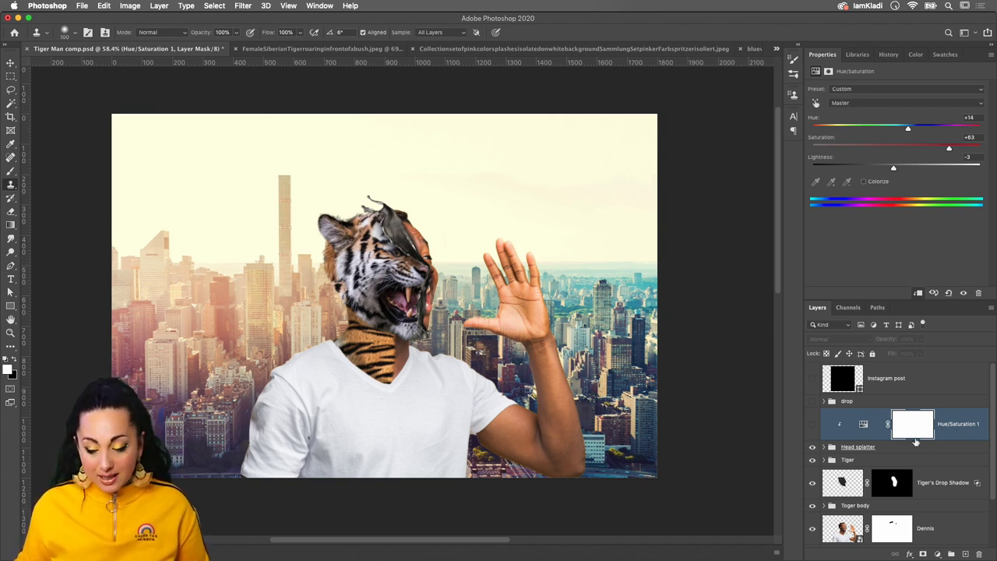
left_click(936, 554)
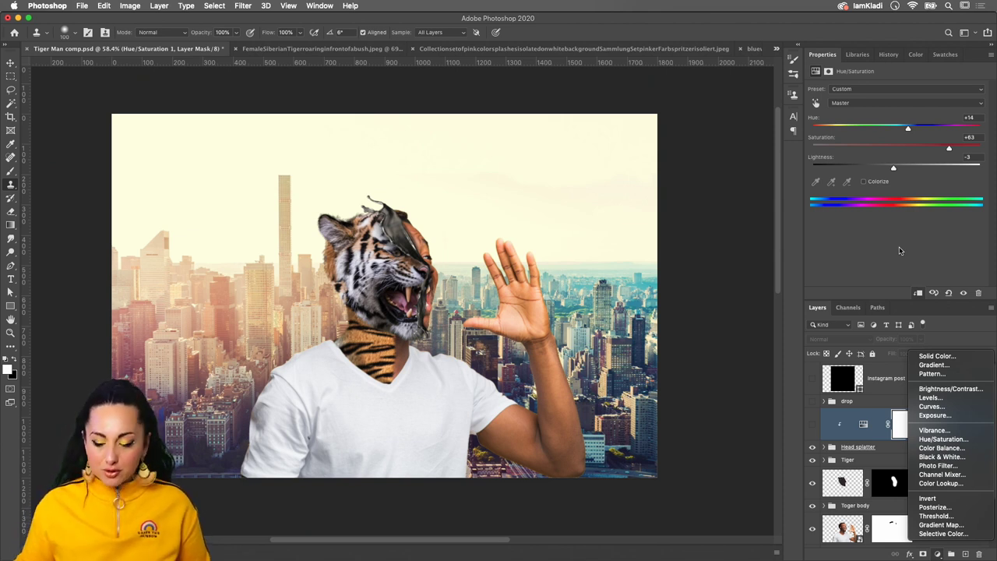
left_click(869, 246)
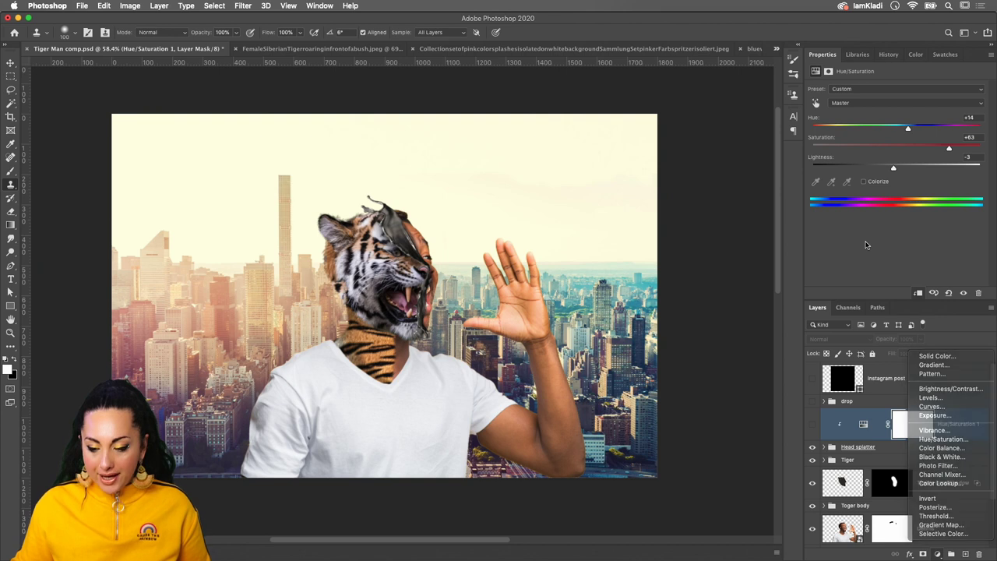
scroll(922, 512, "down", 2)
left_click(907, 507)
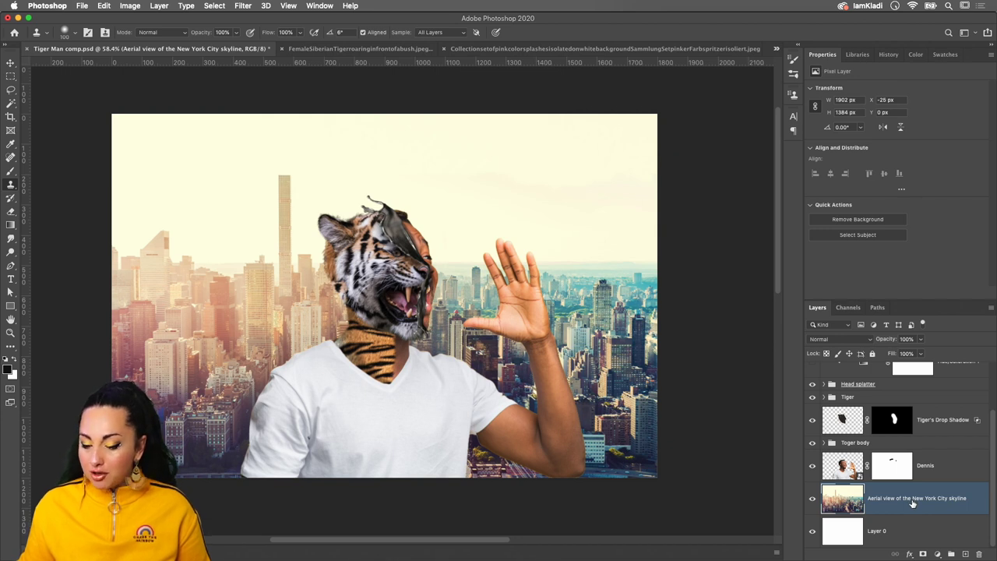
Convert the skyline layer to a smart object, then open and cancel Camera Raw Filter
right_click(912, 503)
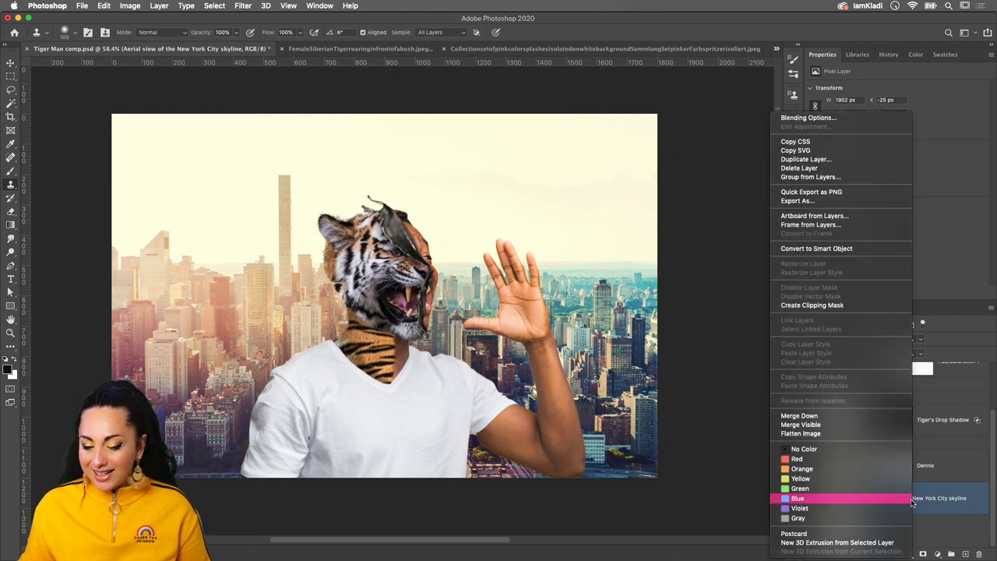
left_click(862, 250)
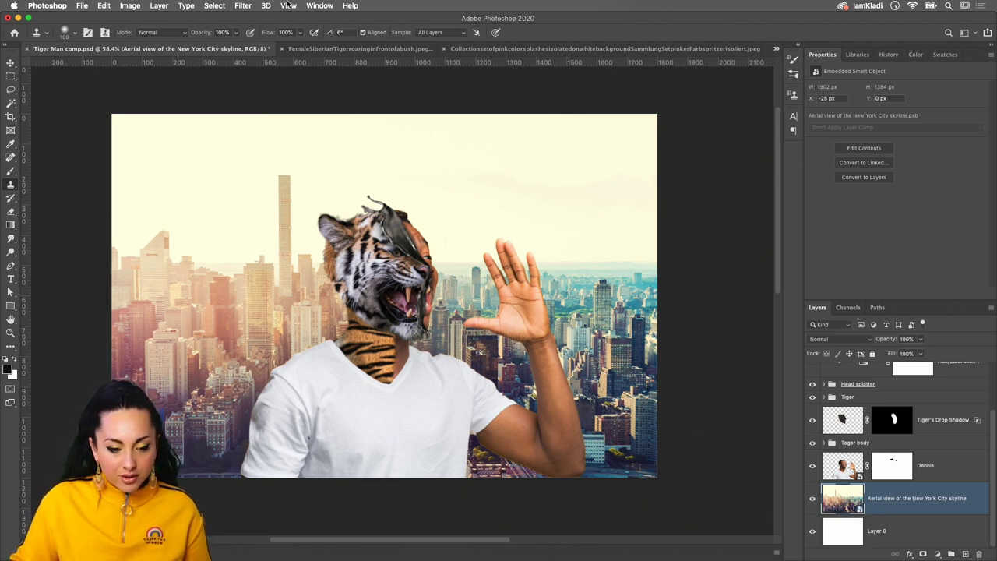
left_click(244, 6)
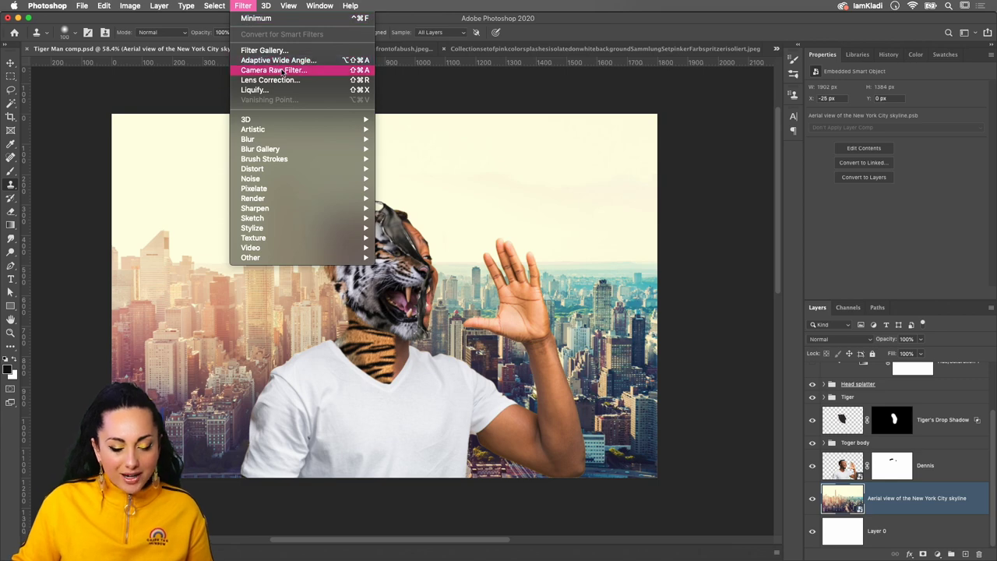
left_click(330, 71)
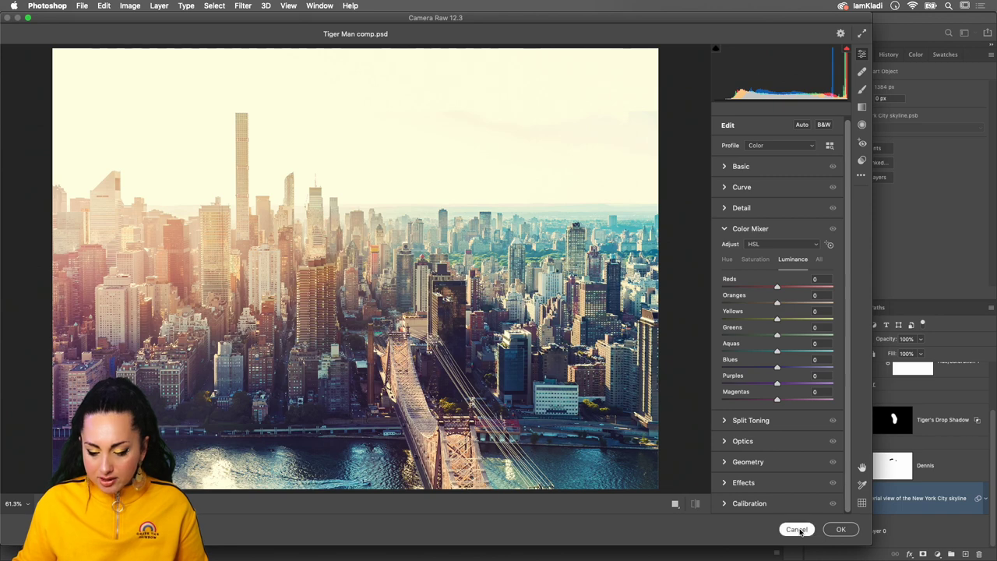
left_click(797, 529)
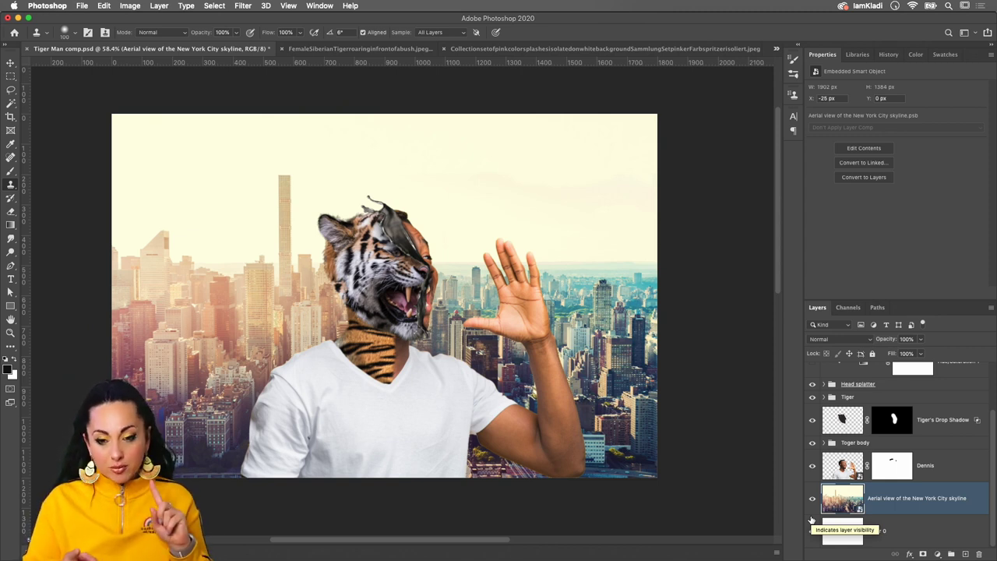
Flip the skyline horizontally with Free Transform and commit it
key("ctrl+t")
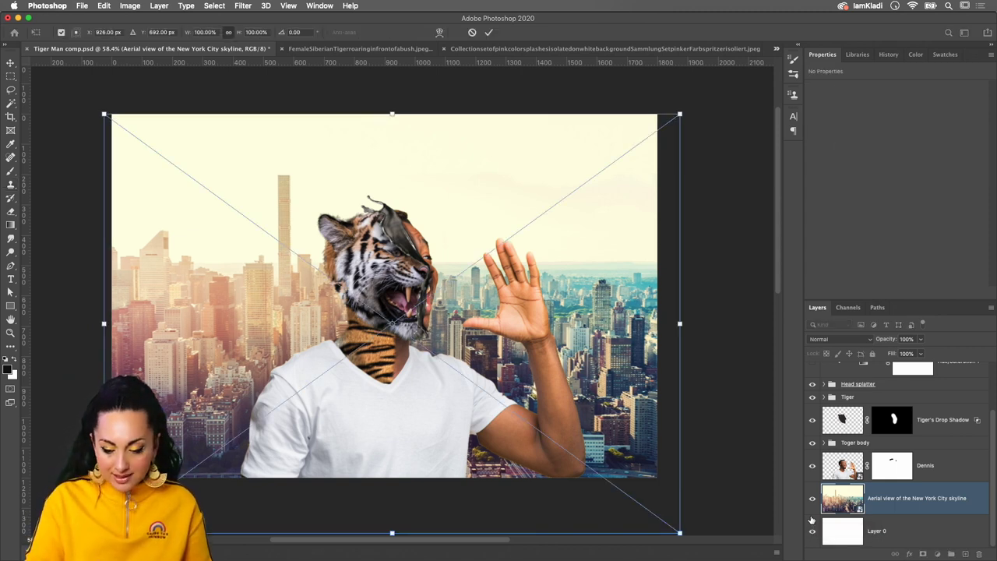
right_click(567, 331)
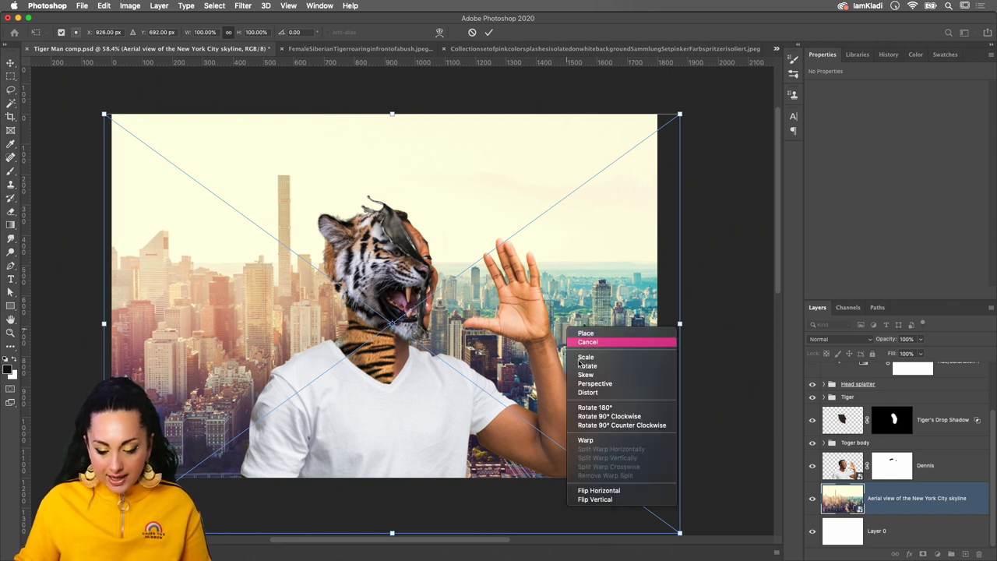
left_click(613, 490)
key("Return")
key("s")
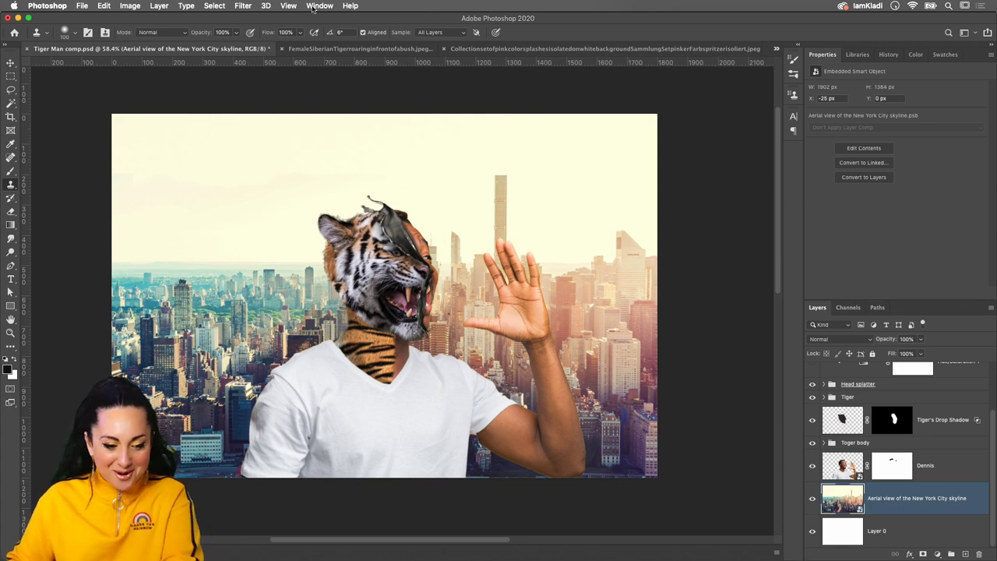
In Camera Raw's Color Mixer, desaturate the skyline's blues, greens and magentas to −100
left_click(245, 5)
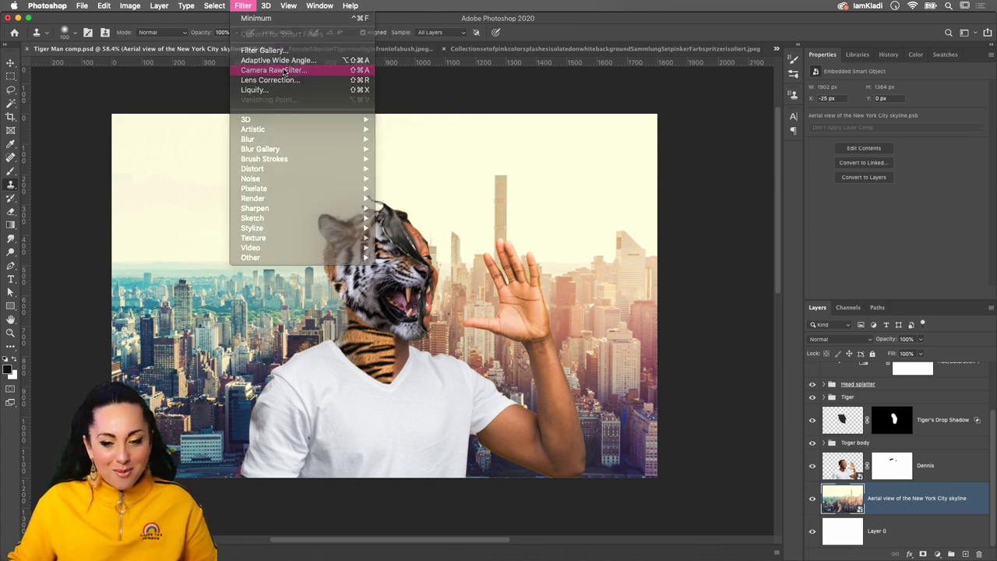
left_click(282, 70)
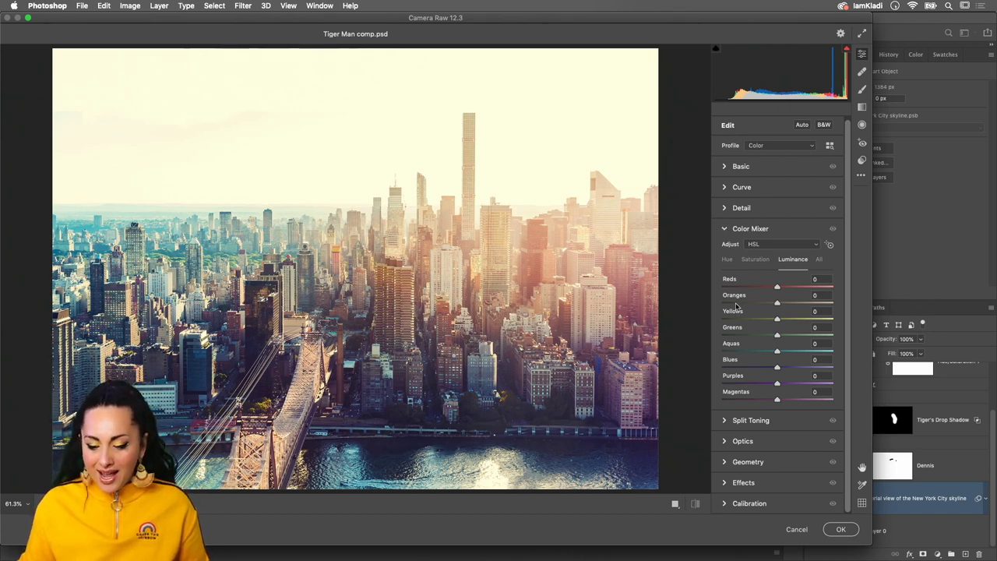
left_click(755, 260)
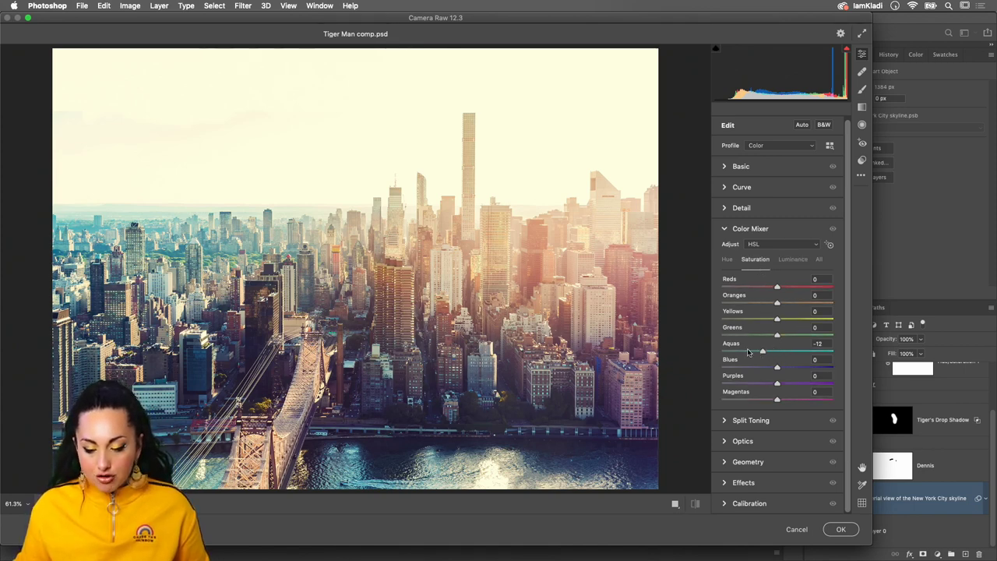
mouse_move(776, 366)
left_mouse_down()
mouse_move(722, 367)
mouse_move(722, 384)
left_mouse_up()
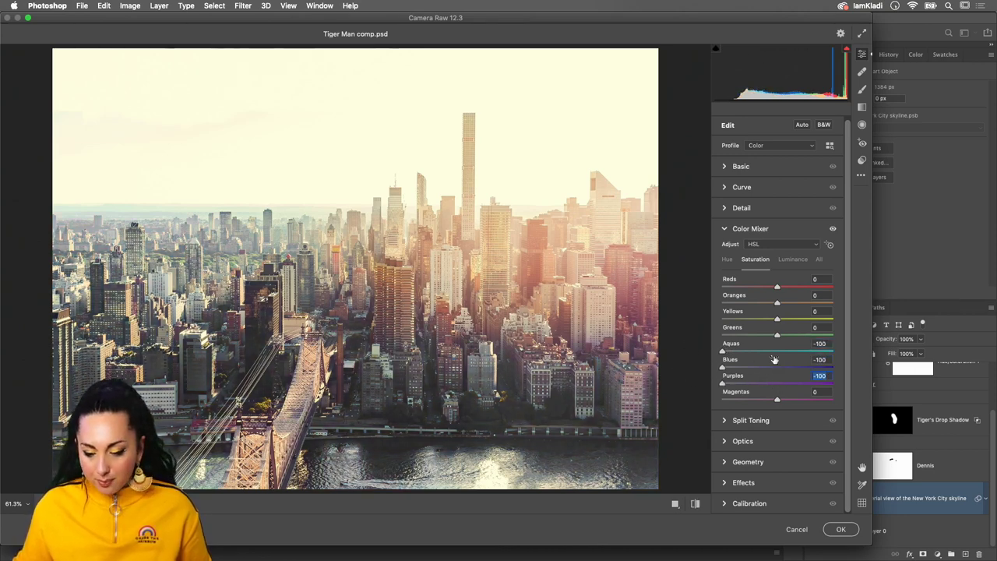
left_click_drag(772, 334, 722, 334)
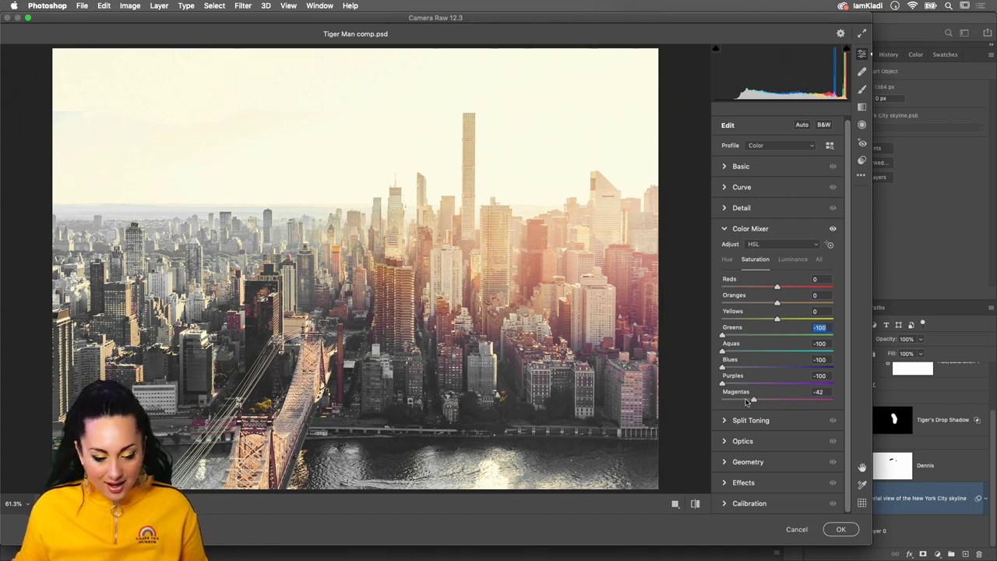
left_click_drag(746, 401, 718, 403)
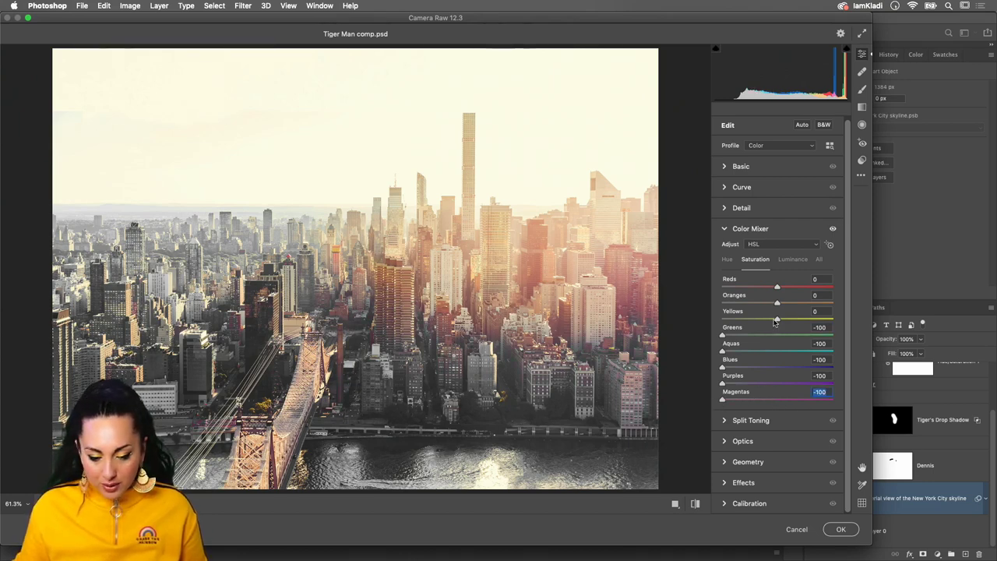
Set Yellows saturation +33, Oranges +11 and Reds −14
left_click_drag(776, 320, 791, 313)
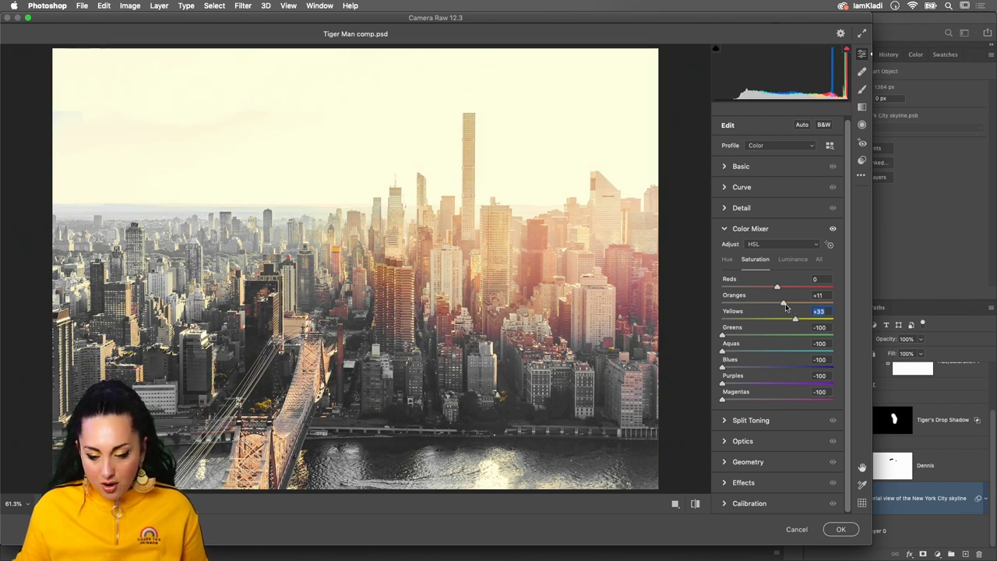
left_click_drag(786, 303, 769, 290)
left_click(768, 291)
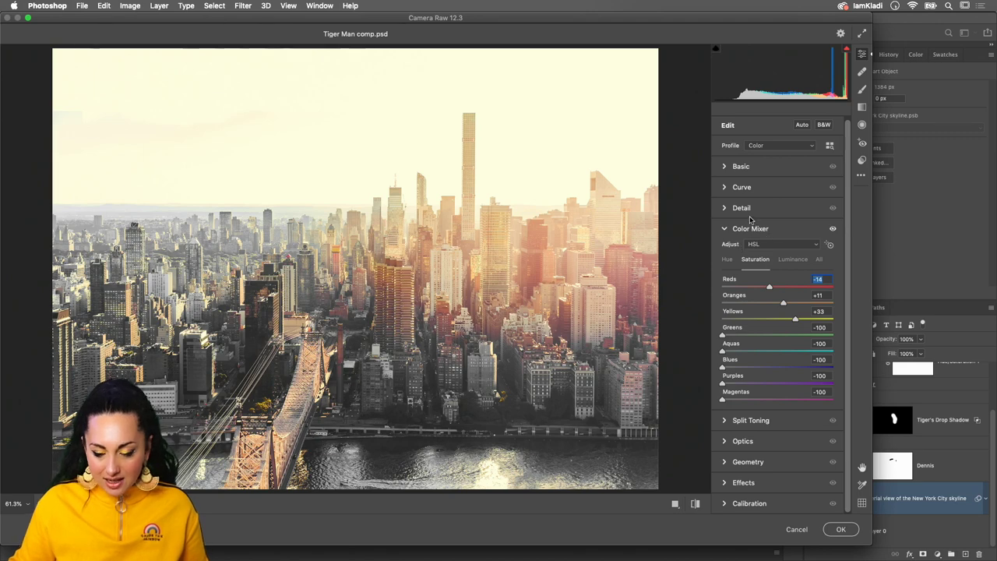
left_click(727, 259)
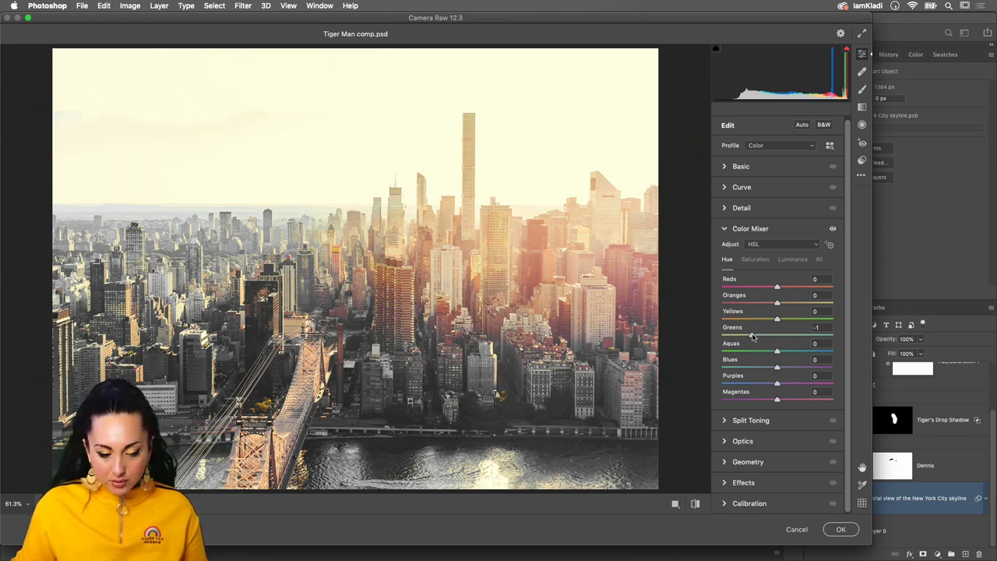
Shift Color Mixer hues: Greens −54, Purples −20, Yellows −37
left_click_drag(751, 335, 748, 335)
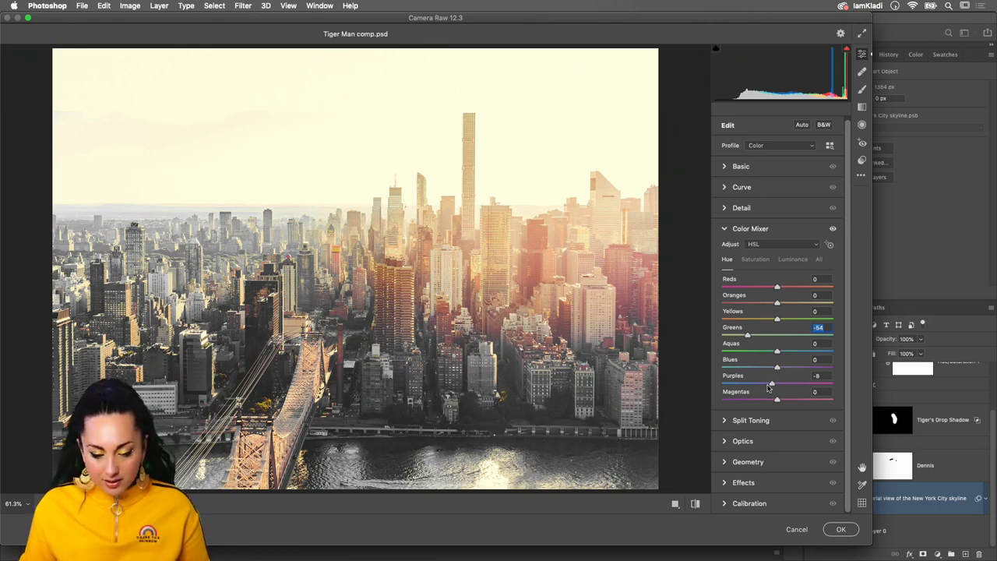
left_click_drag(757, 384, 768, 377)
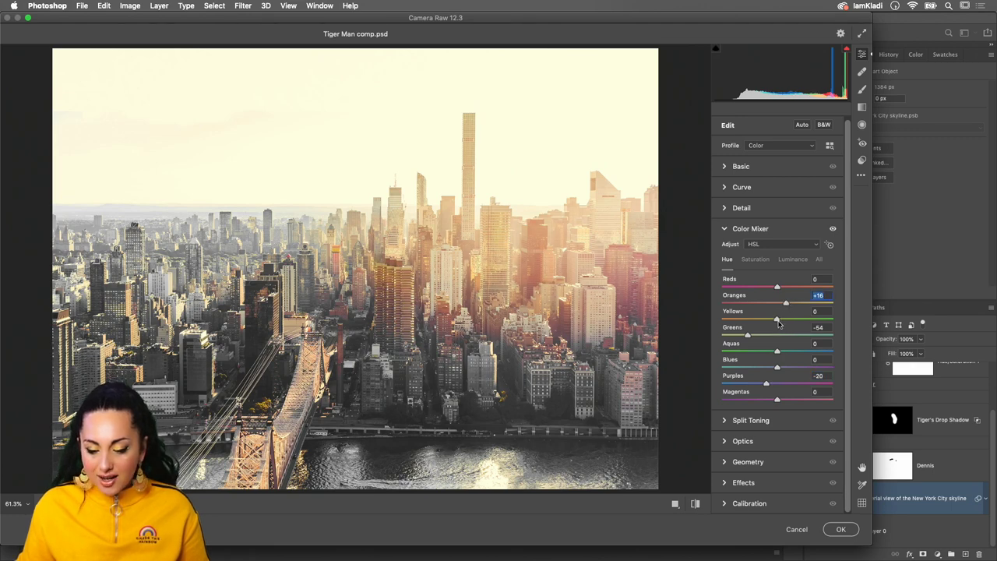
left_click_drag(778, 324, 758, 320)
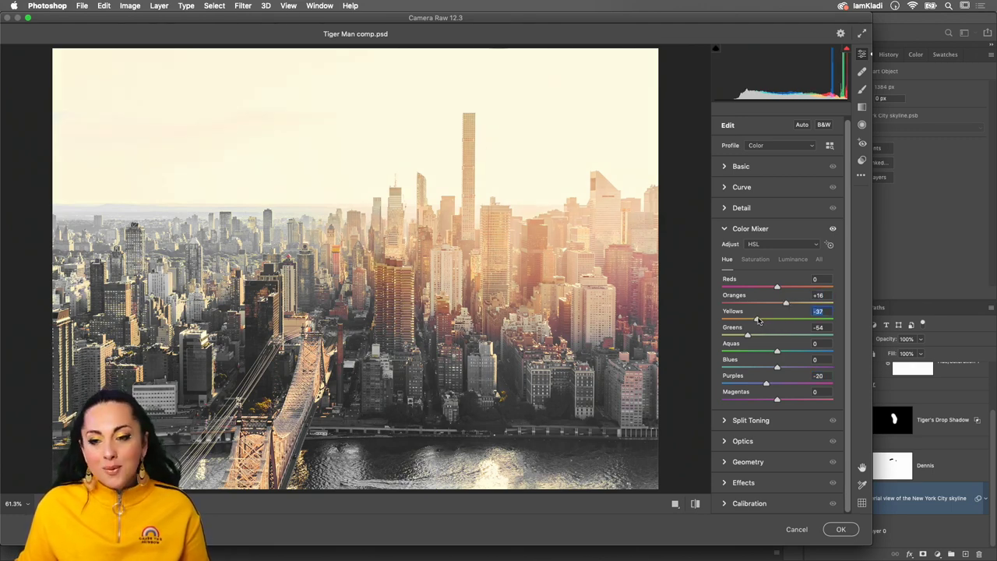
Compare before/after views of the skyline, then apply the Camera Raw edits
left_click(696, 504)
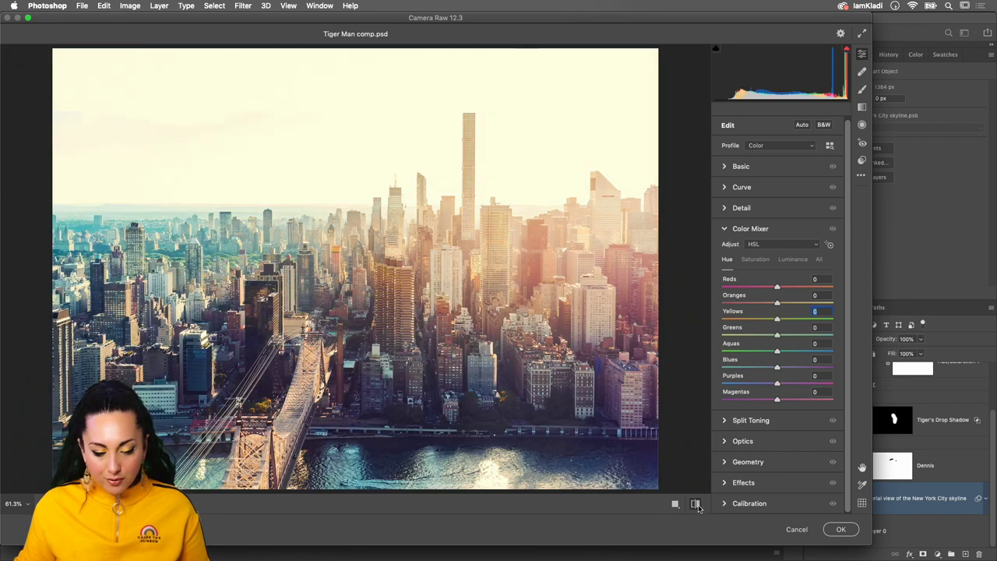
left_click(695, 504)
left_click(695, 504)
left_click(696, 504)
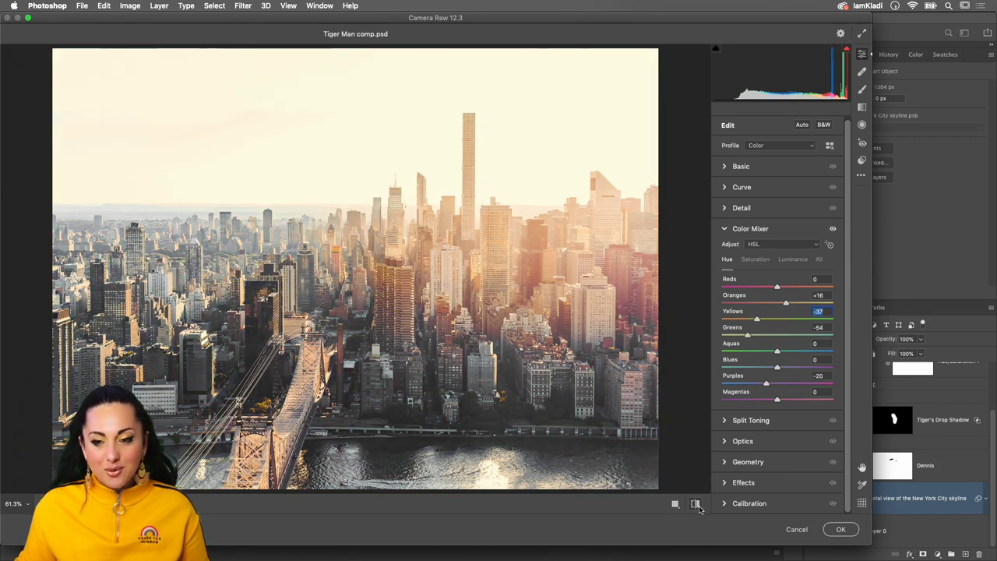
left_click(695, 504)
left_click(695, 504)
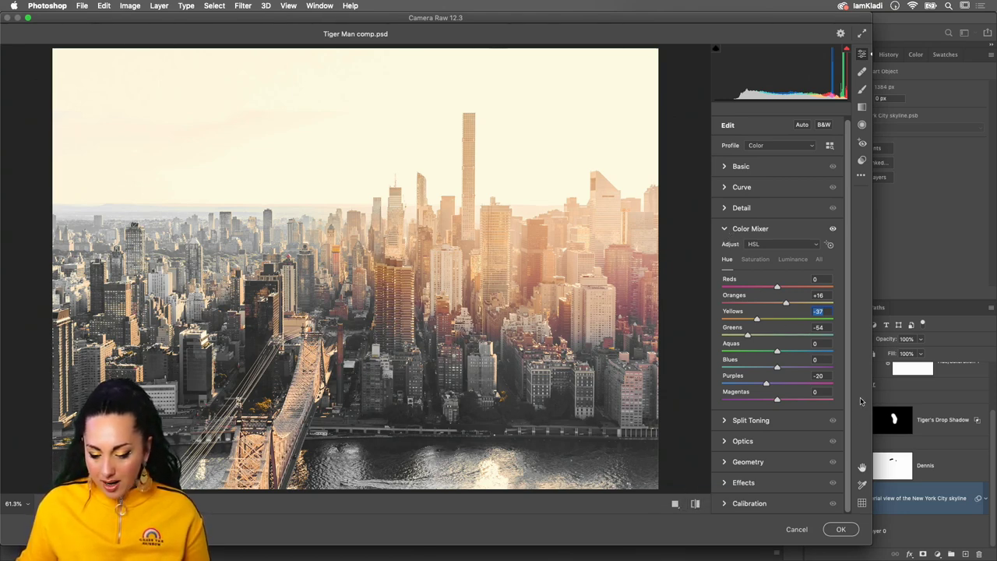
left_click(841, 528)
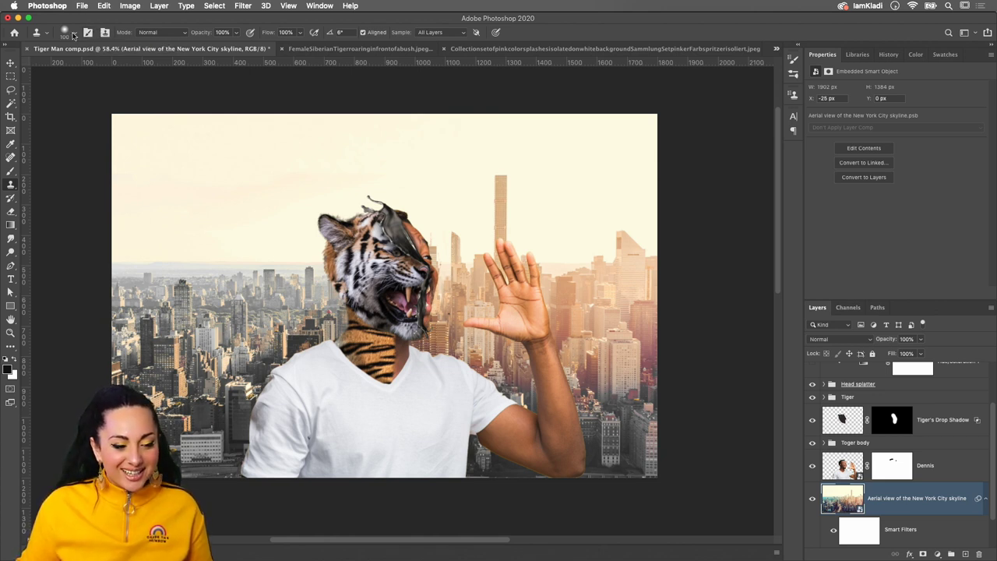
Choose Get More Brushes... from the Brush Preset picker's gear menu
left_click(75, 33)
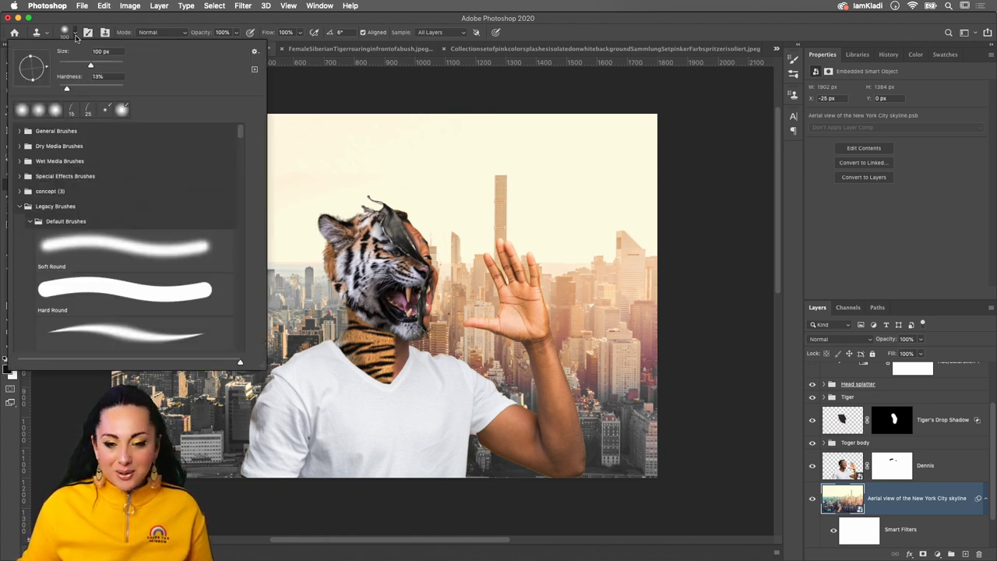
left_click(255, 52)
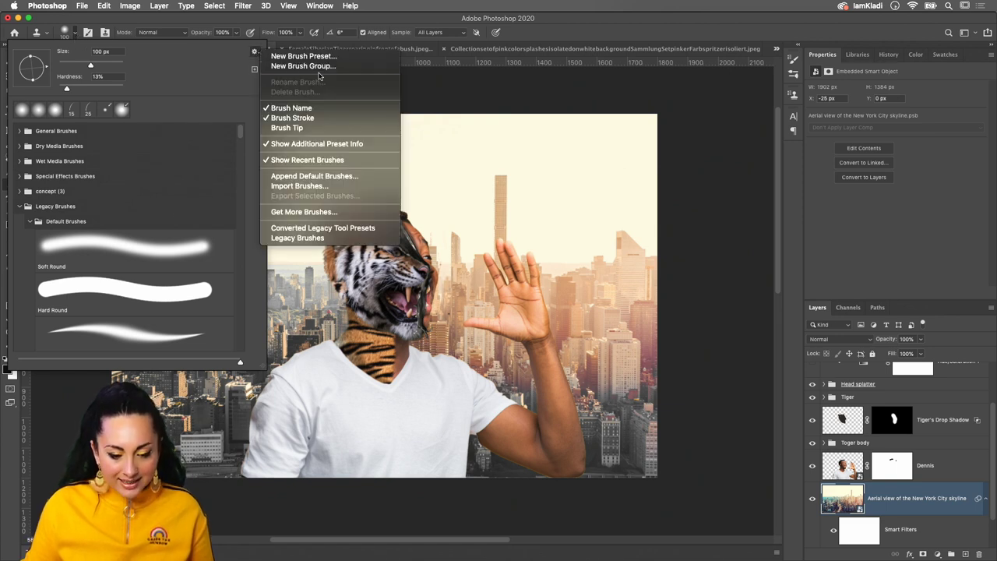
left_click(353, 217)
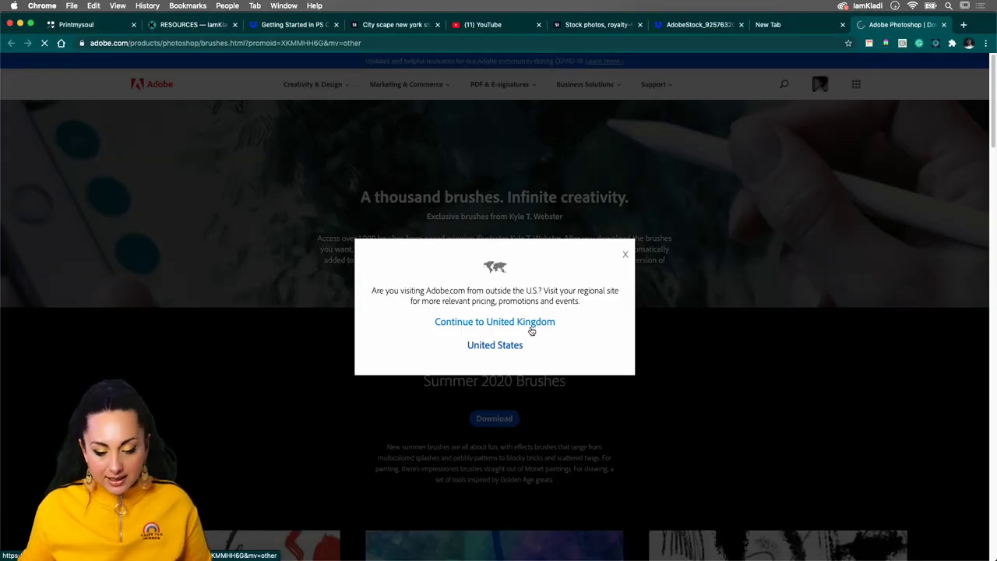
Continue to the United Kingdom site and browse the brush sets
left_click(522, 328)
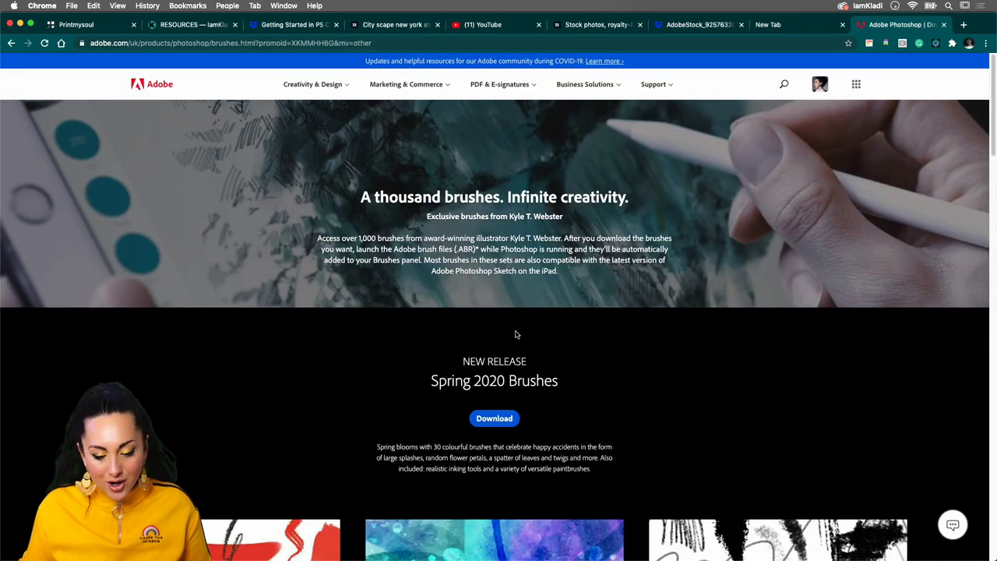
scroll(518, 333, "down", 3)
scroll(504, 326, "down", 2)
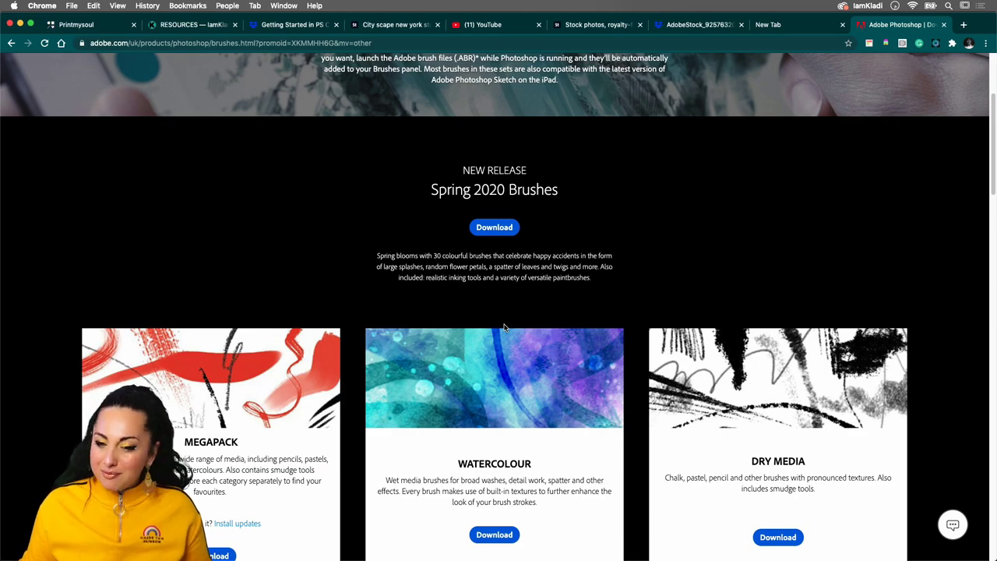
scroll(504, 327, "down", 1)
scroll(494, 322, "down", 6)
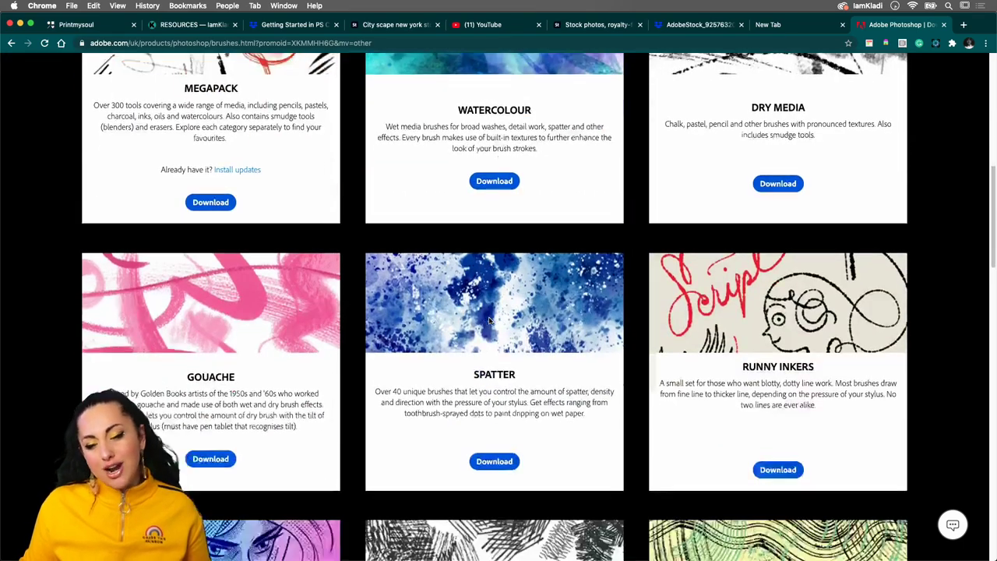
scroll(487, 323, "up", 3)
scroll(481, 325, "up", 5)
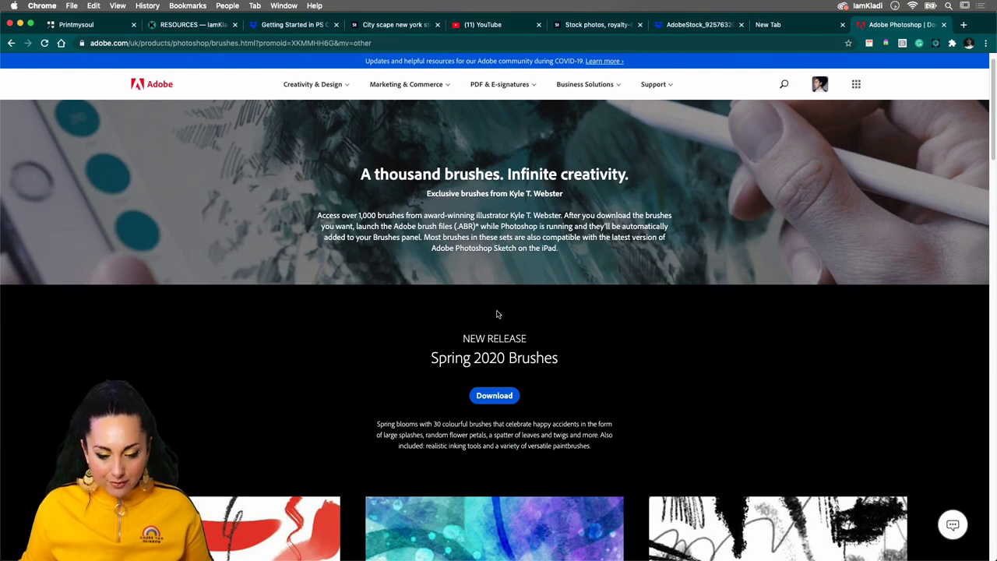
scroll(492, 310, "up", 1)
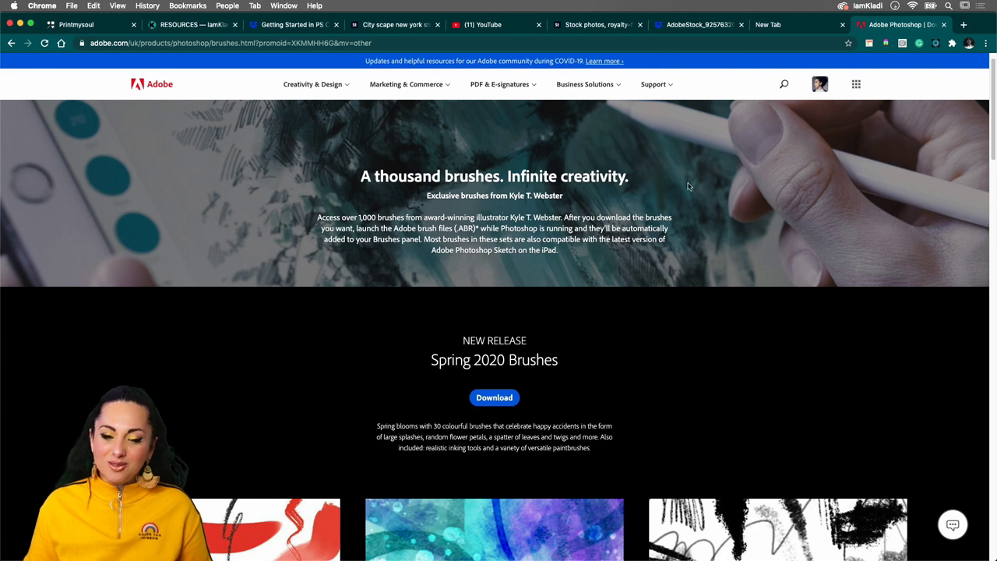
Scroll through more brush packs, then return to Photoshop
scroll(727, 230, "down", 3)
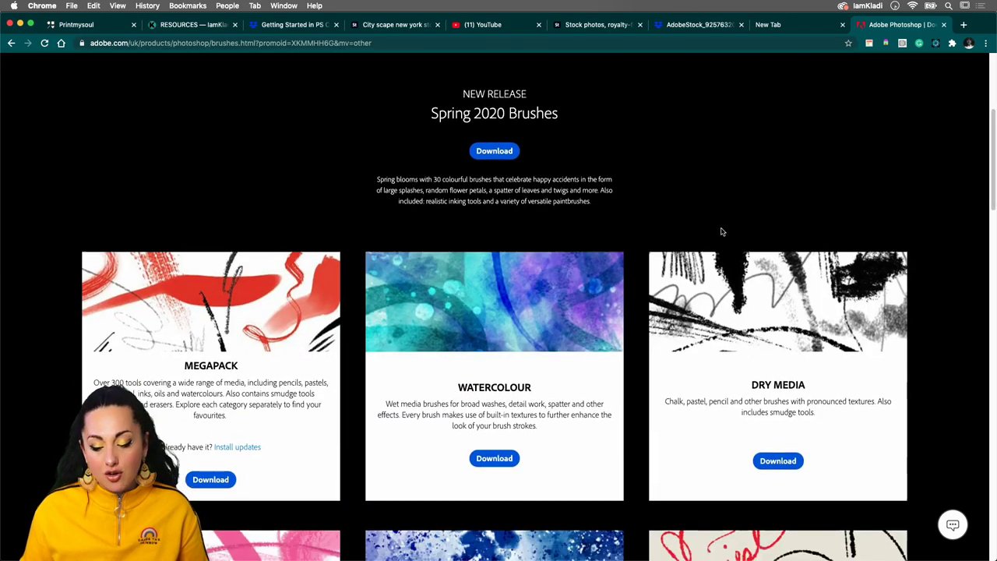
scroll(719, 230, "down", 4)
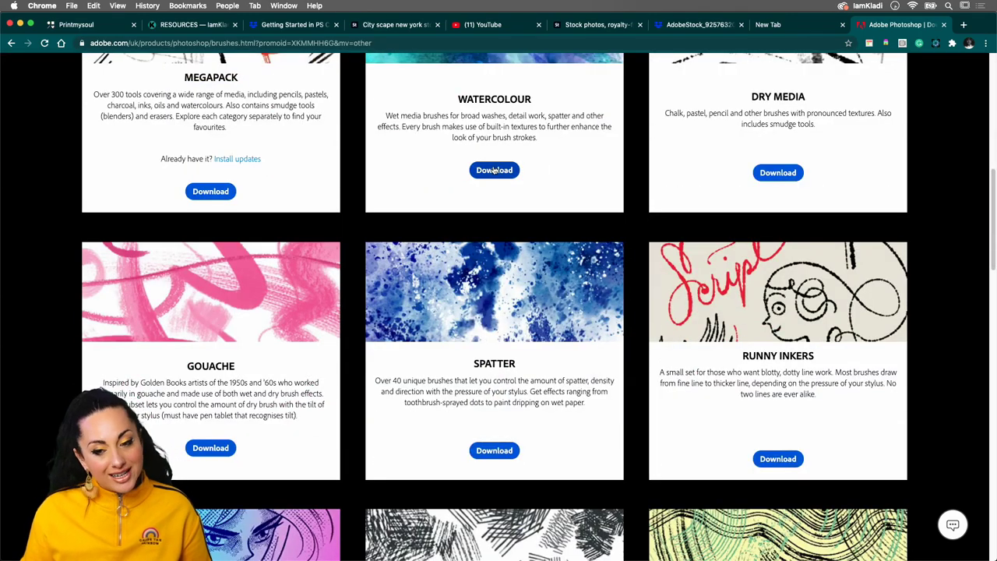
scroll(621, 340, "down", 2)
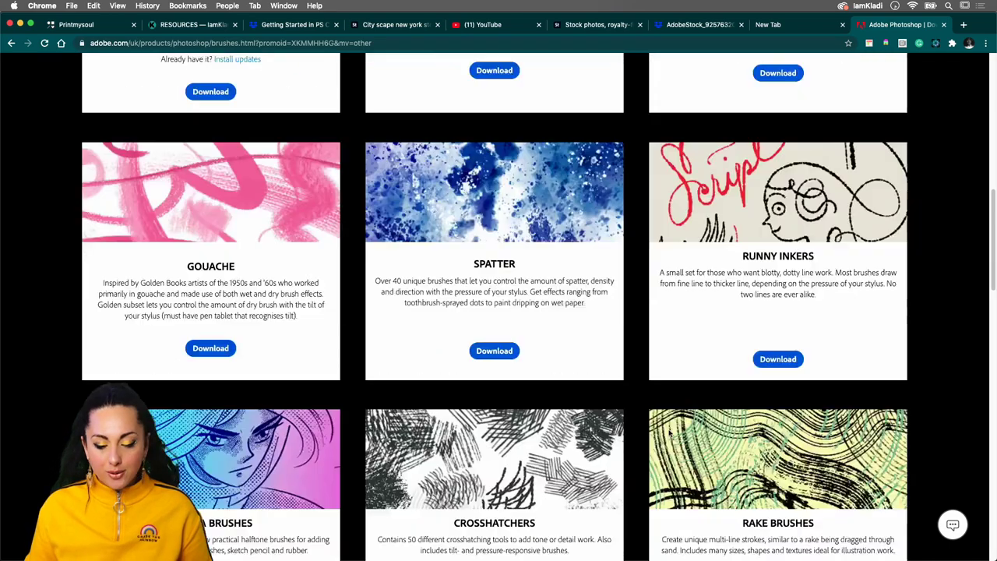
scroll(658, 423, "down", 8)
scroll(649, 417, "down", 3)
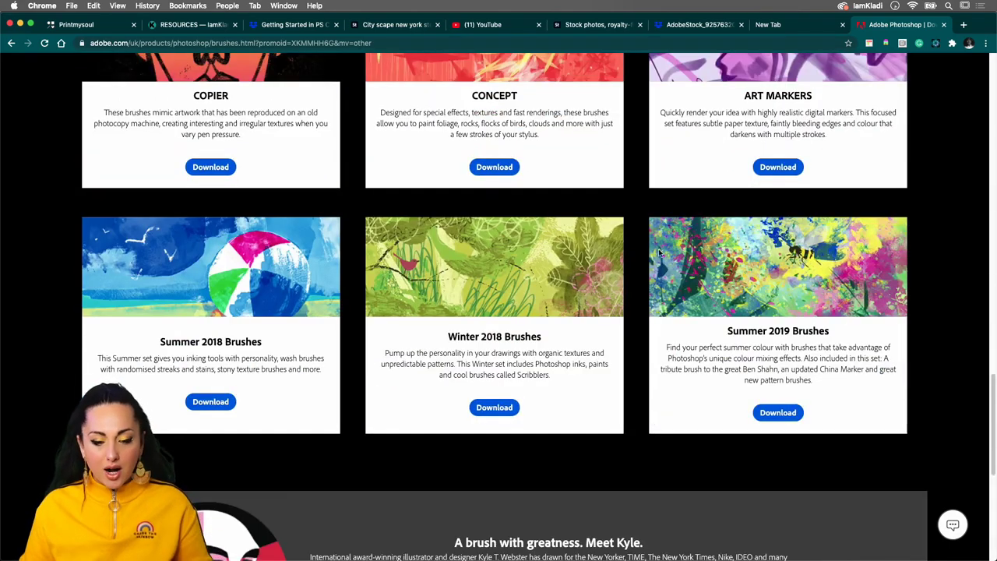
scroll(467, 177, "up", 1)
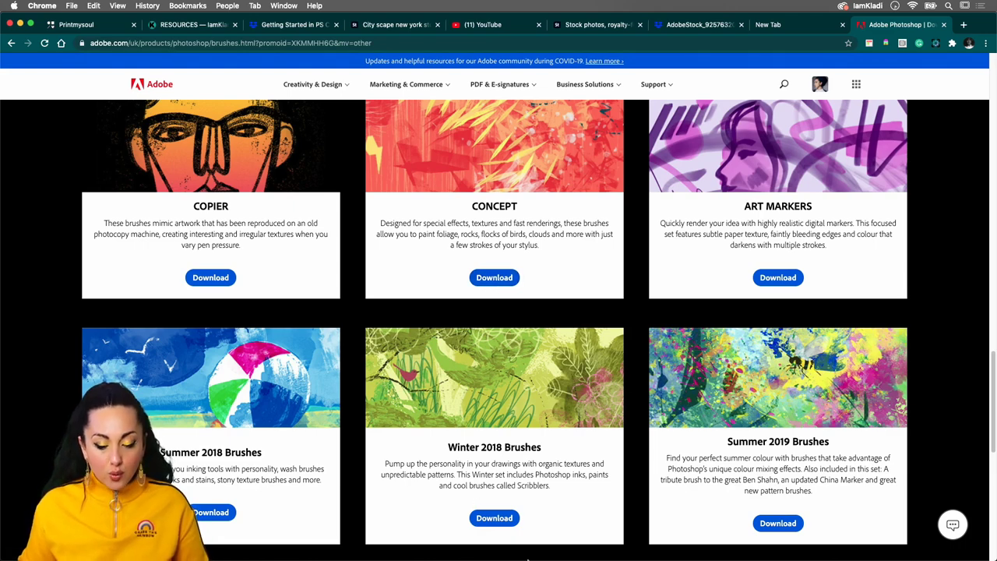
left_click(478, 528)
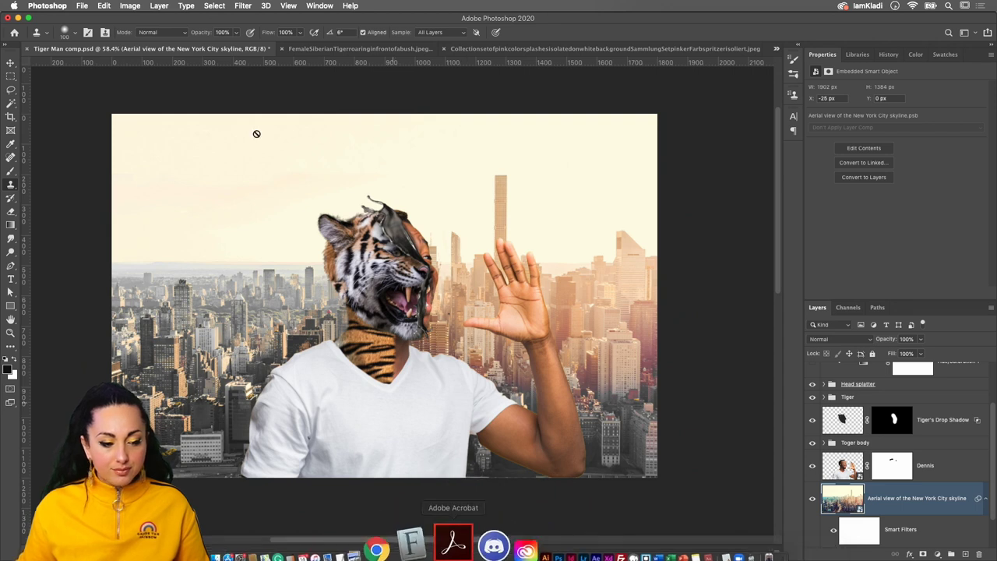
In the Brush Preset picker, collapse Legacy Brushes and expand the concept folder
left_click(75, 35)
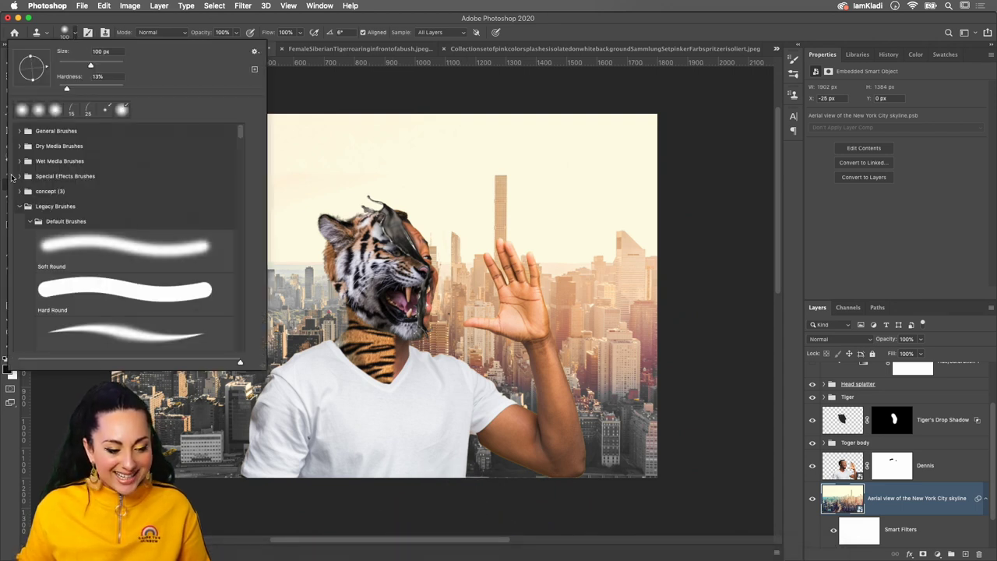
left_click(20, 206)
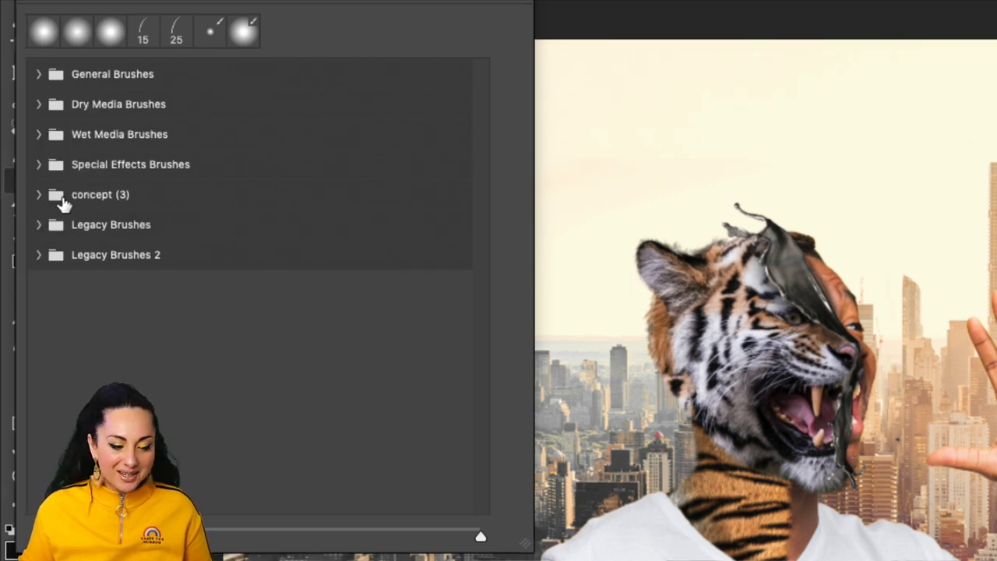
left_click(38, 194)
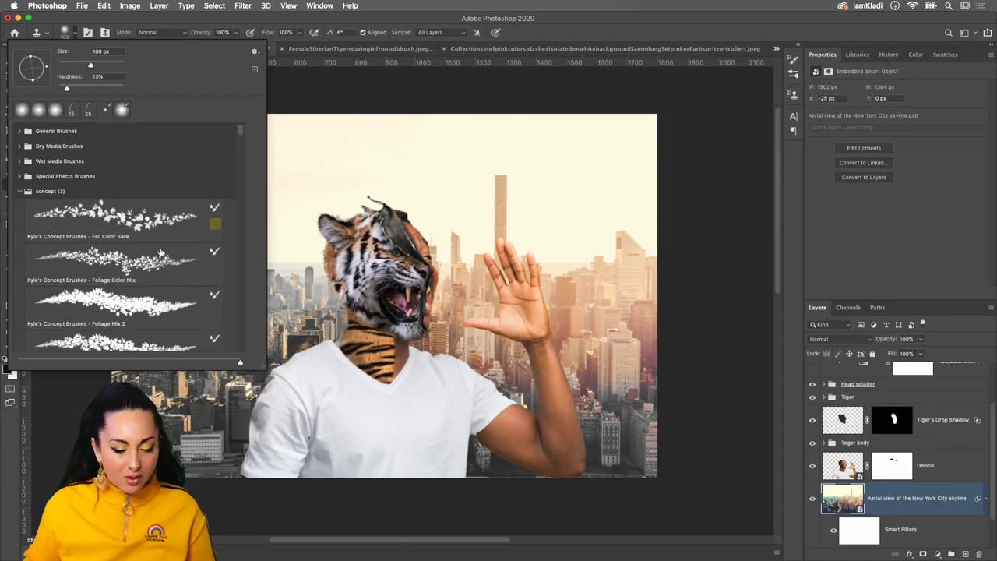
Pick Kyle's Concept Clouds Fat brush at 800 px and add empty Layer 5
scroll(161, 253, "down", 3)
scroll(162, 253, "down", 3)
scroll(163, 251, "down", 2)
scroll(164, 250, "down", 2)
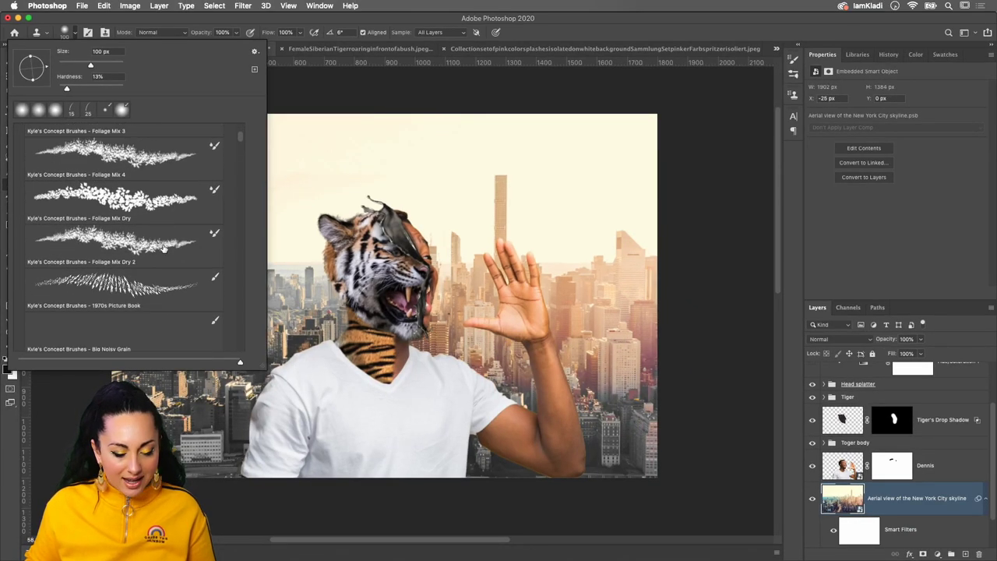
scroll(165, 250, "down", 3)
scroll(164, 249, "down", 3)
scroll(165, 250, "down", 3)
scroll(165, 248, "down", 3)
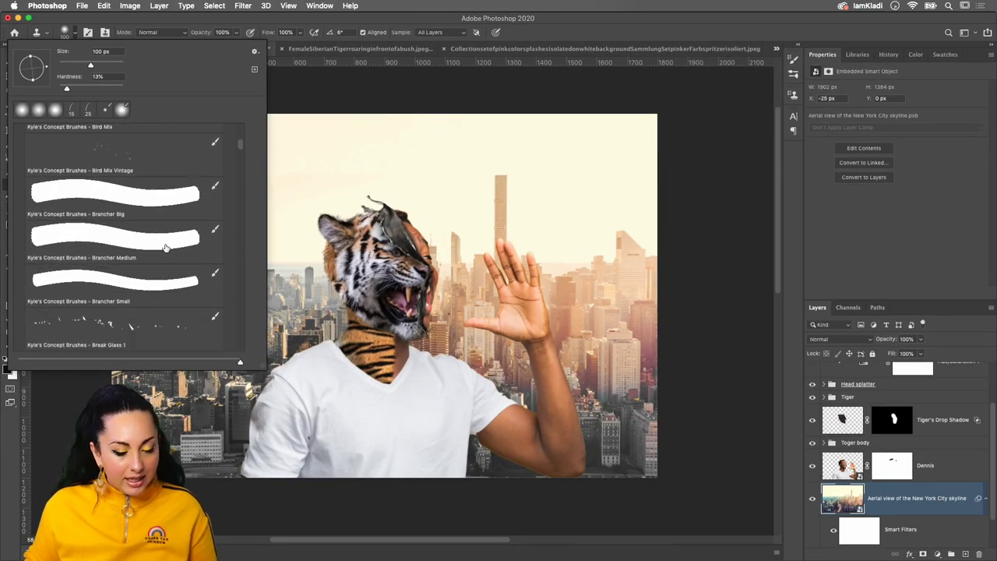
scroll(165, 248, "down", 3)
scroll(165, 247, "down", 2)
scroll(165, 249, "down", 3)
scroll(165, 251, "down", 3)
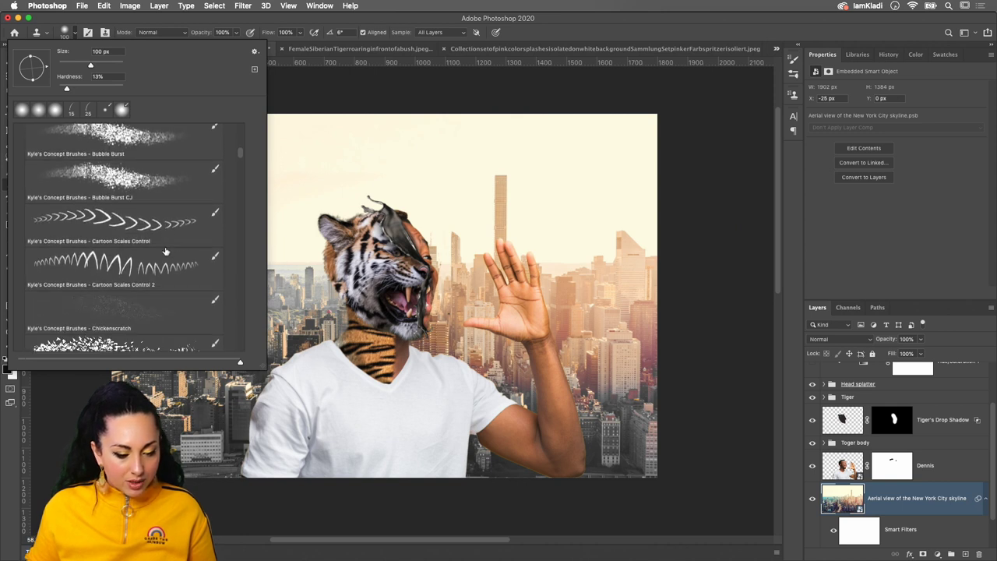
scroll(165, 251, "down", 2)
scroll(166, 251, "down", 3)
scroll(164, 252, "down", 2)
scroll(164, 251, "down", 3)
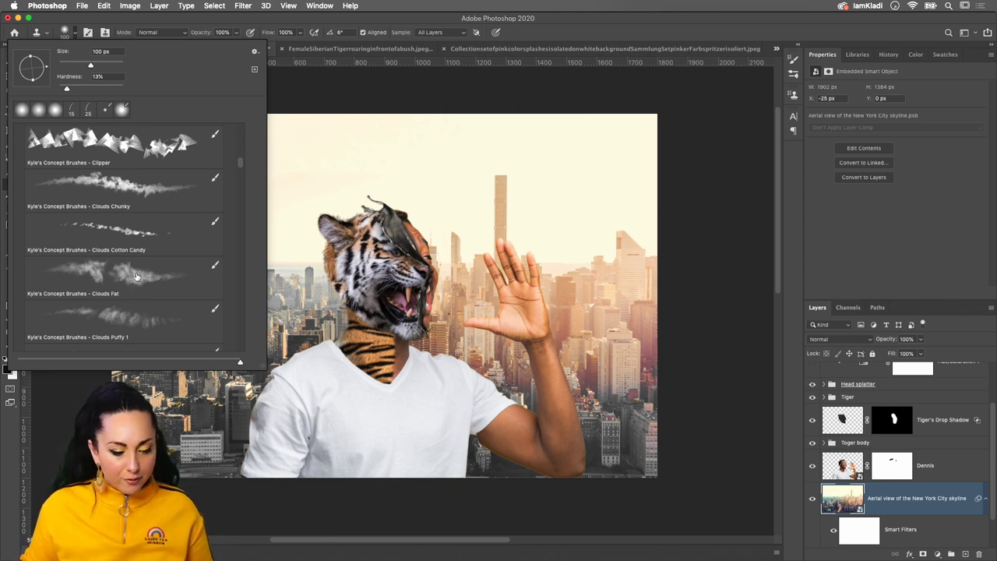
left_click(137, 276)
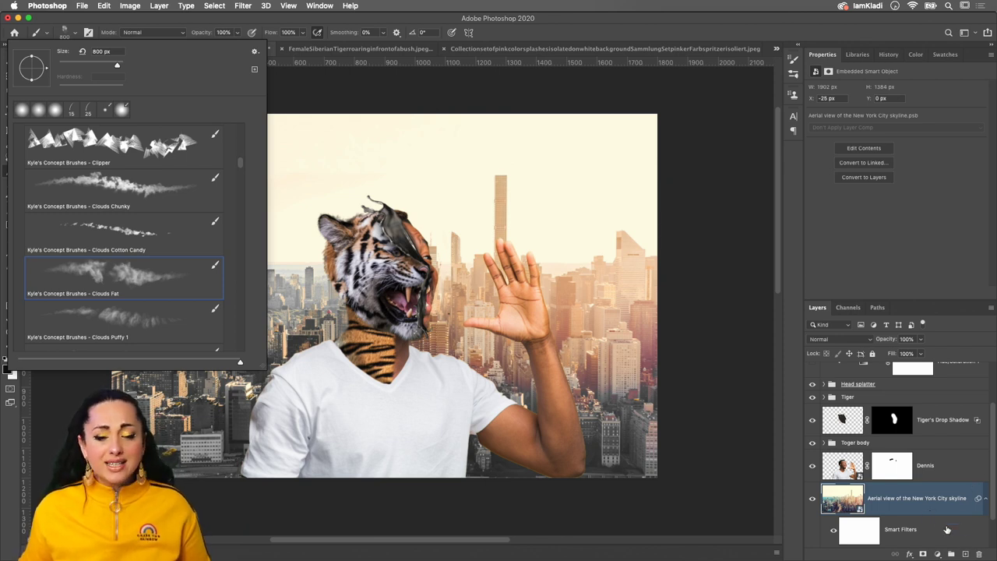
left_click(966, 554)
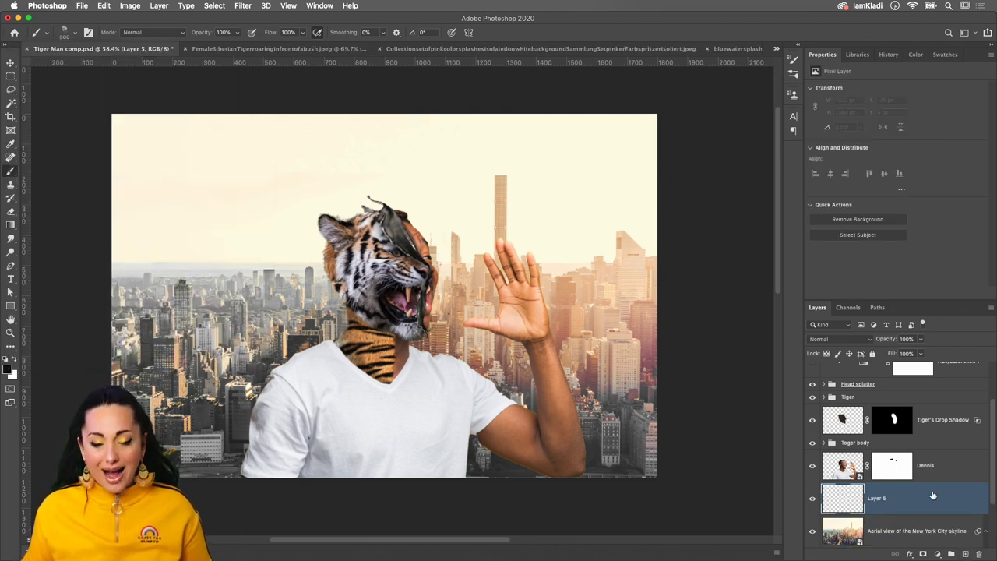
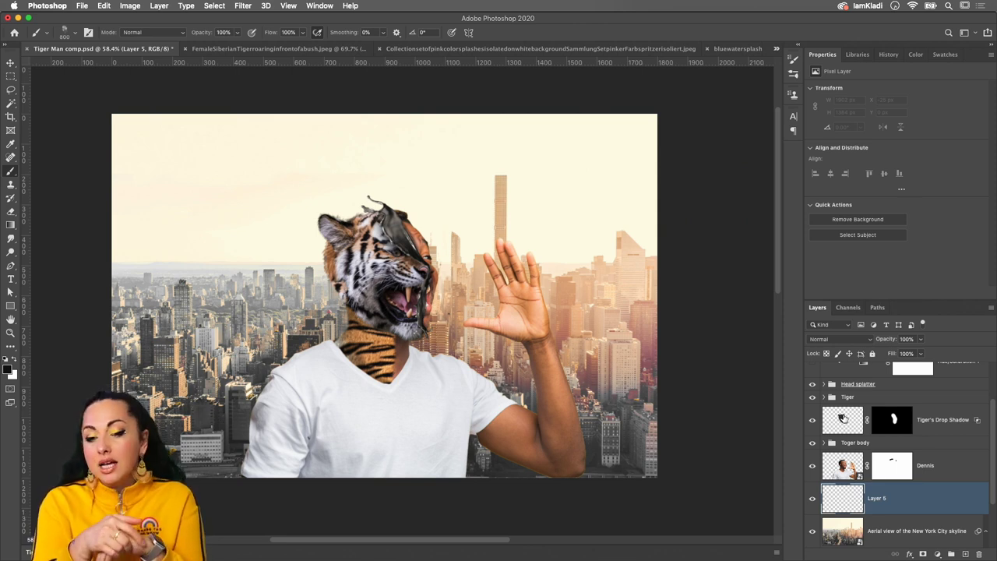
Sample a skyline grey as the foreground colour and shrink the cloud brush to 250 px
left_click_drag(841, 418, 767, 361)
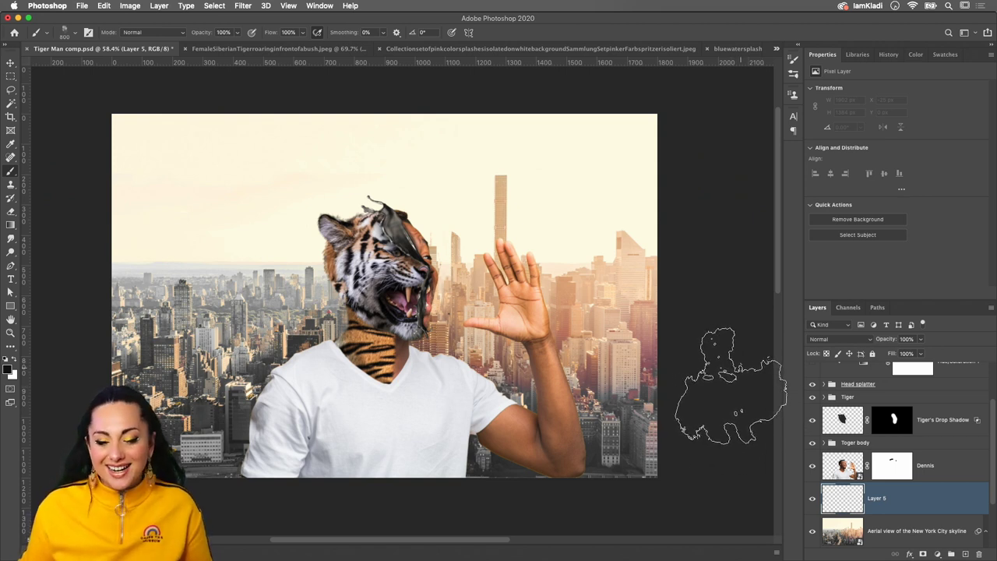
left_click_drag(767, 360, 915, 465)
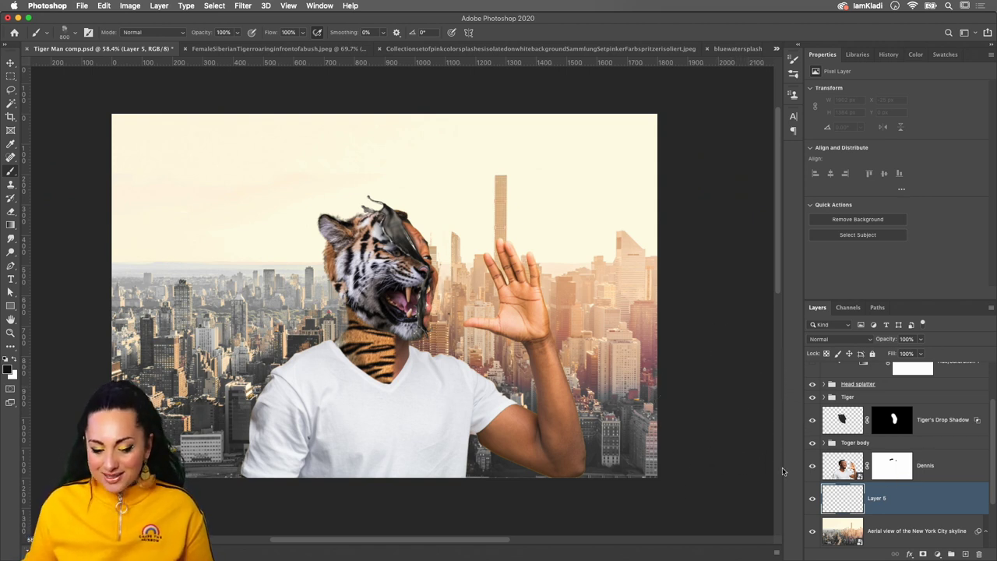
mouse_move(784, 472)
left_mouse_down()
mouse_move(296, 357)
mouse_move(311, 352)
left_mouse_up()
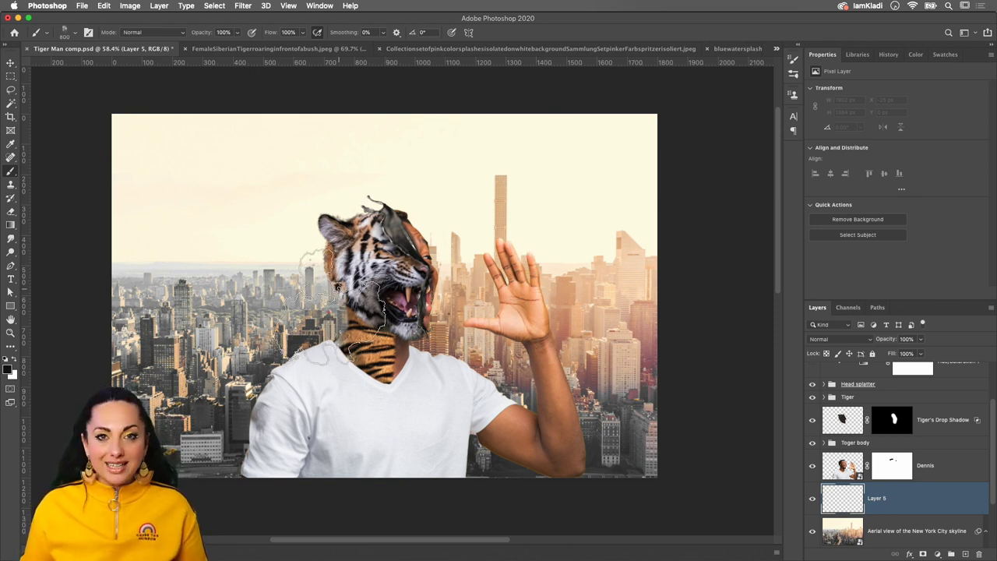
key("i")
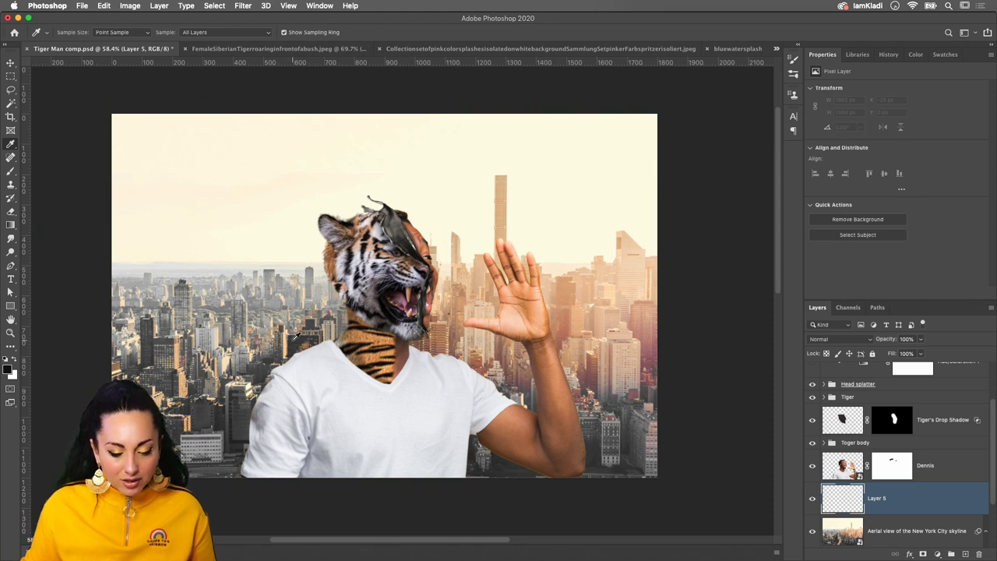
left_click(265, 313)
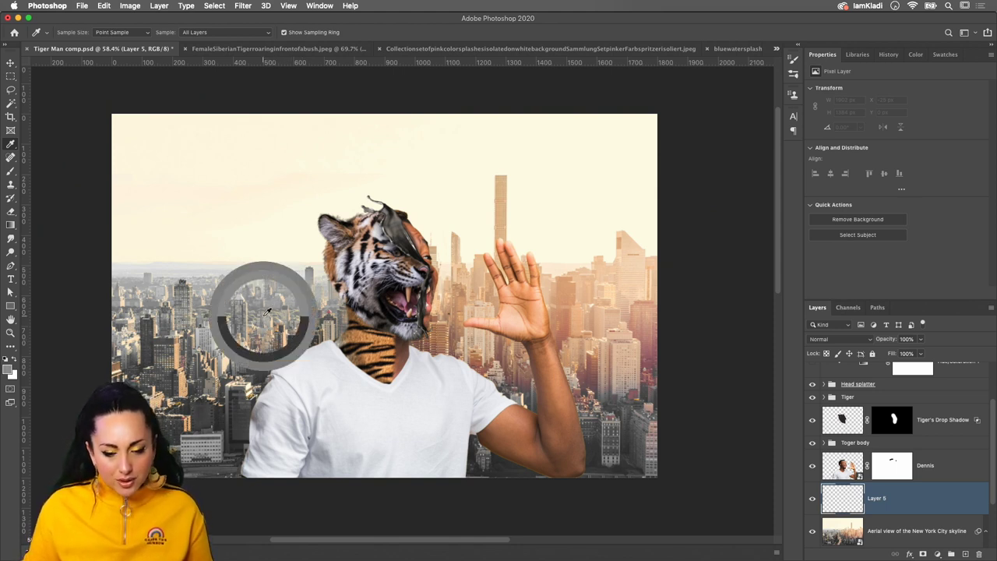
key("b")
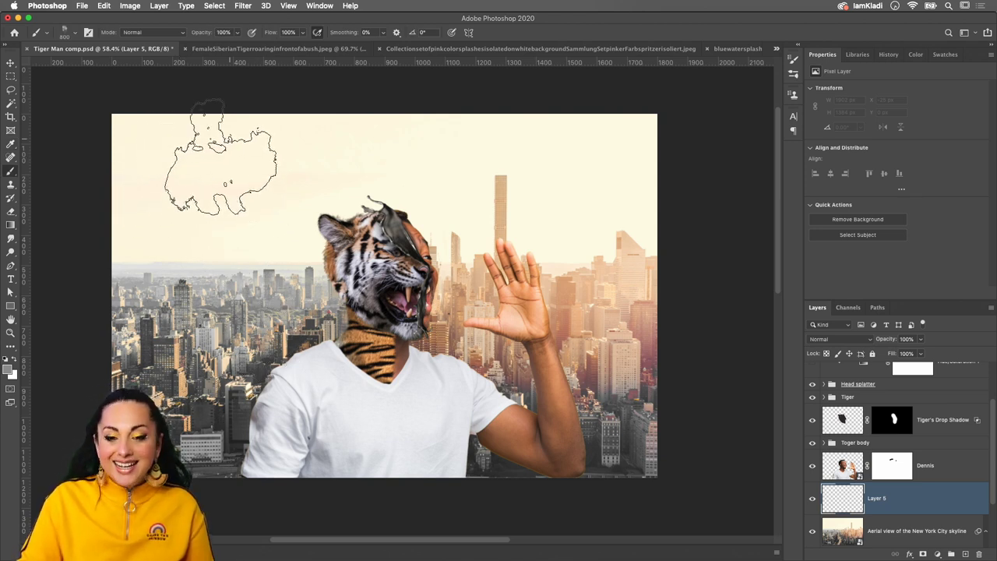
key("bracketleft")
key("bracketleft")
key("bracketleft")
key("bracketleft")
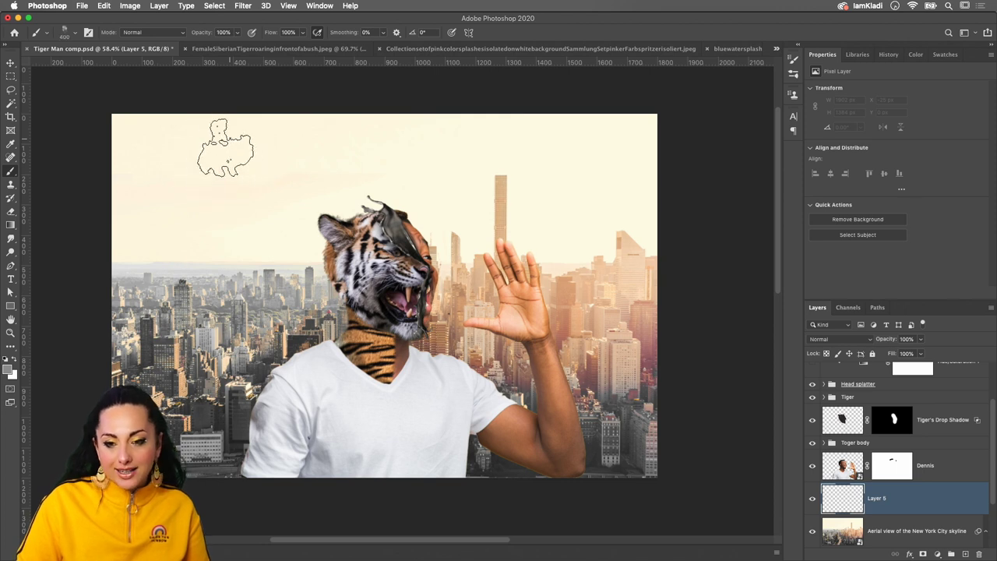
key("bracketleft")
key("bracketleft")
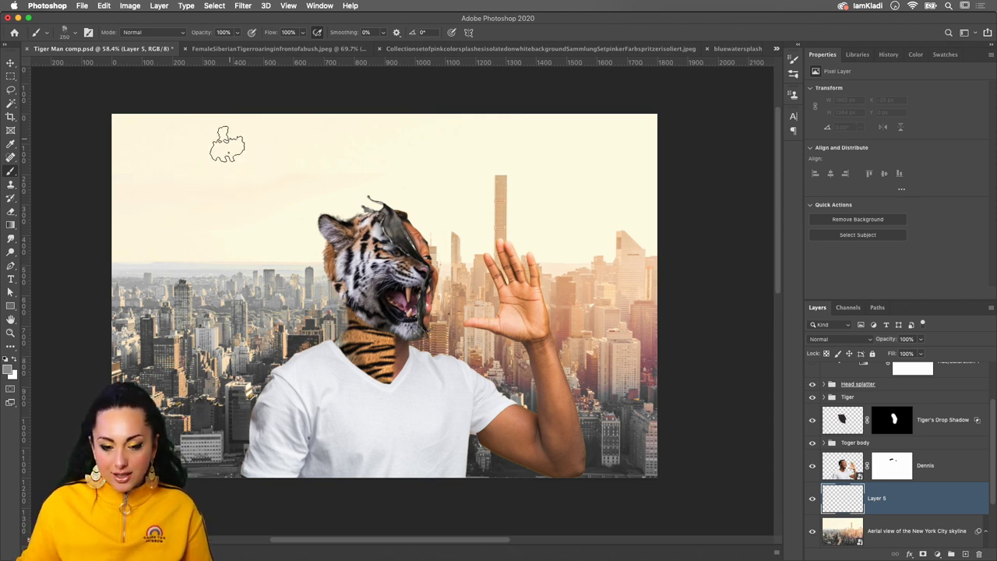
Paint grey cloud haze over the upper sky and left skyline, then tint it with sampled peach
mouse_move(169, 178)
left_mouse_down()
mouse_move(165, 185)
mouse_move(195, 195)
mouse_move(476, 196)
mouse_move(317, 173)
mouse_move(619, 216)
mouse_move(641, 190)
mouse_move(608, 146)
mouse_move(634, 223)
mouse_move(540, 260)
mouse_move(639, 312)
left_mouse_up()
mouse_move(287, 285)
left_mouse_down()
mouse_move(137, 267)
mouse_move(107, 167)
mouse_move(241, 129)
mouse_move(529, 129)
left_mouse_up()
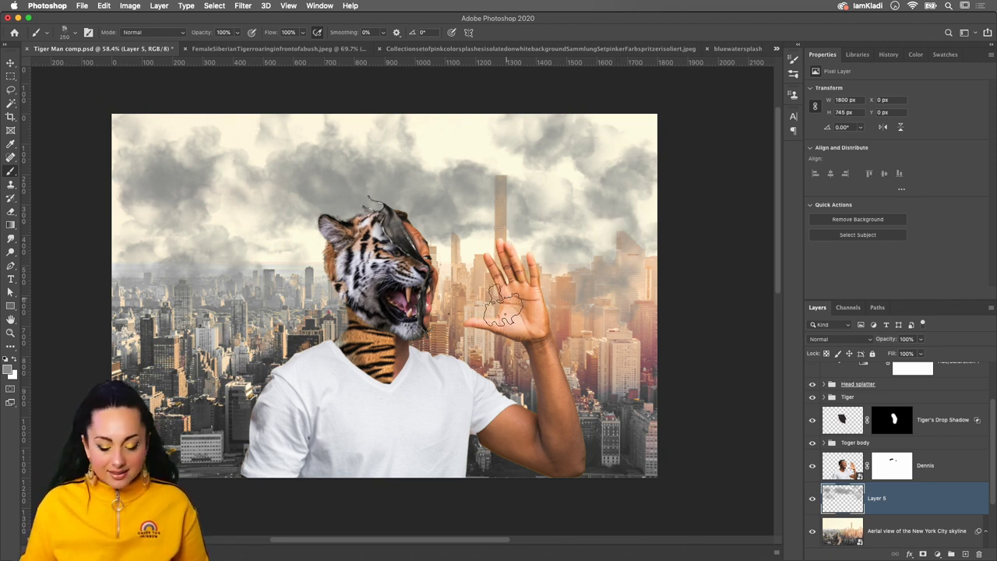
key("i")
left_click(476, 274)
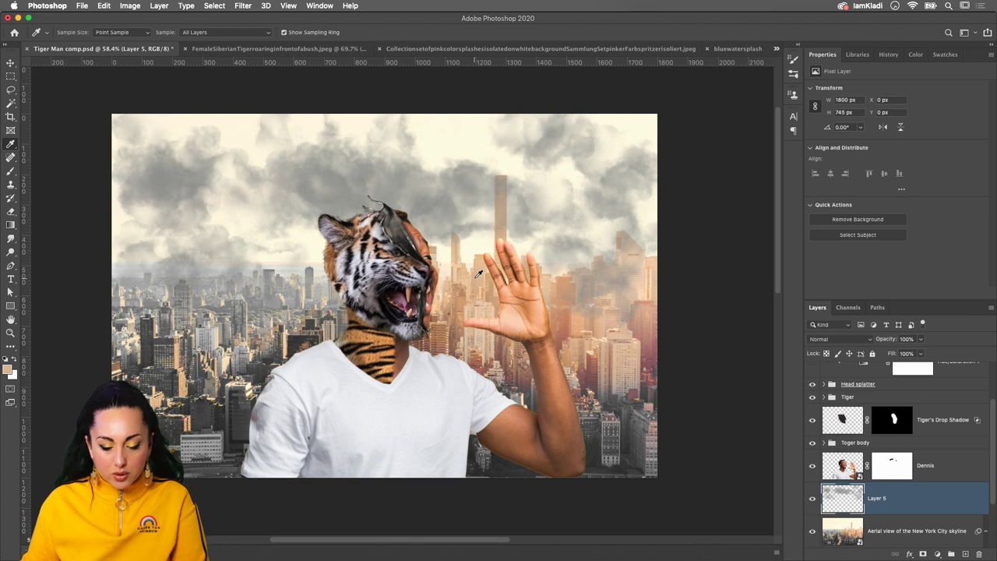
key("b")
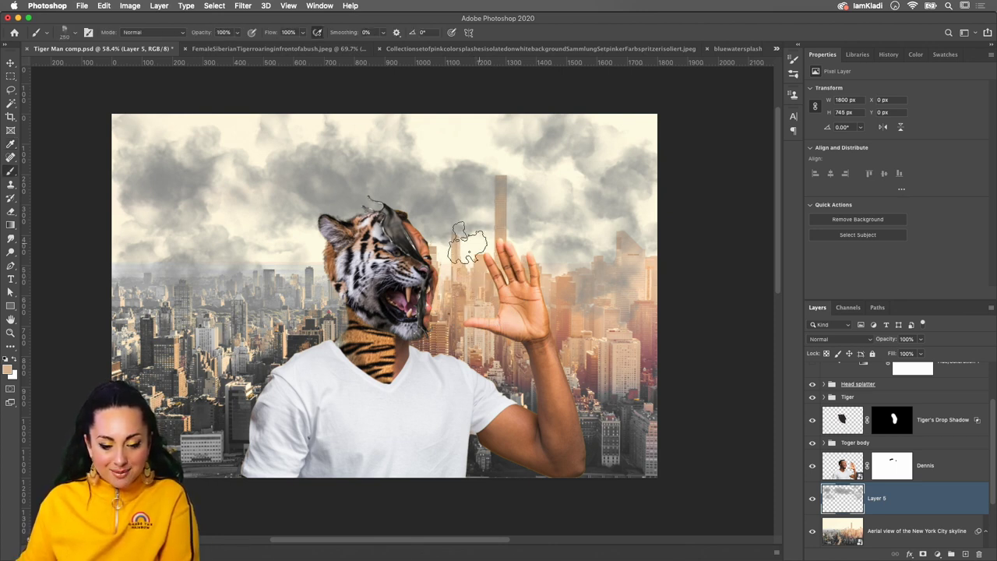
left_click_drag(462, 182, 562, 184)
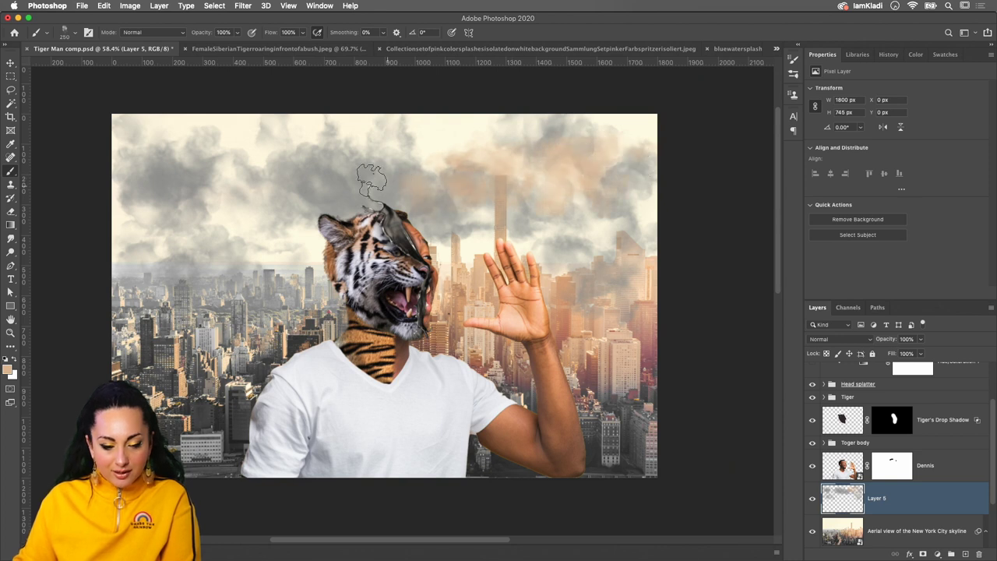
left_click_drag(367, 166, 196, 196)
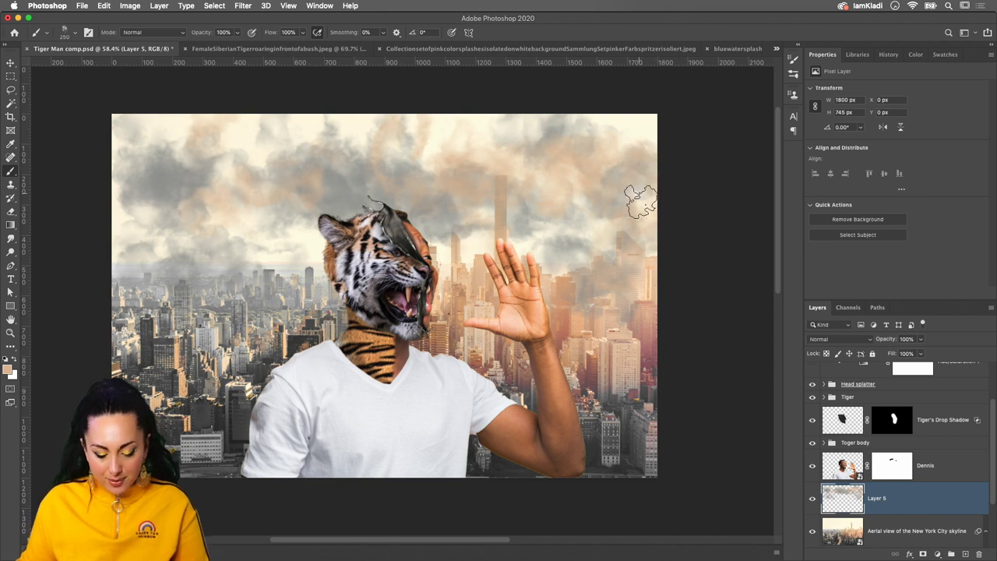
left_click(72, 32)
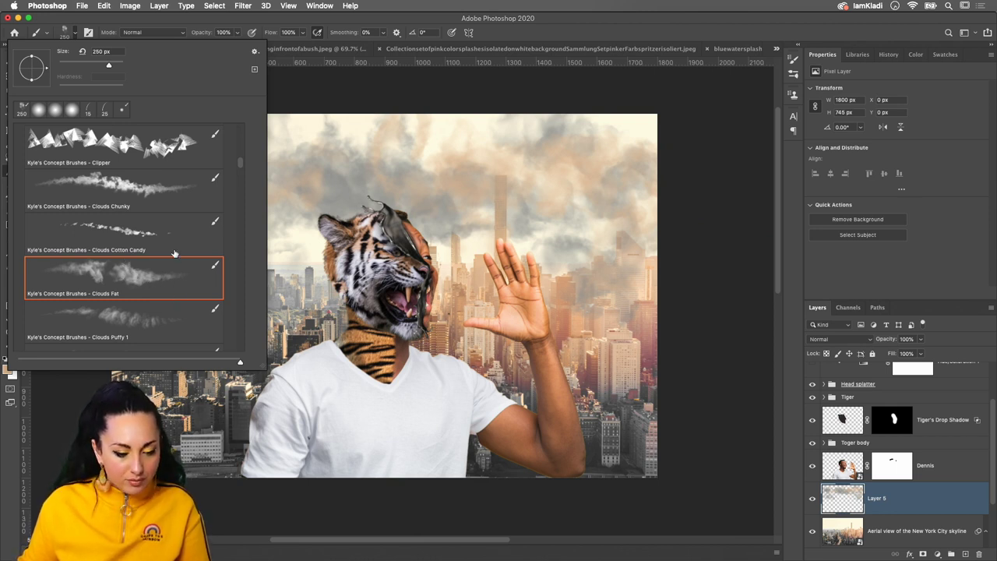
With a smaller Clouds Chunky brush, stamp a light peach cloud sampled from the right edge
left_click(180, 195)
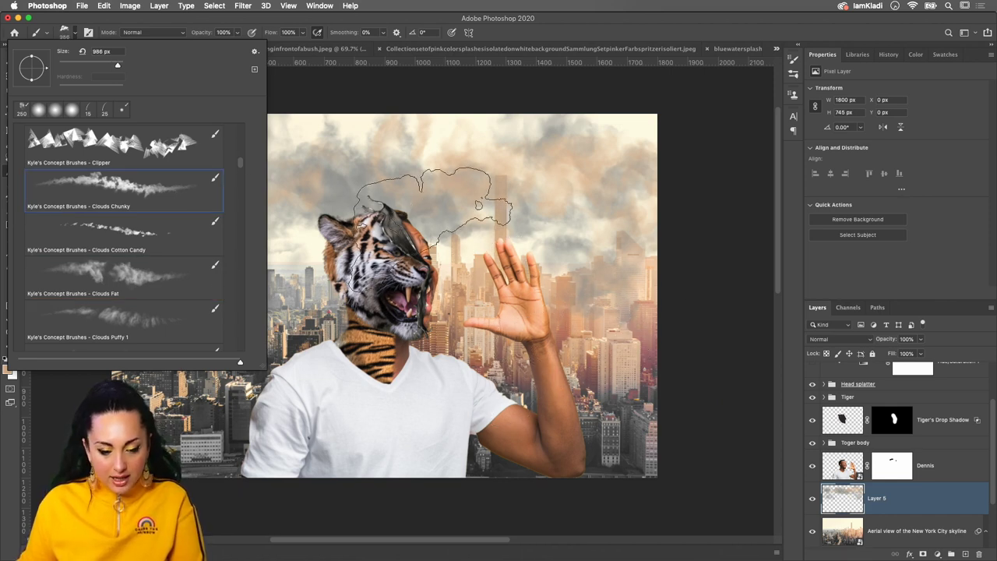
left_click(580, 195)
key("i")
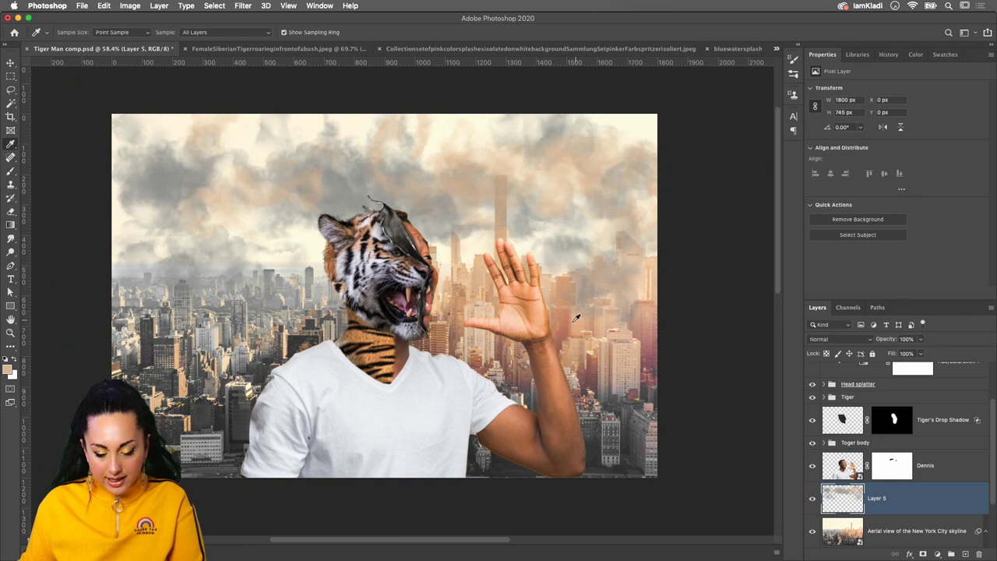
left_click(440, 309)
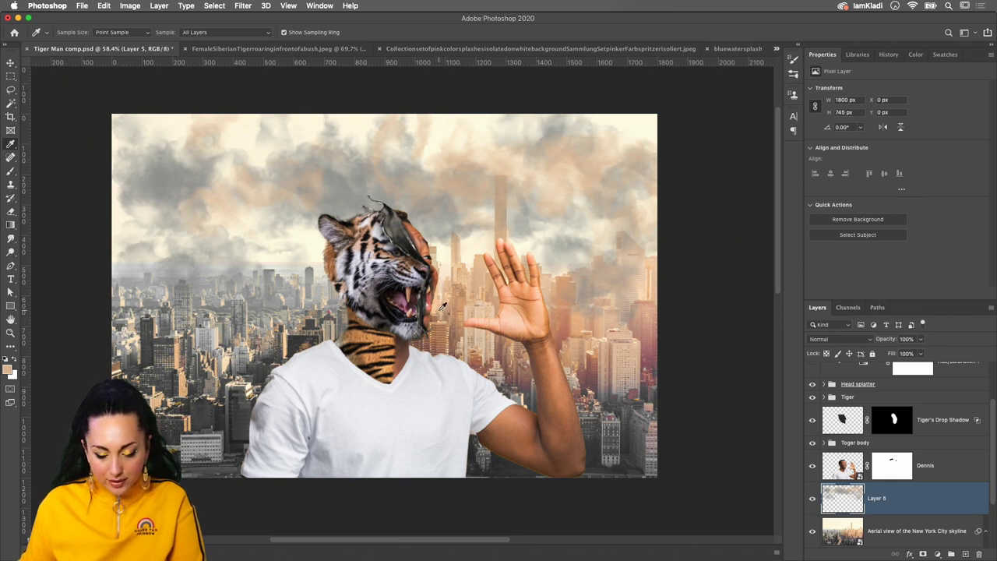
left_click(652, 272)
key("b")
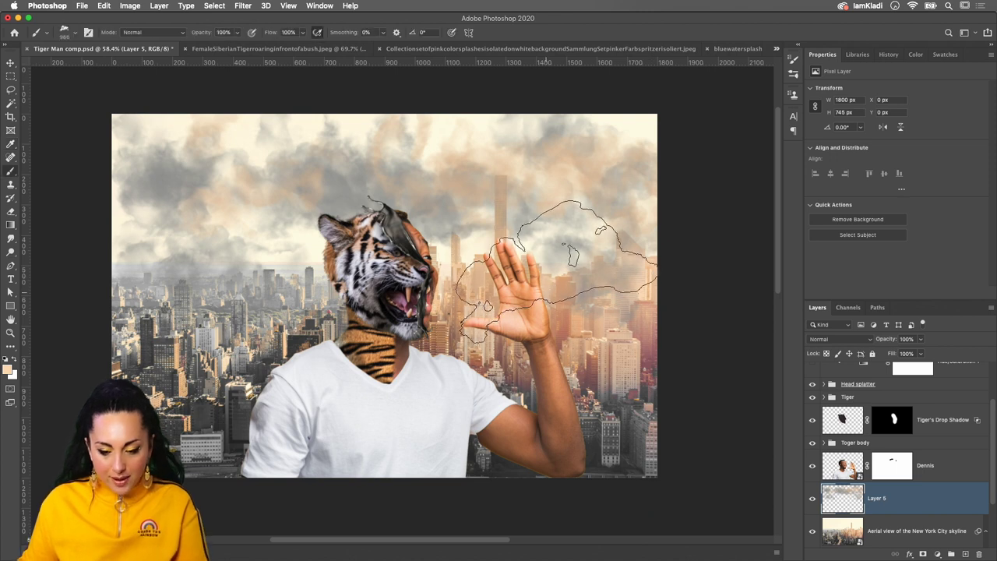
key("bracketleft")
key("bracketleft")
key("bracketleft")
key("bracketleft")
key("bracketleft")
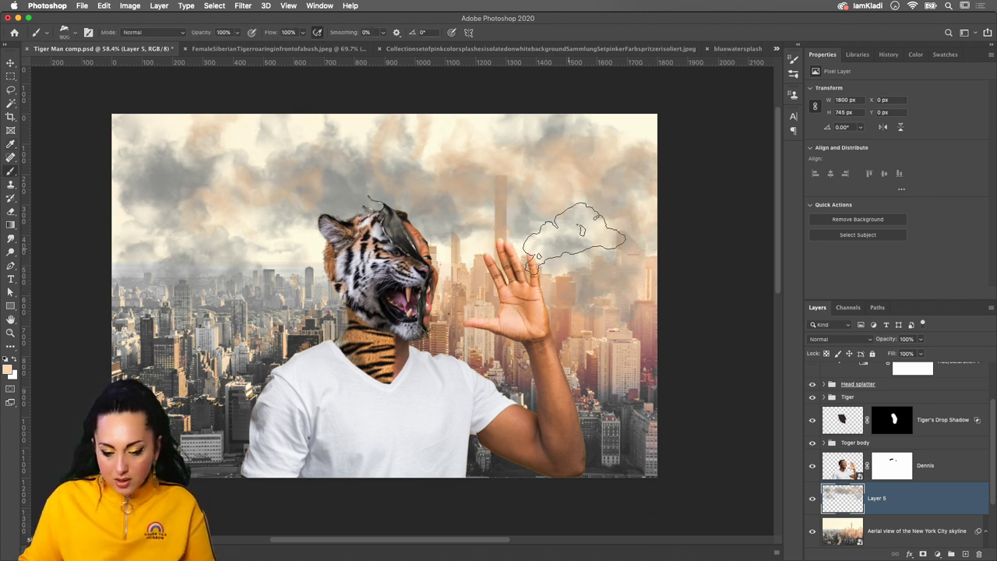
left_click(584, 217)
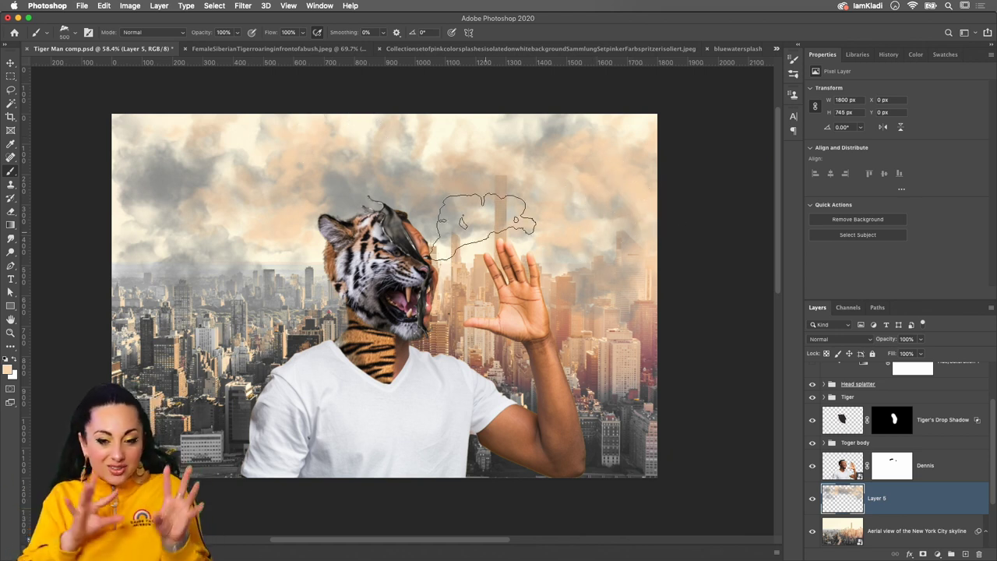
scroll(390, 155, "down", 1)
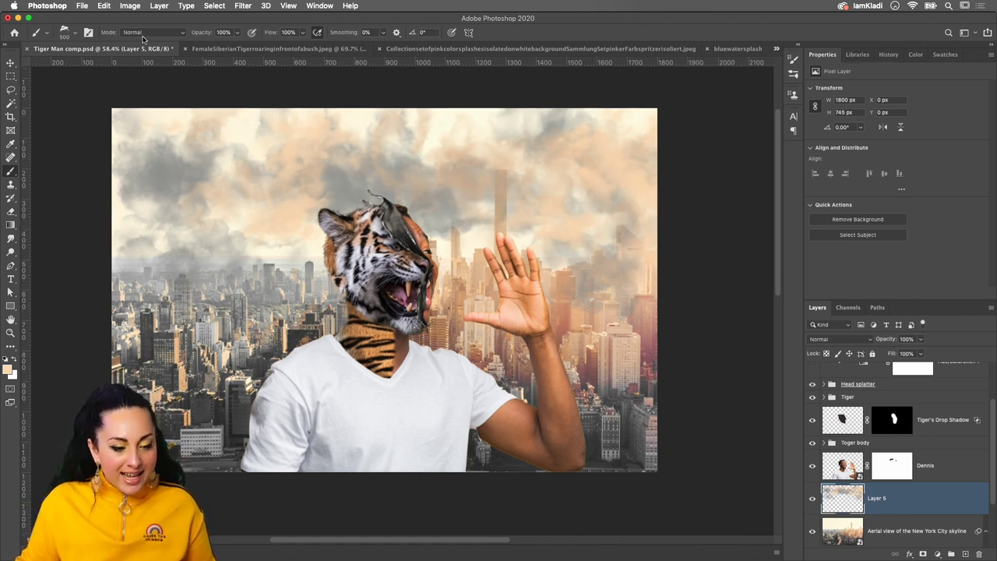
Switch to the Clouds Puffy 1 brush (381 px, 45°), sample a colour and paint more clouds
left_click(76, 33)
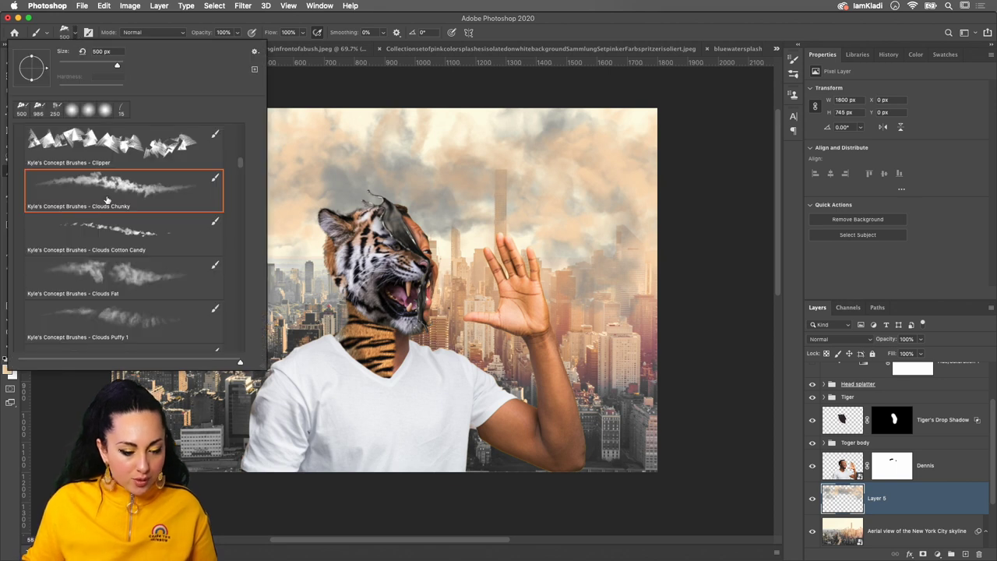
left_click(157, 321)
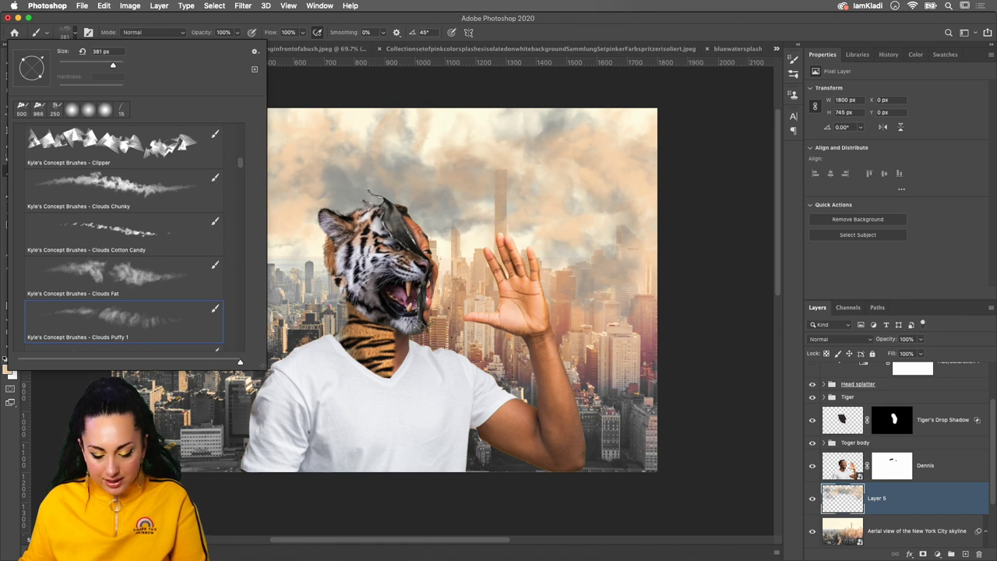
left_click(292, 297)
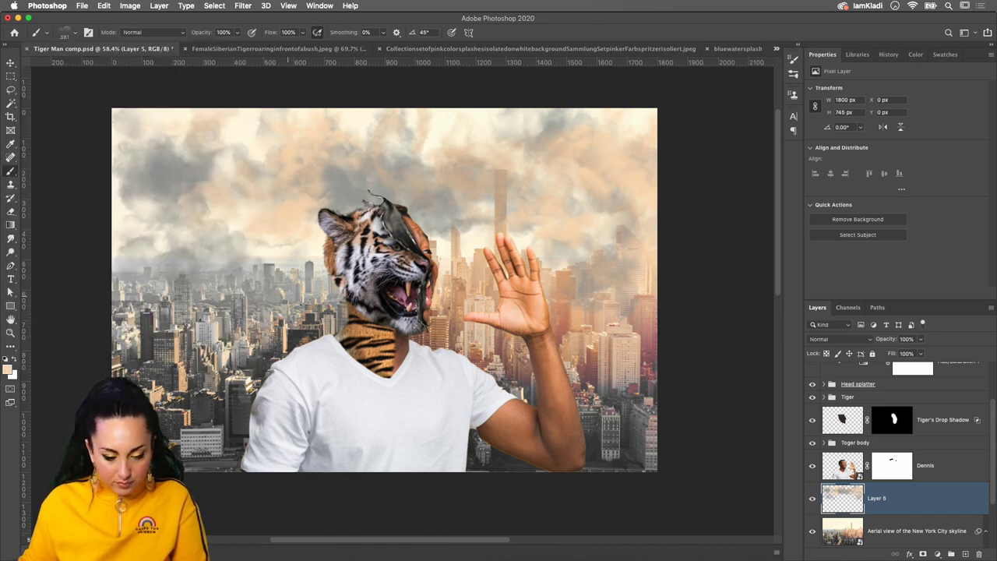
key("i")
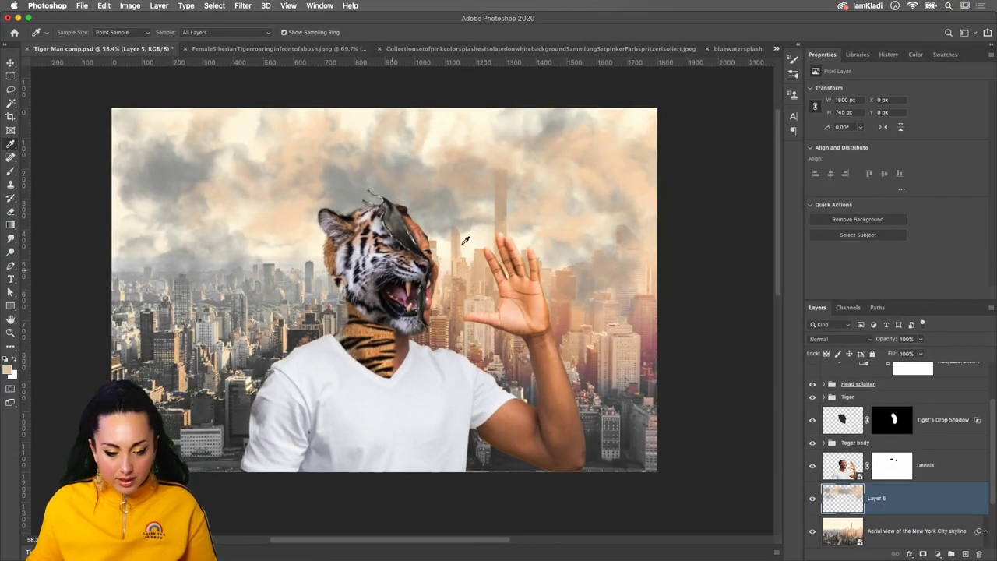
key("b")
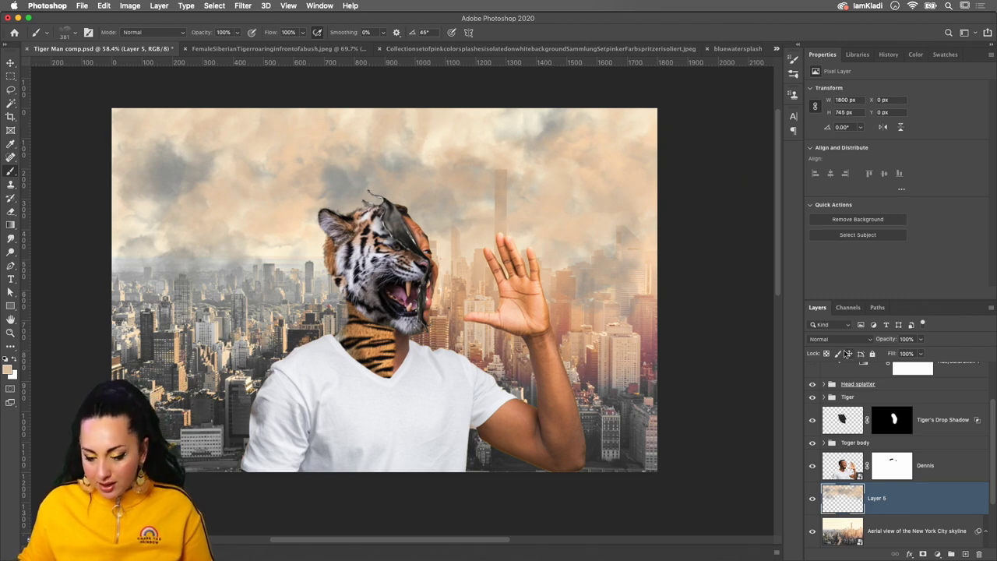
left_click(840, 339)
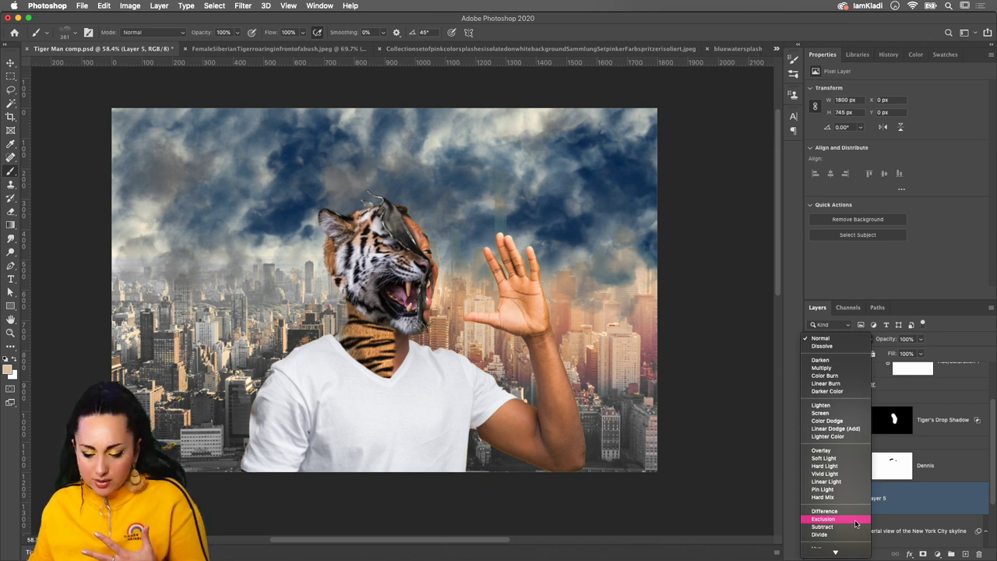
Blend the cloud layer in Multiply mode with opacity lowered to about 71%
left_click(855, 519)
left_click(919, 341)
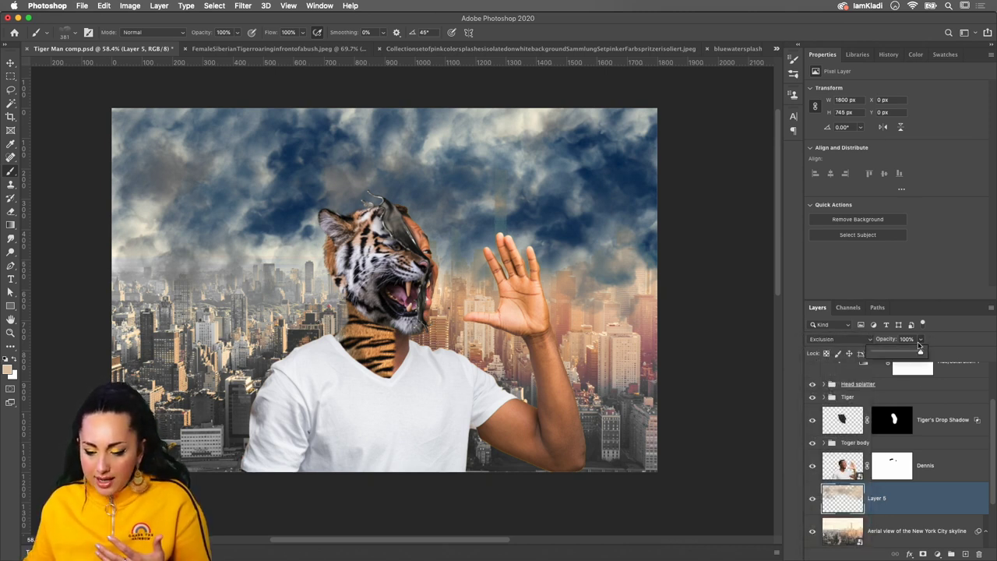
mouse_move(920, 345)
left_mouse_down()
mouse_move(893, 354)
mouse_move(928, 352)
left_mouse_up()
left_click(848, 339)
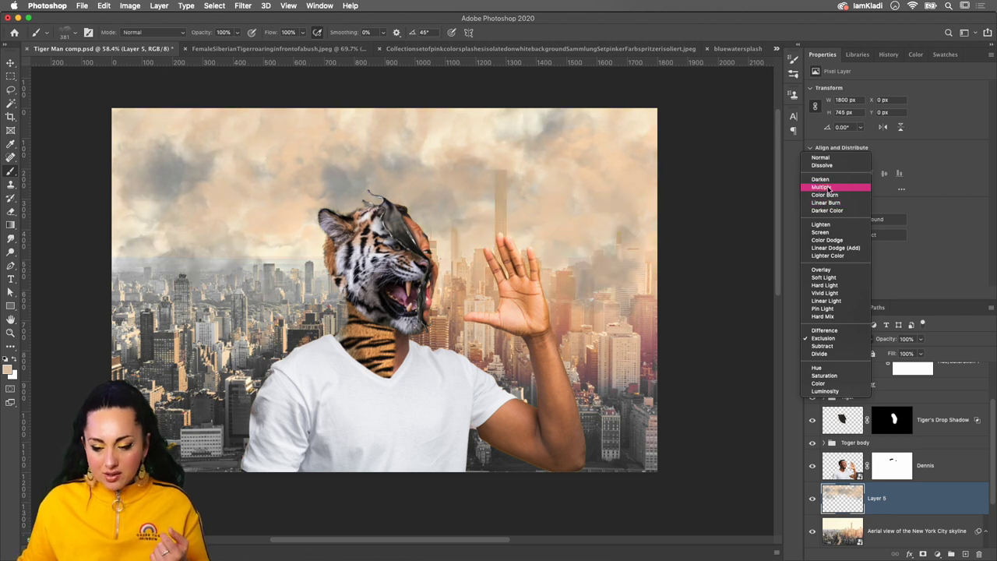
left_click(821, 186)
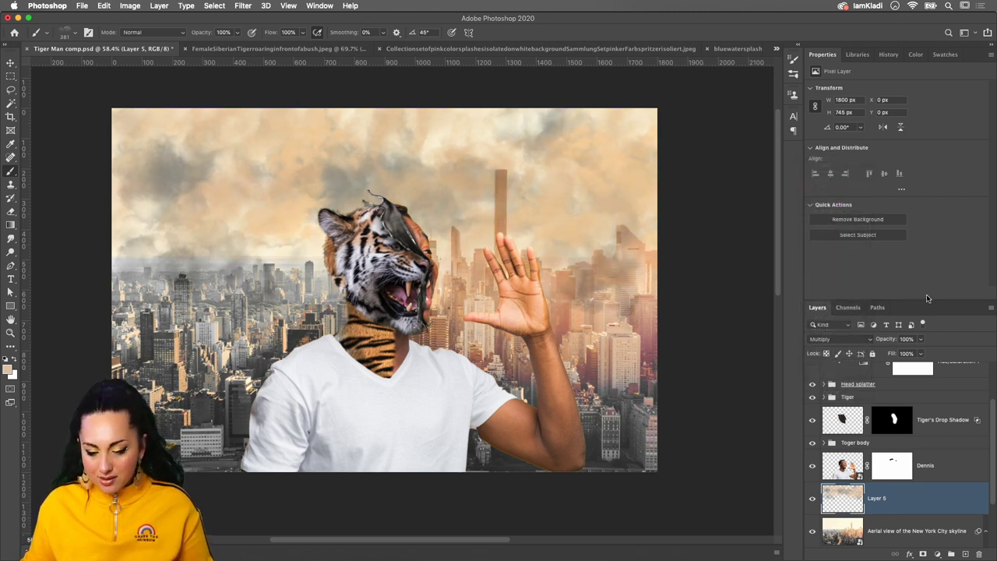
left_click(919, 340)
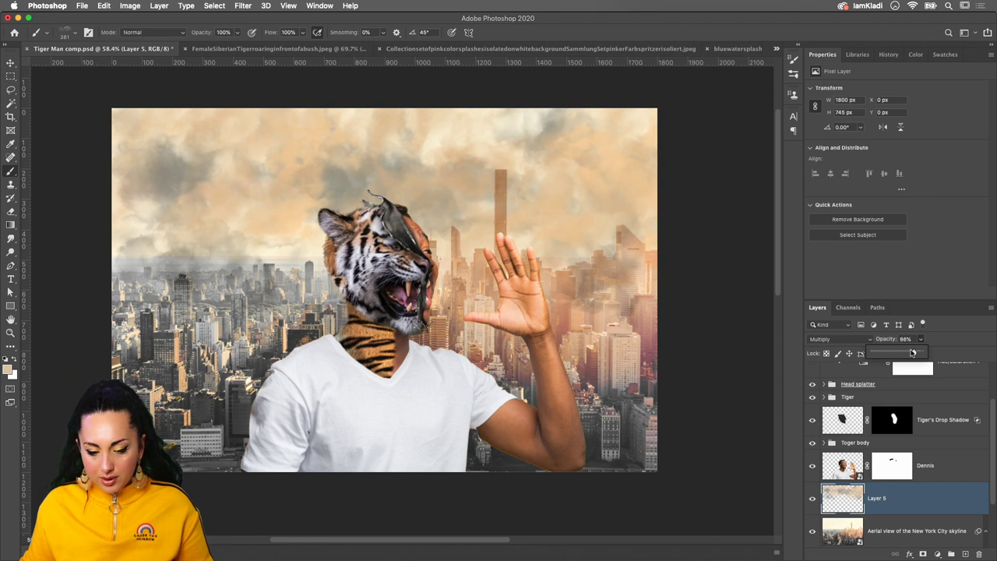
left_click_drag(912, 353, 909, 354)
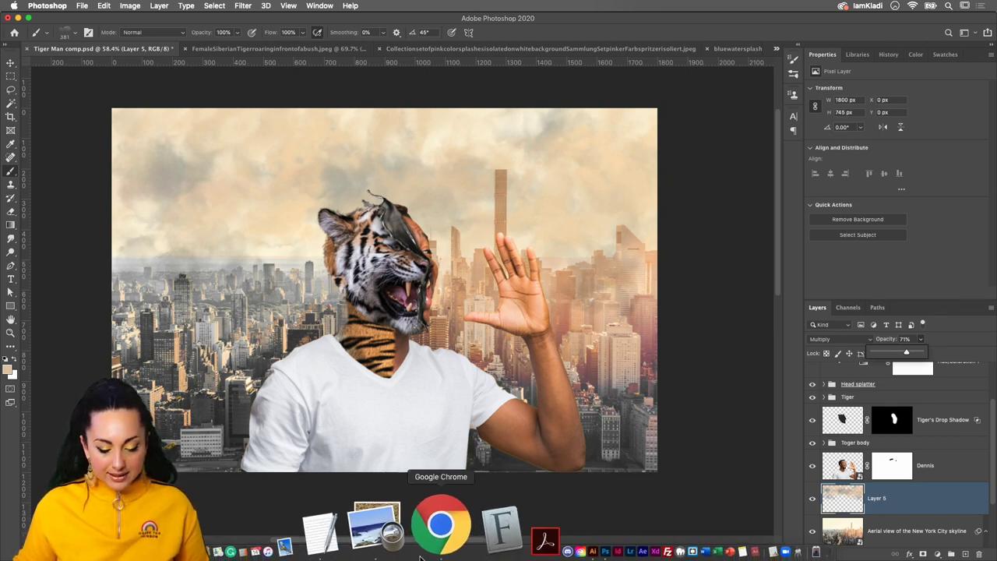
Load the artist's Instagram profile in a new Chrome tab via the 'instag' suggestion
left_click(425, 556)
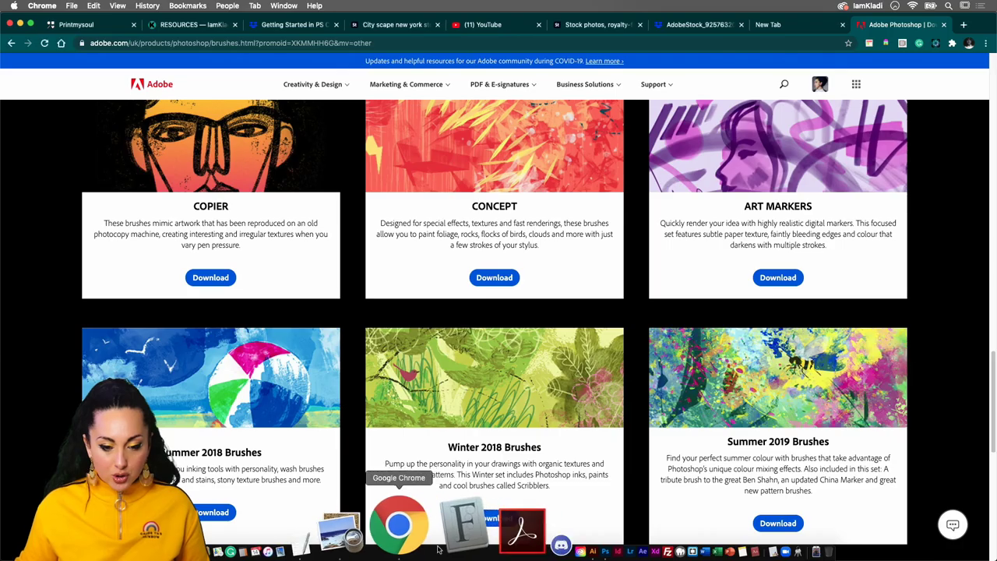
left_click(965, 25)
left_click(670, 43)
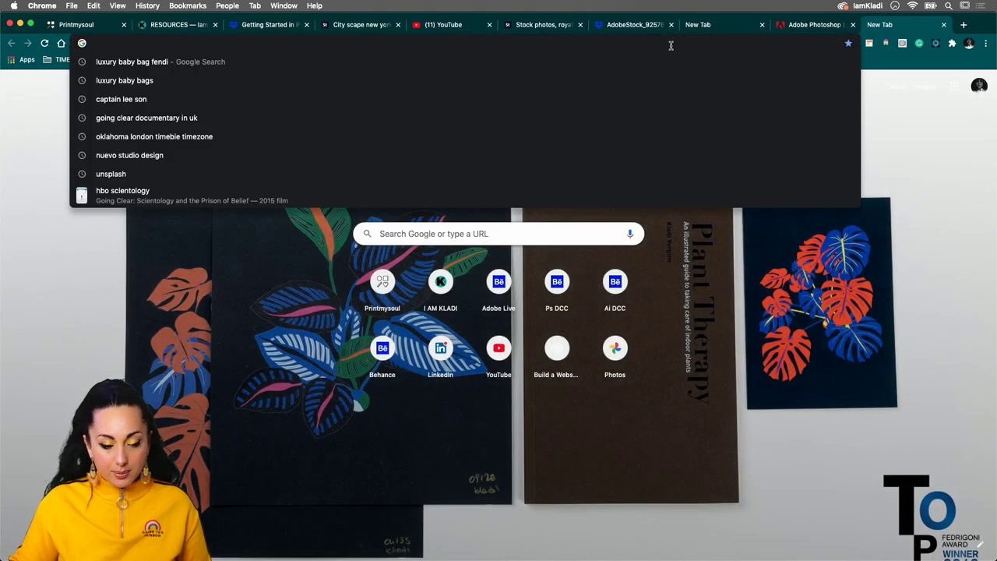
type("ins")
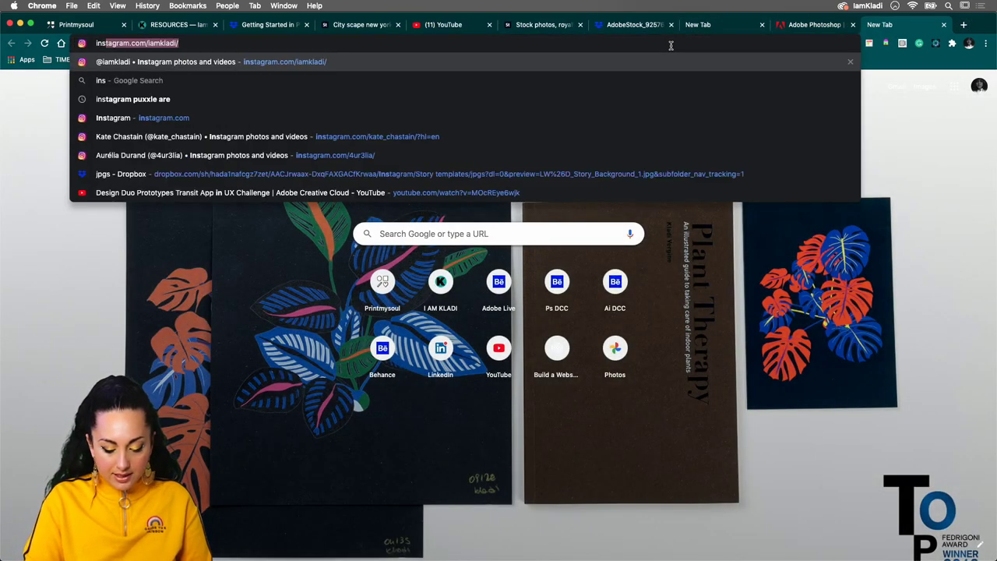
type("tag")
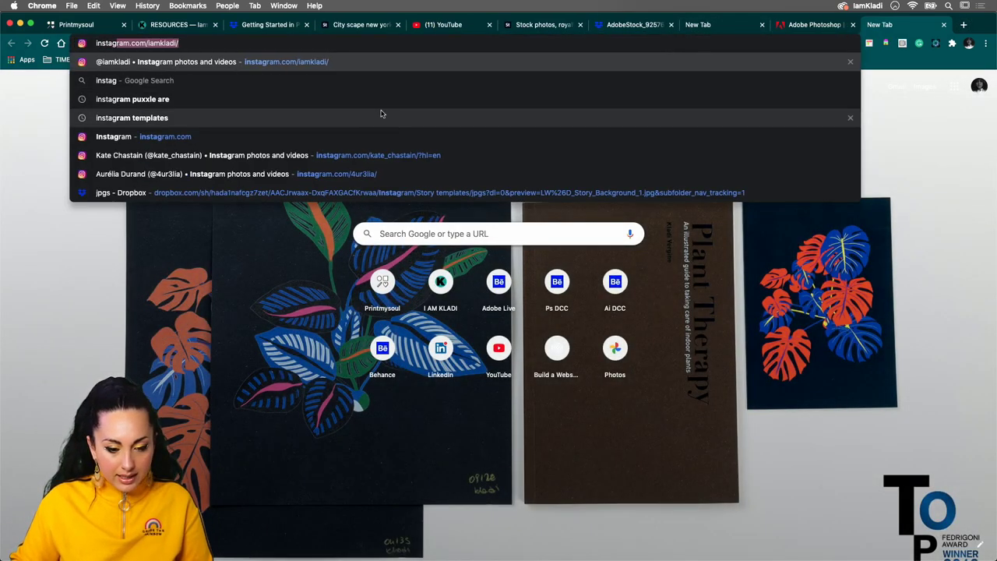
left_click(362, 61)
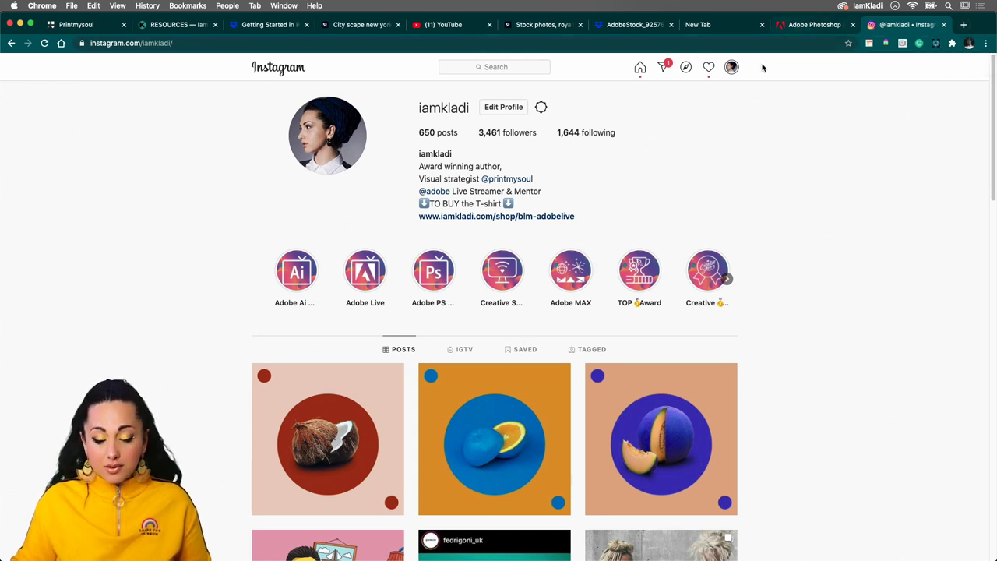
mouse_move(507, 552)
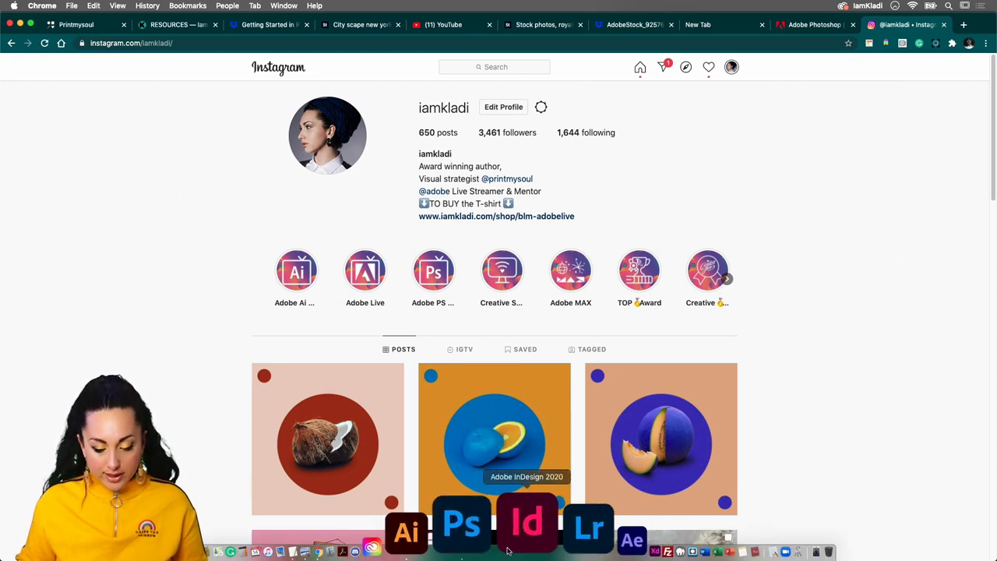
Switch from Chrome back to the Tiger Man composite in Photoshop
left_click(491, 541)
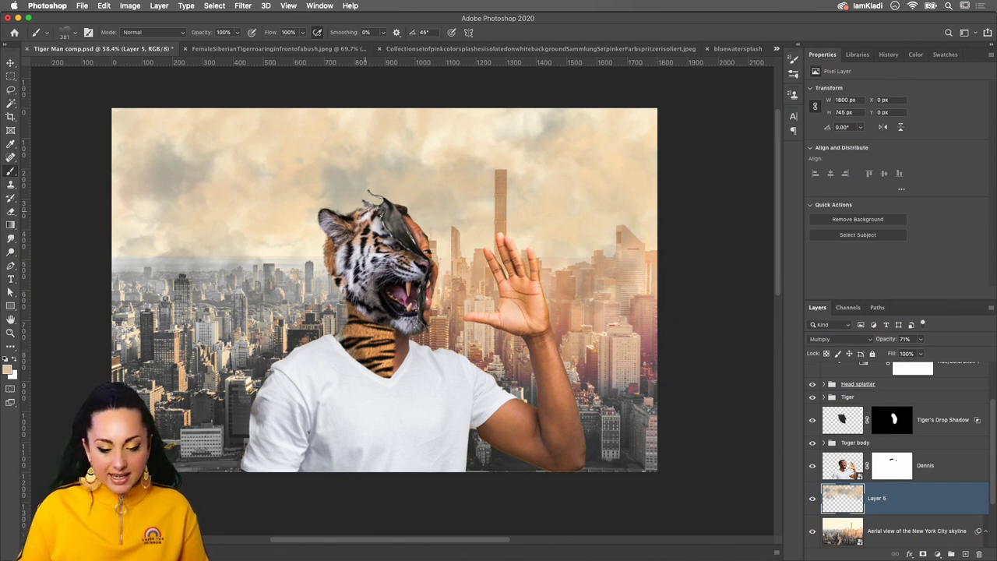
scroll(387, 231, "up", 2)
scroll(387, 231, "up", 2)
scroll(387, 231, "up", 2)
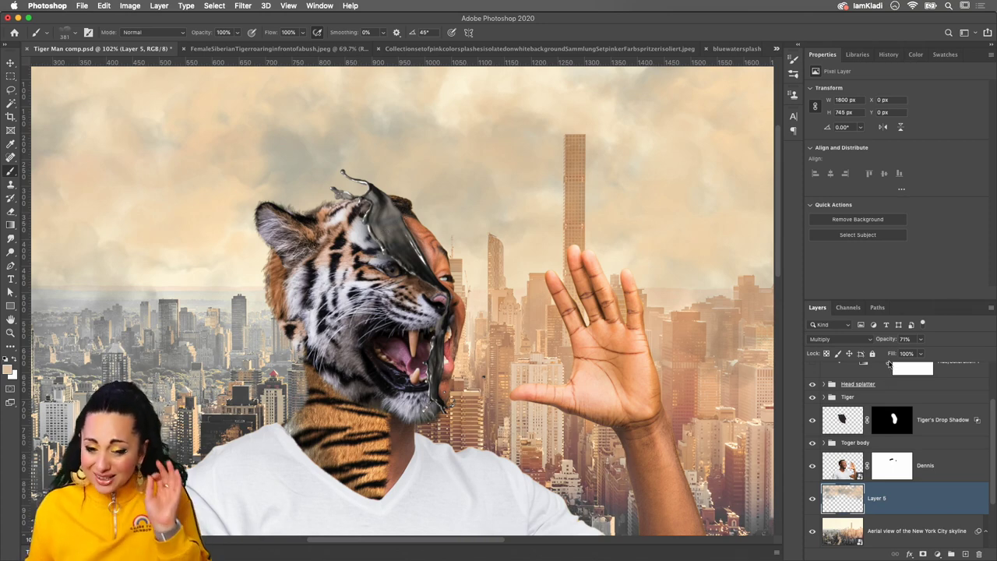
scroll(881, 436, "up", 3)
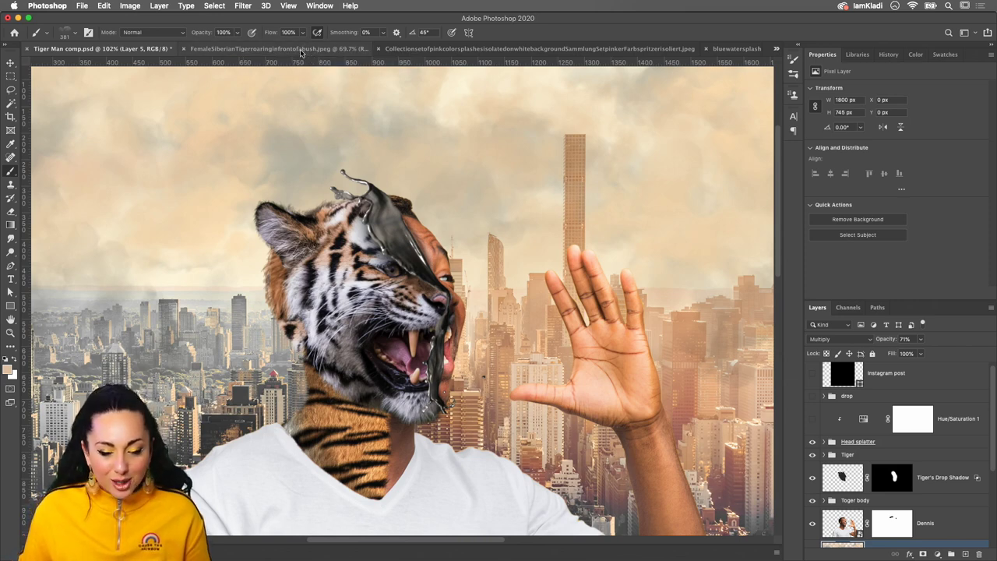
In the pink splashes document, lasso around the lower-middle splash
left_click(301, 49)
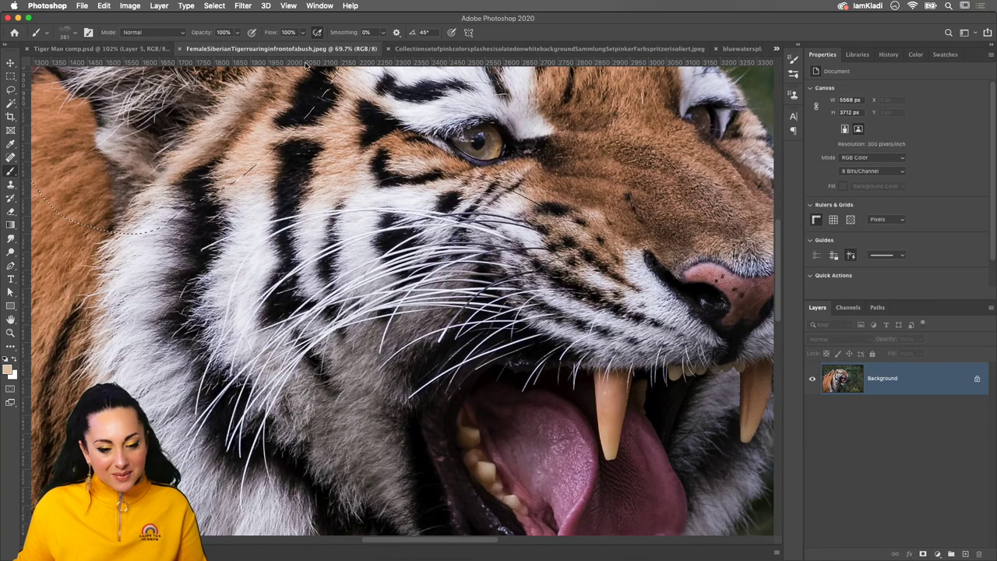
left_click(492, 49)
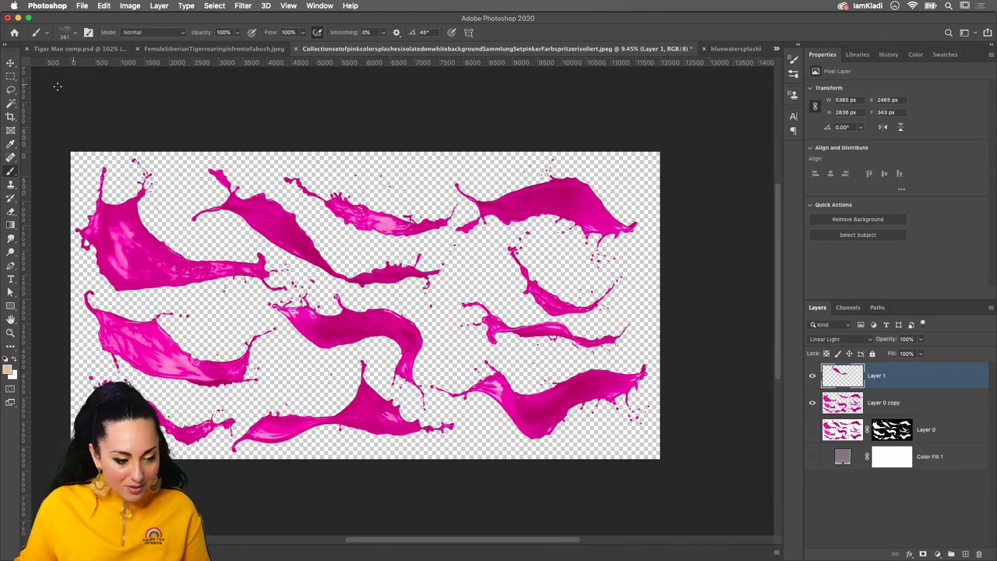
left_click(7, 91)
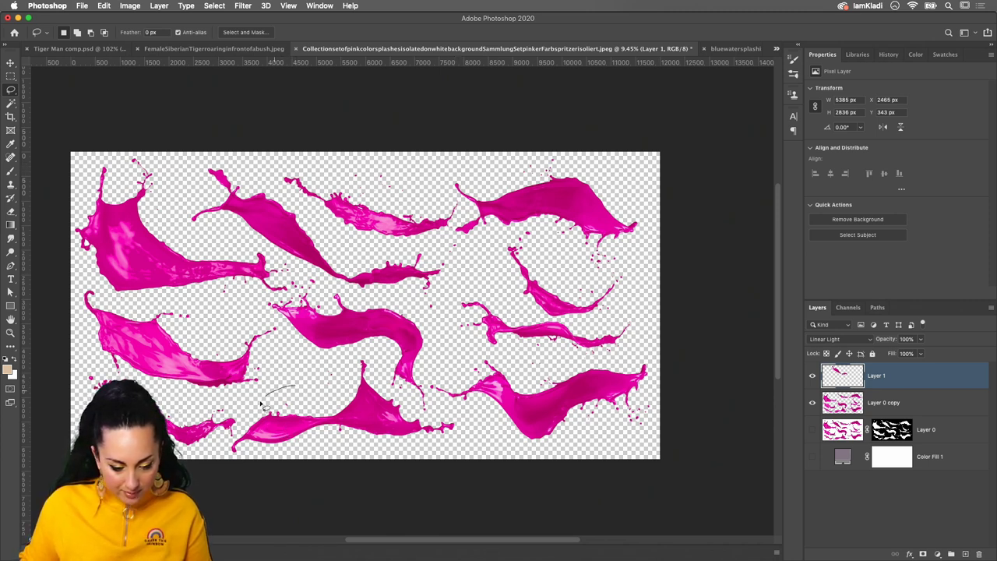
mouse_move(272, 452)
left_mouse_down()
mouse_move(419, 458)
mouse_move(461, 423)
left_mouse_up()
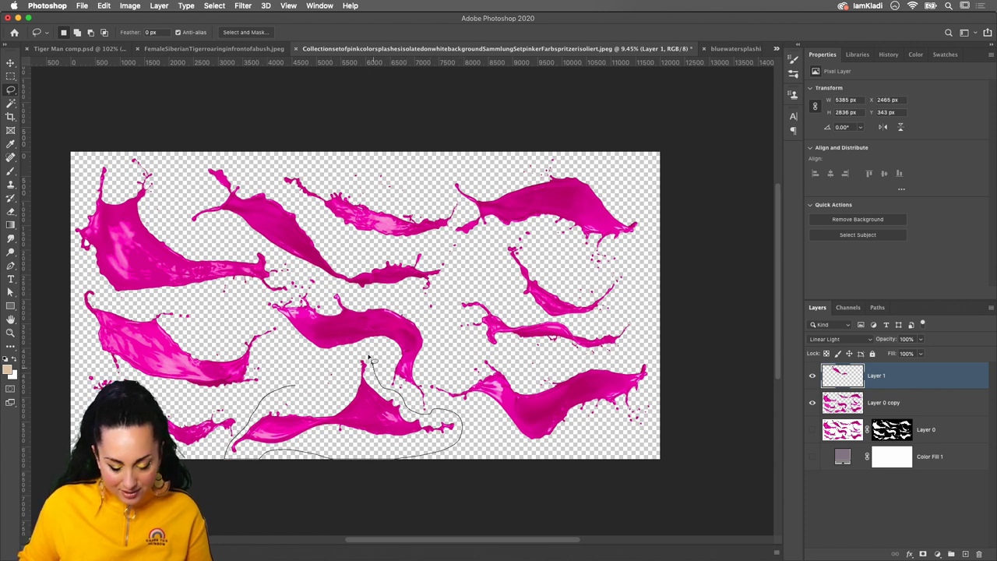
left_click_drag(295, 389, 268, 396)
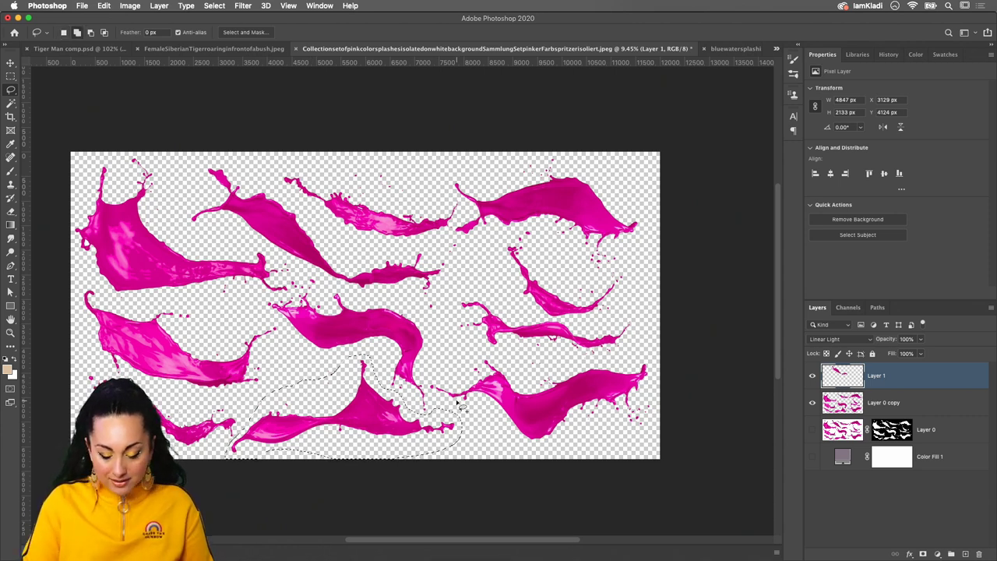
Copy the splash from Layer 0 copy onto Layer 2, hide Layer 0 copy, and drag Layer 2 into Tiger Man
key("super+j")
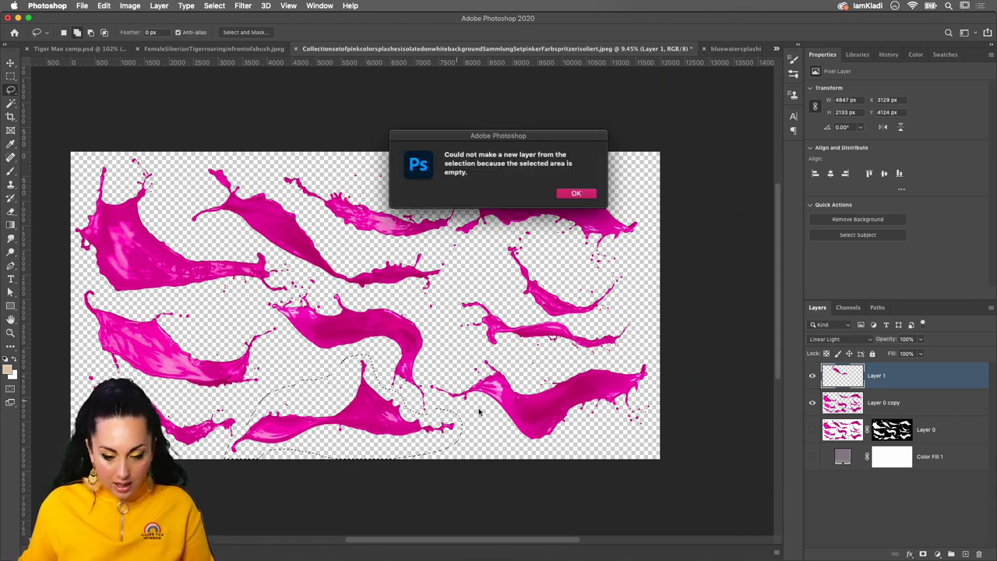
left_click(590, 192)
left_click(893, 404)
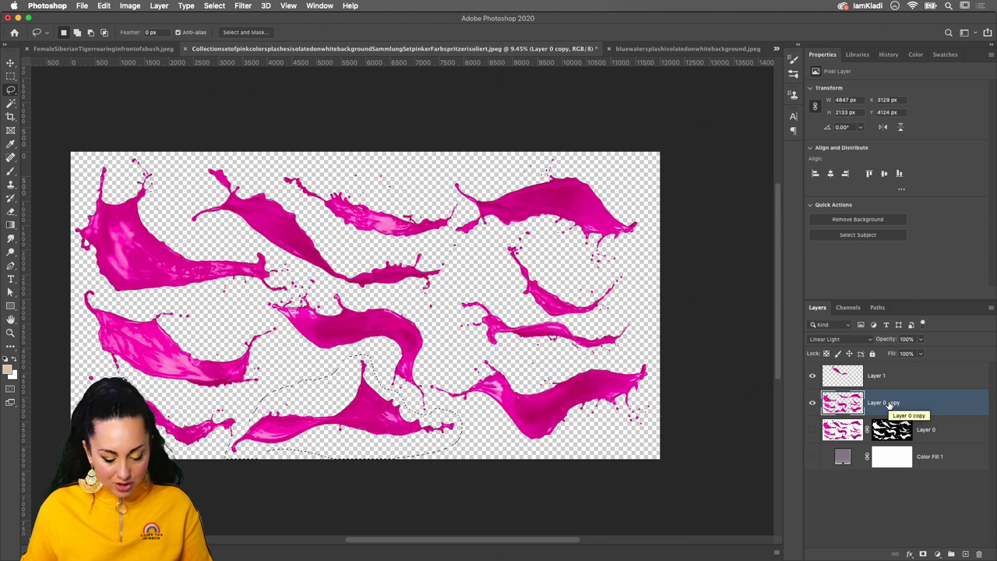
key("ctrl+j")
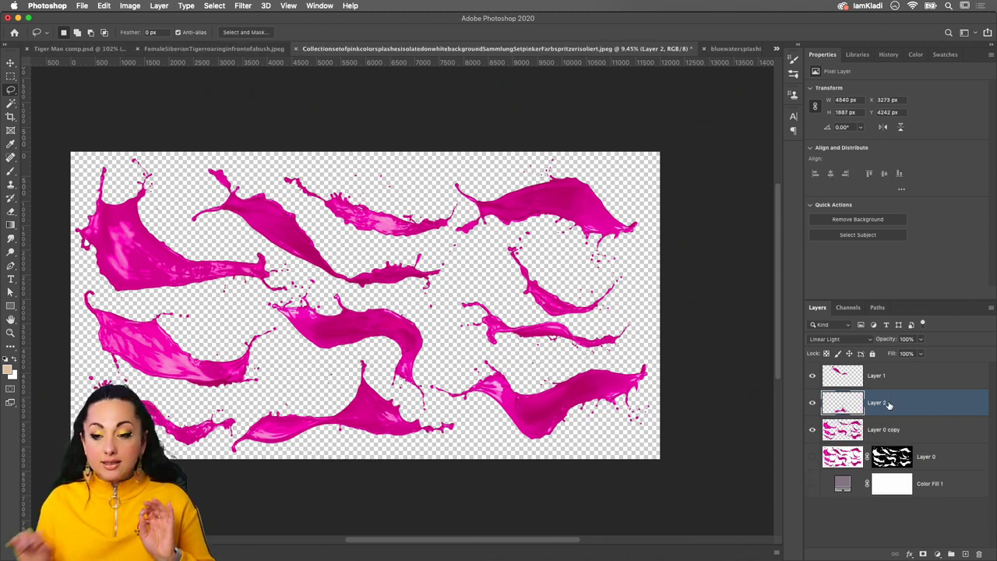
left_click(813, 430)
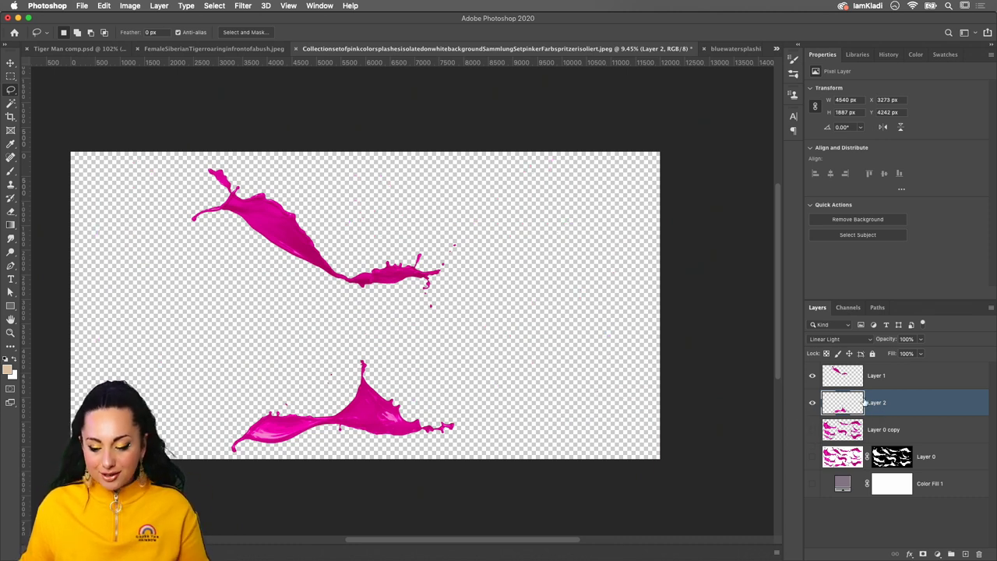
mouse_move(854, 404)
left_mouse_down()
mouse_move(115, 50)
mouse_move(358, 318)
left_mouse_up()
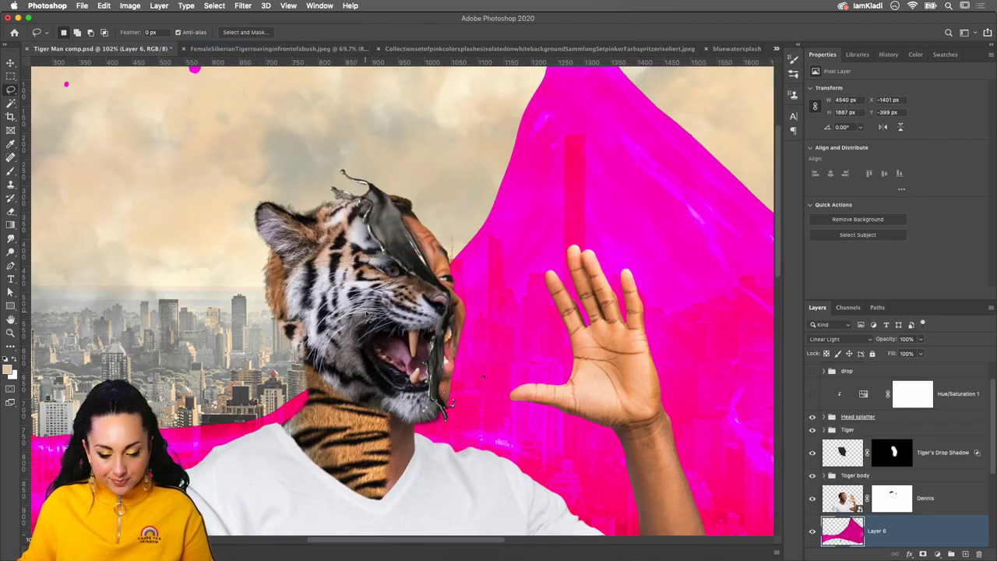
Free Transform the splash down to about 11.82% and rotate it nearly upright
key("ctrl+t")
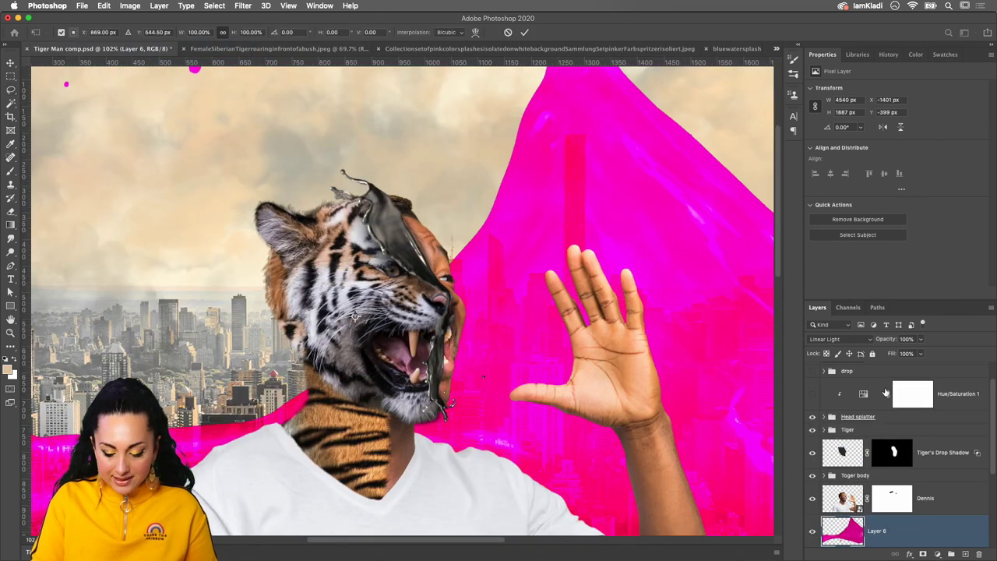
key("ctrl+minus")
key("ctrl+0")
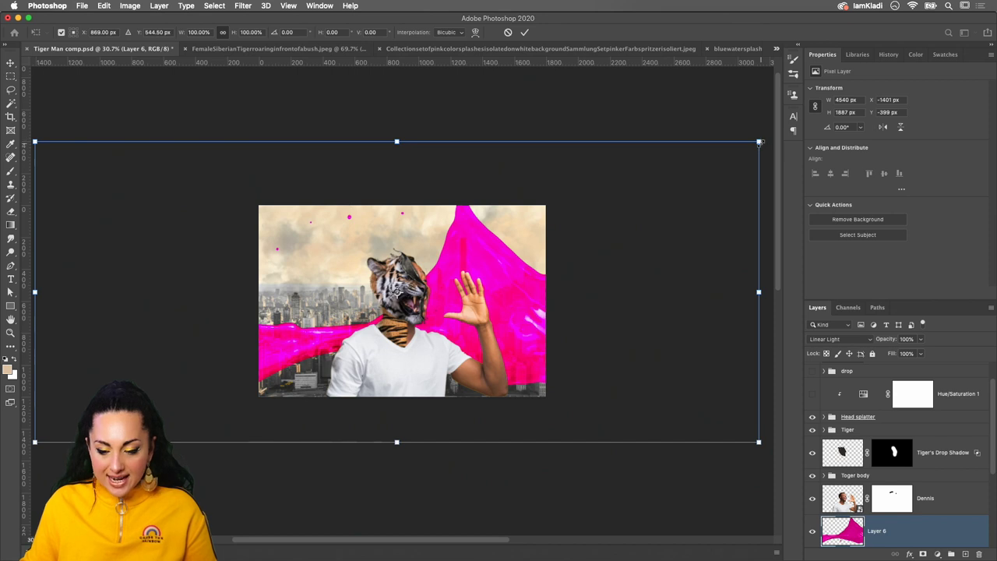
left_click_drag(760, 142, 296, 300)
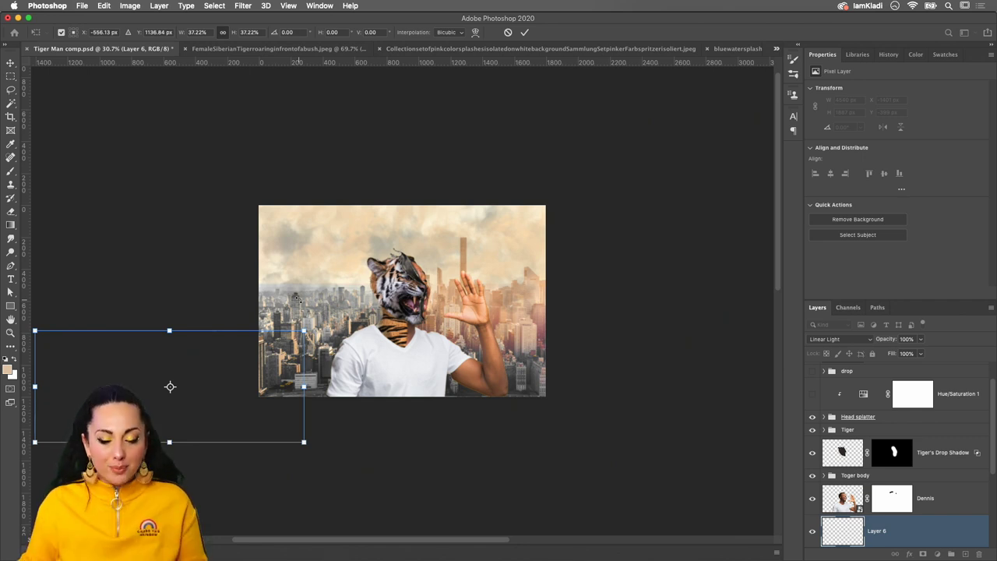
left_click_drag(310, 450, 261, 499)
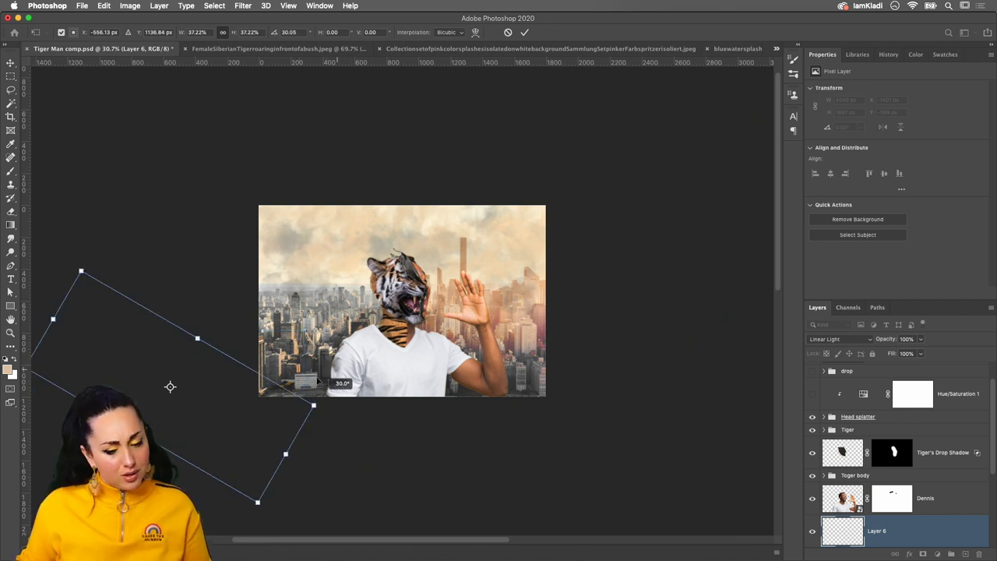
left_click_drag(202, 412, 414, 338)
left_click_drag(514, 327, 445, 400)
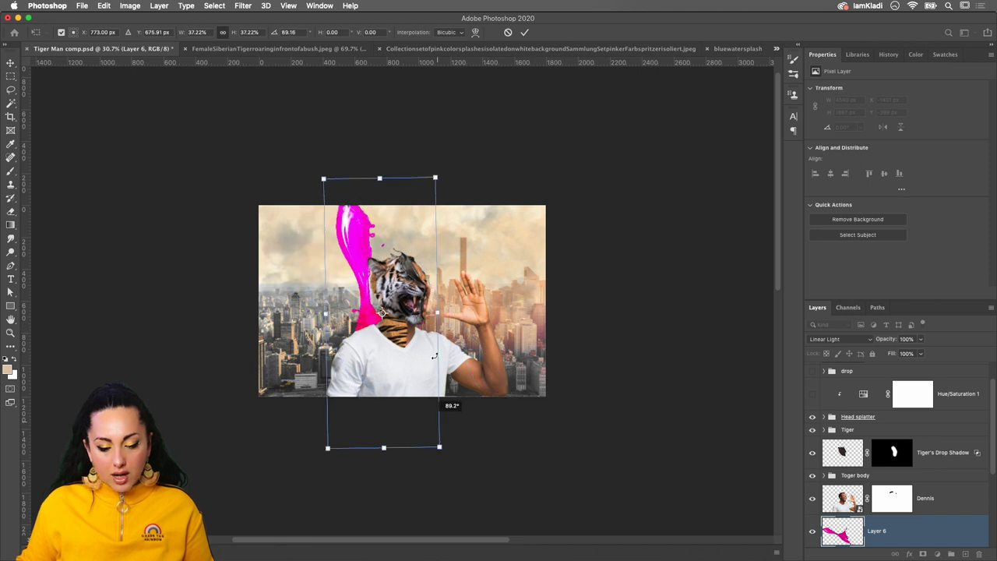
Place the splash over the tiger's mouth and move Layer 6 into the Head splatter group
mouse_move(386, 245)
left_mouse_down()
mouse_move(347, 405)
mouse_move(413, 274)
left_mouse_up()
left_click_drag(417, 314, 424, 302)
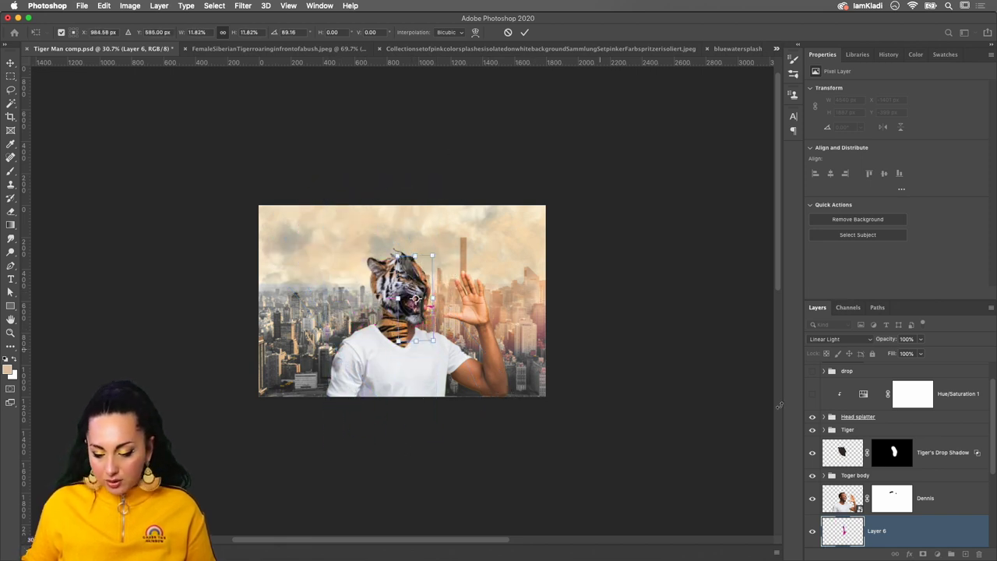
key("Return")
mouse_move(940, 530)
left_mouse_down()
mouse_move(941, 412)
mouse_move(943, 421)
left_mouse_up()
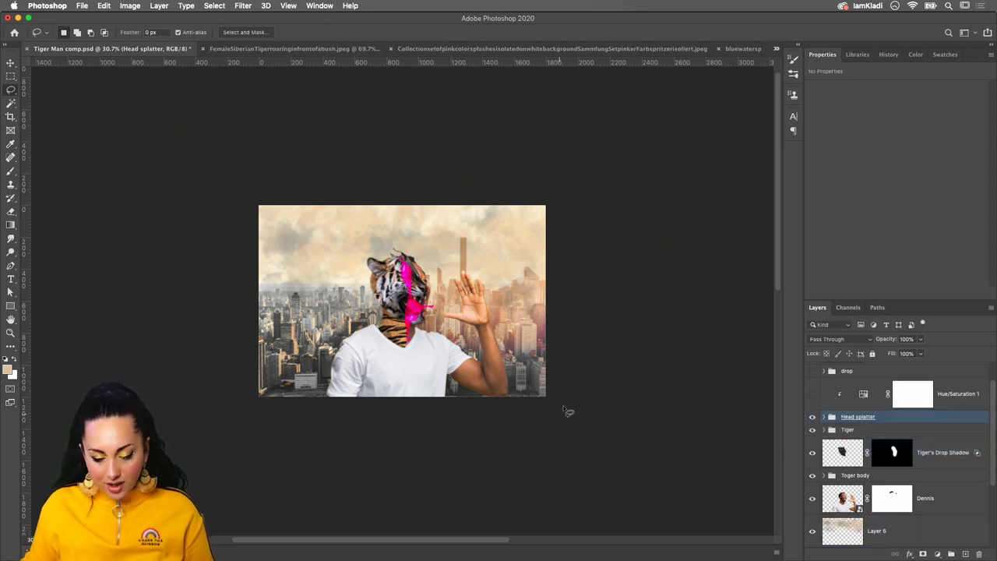
Try resizing the Head splatter, then undo and cancel the transform
left_click(839, 339)
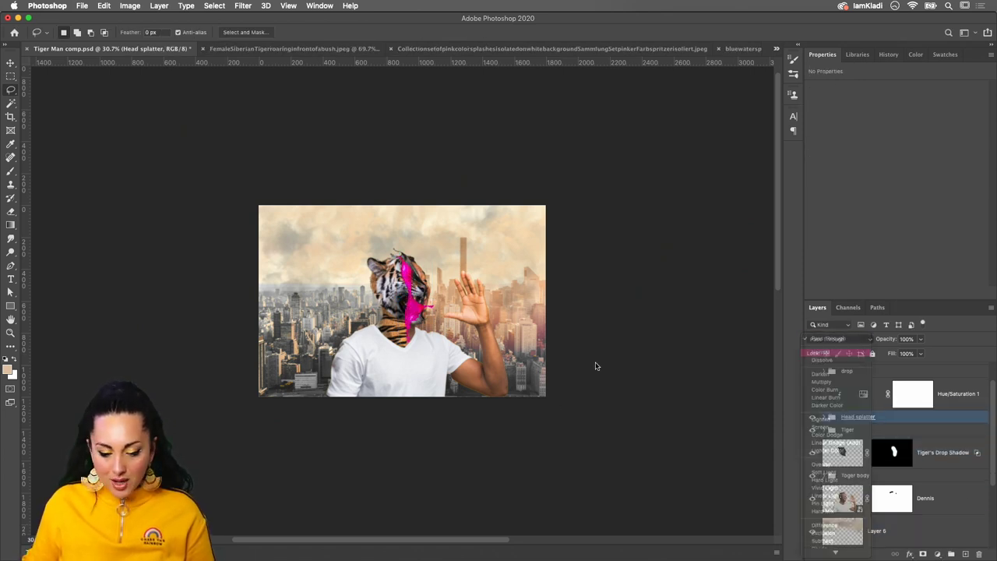
scroll(649, 320, "up", 2)
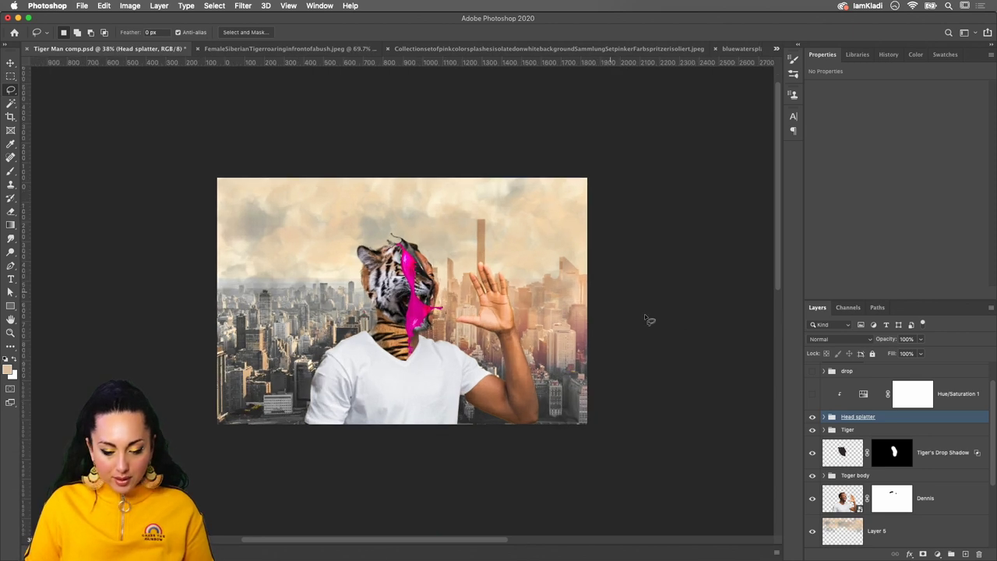
scroll(649, 319, "up", 2)
key("ctrl+t")
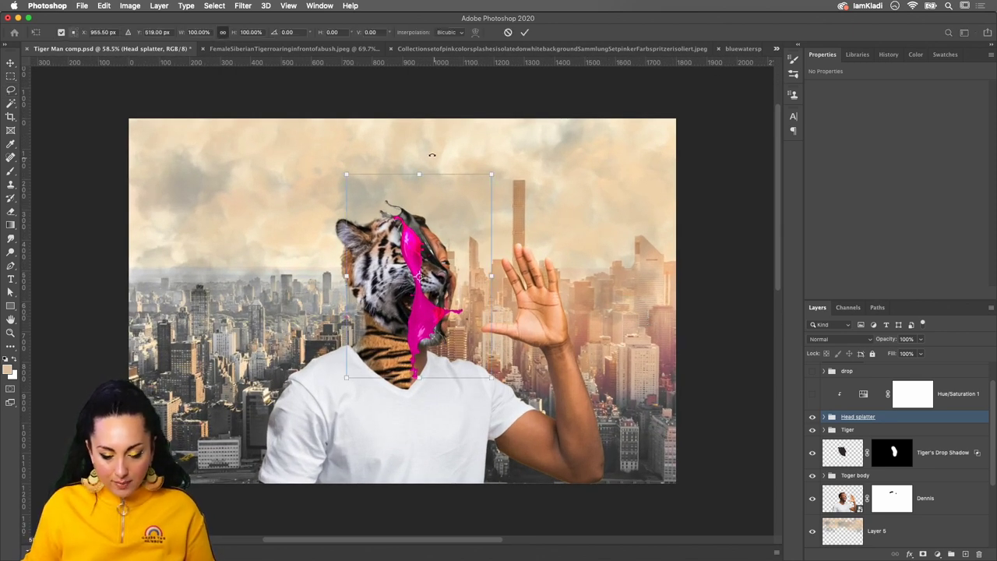
left_click_drag(493, 171, 460, 226)
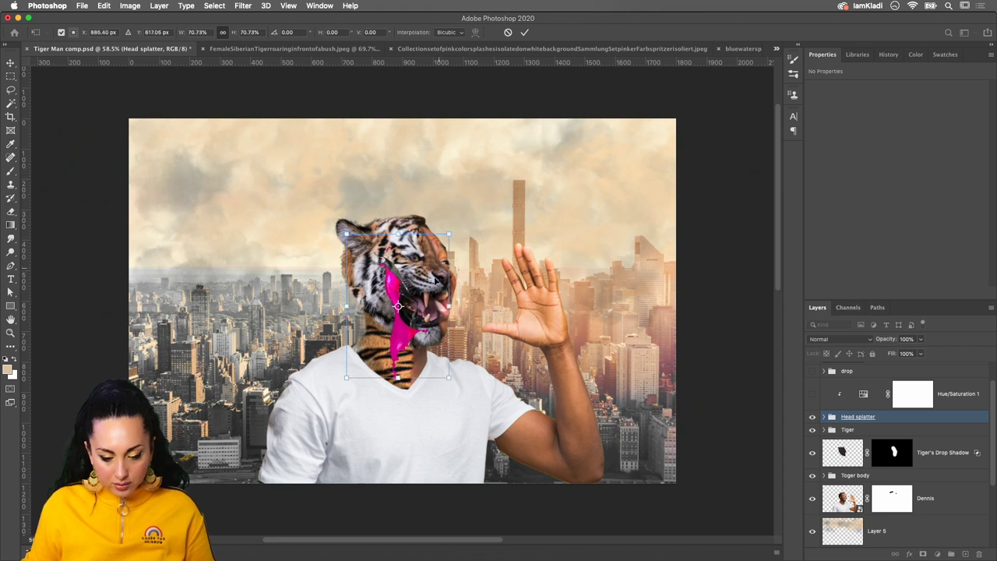
key("ctrl+z")
key("Escape")
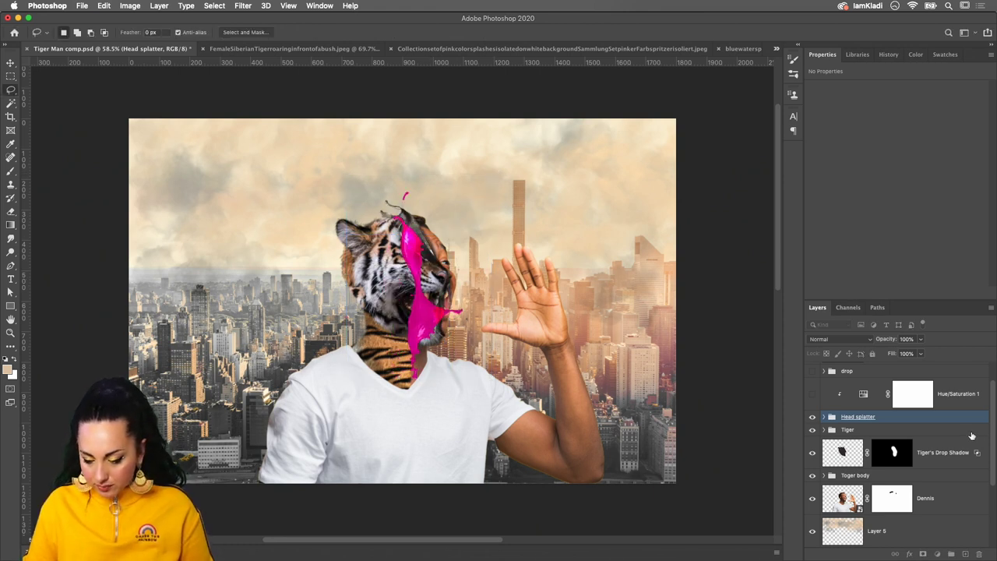
Move Layer 6 out of Head splatter above Hue/Saturation 1, unclipped and in Normal blending
left_click(849, 429)
left_click(824, 418)
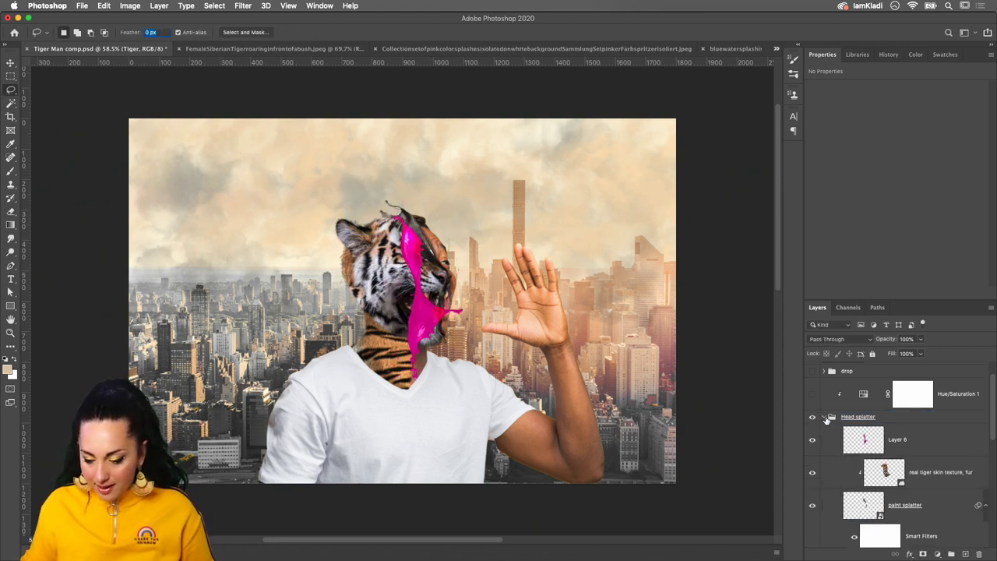
left_click_drag(890, 439, 879, 412)
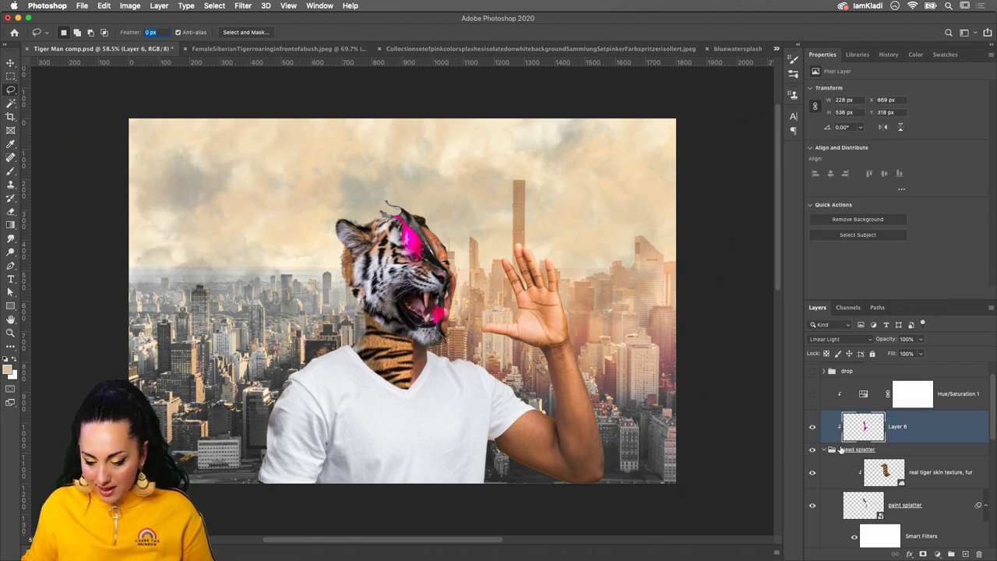
left_click(824, 450)
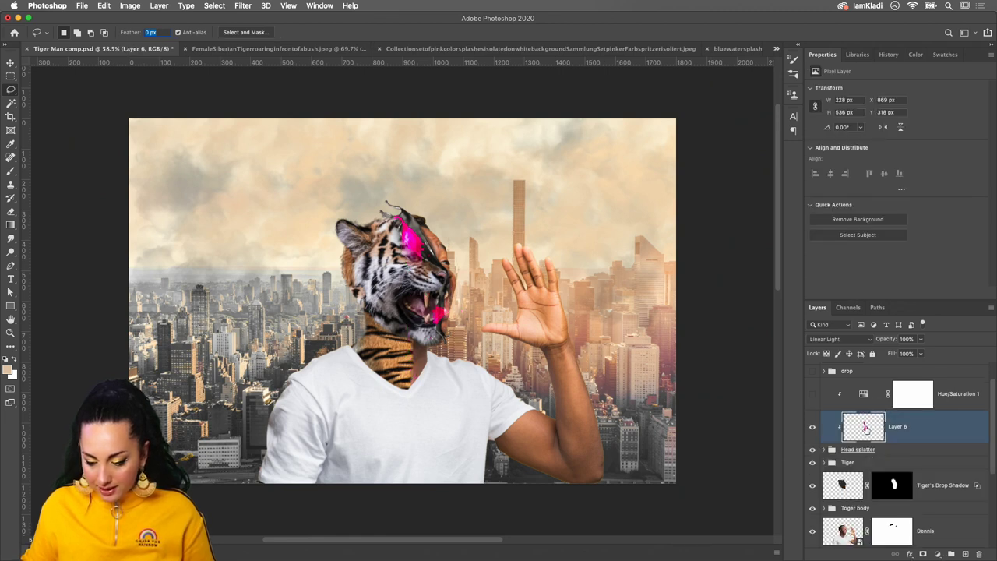
left_click_drag(865, 427, 896, 381)
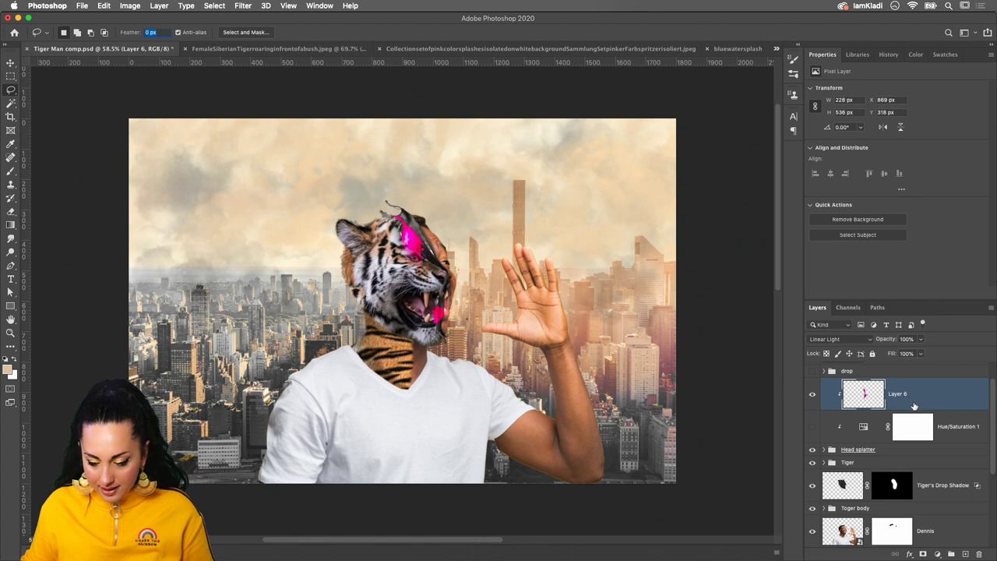
left_click(921, 407, "alt")
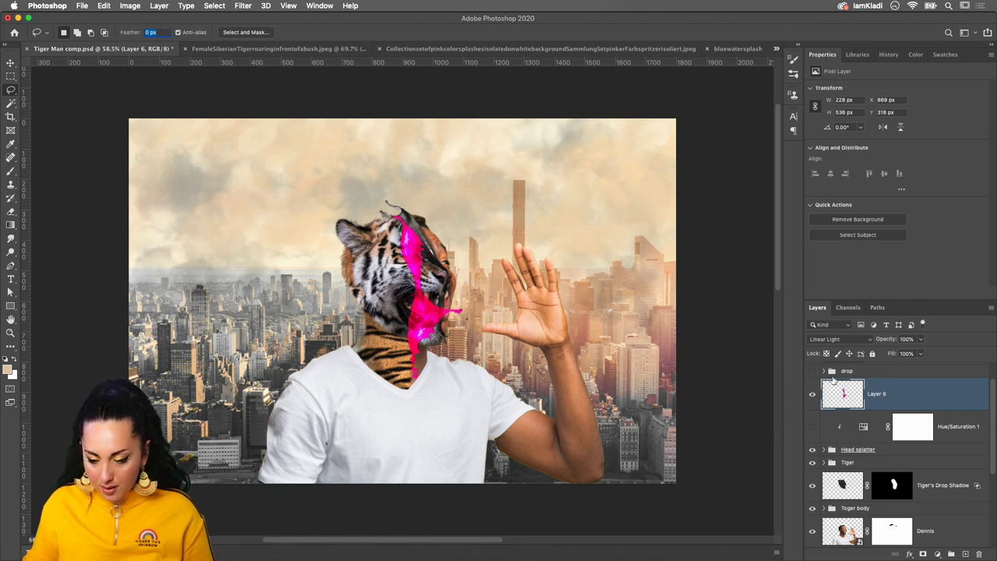
left_click(832, 339)
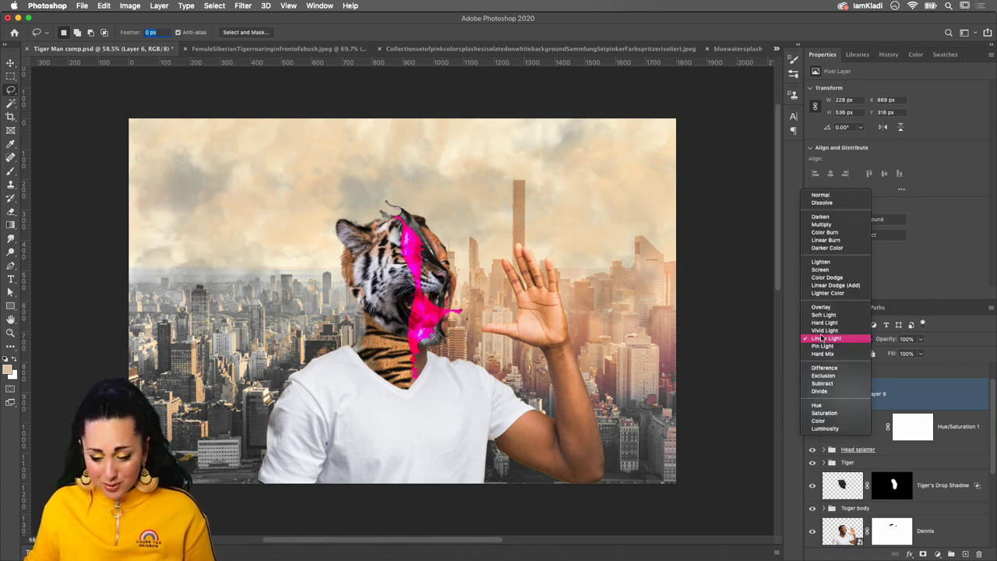
left_click(819, 198)
key("ctrl+t")
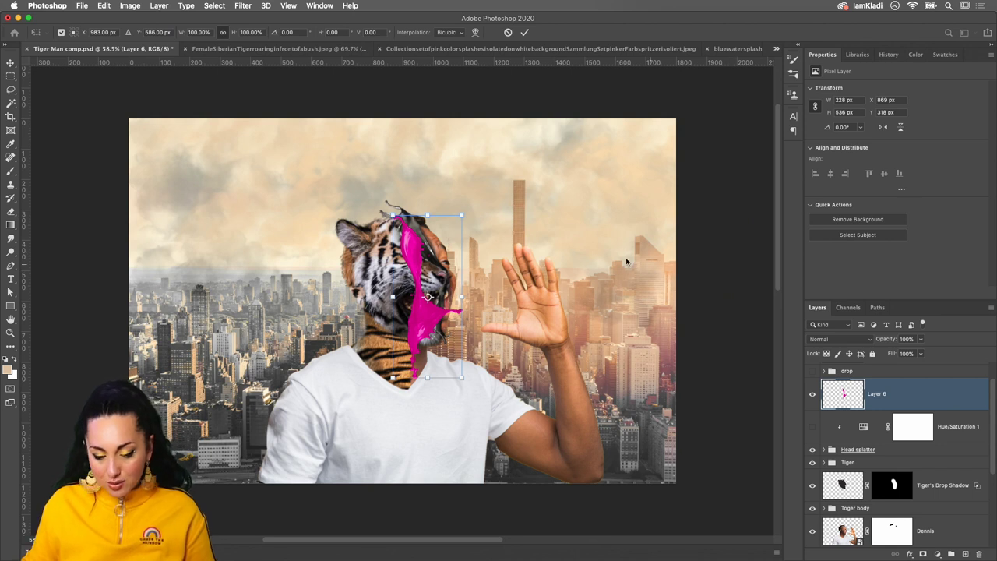
Scale the pink splash to about 54%, rotate it ~7°, and set it below the tiger's mouth
left_click_drag(462, 215, 432, 289)
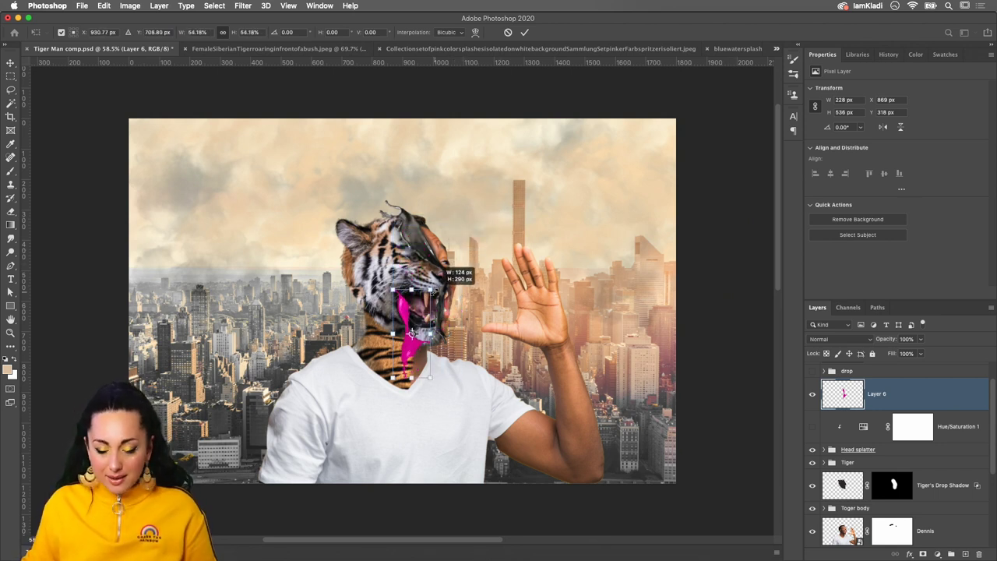
left_click_drag(412, 333, 422, 355)
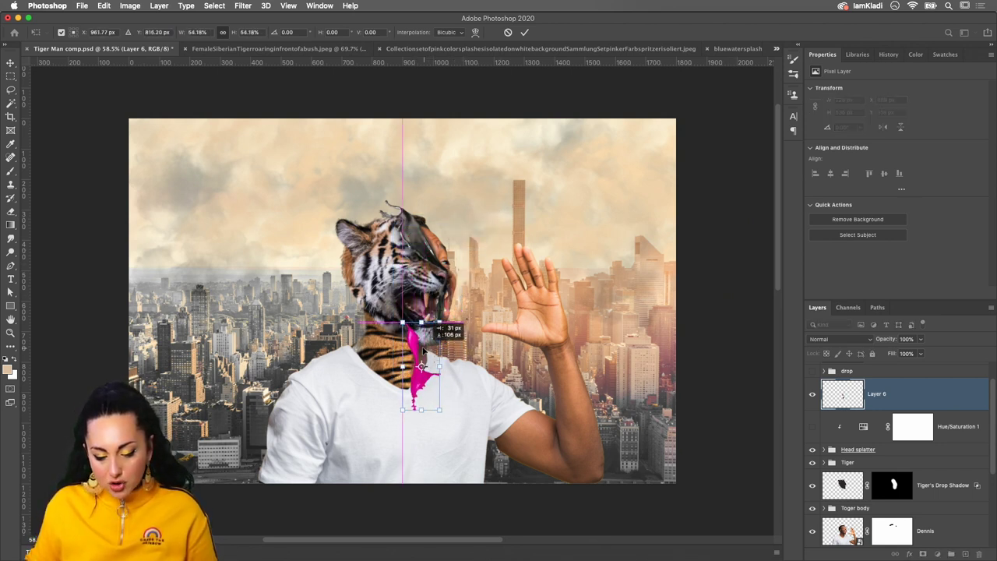
left_click_drag(442, 315, 442, 329)
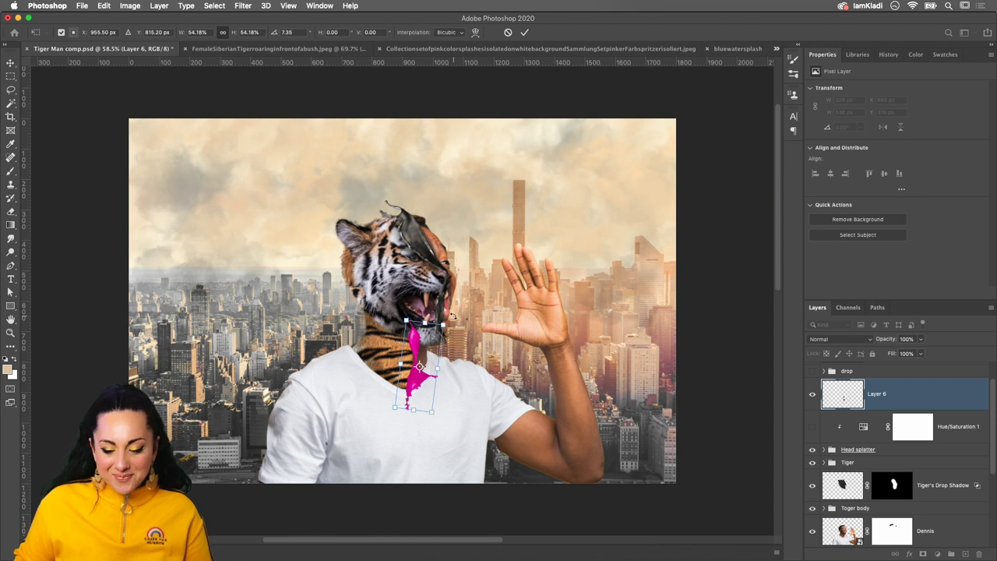
key("Return")
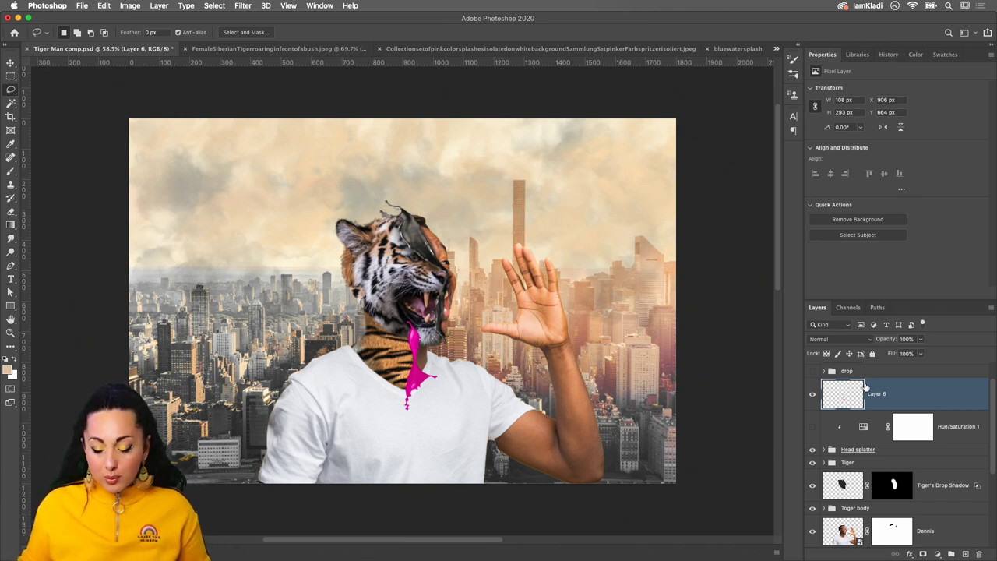
key("ctrl+plus")
Convert Layer 6 to a smart object and put the splash into Puppet Warp
right_click(895, 397)
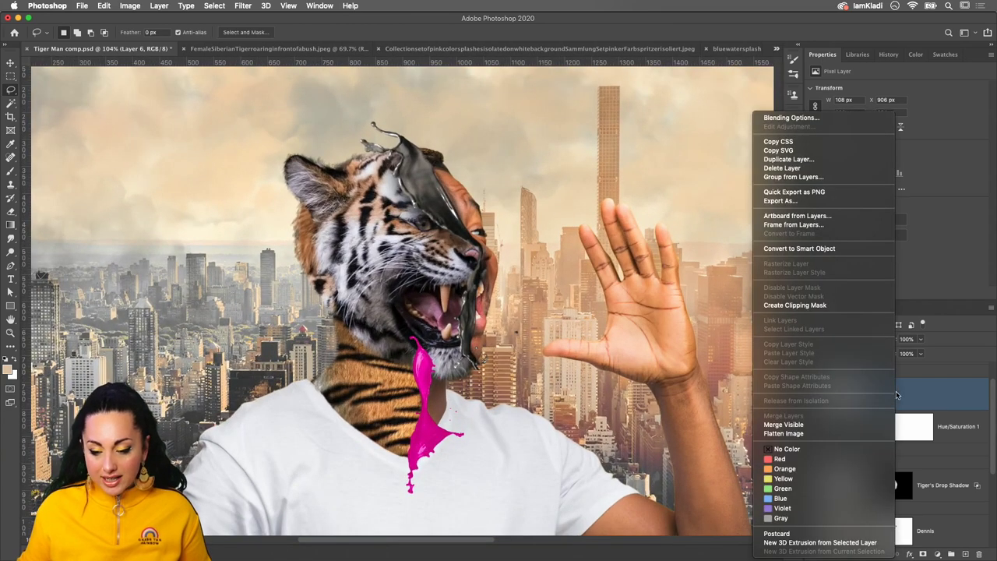
left_click(862, 248)
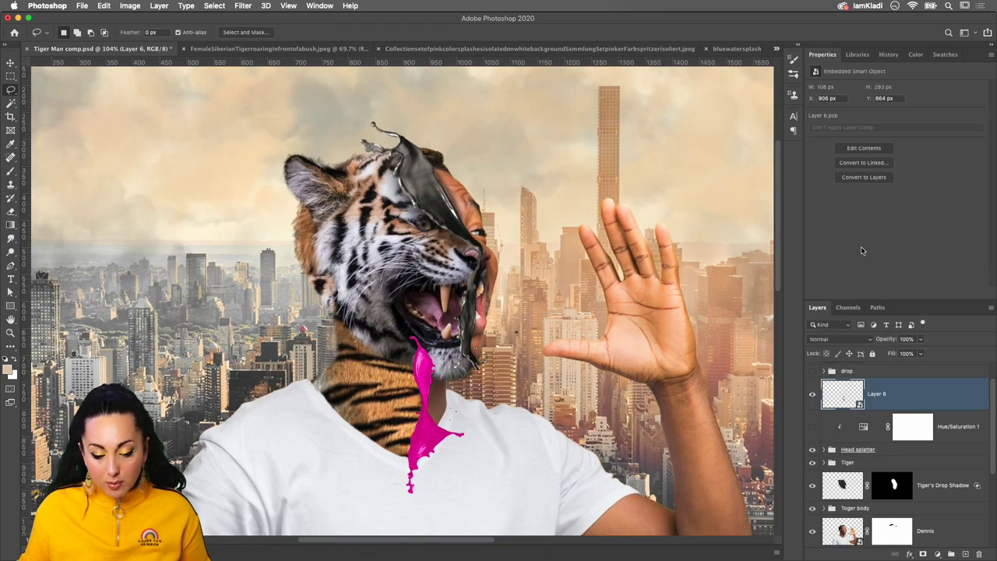
left_click(105, 5)
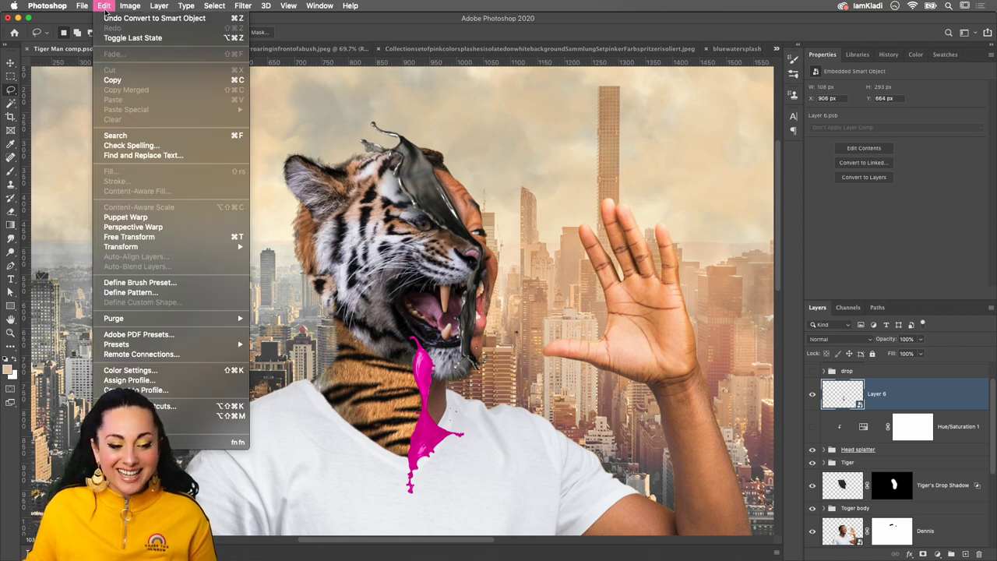
left_click(140, 216)
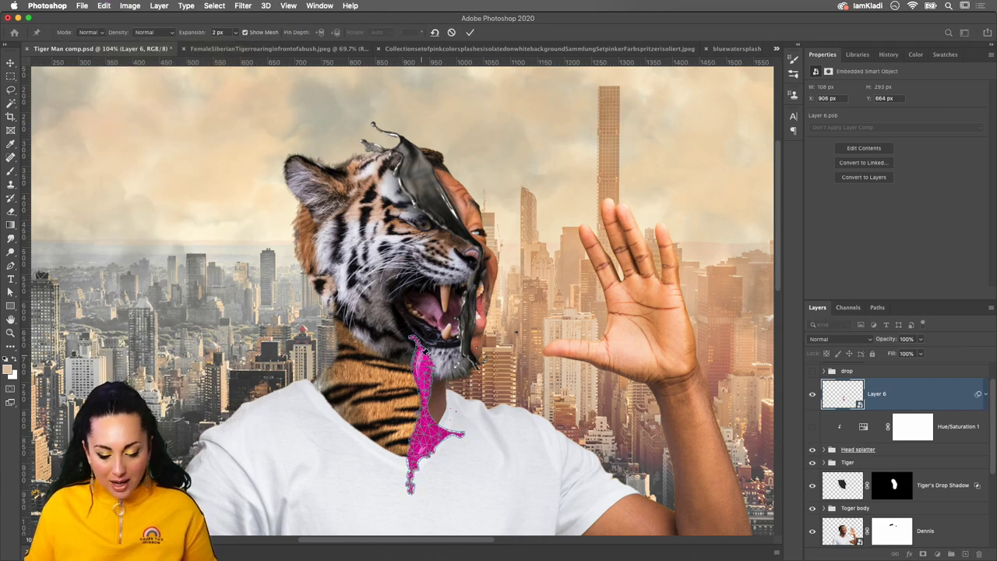
scroll(426, 352, "up", 3)
scroll(426, 352, "up", 2)
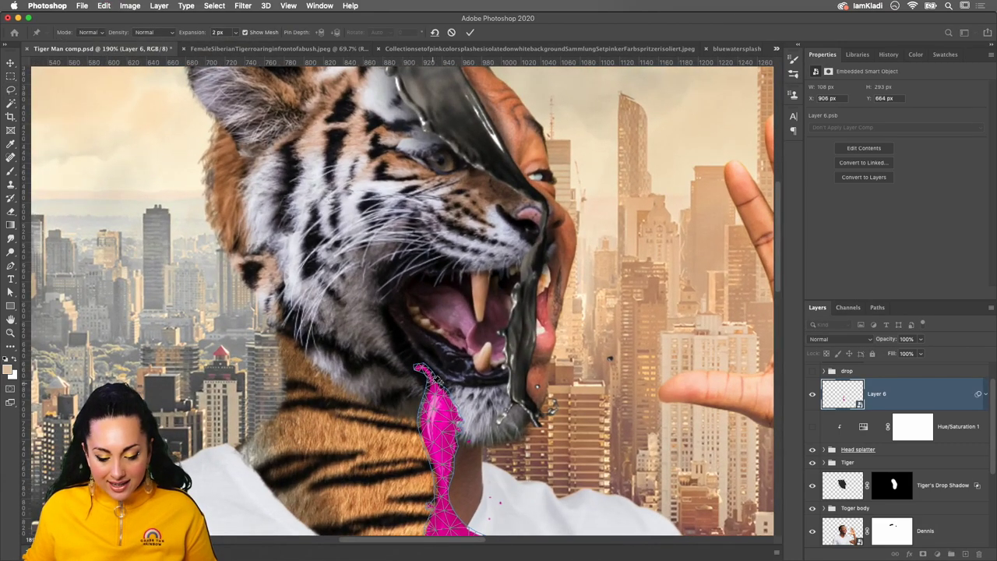
Pin the splash at four points and bend its lower part and right lobe down-left
left_click(430, 382)
left_click(441, 430)
scroll(450, 417, "down", 3)
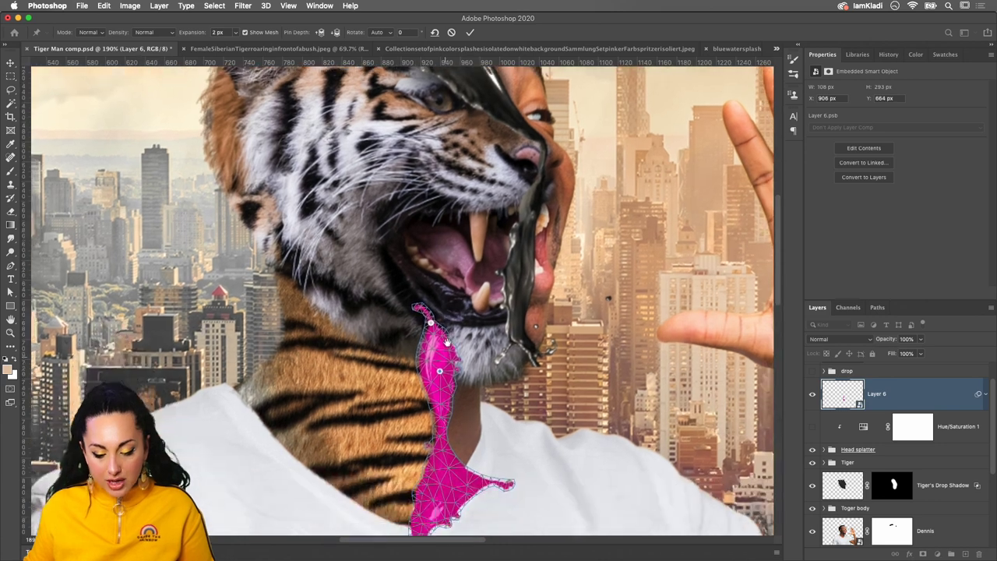
scroll(451, 417, "down", 2)
left_click(446, 363)
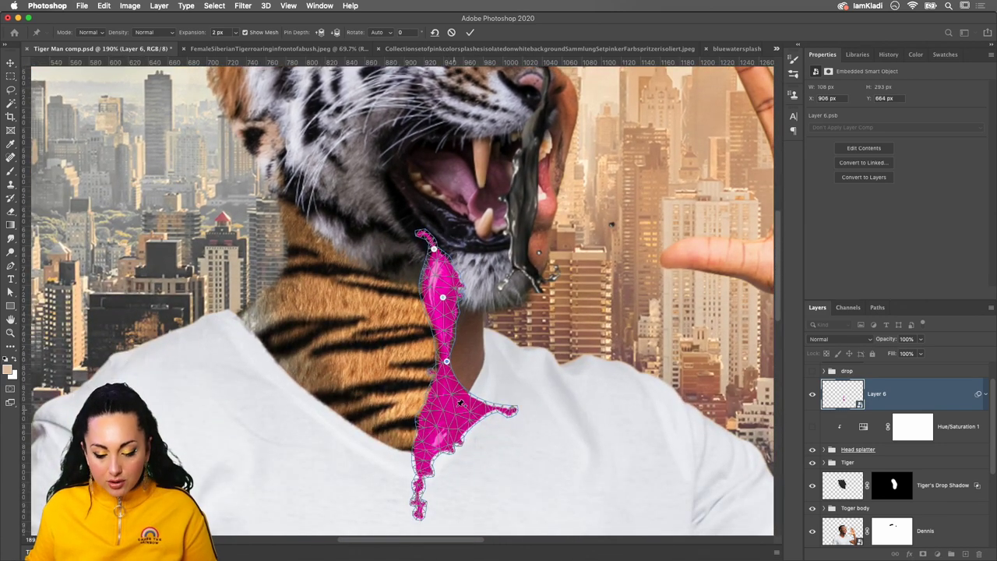
left_click(432, 440)
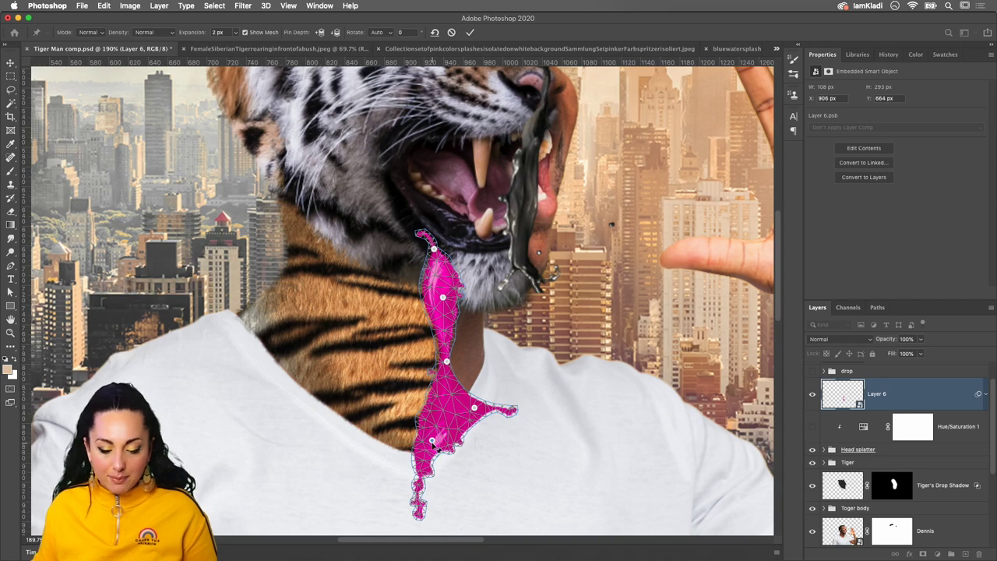
left_click_drag(432, 440, 415, 442)
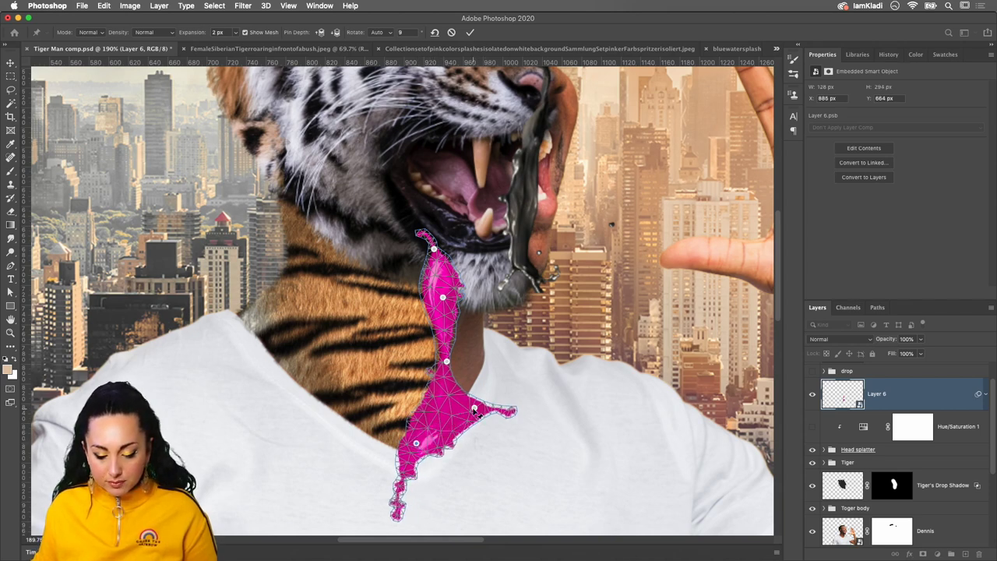
left_click_drag(474, 410, 434, 434)
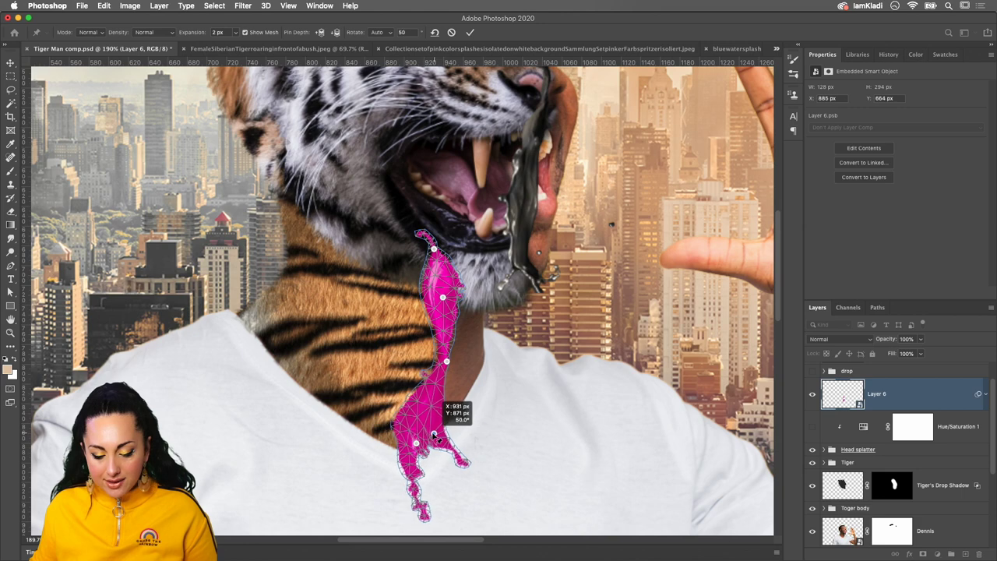
left_click_drag(434, 435, 442, 430)
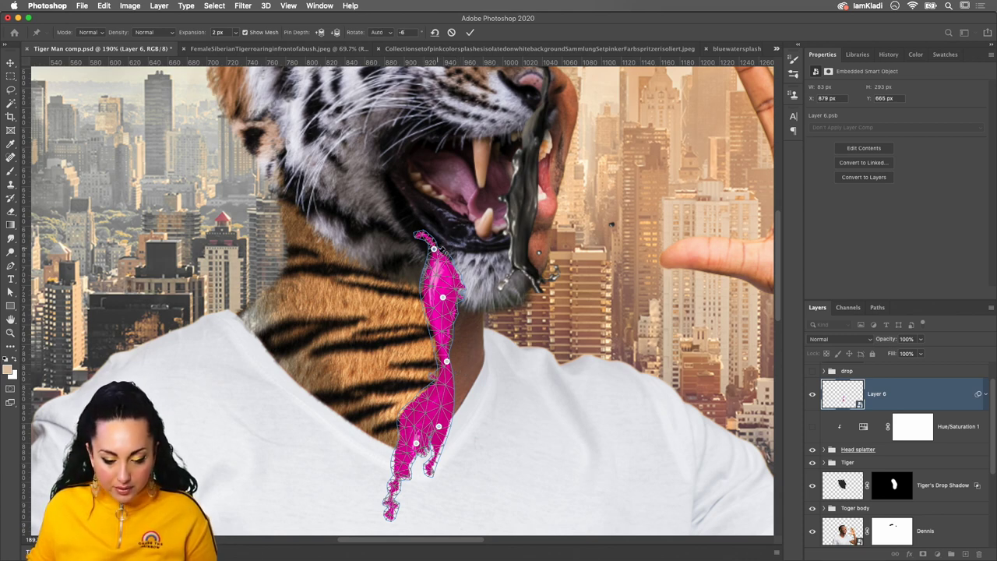
Rotate the splash tip and pull its middle down the neck, then commit the warp
mouse_move(436, 250)
left_mouse_down()
mouse_move(444, 238)
mouse_move(436, 250)
left_mouse_up()
scroll(437, 249, "up", 2)
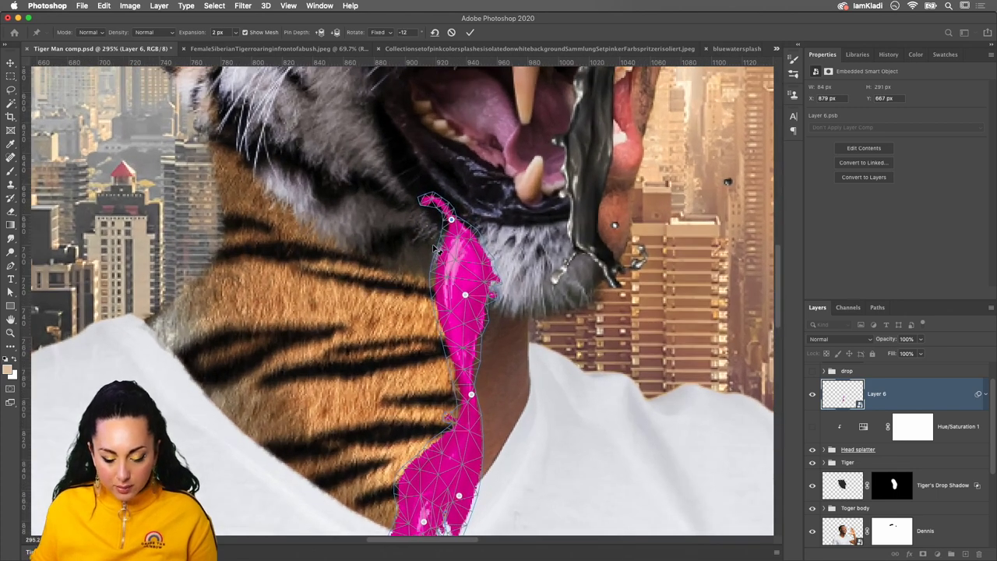
left_click_drag(474, 220, 495, 204)
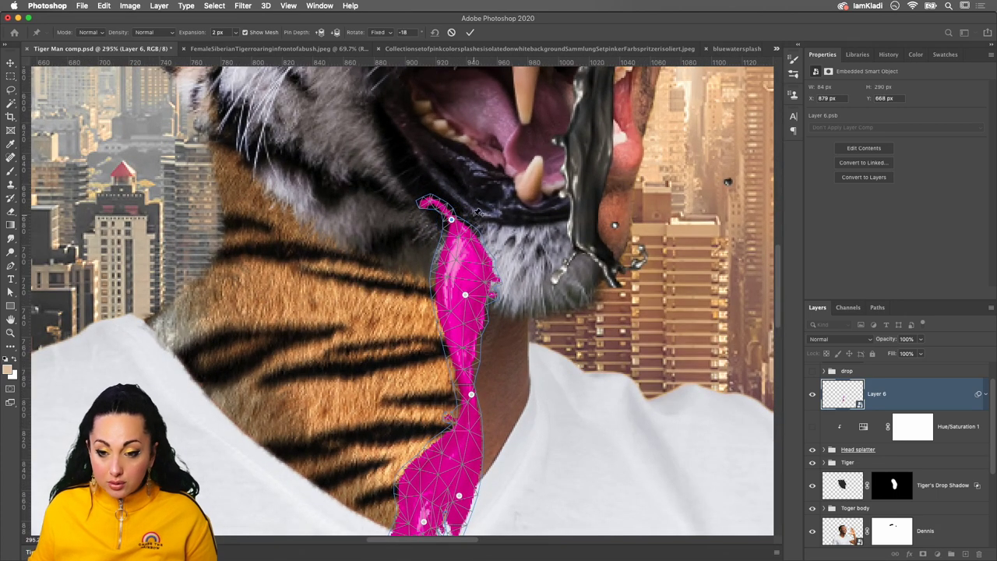
mouse_move(465, 296)
left_mouse_down()
mouse_move(462, 319)
mouse_move(454, 315)
left_mouse_up()
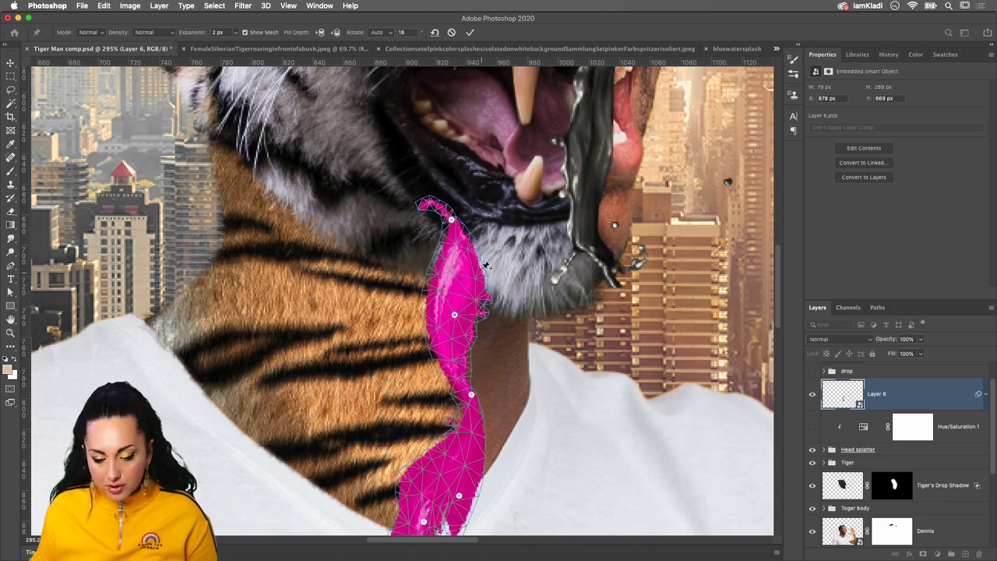
left_click_drag(450, 220, 441, 254)
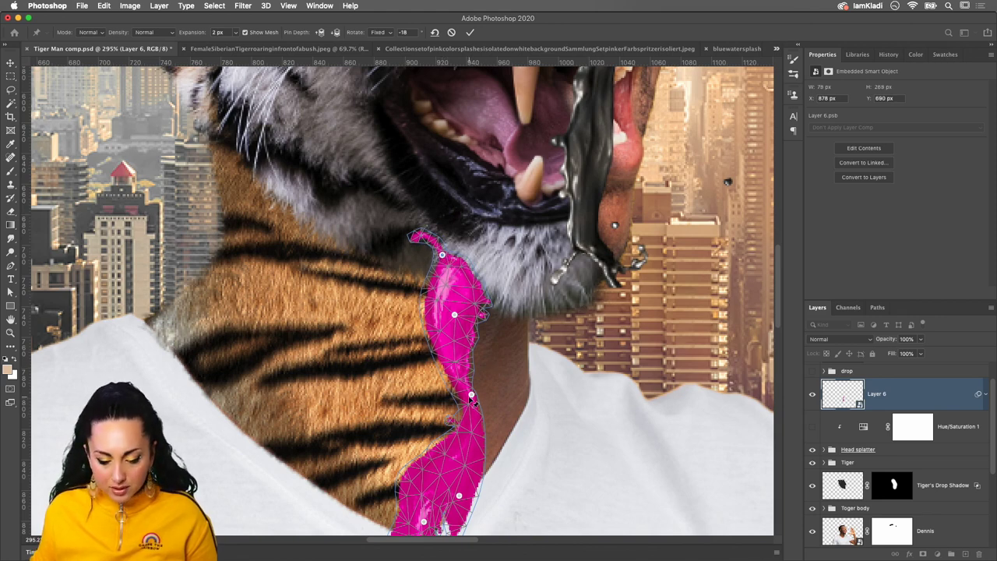
key("Return")
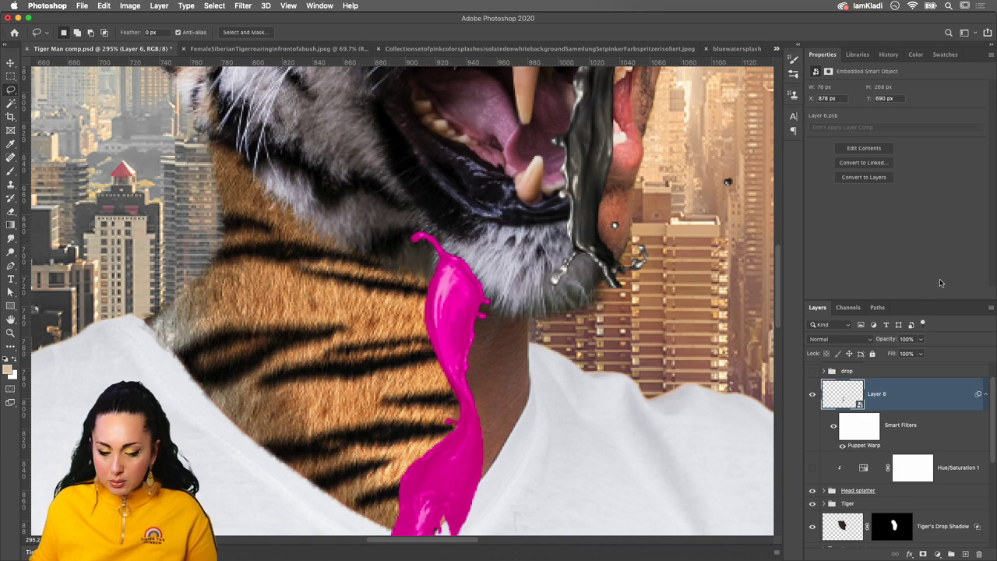
Apply a Black & White adjustment to the pink splash
left_click(130, 5)
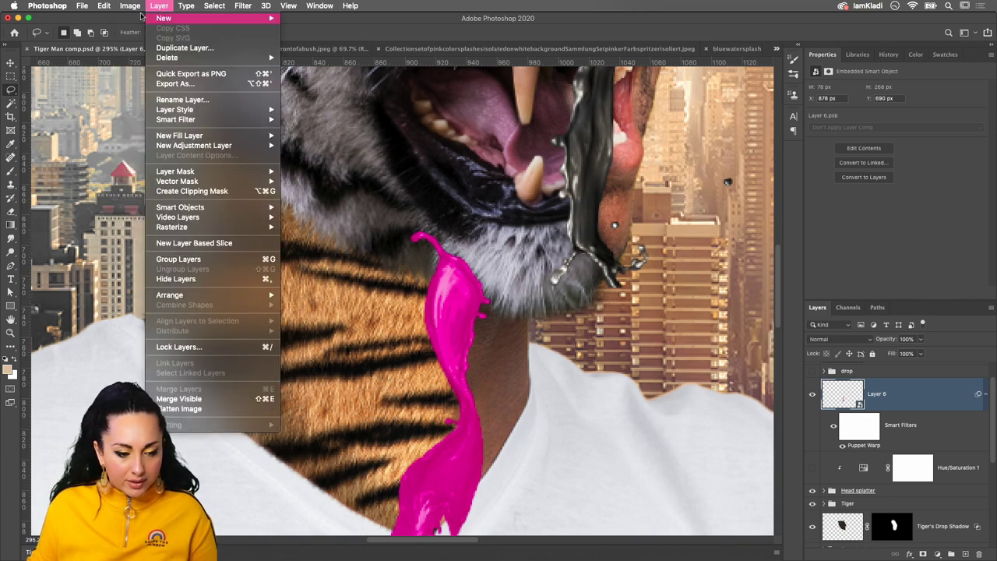
mouse_move(146, 35)
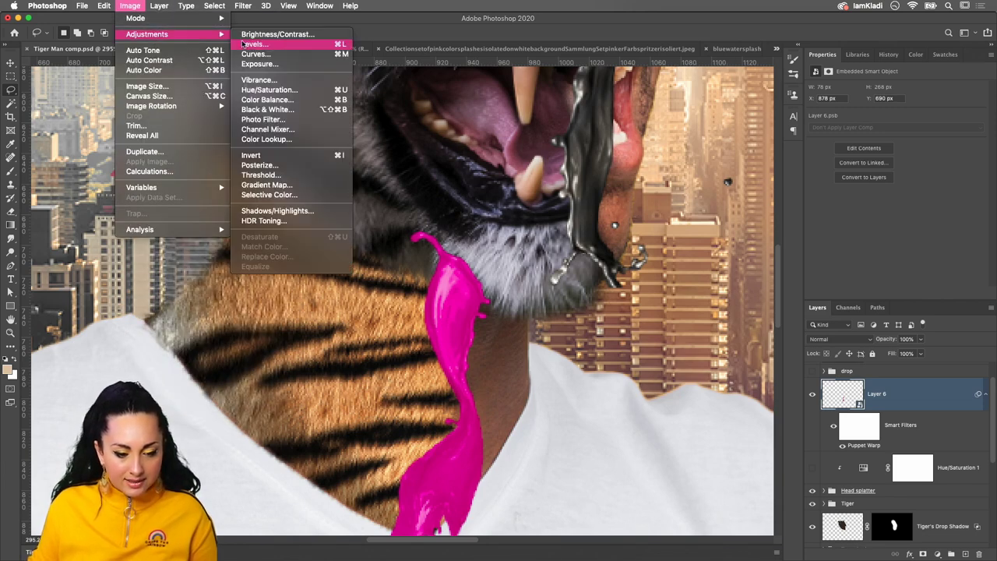
left_click(285, 110)
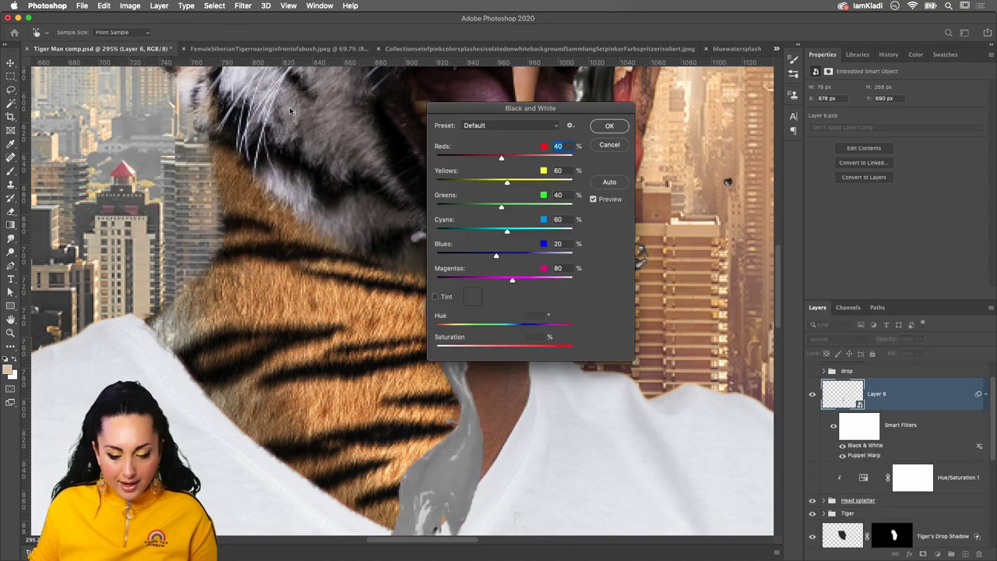
left_click(618, 127)
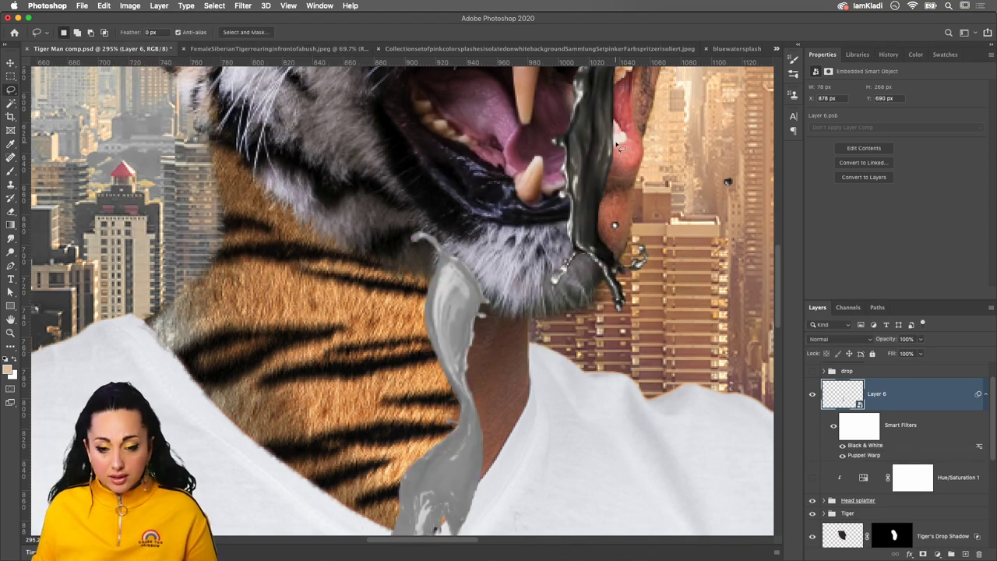
Apply Levels with input values 70, 0.35 and 232 to make the splash glossy black
left_click(185, 5)
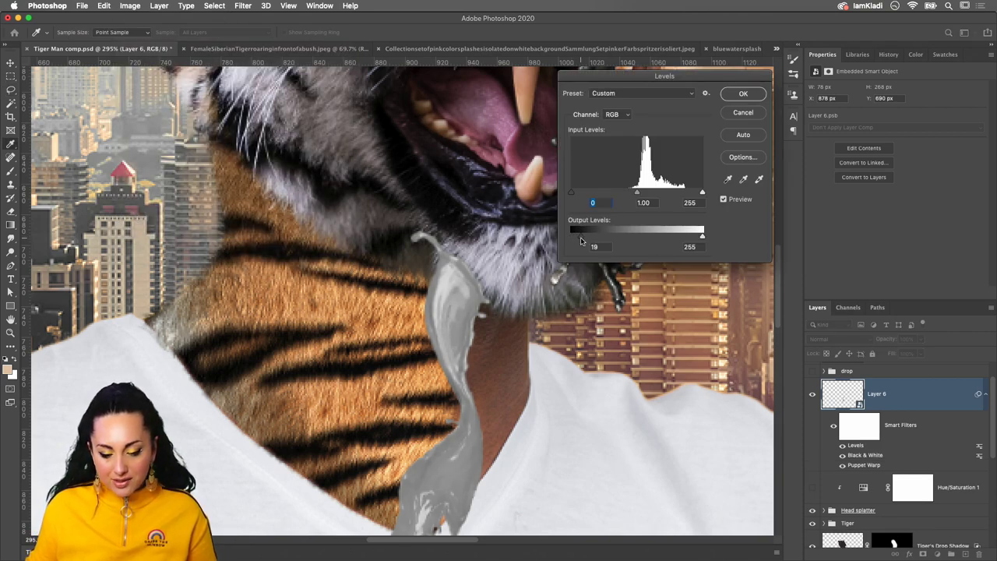
left_click_drag(585, 241, 555, 236)
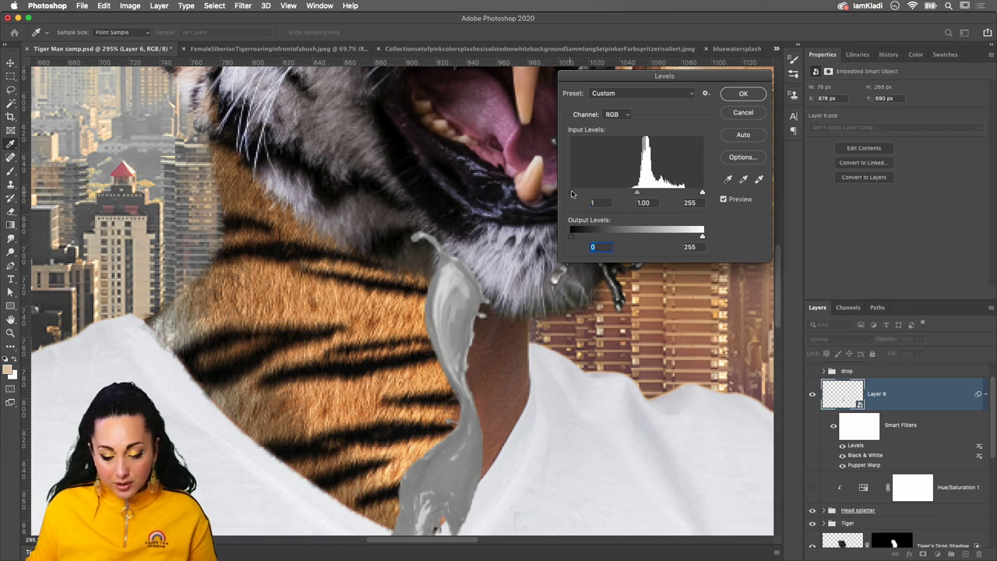
left_click_drag(572, 193, 690, 194)
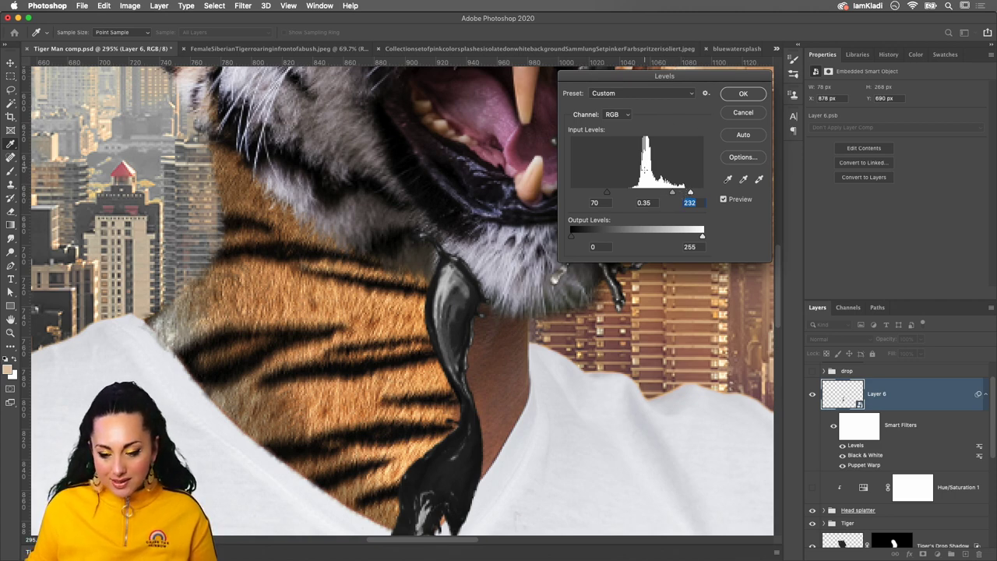
left_click(743, 94)
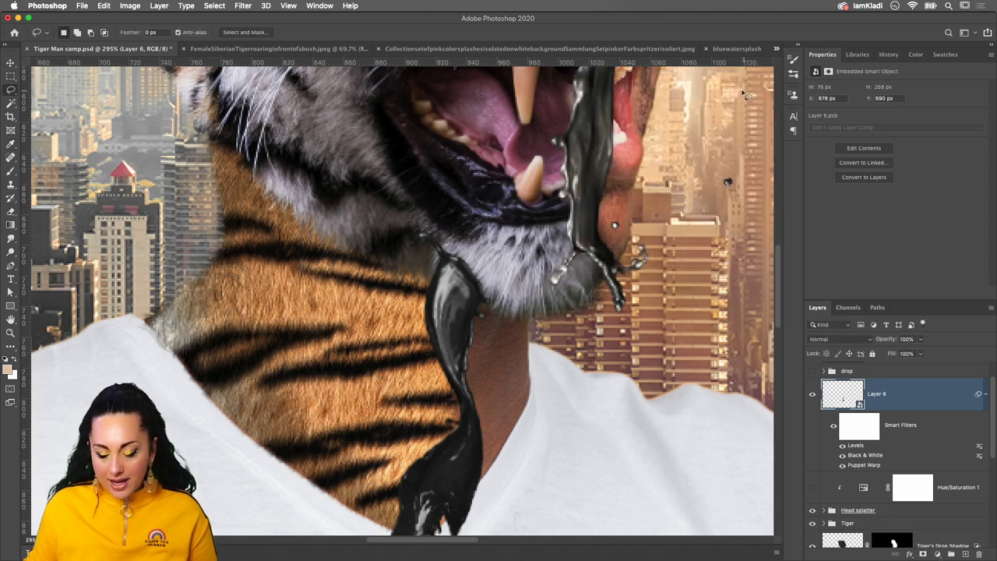
Expand the Head splatter group and move the tiger skin texture layer above Layer 6
scroll(906, 421, "down", 3)
scroll(880, 420, "down", 1)
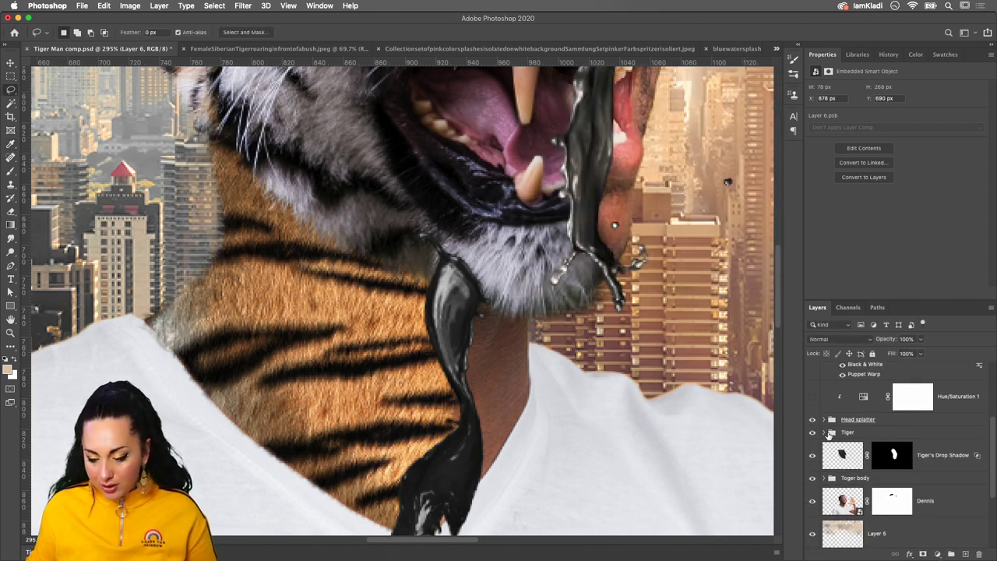
left_click(823, 419)
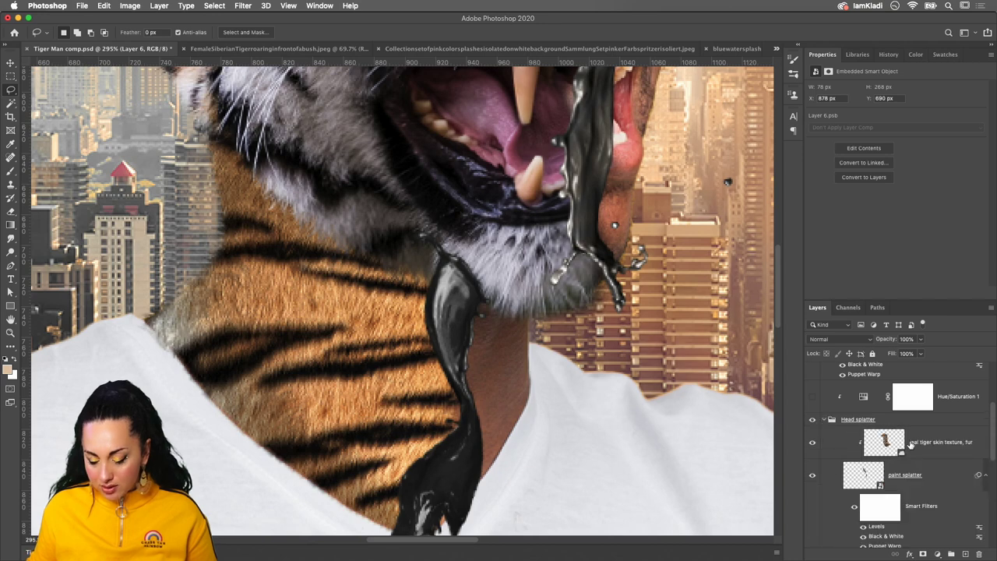
scroll(906, 440, "up", 1)
scroll(915, 450, "up", 1)
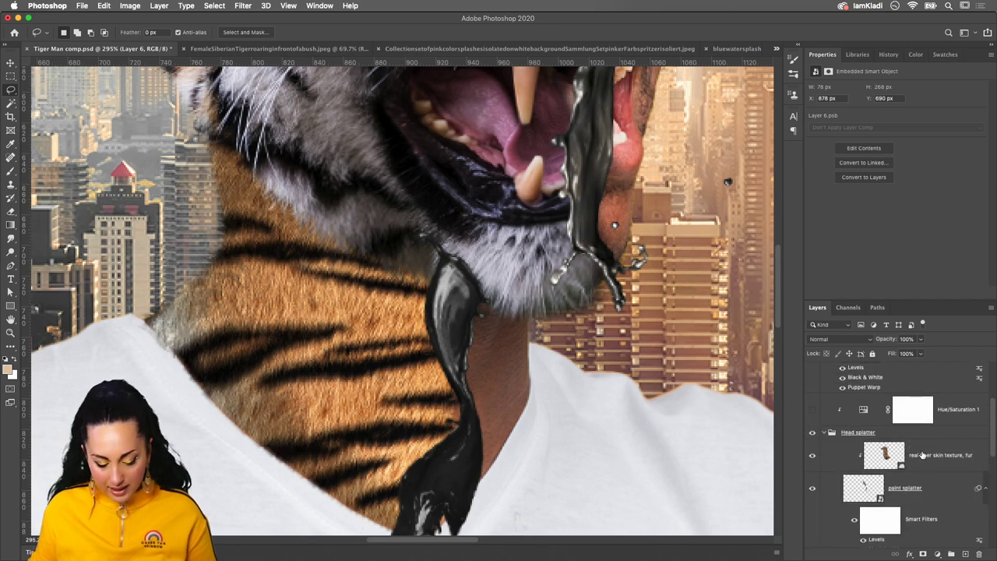
left_click_drag(929, 461, 915, 376)
scroll(929, 401, "up", 3)
scroll(928, 401, "up", 1)
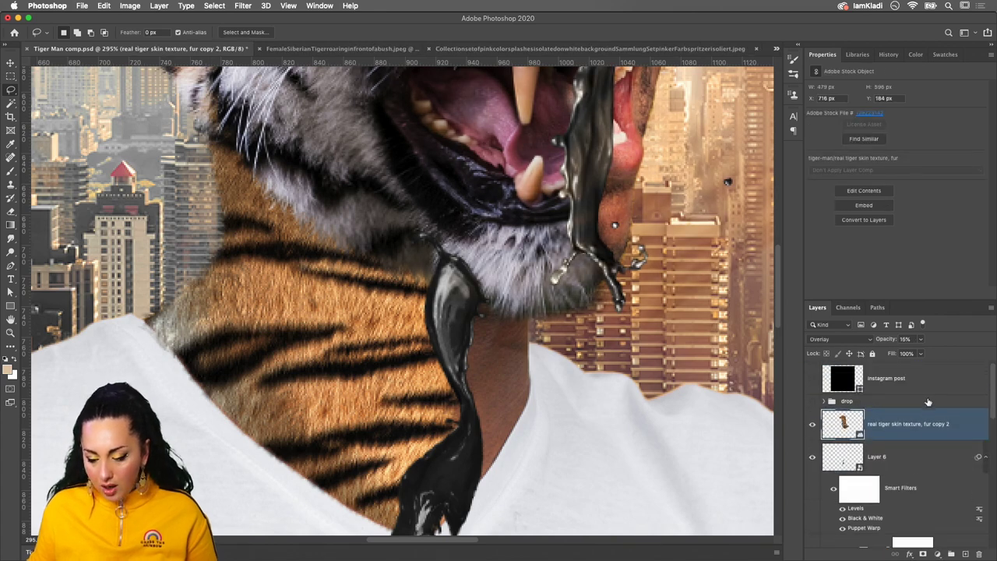
Rotate the tiger fur texture with Free Transform and commit it
key("ctrl+t")
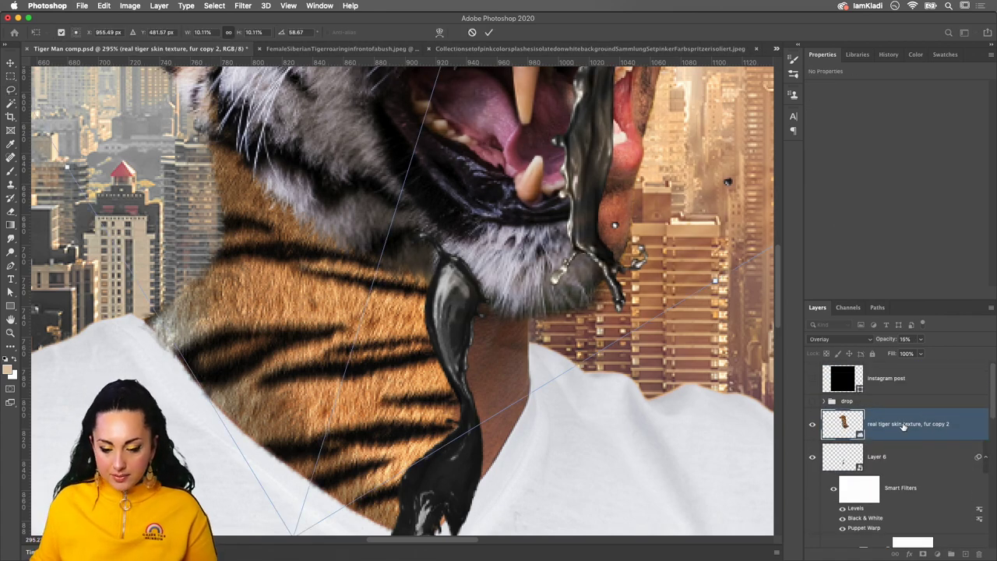
scroll(598, 271, "down", 2)
scroll(487, 394, "down", 3)
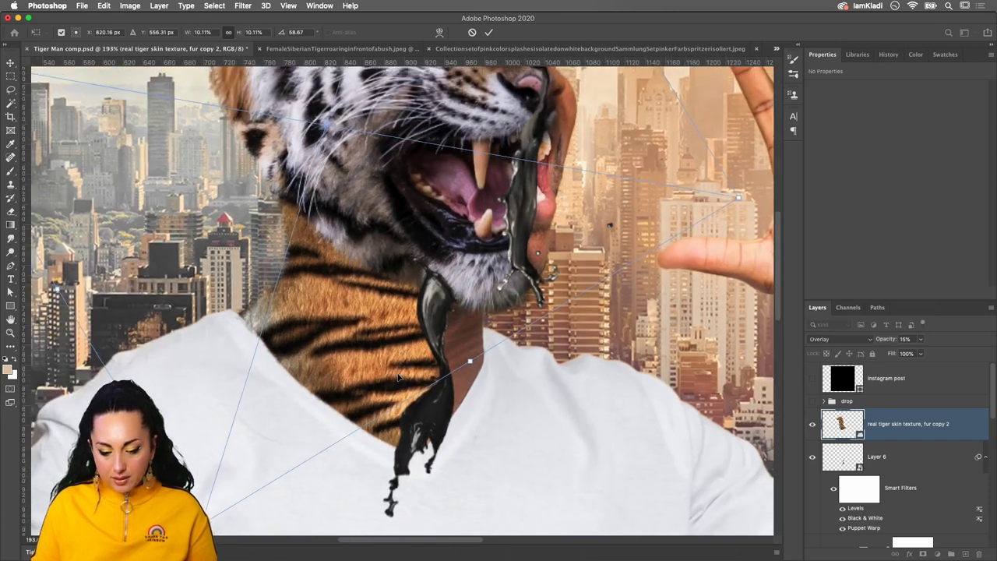
mouse_move(487, 394)
left_mouse_down()
mouse_move(372, 381)
mouse_move(501, 423)
left_mouse_up()
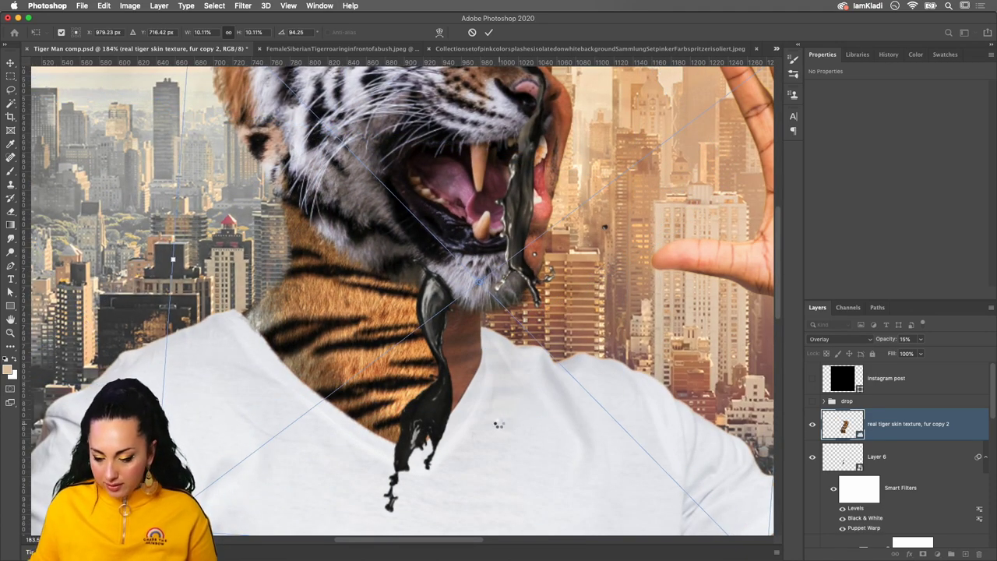
key("Return")
Set the fur texture layer to Normal blend mode and raise its opacity to 100%
left_click(847, 338)
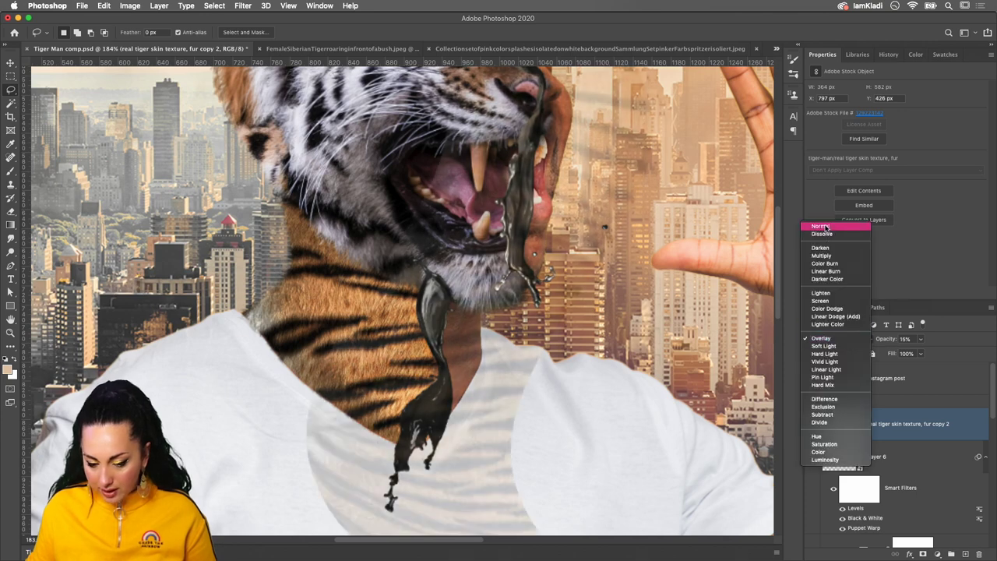
left_click(824, 225)
left_click(919, 339)
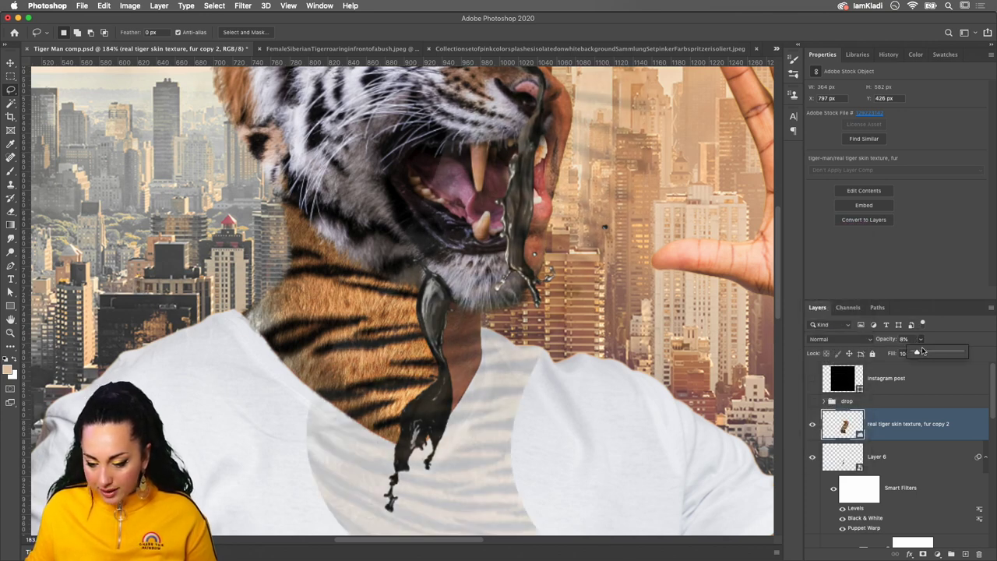
left_click_drag(922, 352, 978, 356)
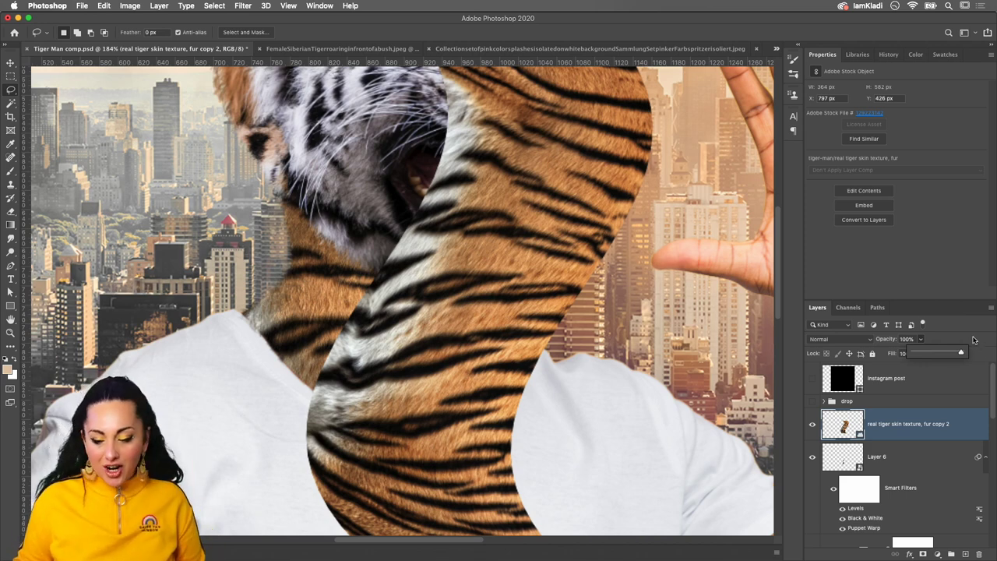
With the Move tool, toggle the fur texture between 50%, 100% and 0% opacity
left_click(924, 423)
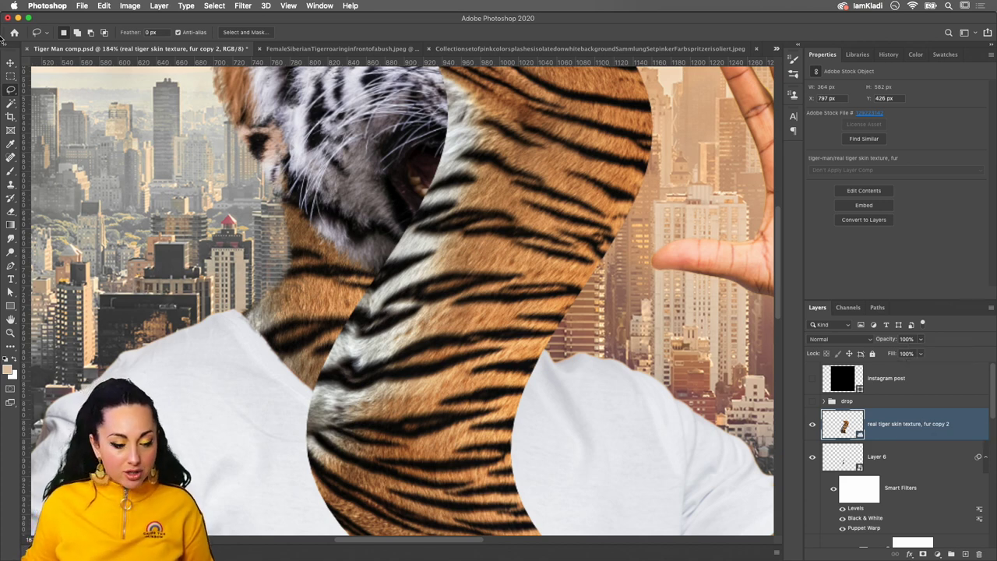
left_click(11, 63)
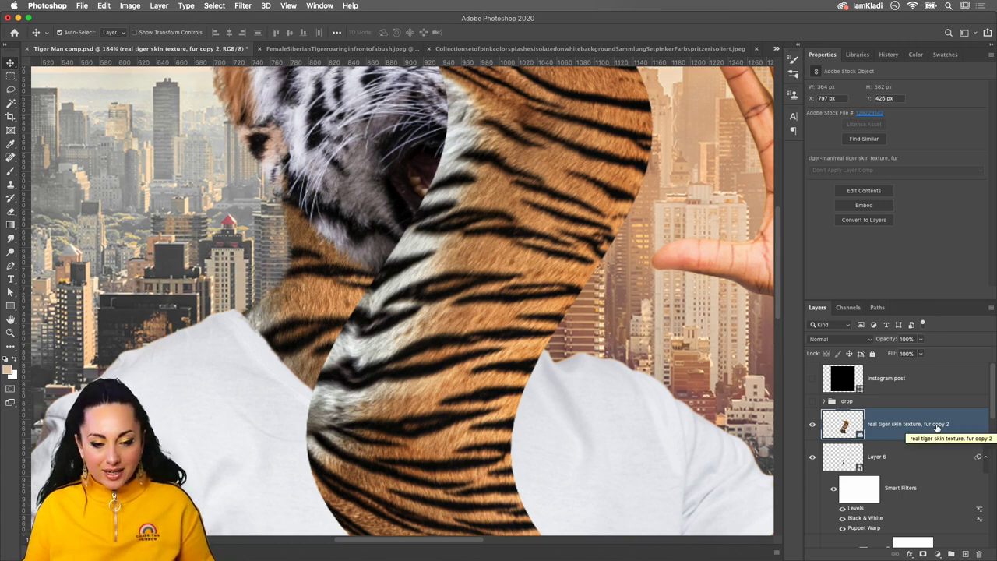
key("5")
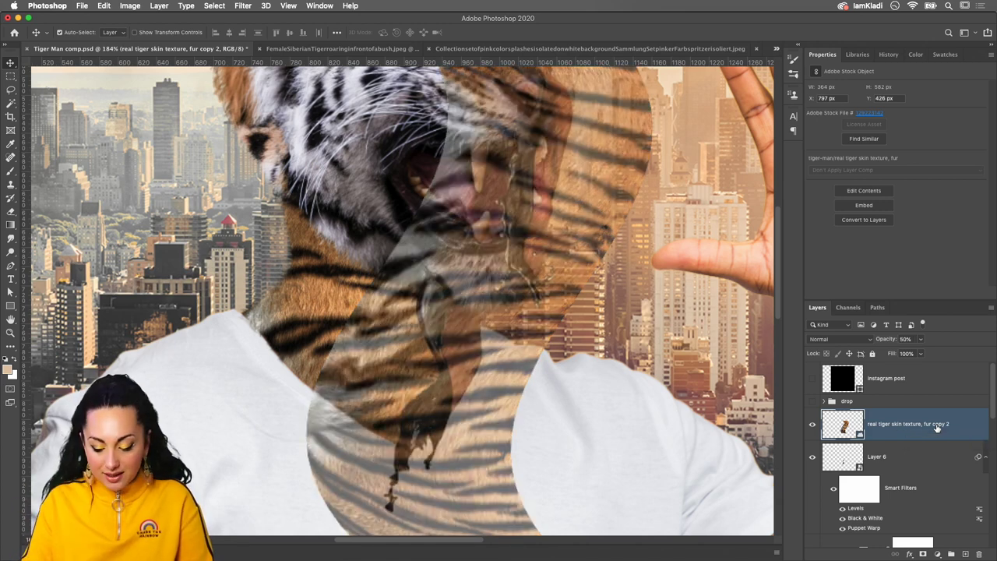
key("0")
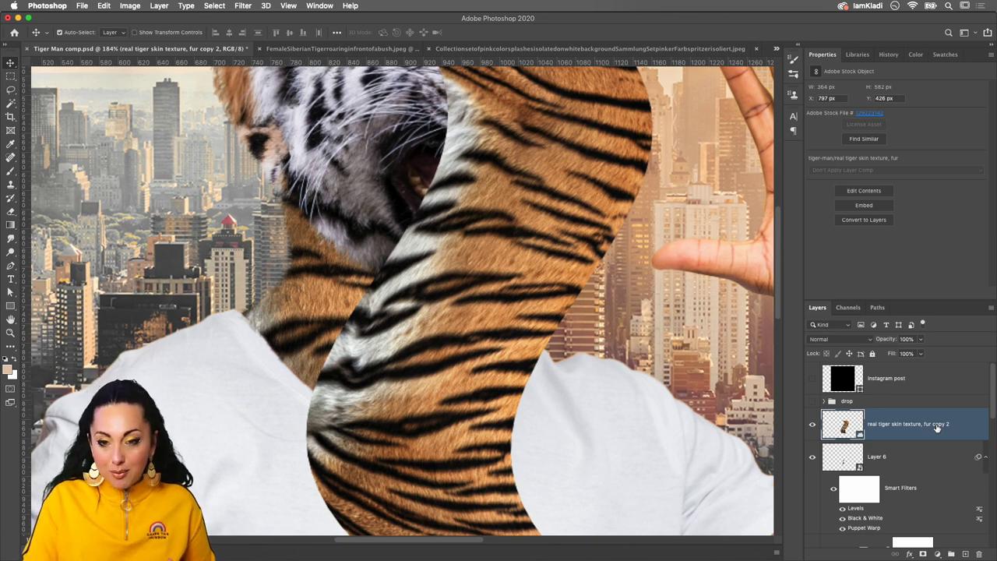
key("0")
key("0")
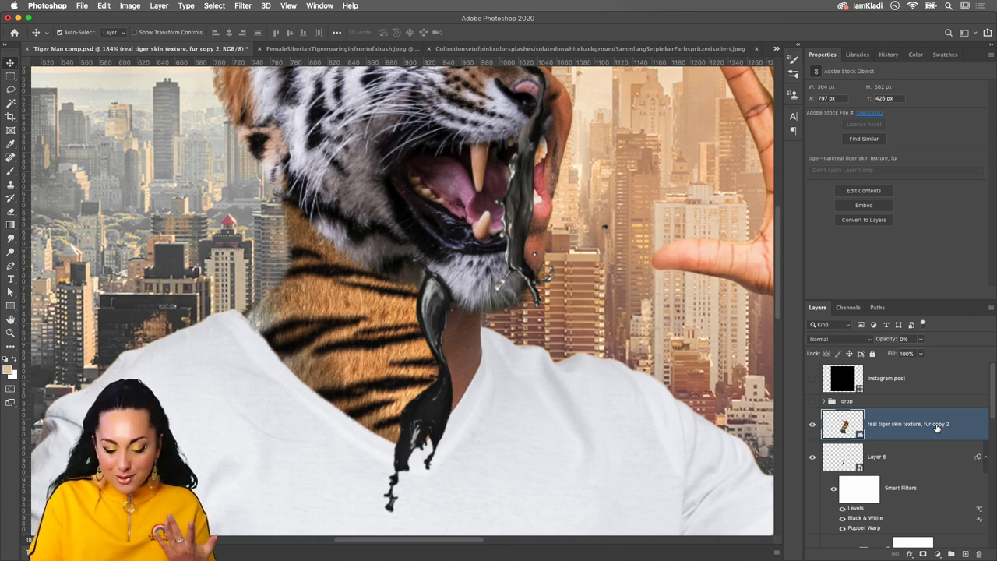
key("5")
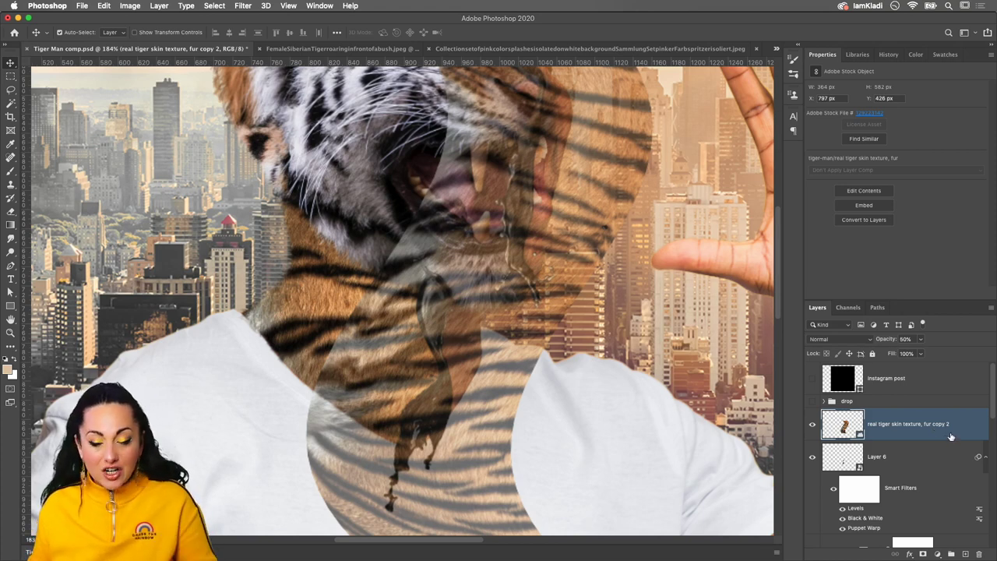
Try the fur texture at 60%, 70%, 100% and 0%, settling on 50% opacity
key("0")
key("0")
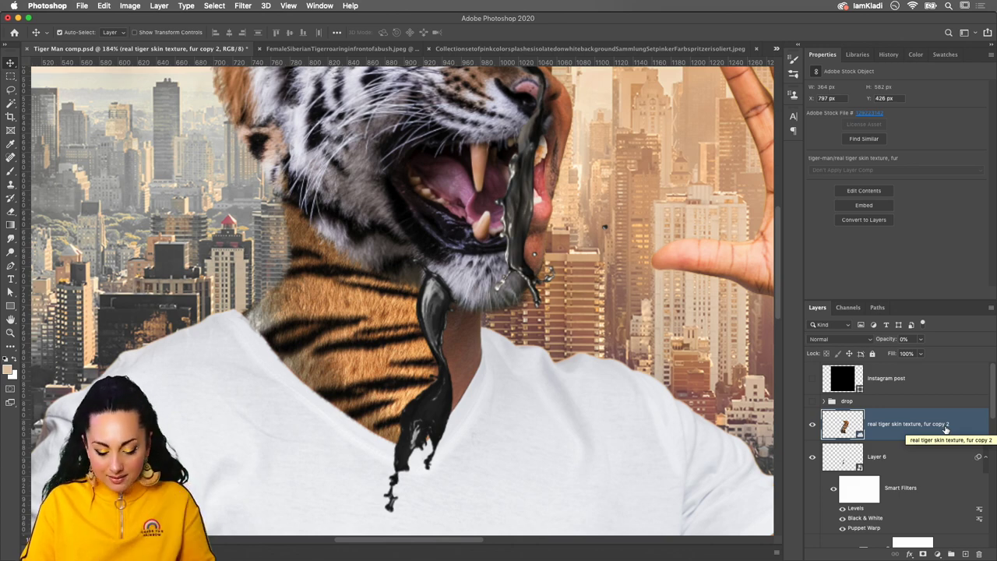
scroll(915, 353, "up", 1)
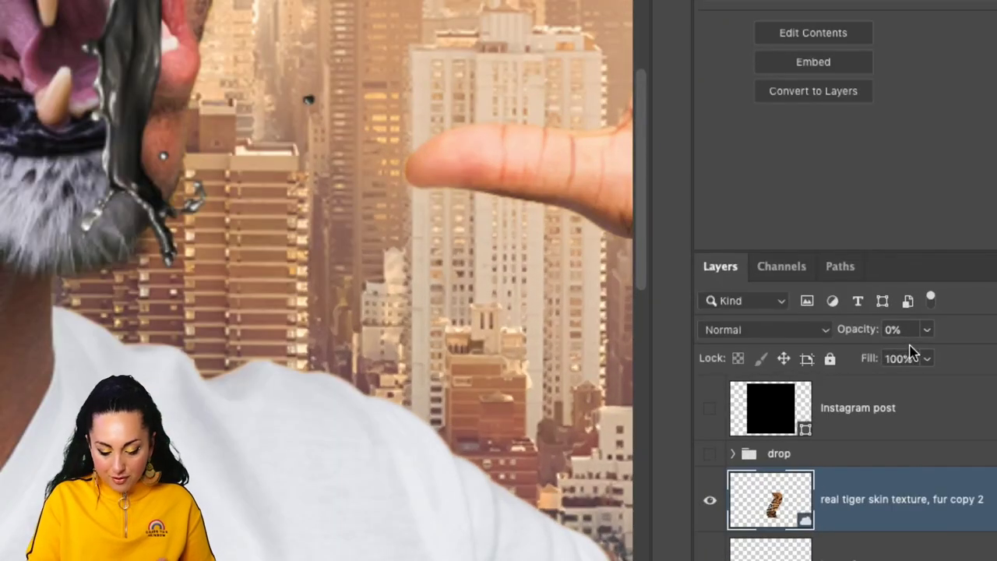
key("5")
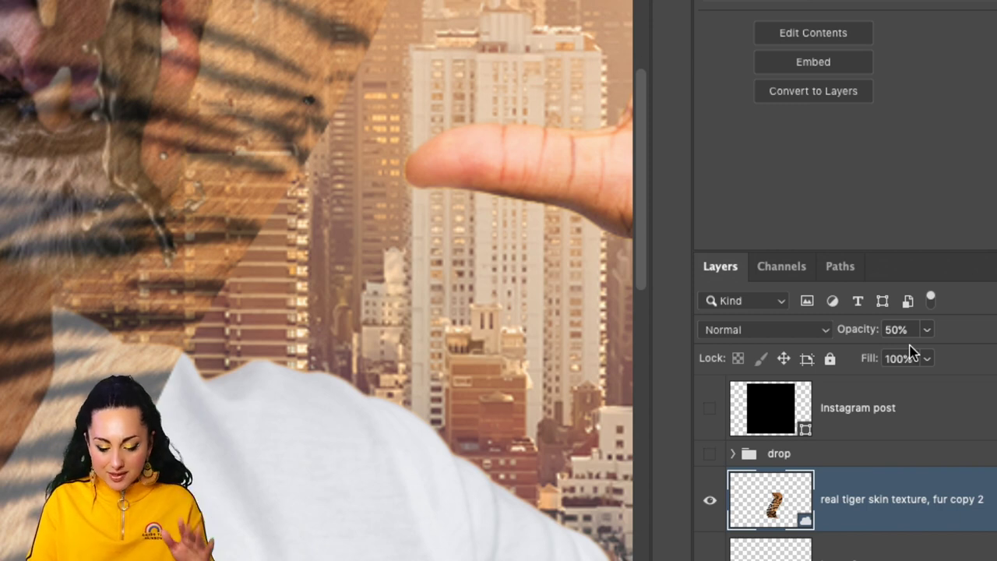
key("6")
key("7")
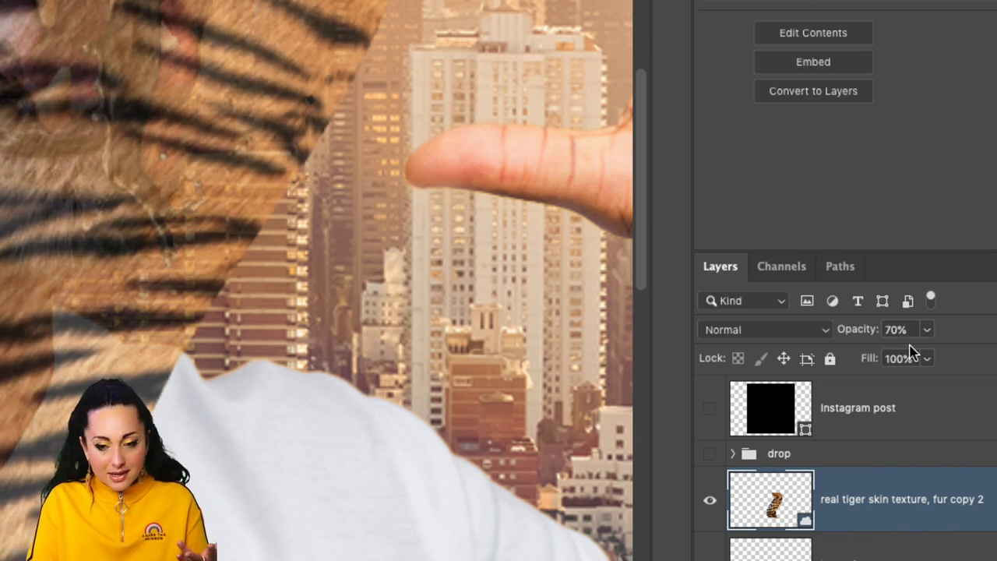
key("0")
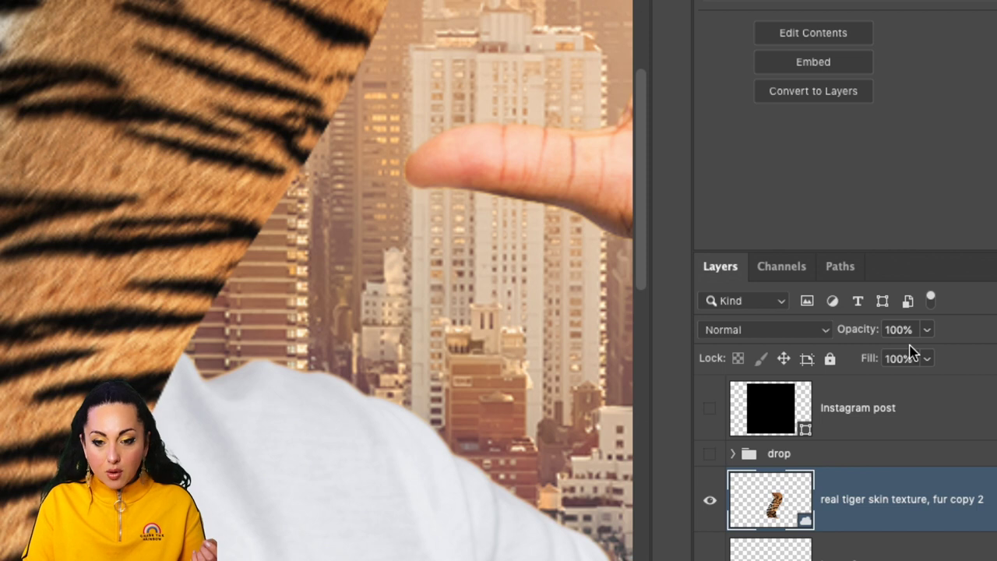
key("0")
key("0")
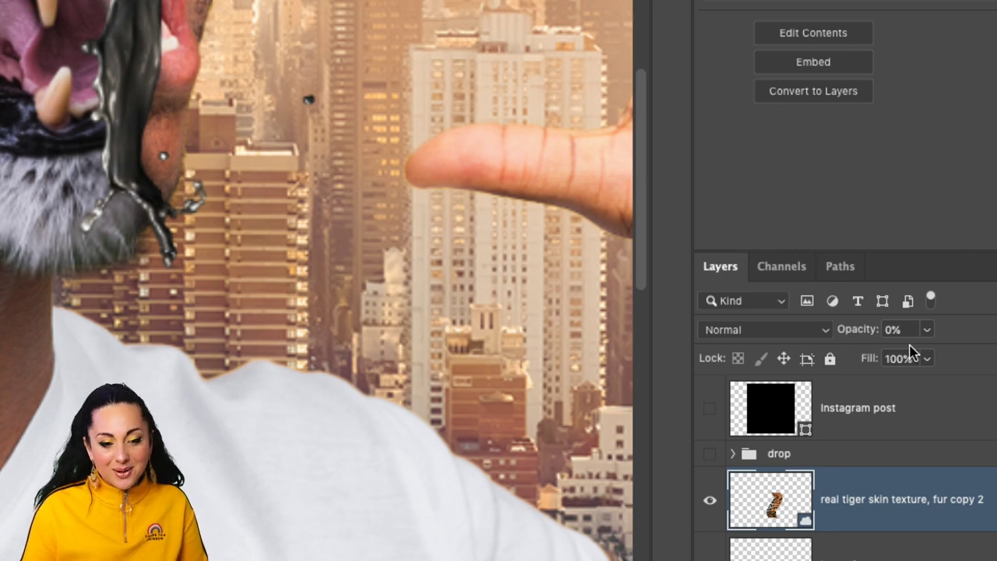
key("5")
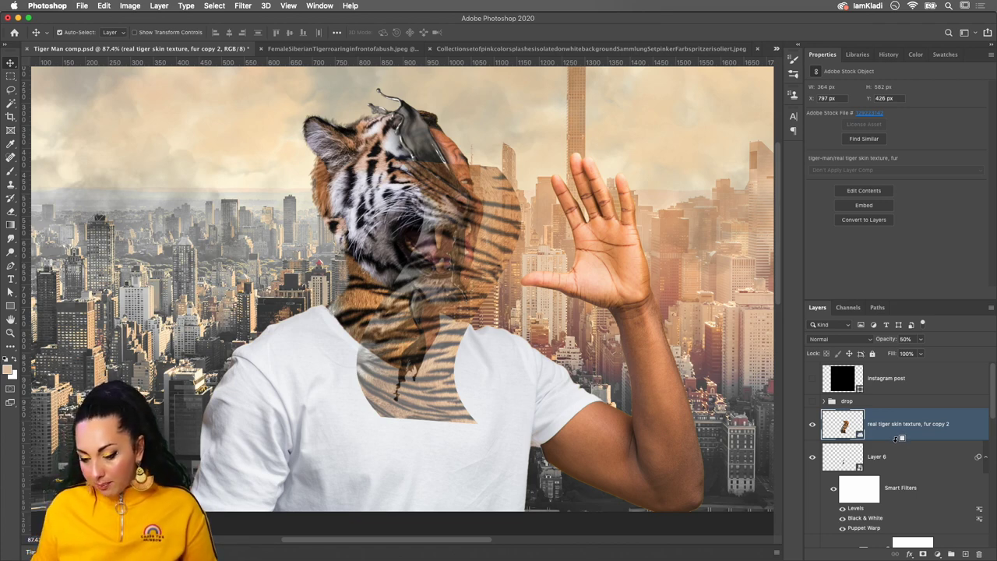
Clip the fur texture layer to Layer 6 and set its blend mode to Overlay
left_click(896, 439, "alt")
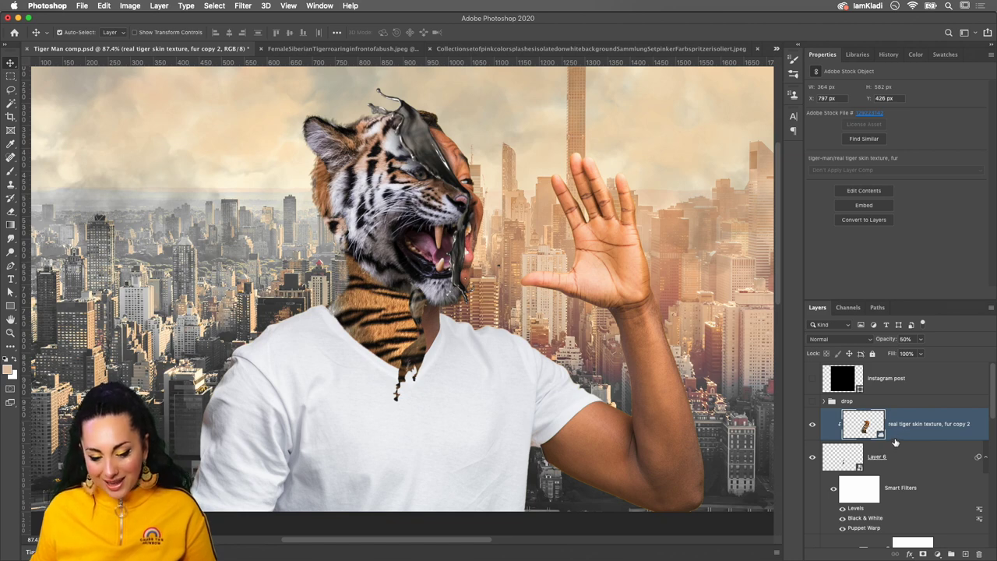
left_click(863, 339)
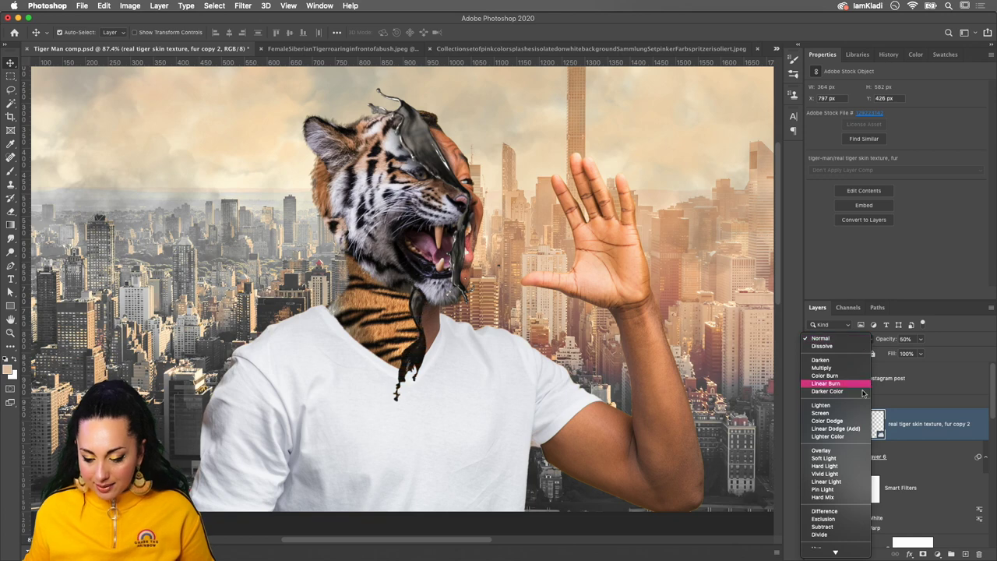
left_click(860, 451)
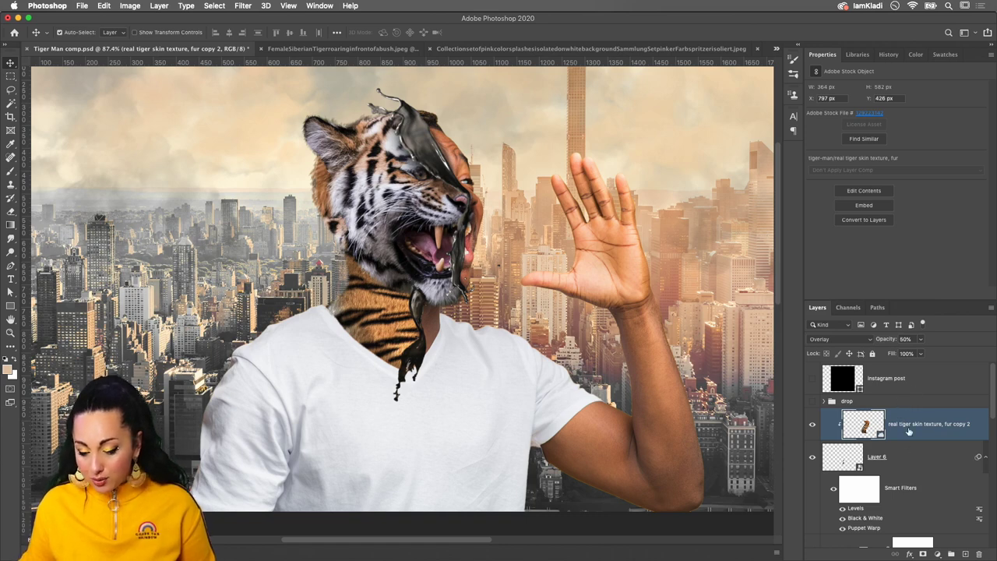
Add a Gradient Fill layer whose left stop is a dark brown sampled from the city
left_click(937, 555)
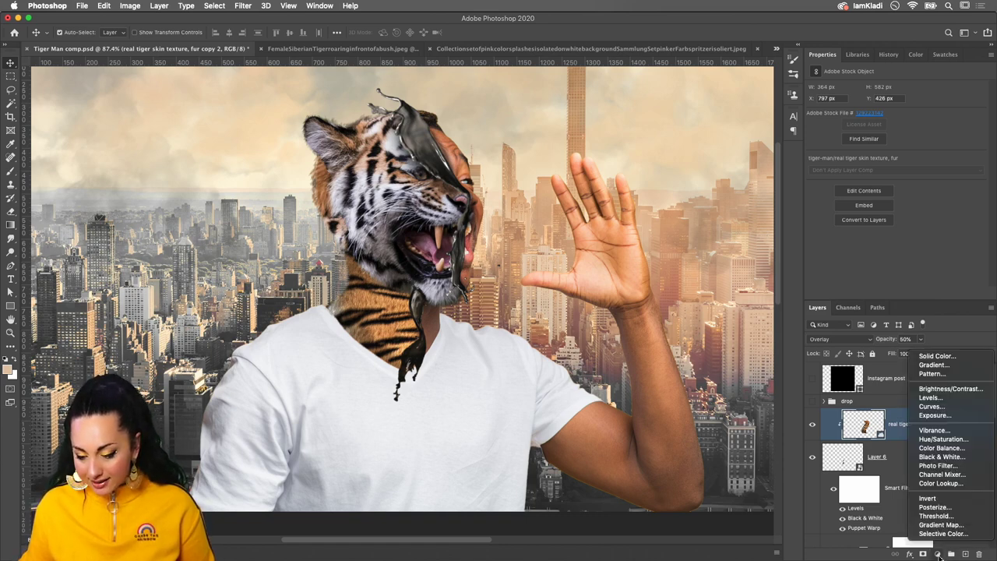
left_click(949, 366)
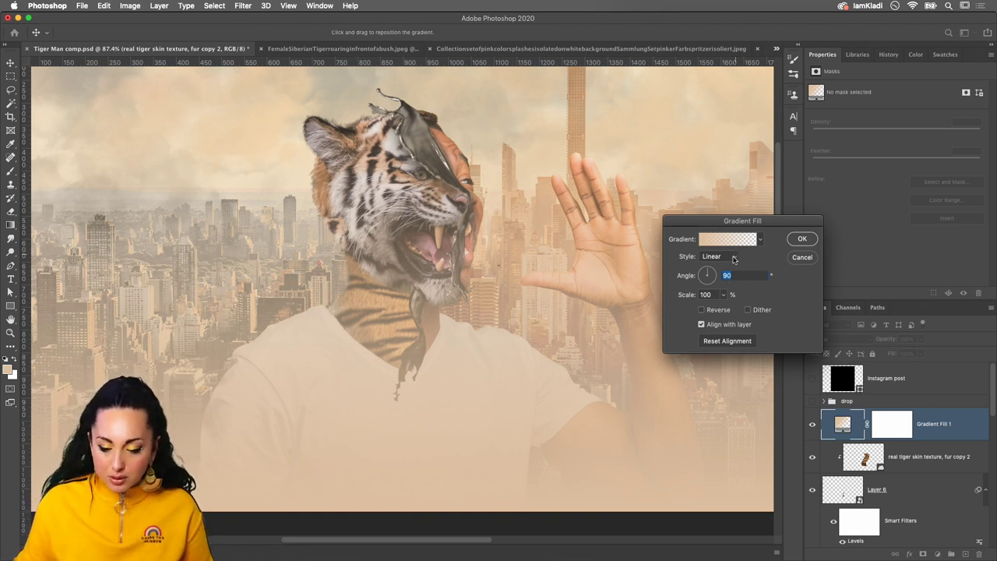
left_click(742, 247)
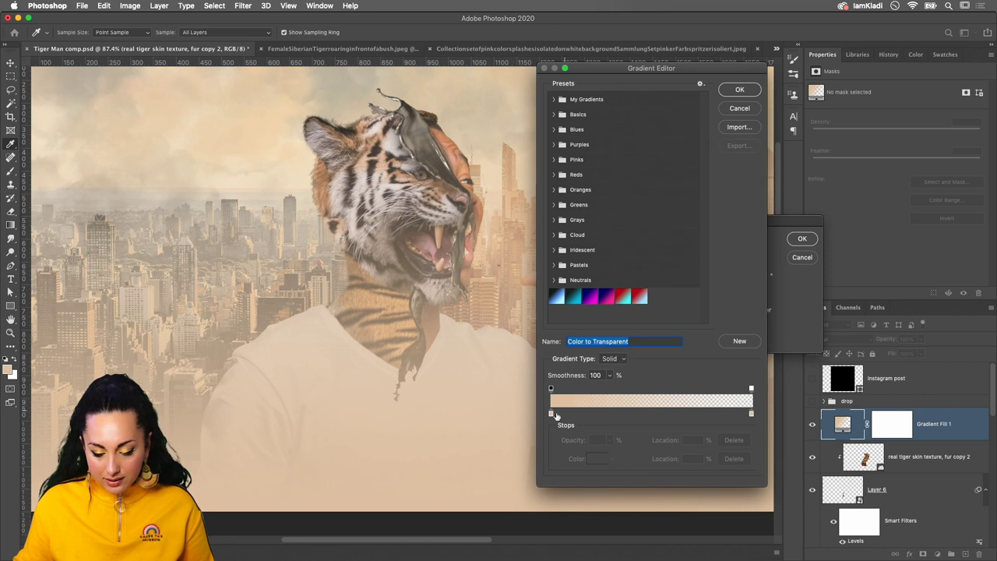
double_click(551, 415)
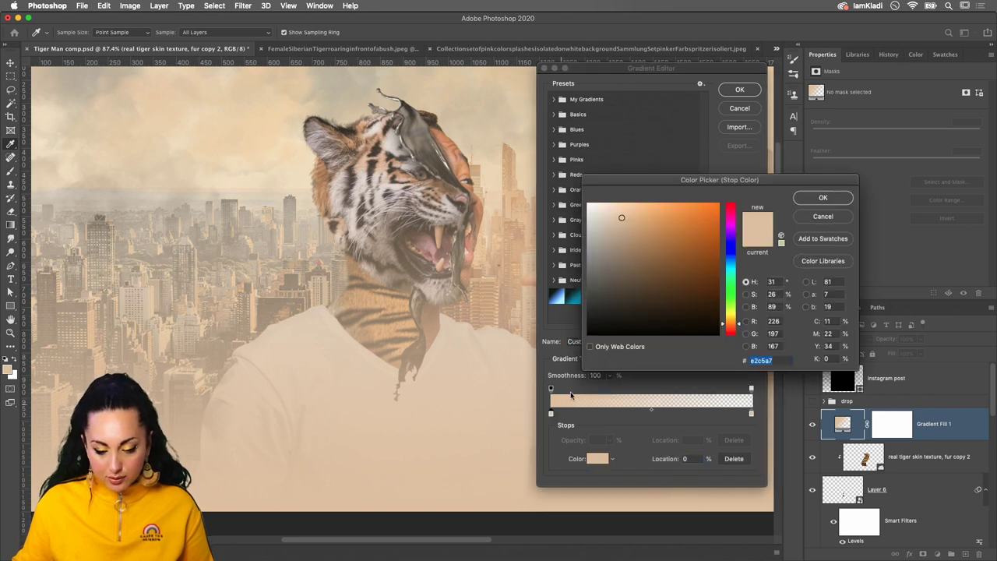
left_click(109, 226)
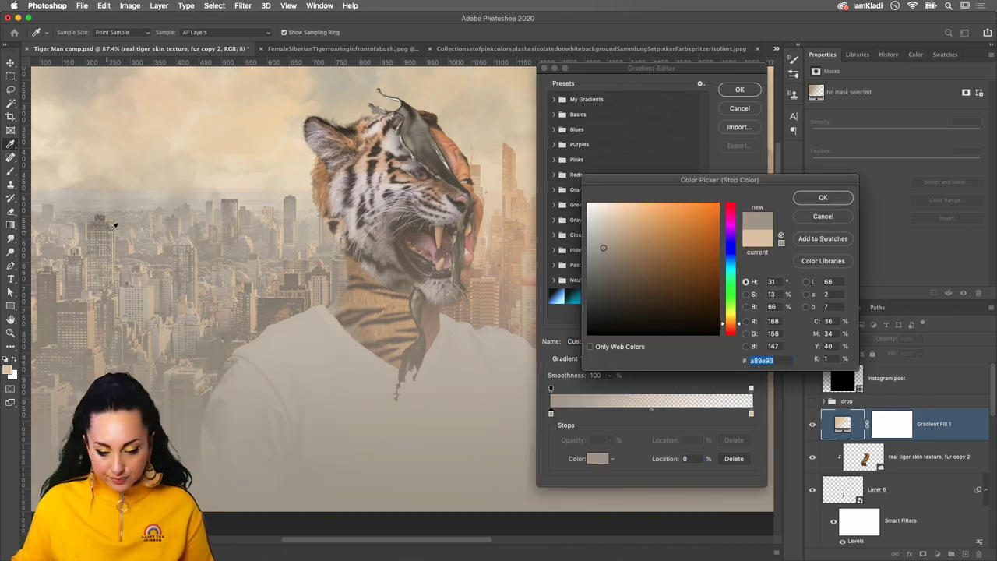
left_click(775, 308)
key("Down")
key("Down")
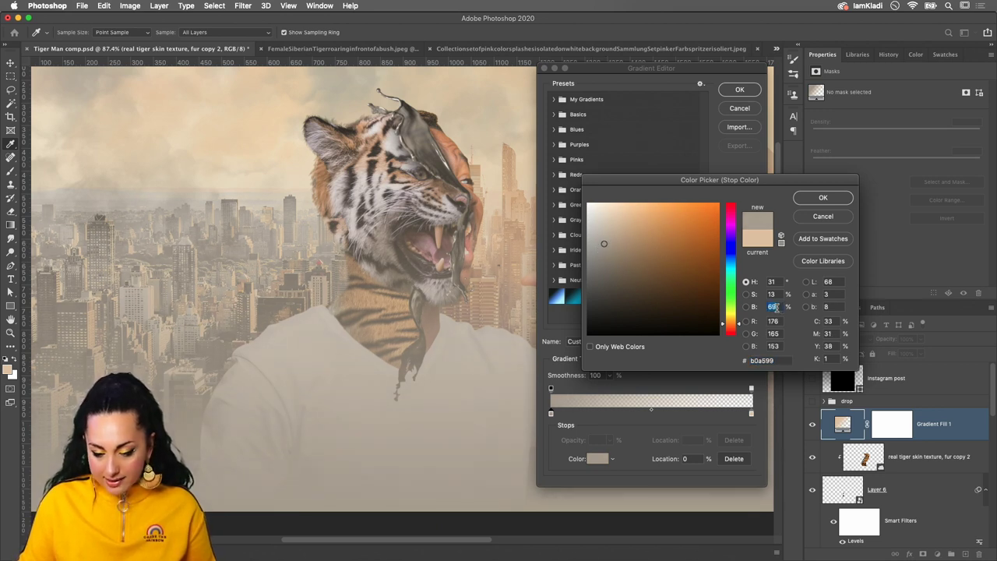
key("Down")
key("Down")
key("Down")
key("Down")
key("Down")
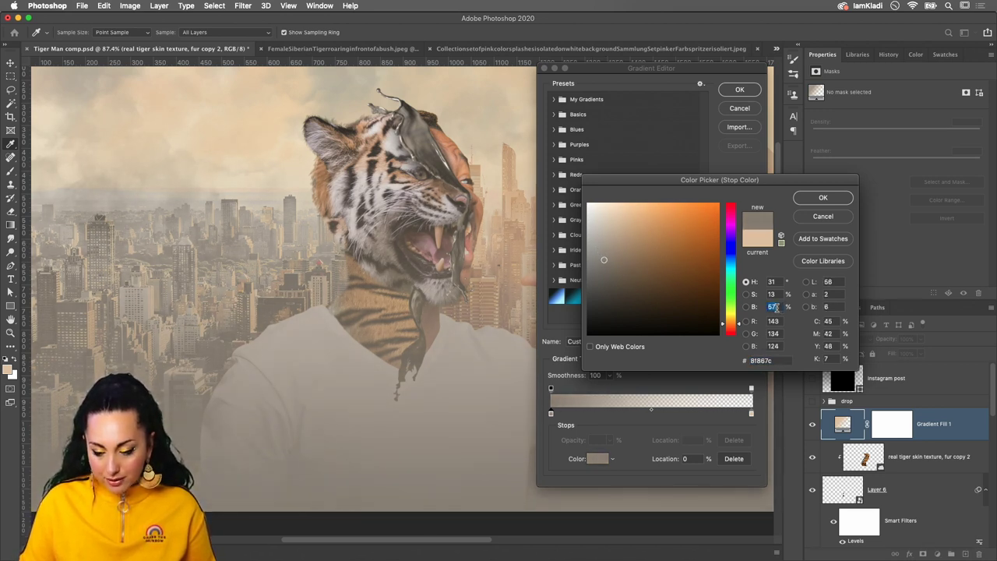
key("Down")
key("Down")
key("Down")
key("Down")
key("Down")
key("Down")
key("Down")
key("Down")
key("Down")
key("Down")
key("Down")
key("Down")
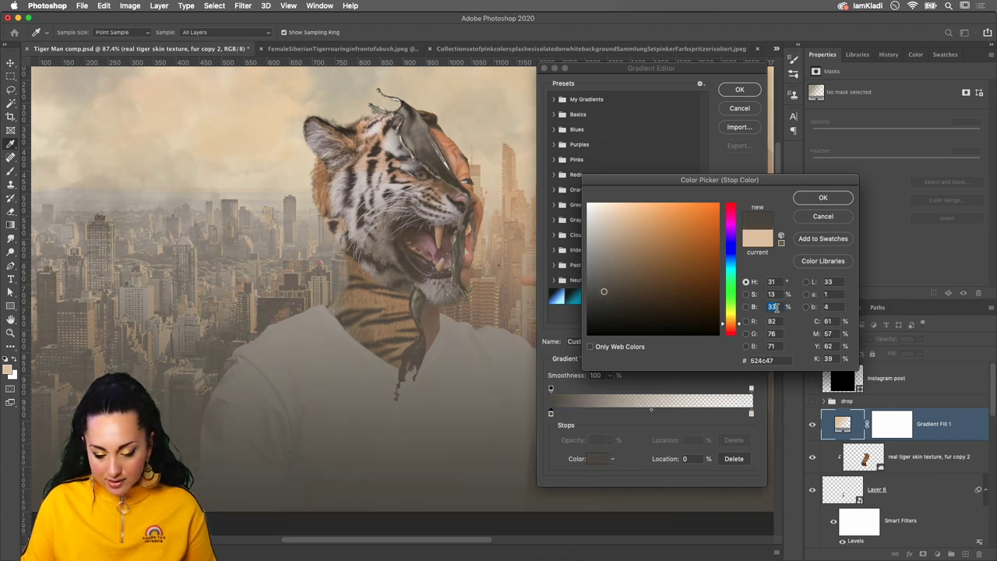
key("Down")
key("Down")
key("Down")
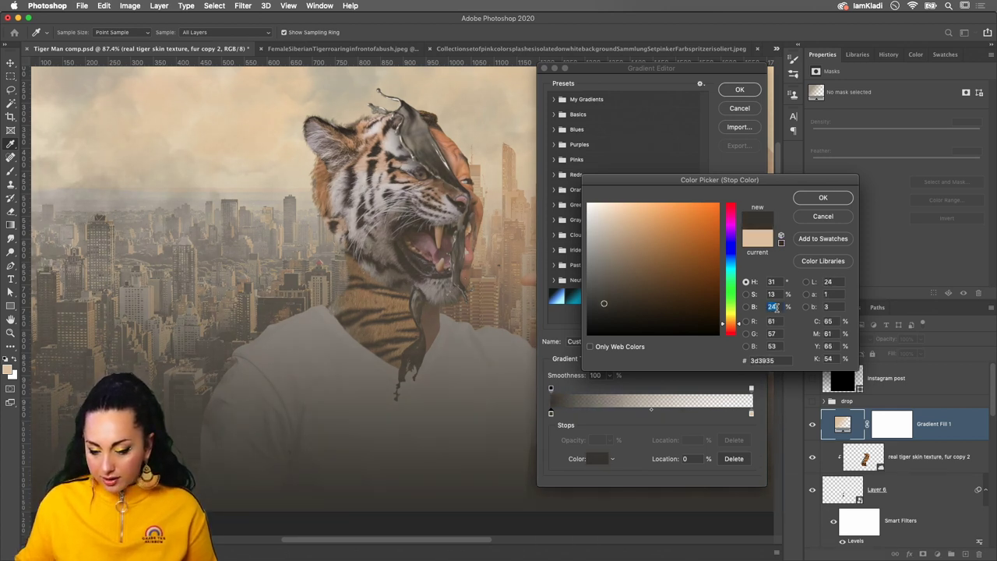
left_click(816, 198)
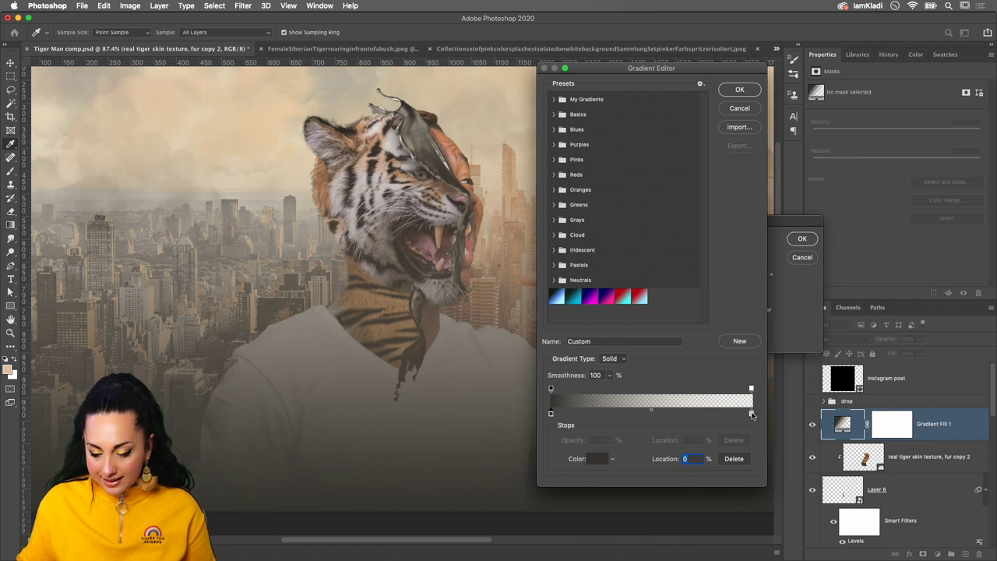
Set the right gradient stop to a light peach-beige at 100% opacity
double_click(750, 413)
left_click(490, 147)
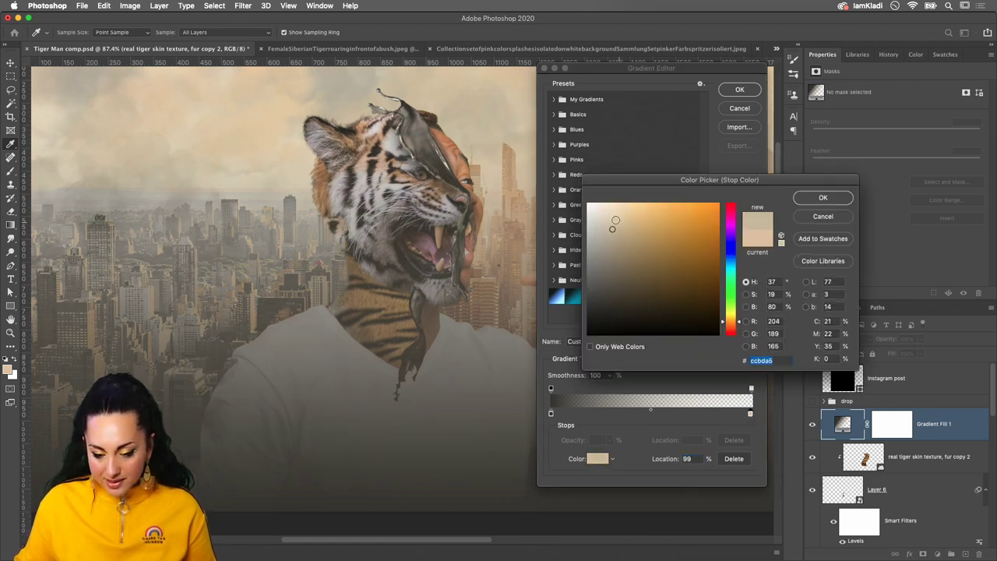
left_click(618, 217)
left_click(822, 197)
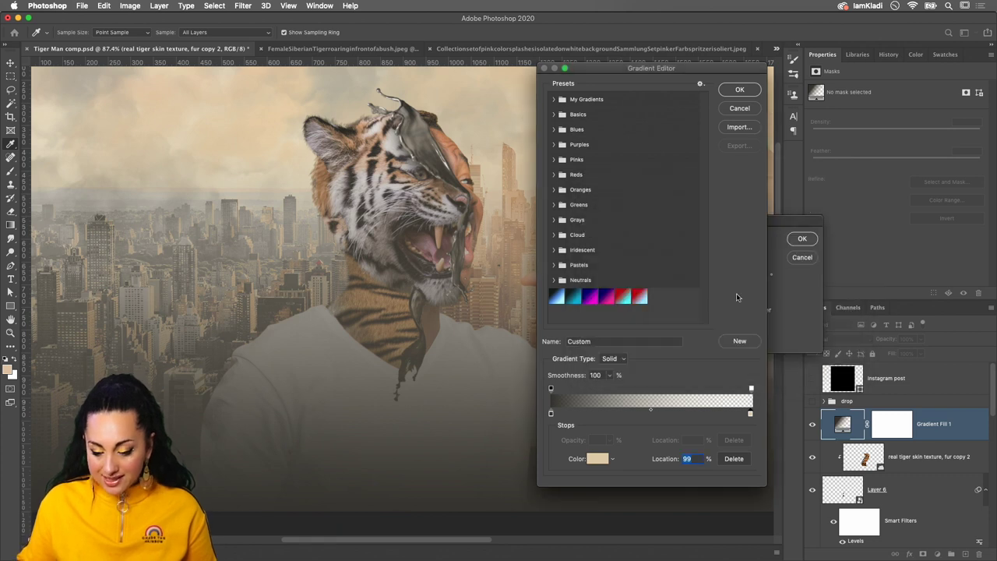
left_click(751, 389)
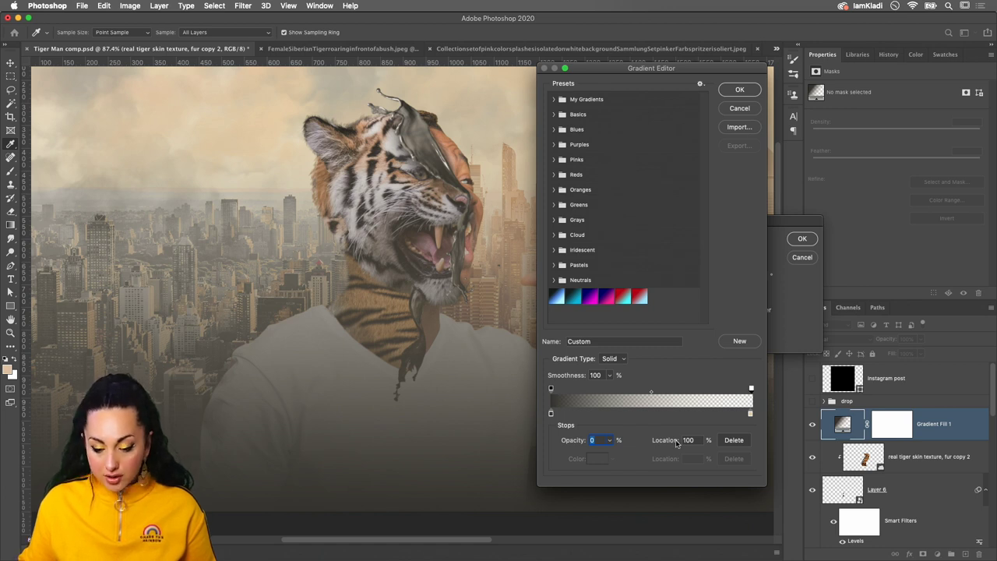
type("100")
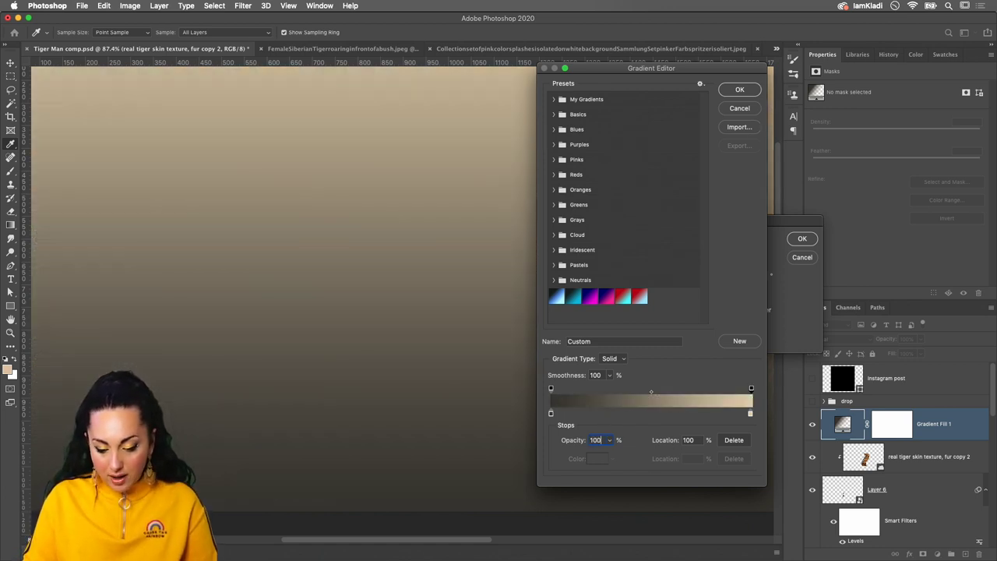
key("Return")
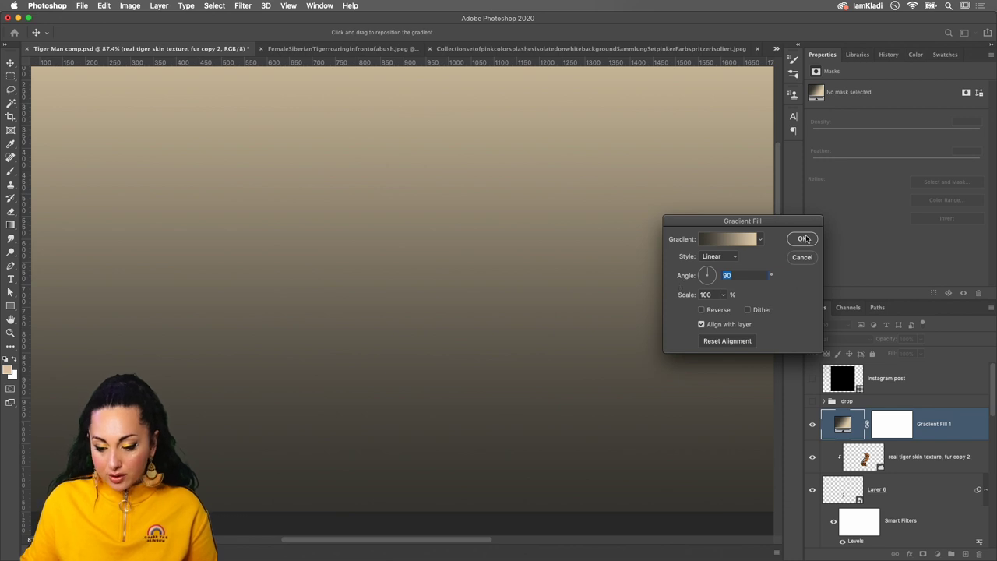
Set the gradient angle to 23.78° and apply the Gradient Fill layer
left_click(714, 276)
left_click_drag(714, 277, 715, 269)
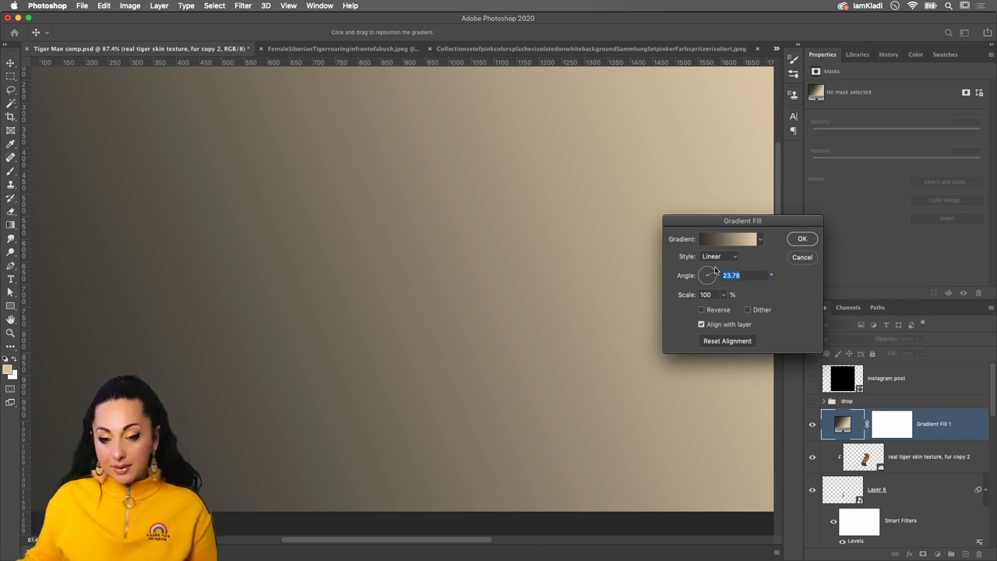
left_click(802, 239)
left_click(837, 339)
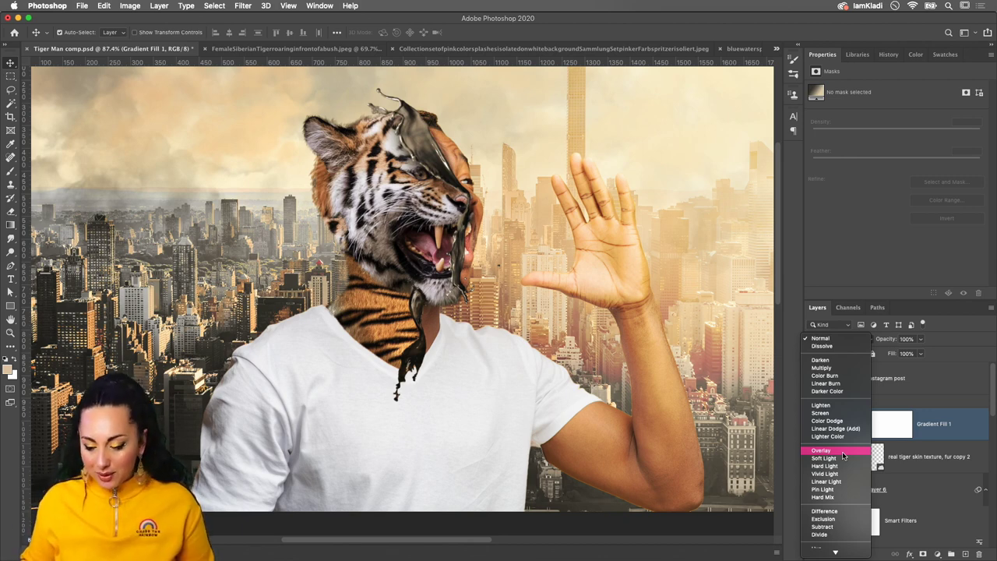
Set Gradient Fill 1 to Overlay, target its mask, and pick a soft round brush
left_click(841, 452)
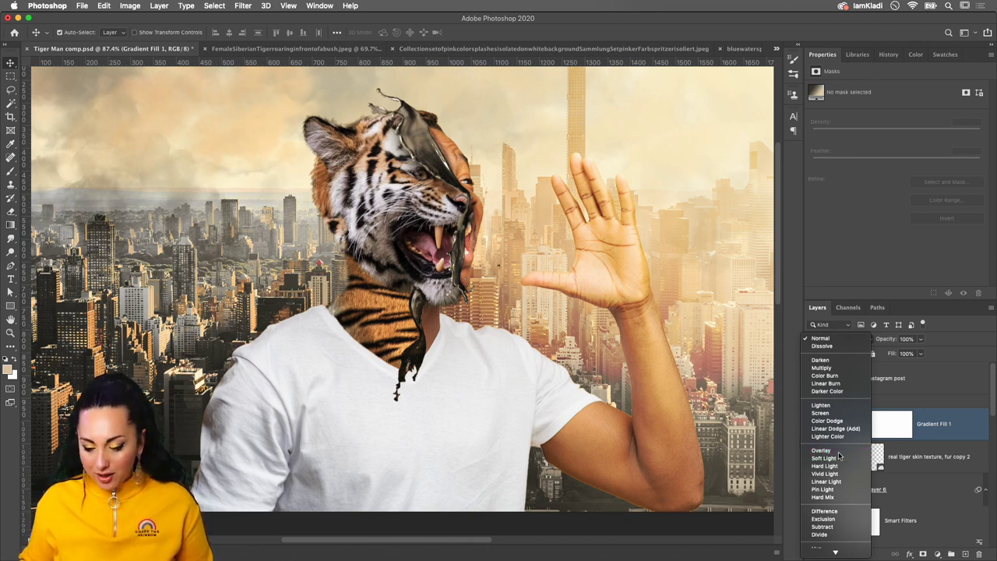
left_click(890, 427)
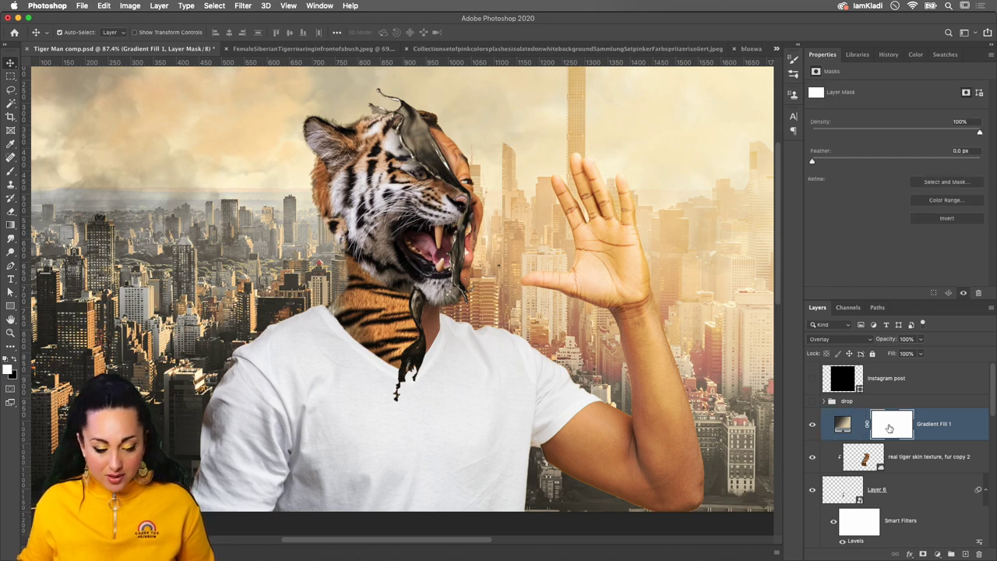
key("b")
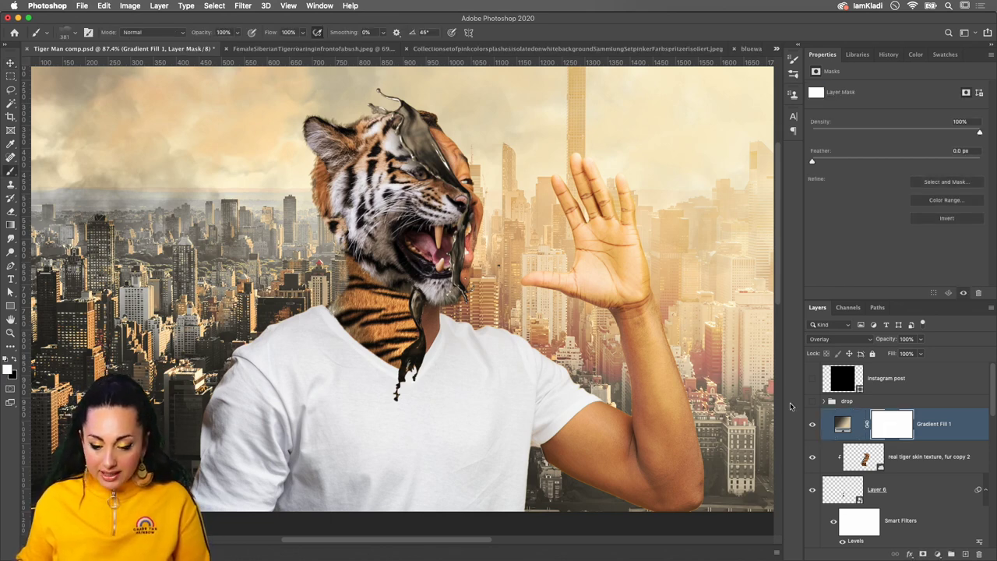
left_click(75, 35)
left_click(89, 113)
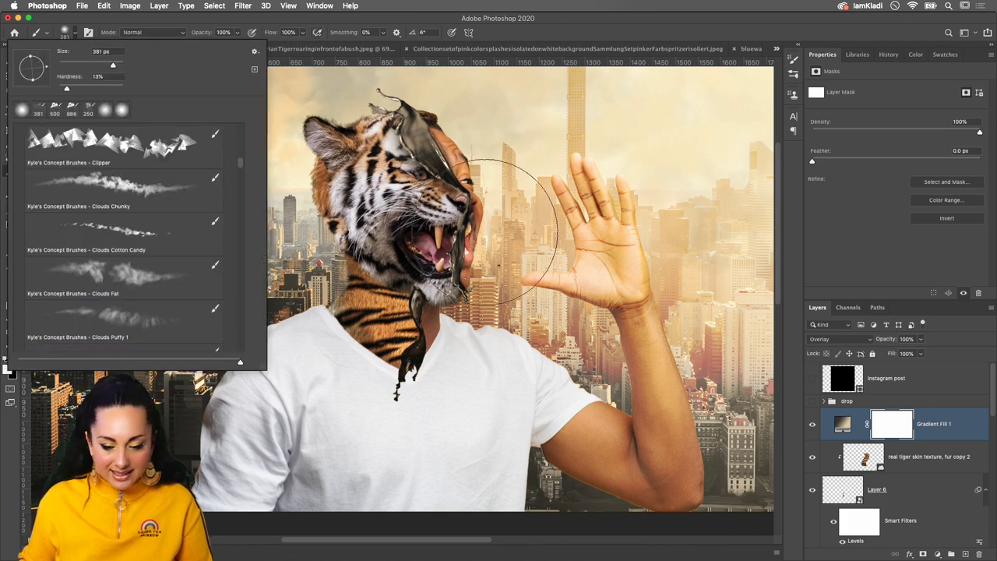
left_click(581, 247)
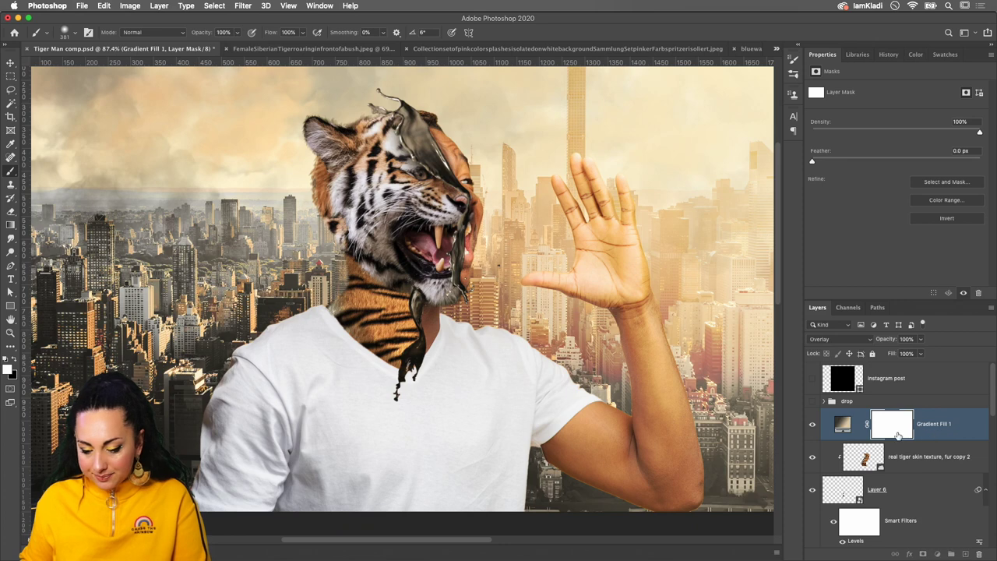
Select every layer from the top down to the Aerial view skyline layer
scroll(619, 374, "down", 3)
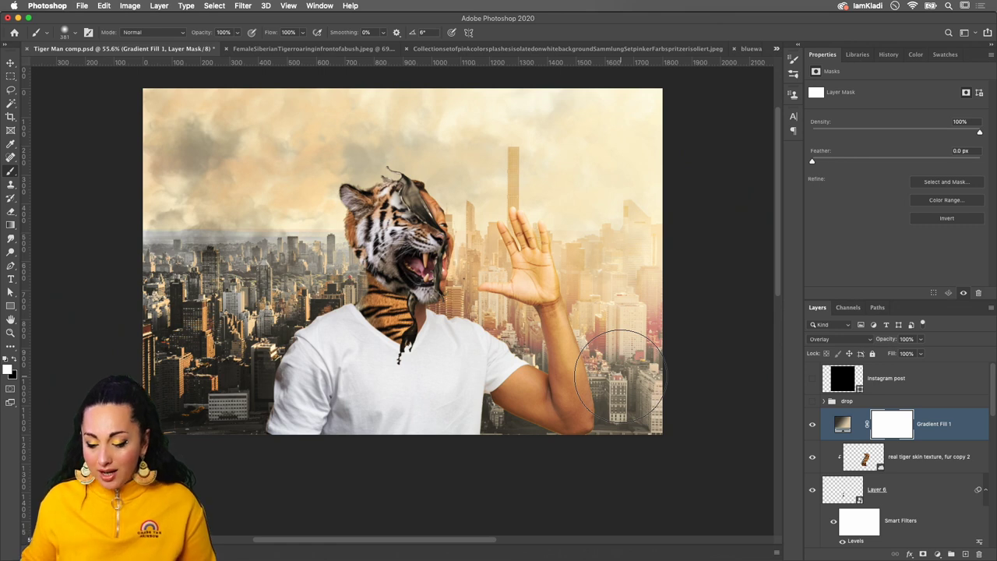
scroll(943, 434, "down", 1)
scroll(942, 433, "down", 3)
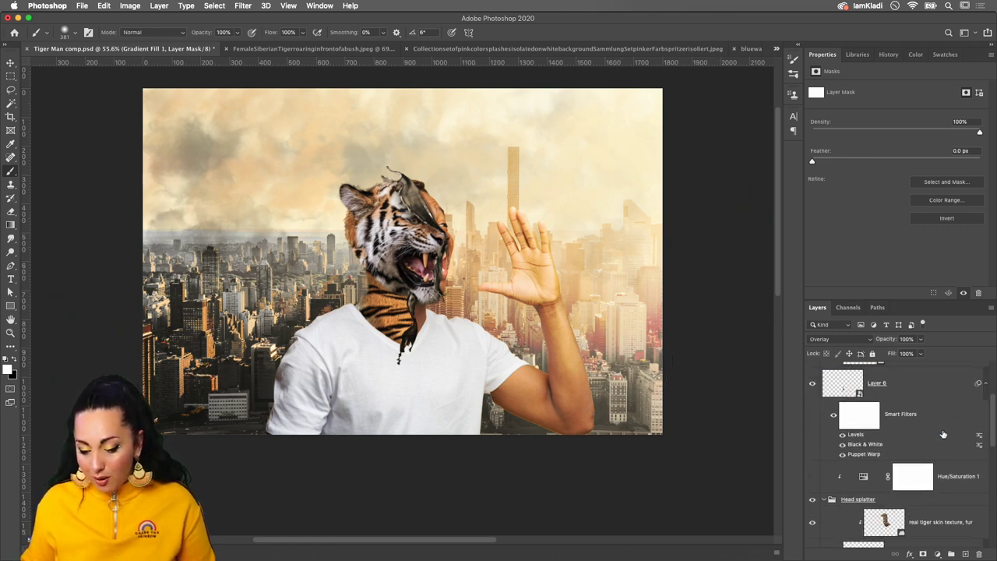
scroll(942, 434, "down", 2)
scroll(941, 428, "down", 2)
scroll(935, 428, "down", 2)
scroll(945, 473, "down", 2)
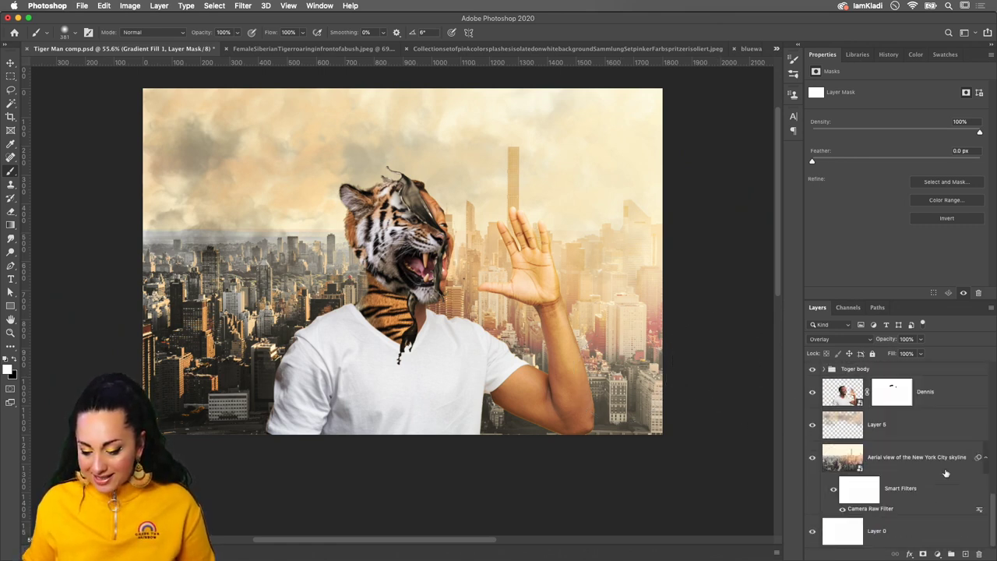
left_click(956, 456, "shift")
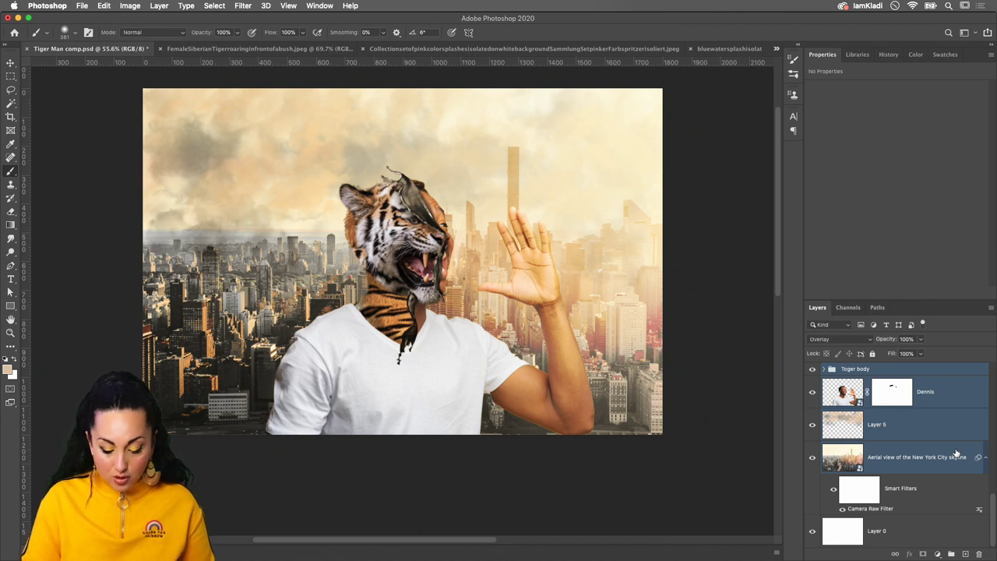
Merge a copy of the selected layers into one smart object and open Camera Raw Filter
key("ctrl+j")
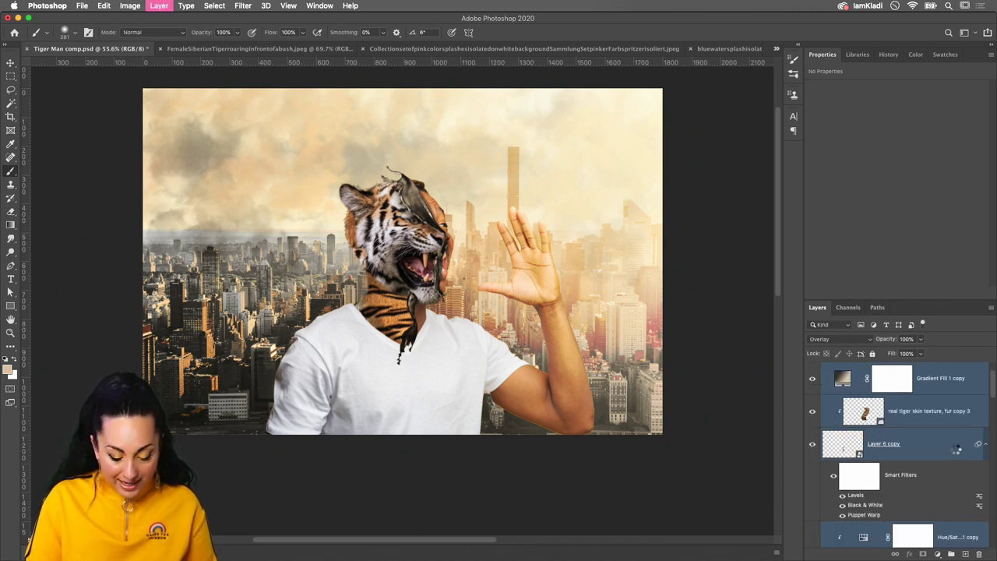
key("ctrl+e")
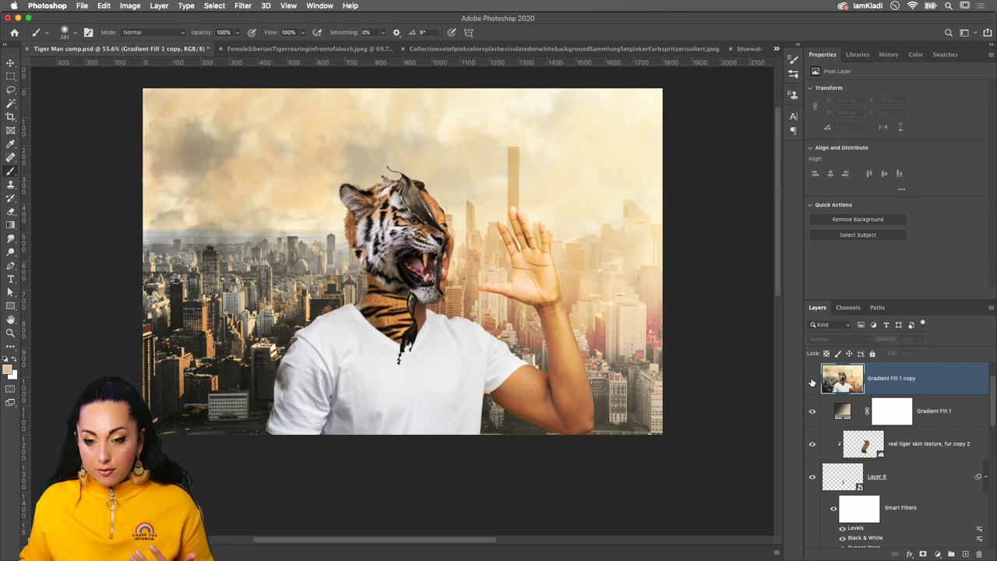
right_click(924, 385)
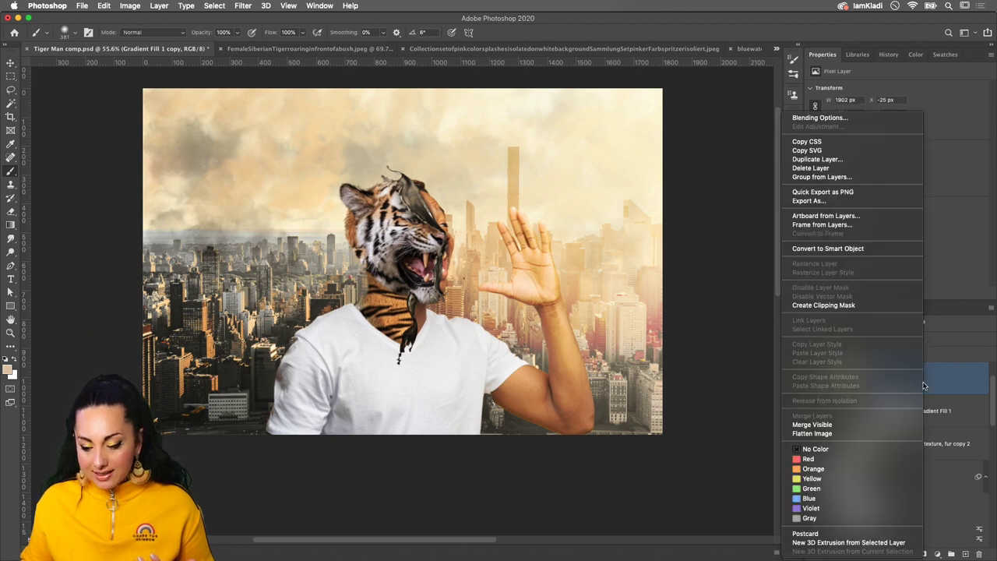
left_click(884, 249)
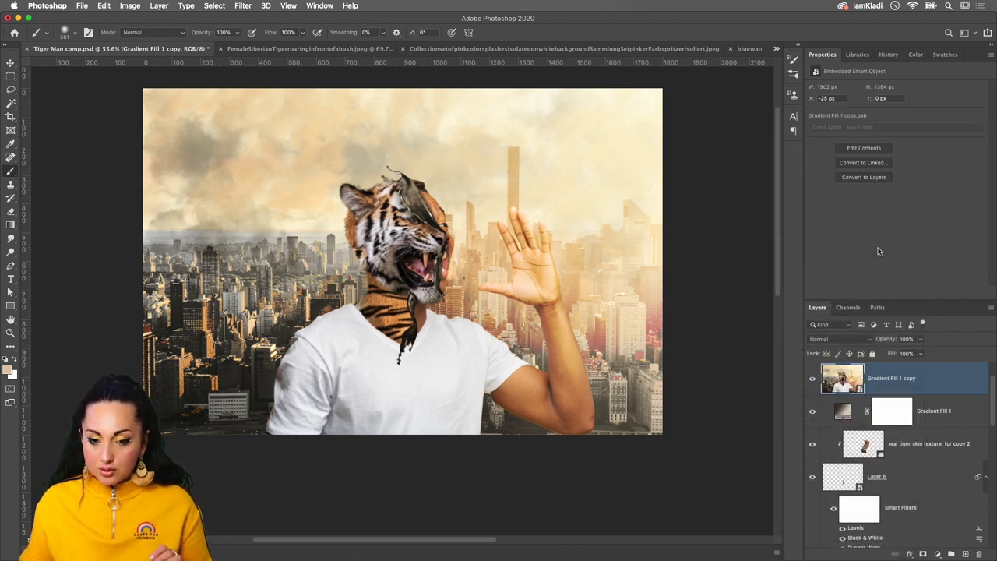
left_click(243, 6)
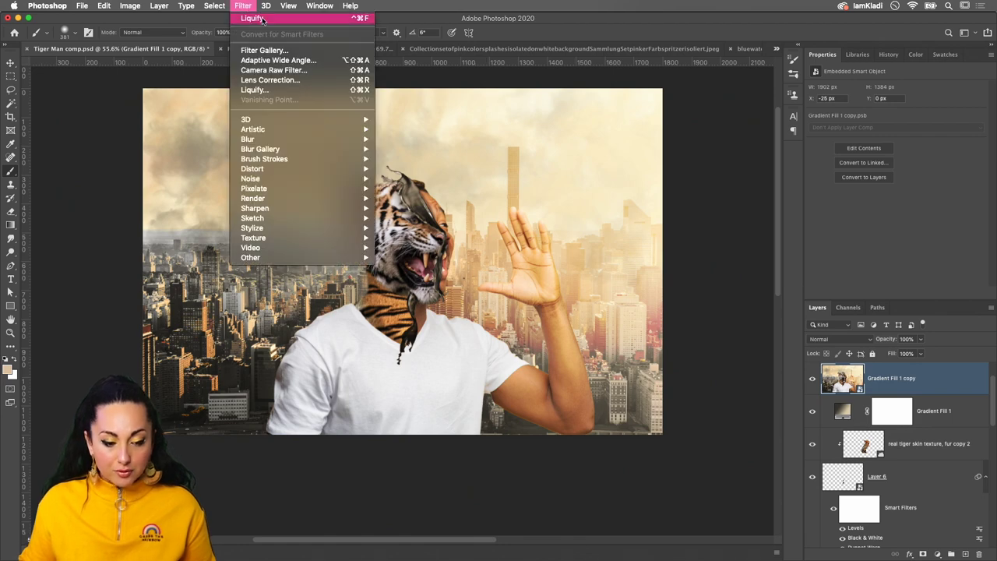
left_click(298, 70)
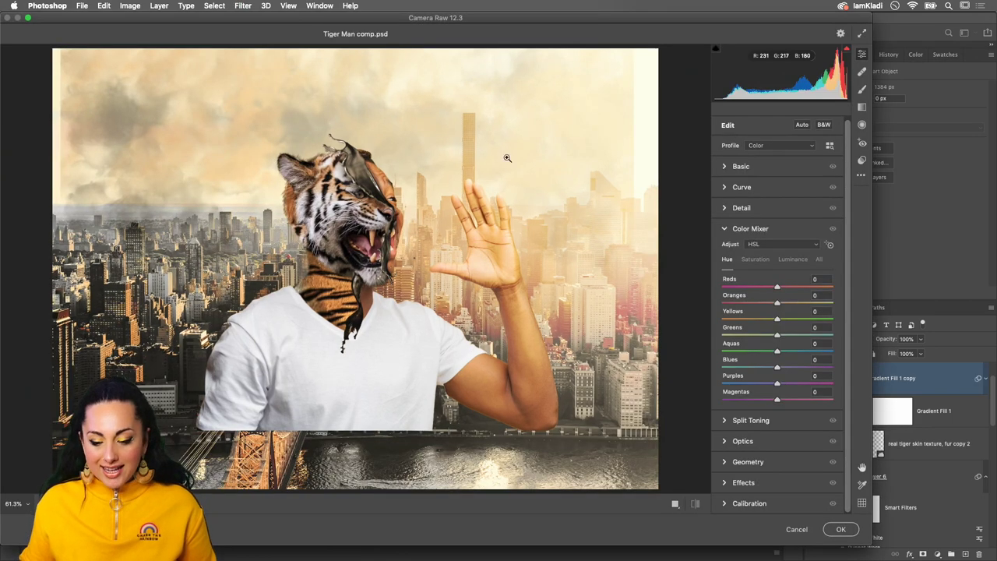
Shape an S-curve in Camera Raw's tone curve by raising the highlights and pulling the midtones down
left_click(724, 228)
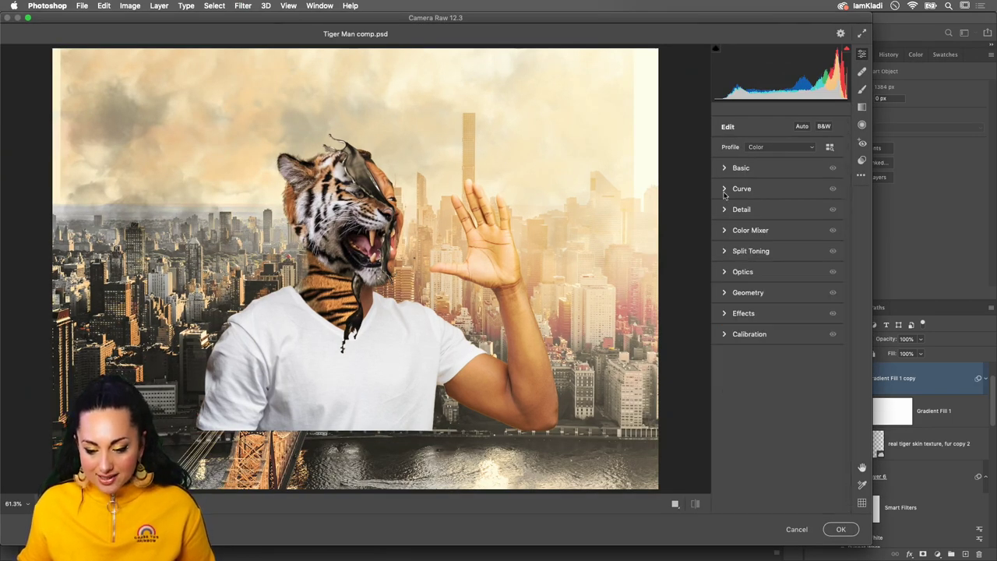
left_click(724, 188)
left_click(808, 245)
left_click_drag(788, 265, 785, 282)
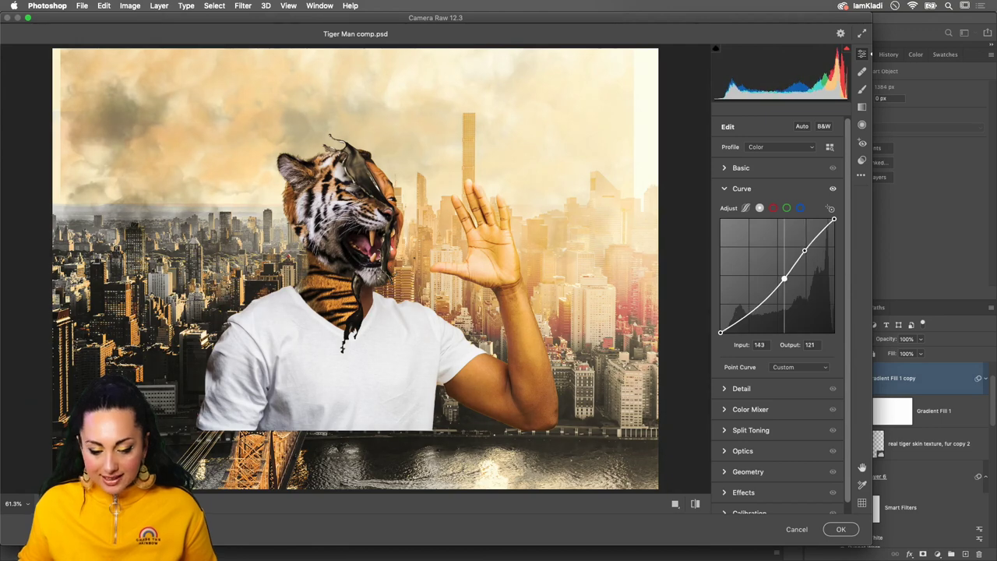
left_click(803, 250)
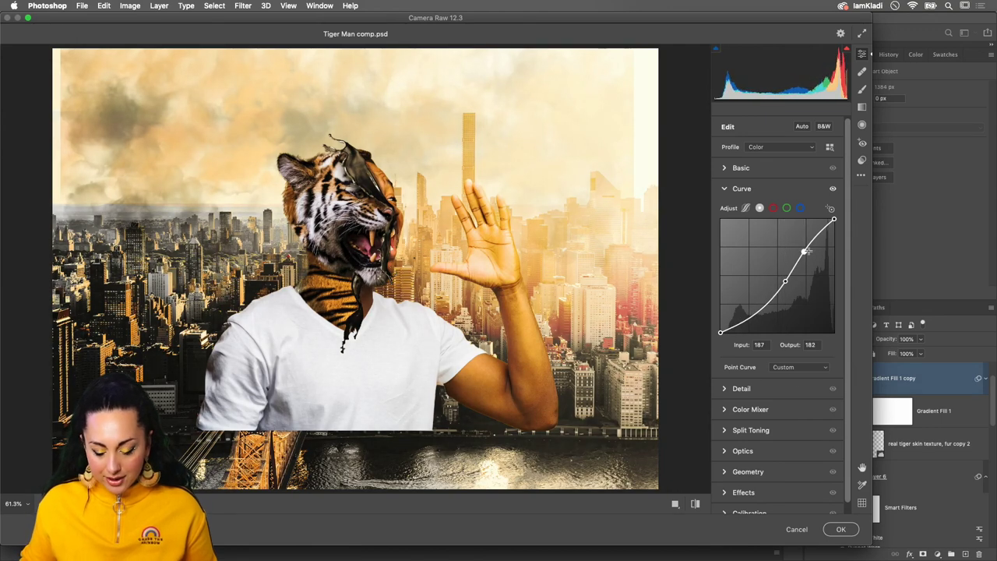
Set Grain to 15 in Camera Raw's Effects and apply the filter to the layer
left_click(727, 190)
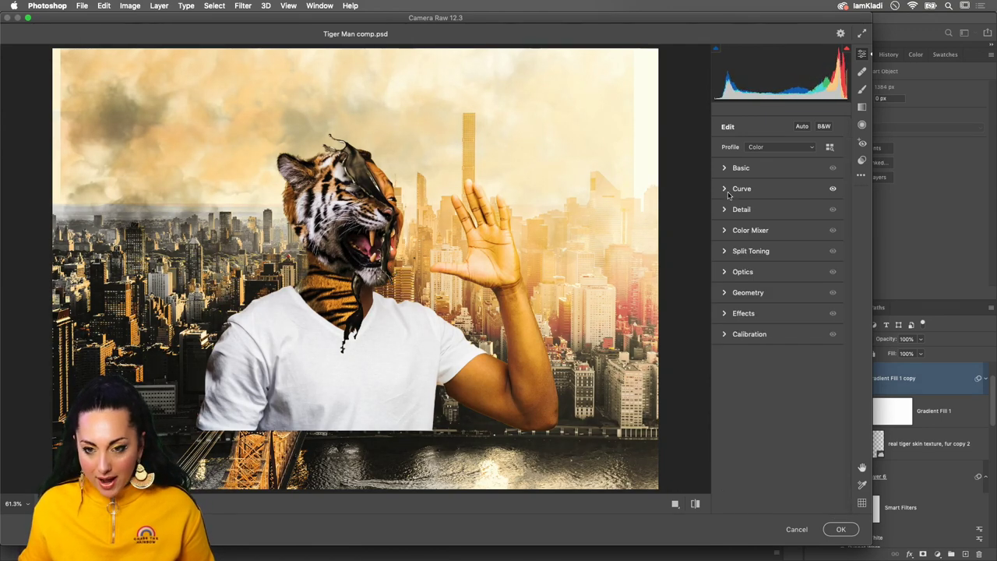
left_click(723, 314)
type("15")
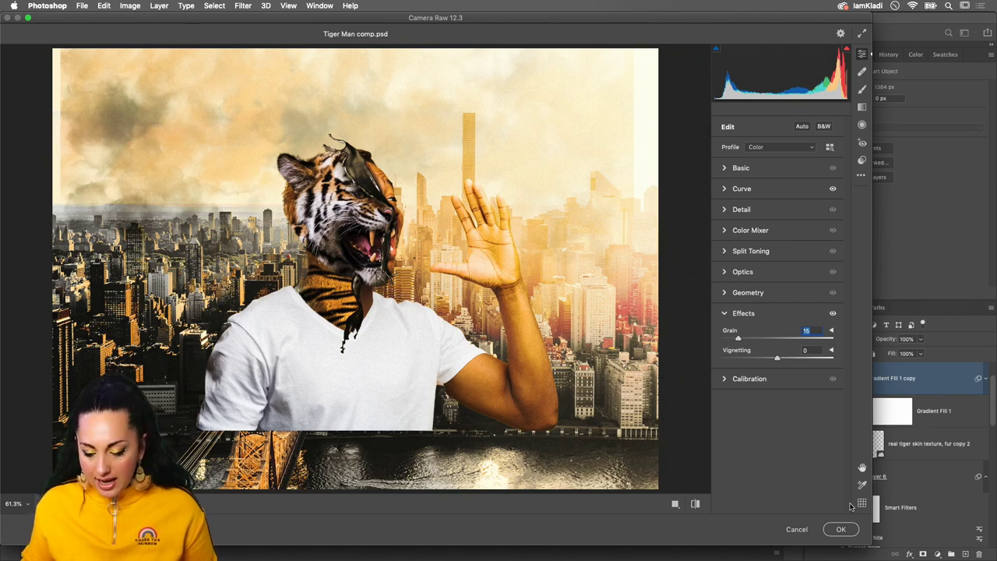
left_click(841, 529)
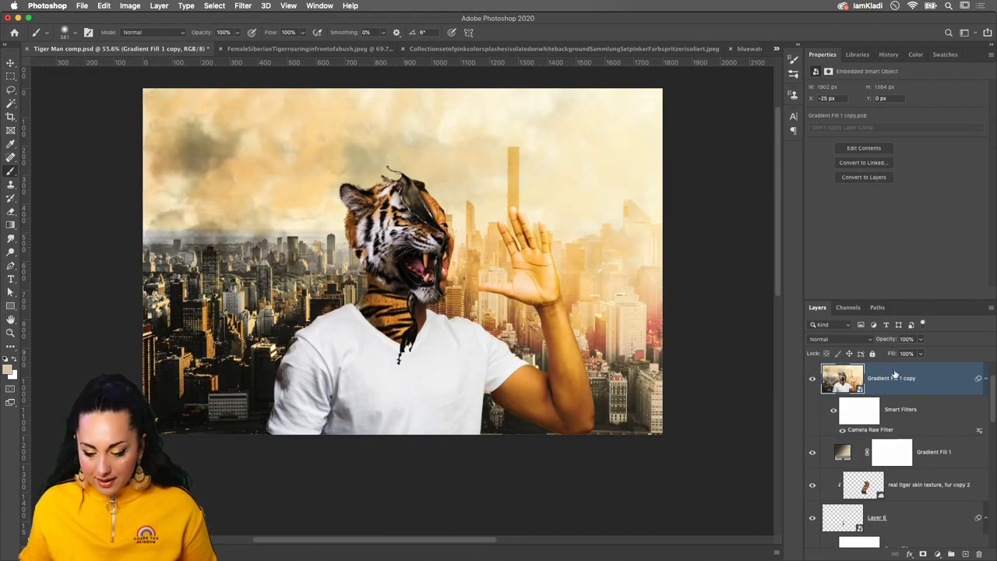
Toggle the Camera Raw smart filter off and back on to compare before and after
left_click(842, 430)
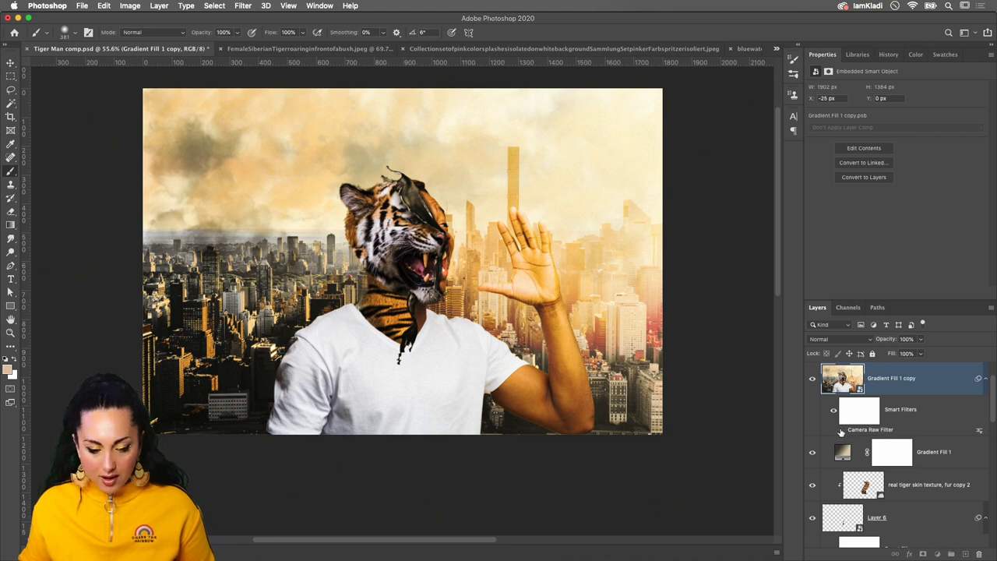
left_click(841, 430)
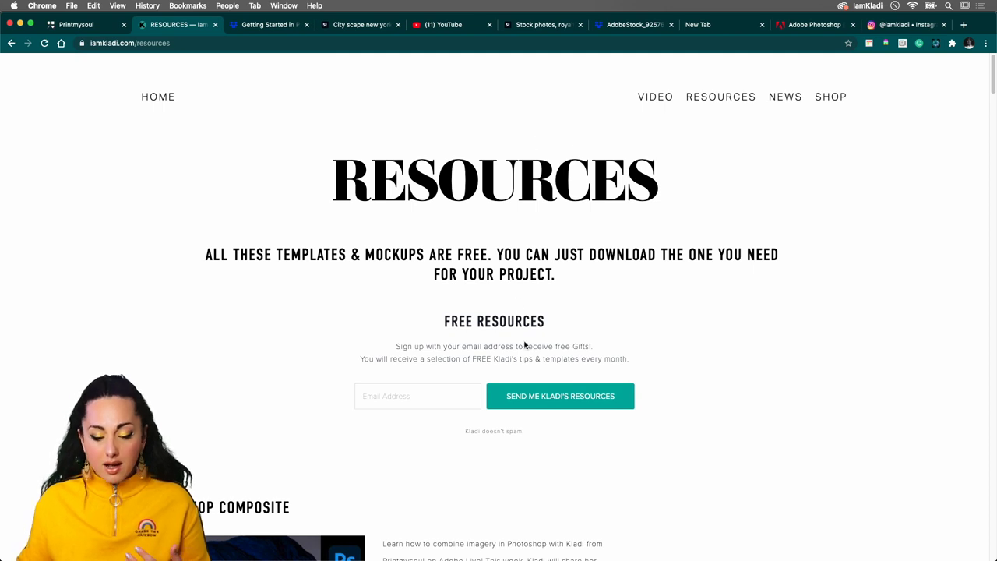
scroll(452, 438, "down", 1)
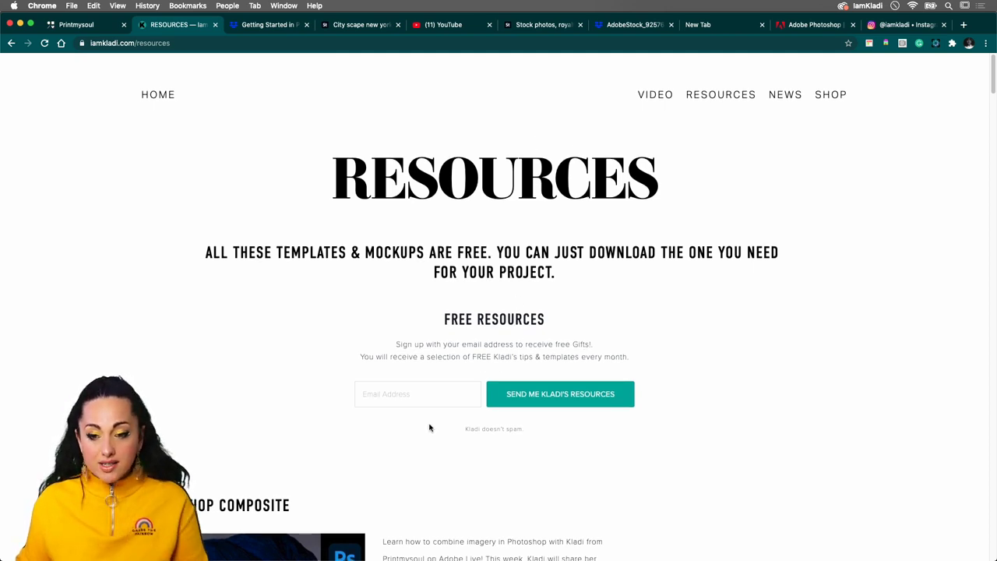
left_click(385, 394)
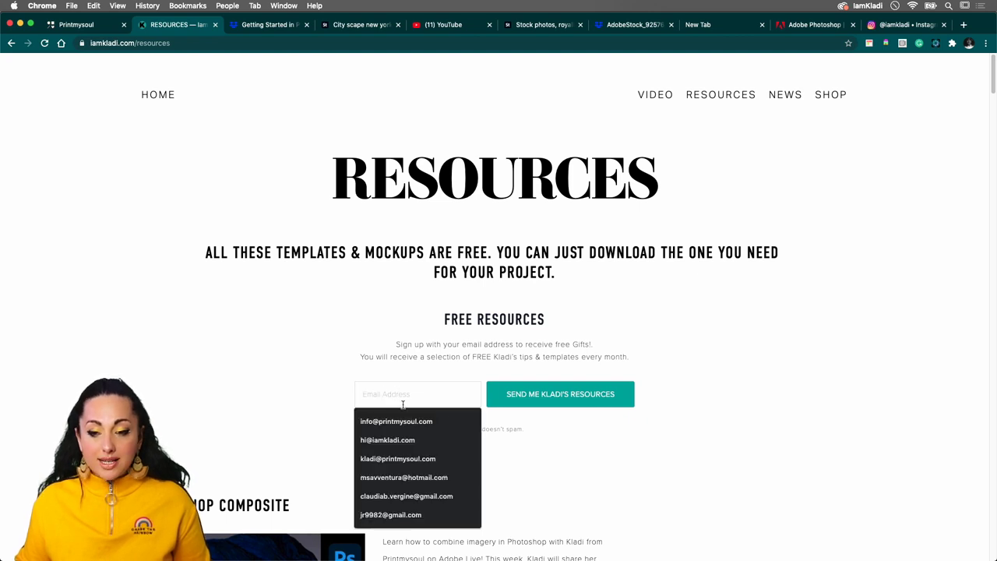
left_click(557, 452)
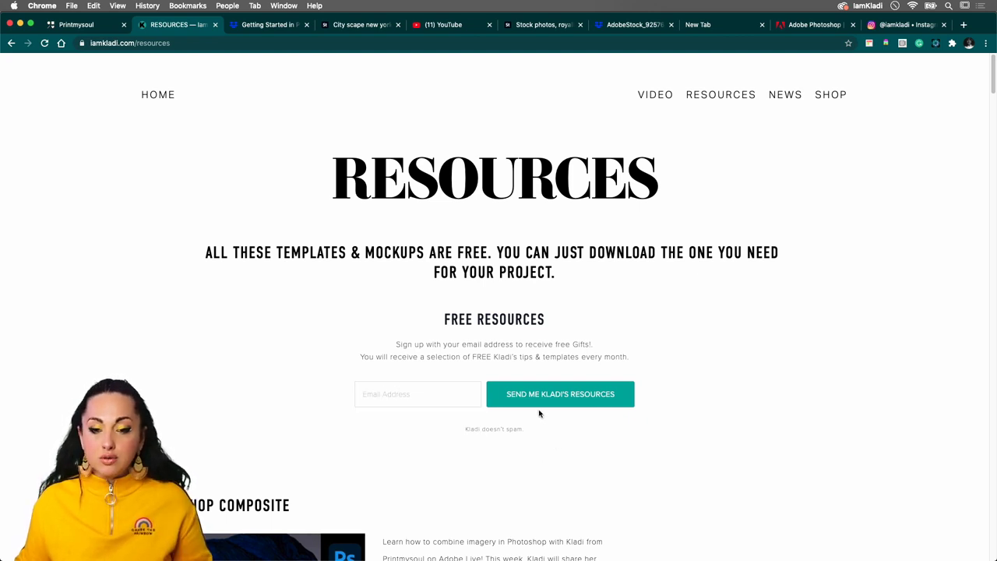